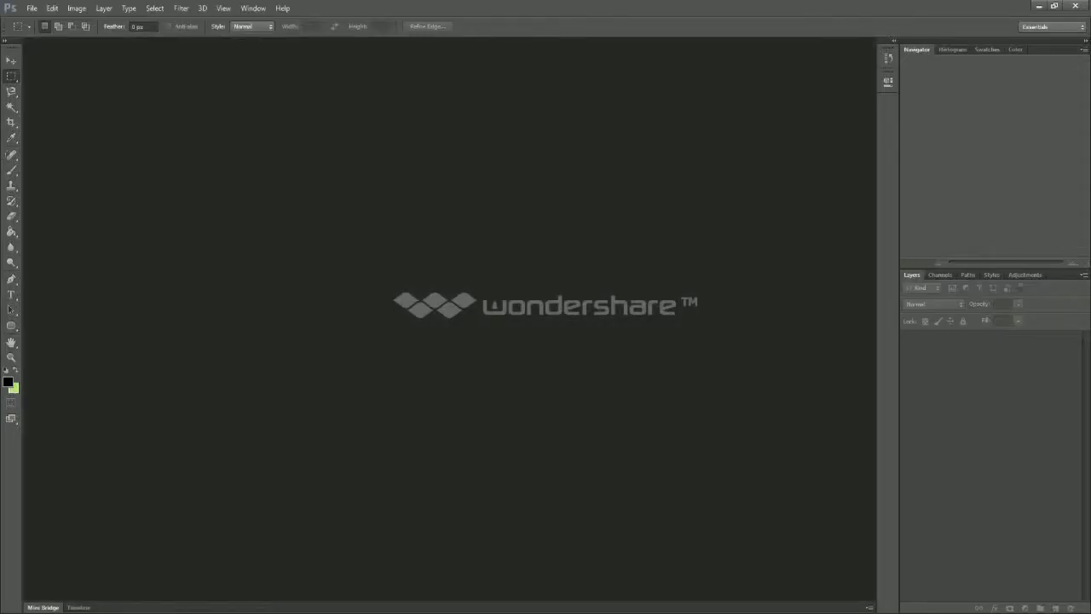
Create a new blank document in Photoshop with the preset settings
key(ctrl+n)
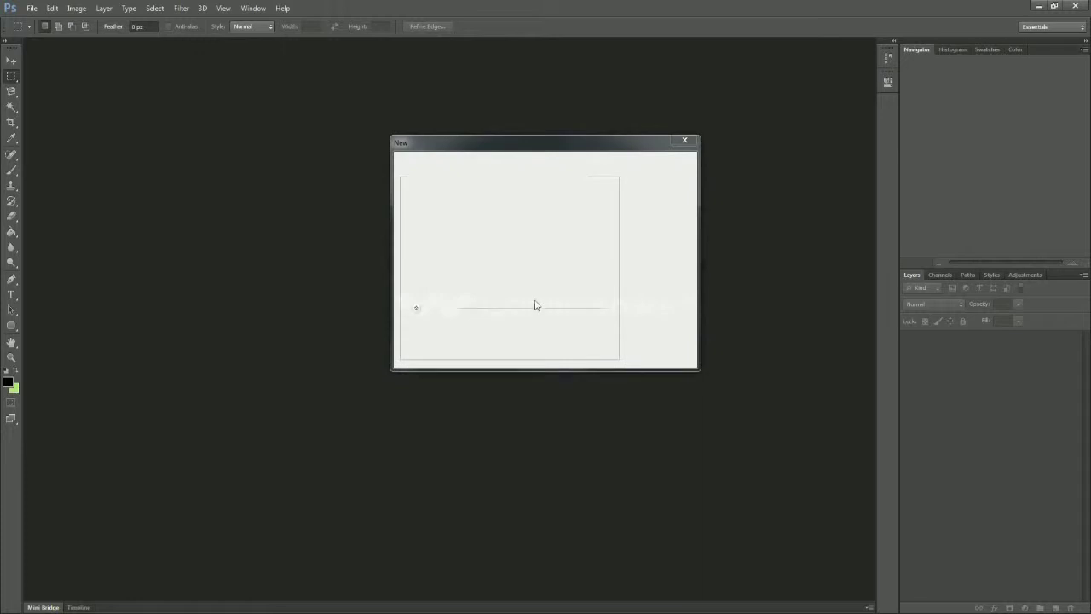
click(647, 167)
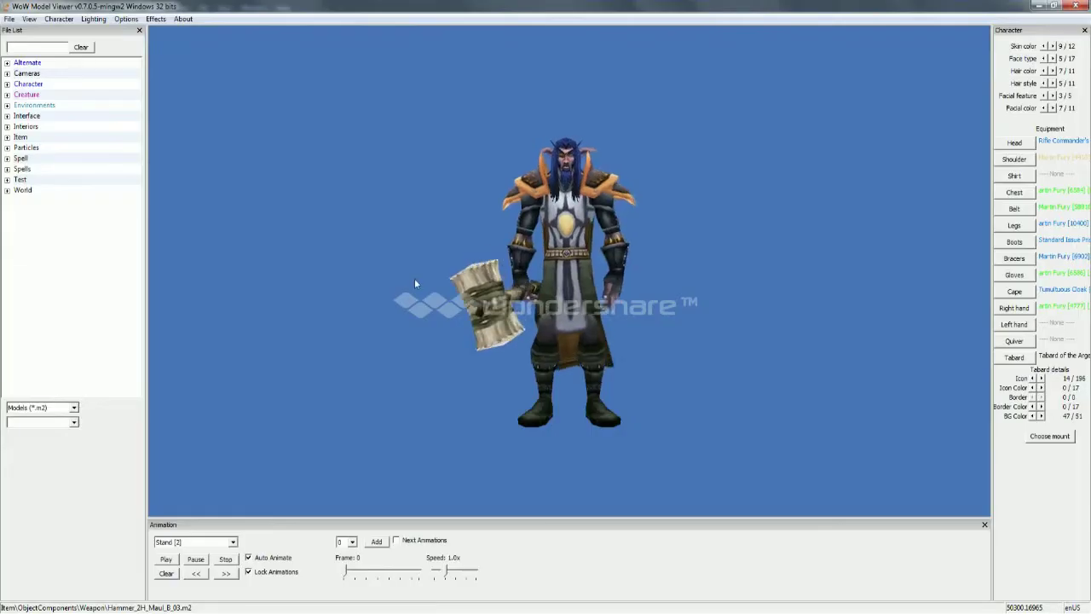
Switch to WoW Model Viewer, show the model controls and remove the character's tabard
click(29, 19)
click(50, 115)
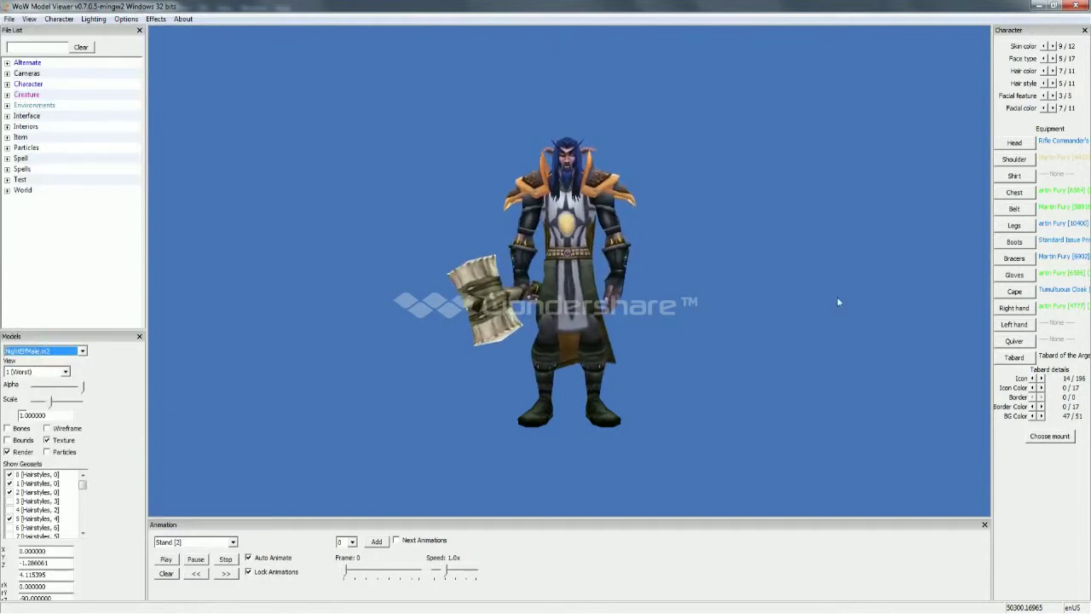
click(1001, 355)
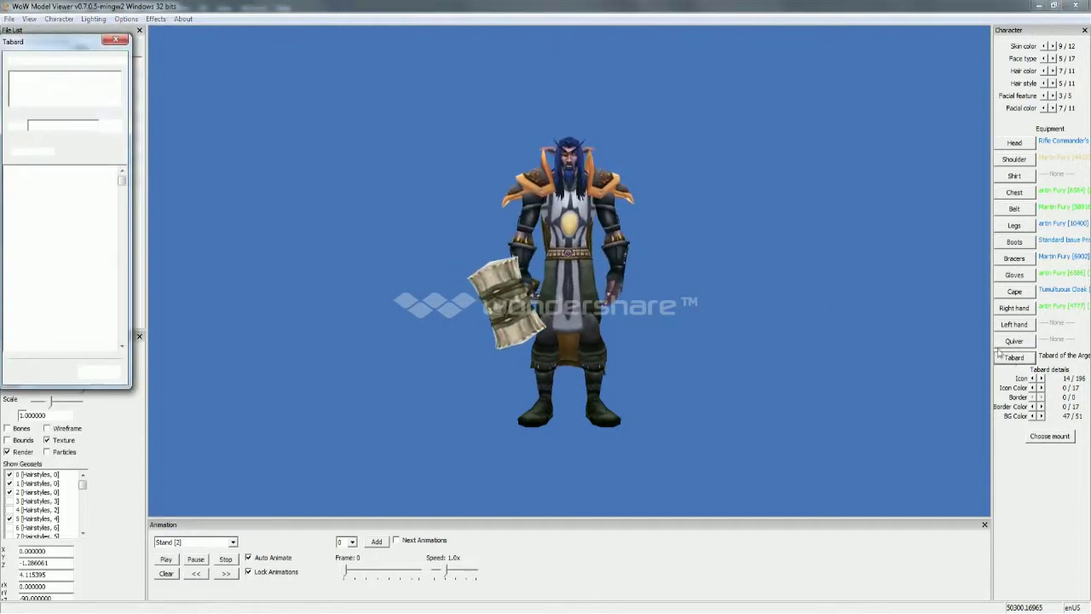
click(29, 173)
click(99, 371)
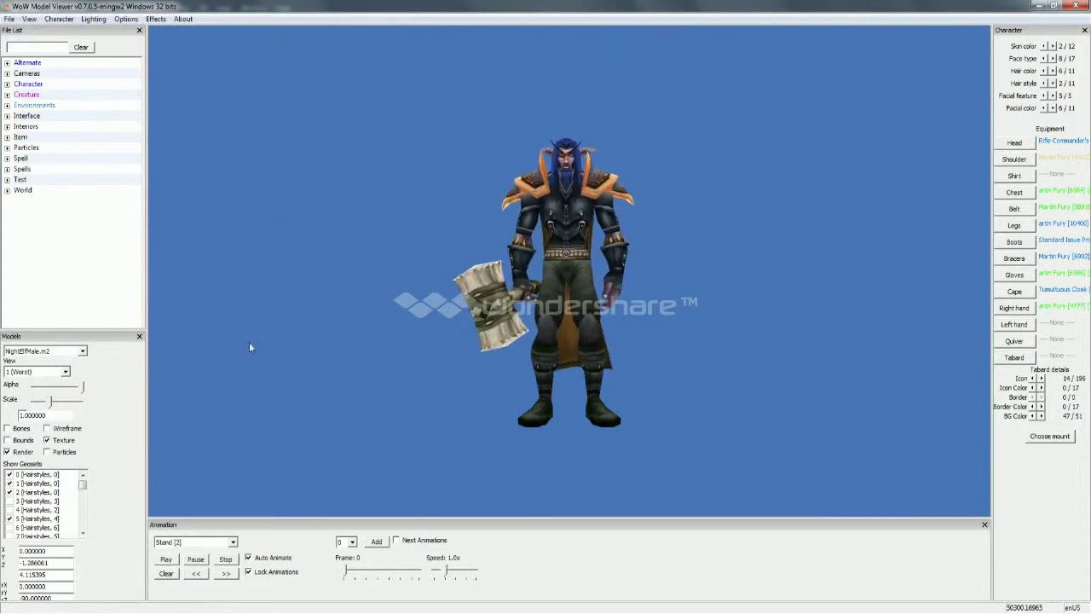
Scale the left shoulder model LShoulder_Leather_D_02 to 0.85 and apply the orange Shoulder_Leather_D_02 texture to it
click(47, 350)
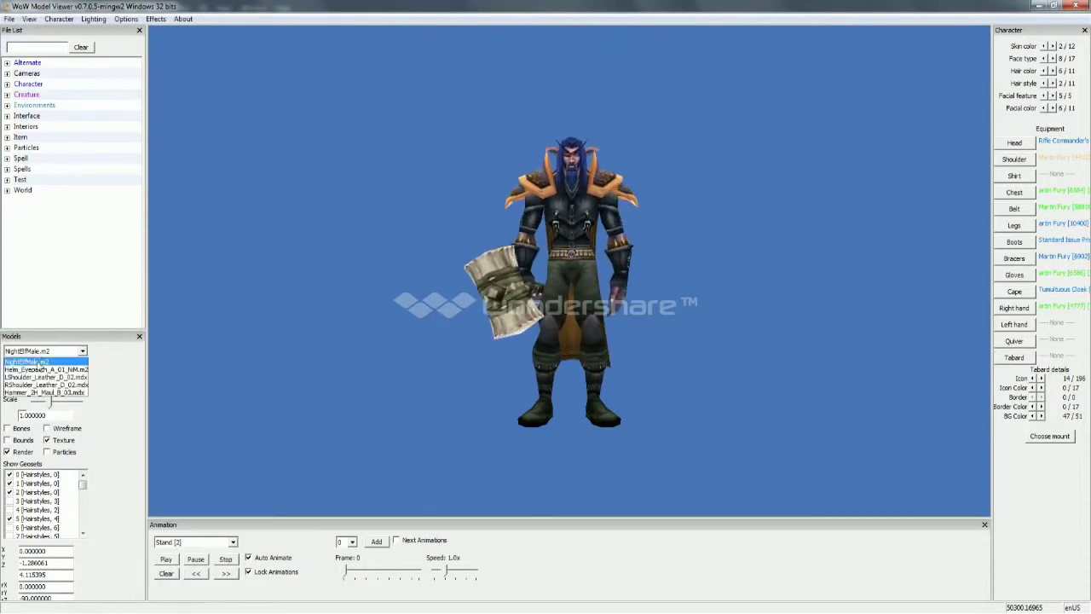
click(42, 378)
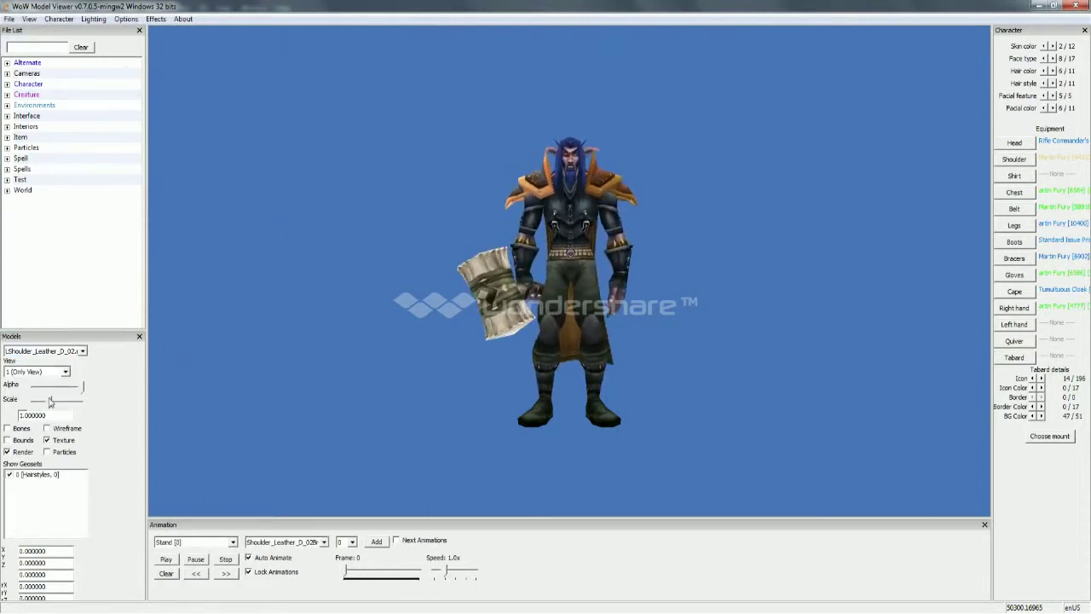
drag(49, 403, 48, 404)
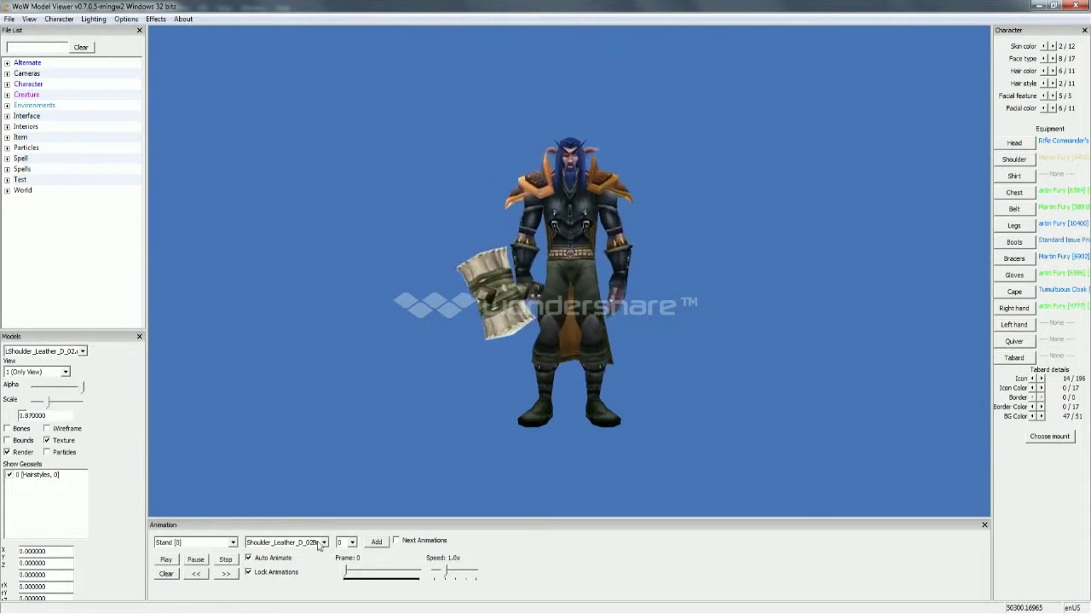
text(85)
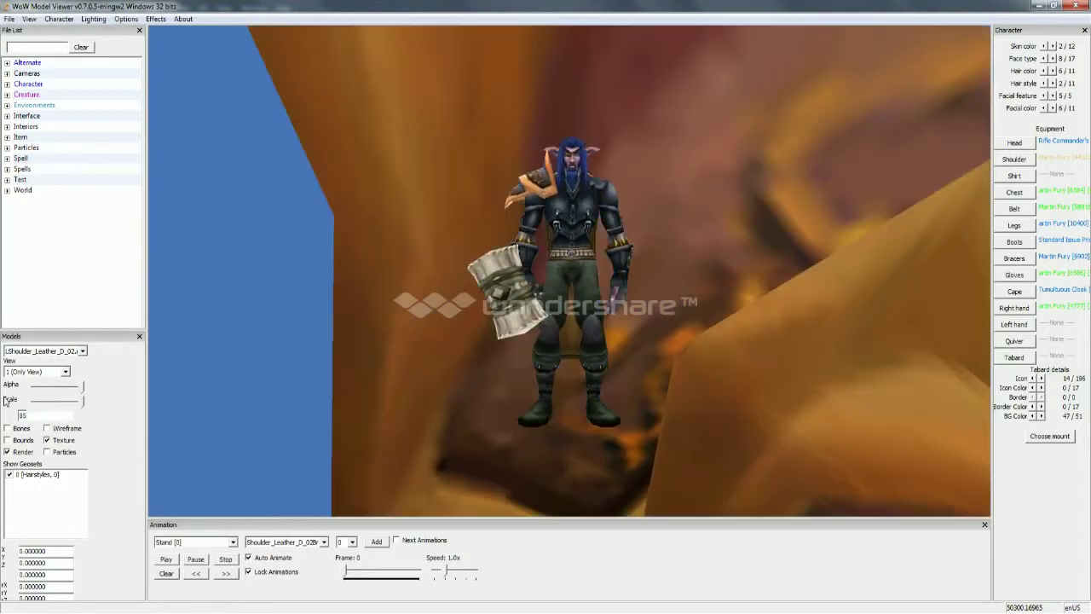
key(Left)
key(Left)
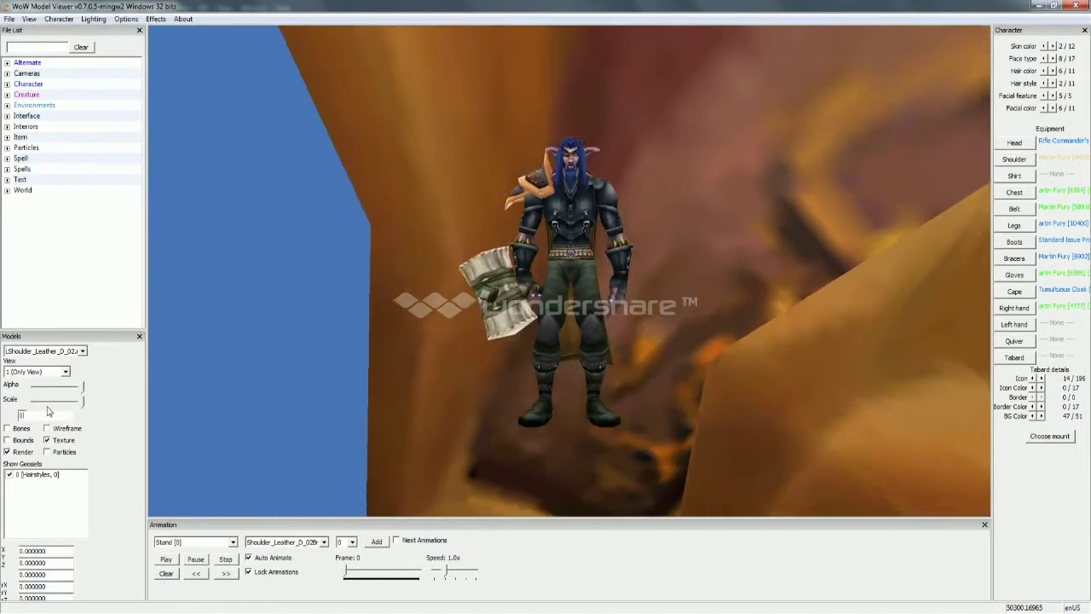
text(0.85)
click(286, 542)
click(285, 353)
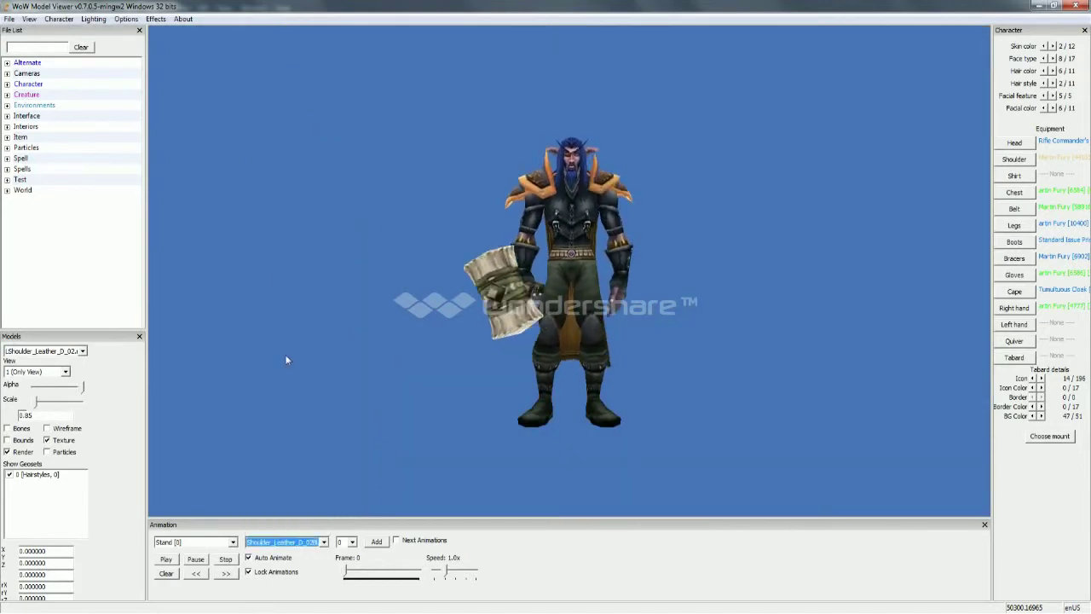
Scale the right shoulder model RShoulder_Leather_D_02 to 0.85 and give it the matching orange Shoulder_Leather_D_02 texture
click(60, 351)
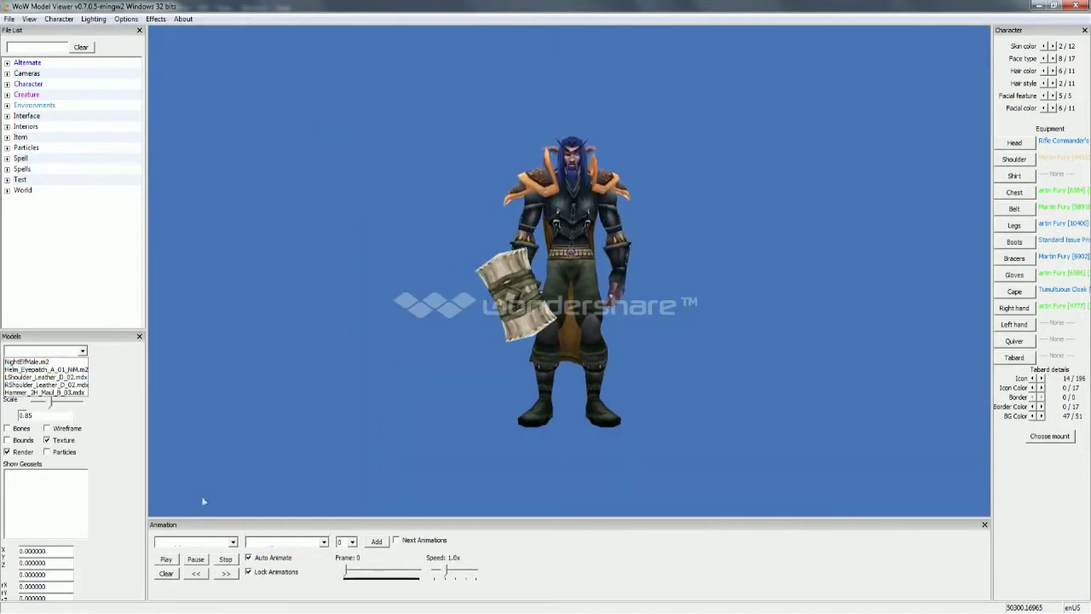
click(62, 413)
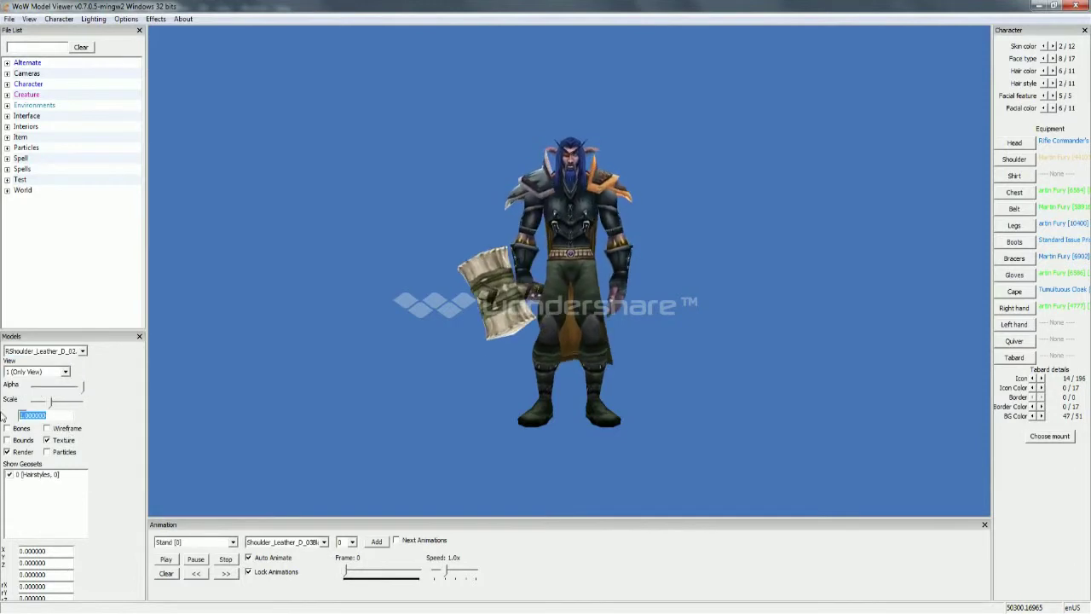
click(301, 543)
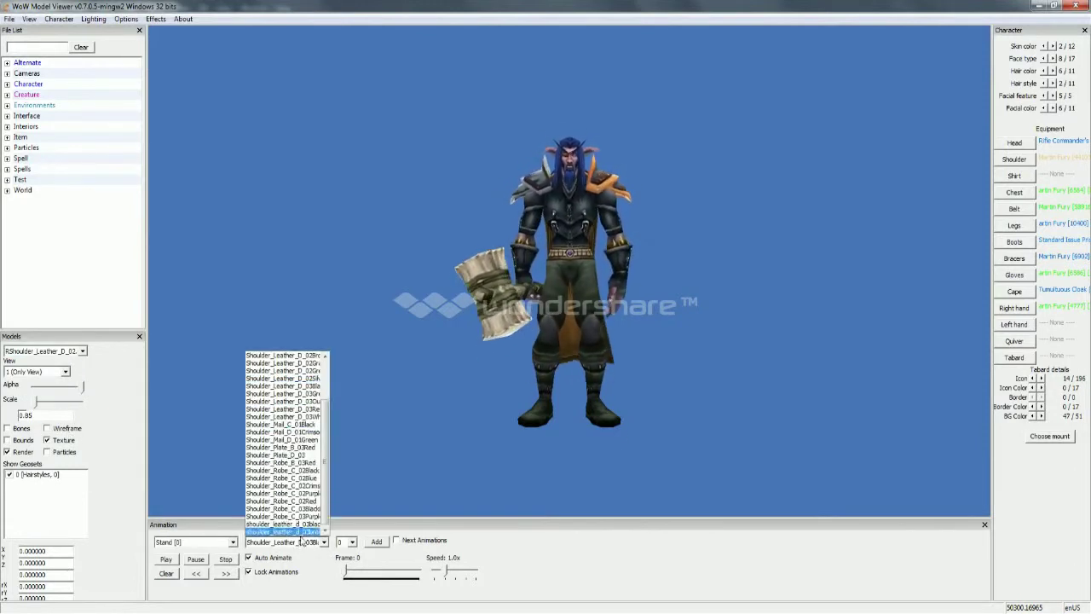
click(290, 355)
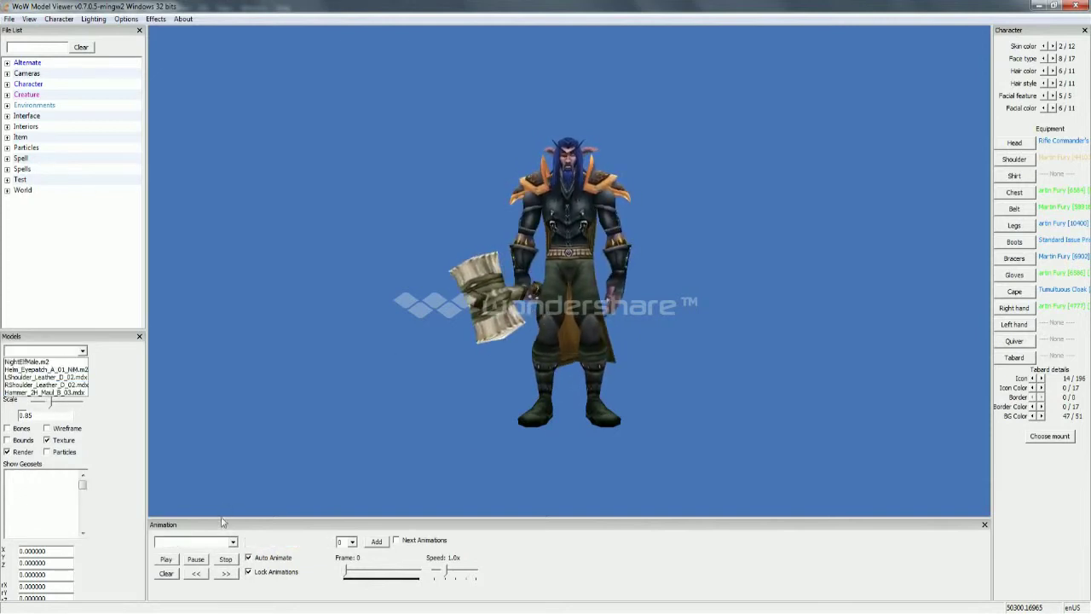
Preview the Attack2H [36] animation on NightElfMale.m2 at 0.1x speed and scrub to frame 459
click(202, 543)
click(202, 543)
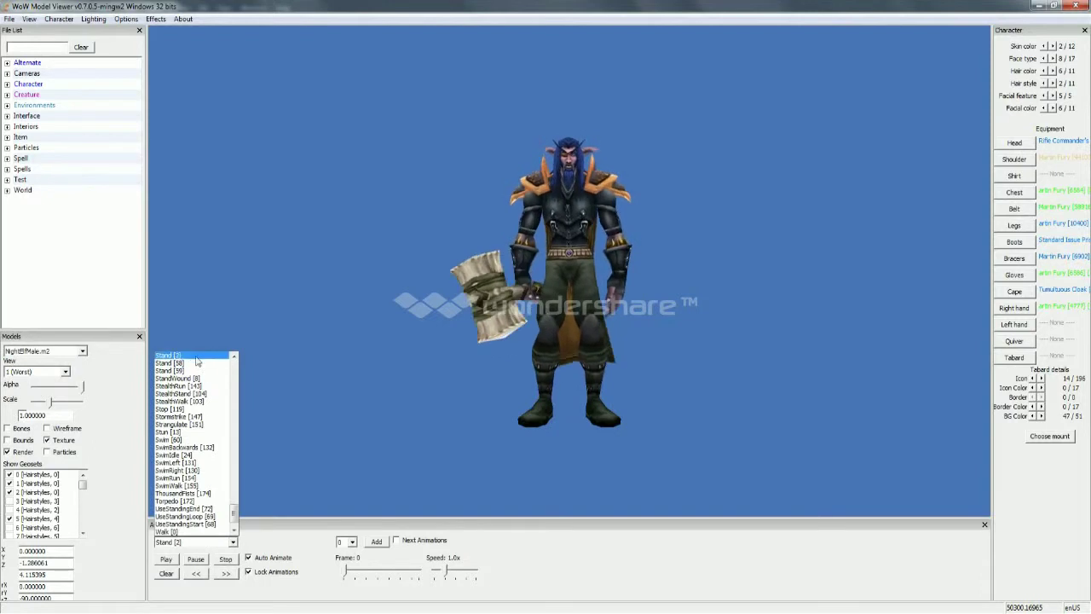
scroll(196, 427, up, 10)
click(190, 451)
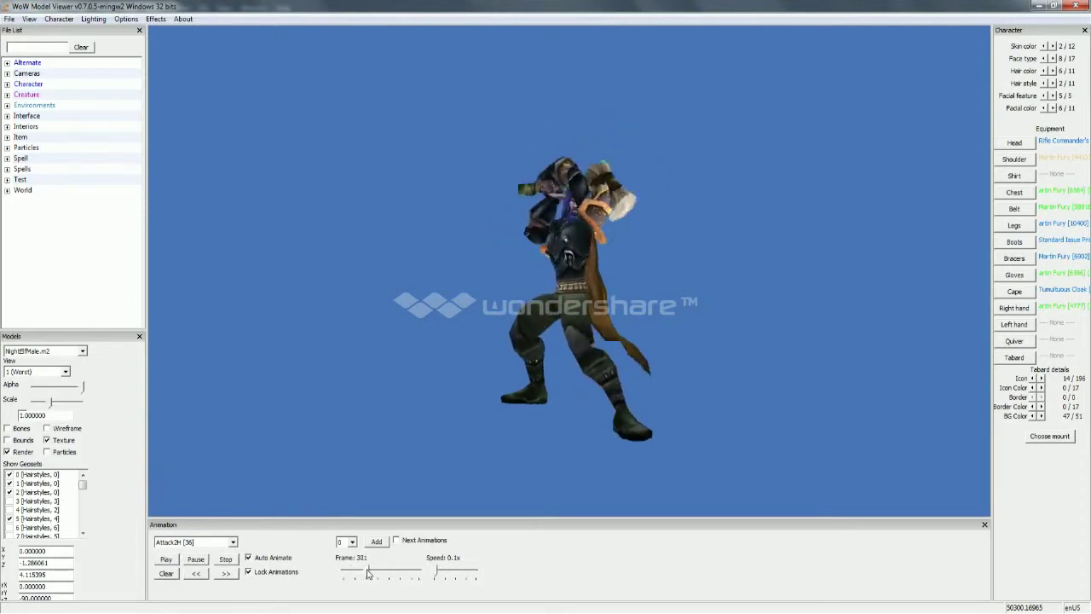
drag(349, 573, 381, 579)
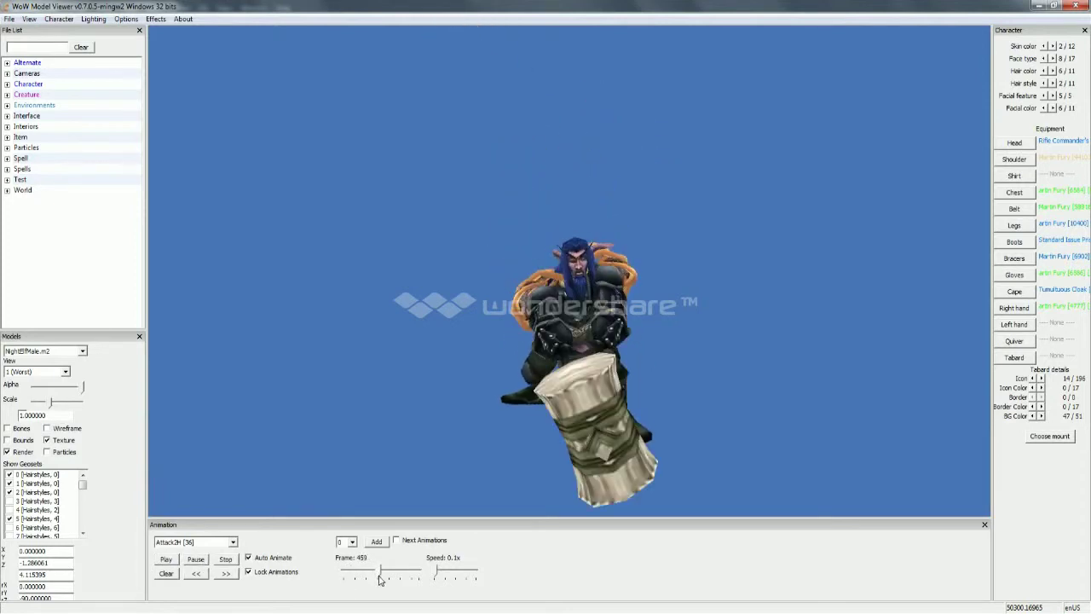
Preview the Attack2HL [101] animation on the night elf at 0.6x speed
click(43, 360)
click(195, 541)
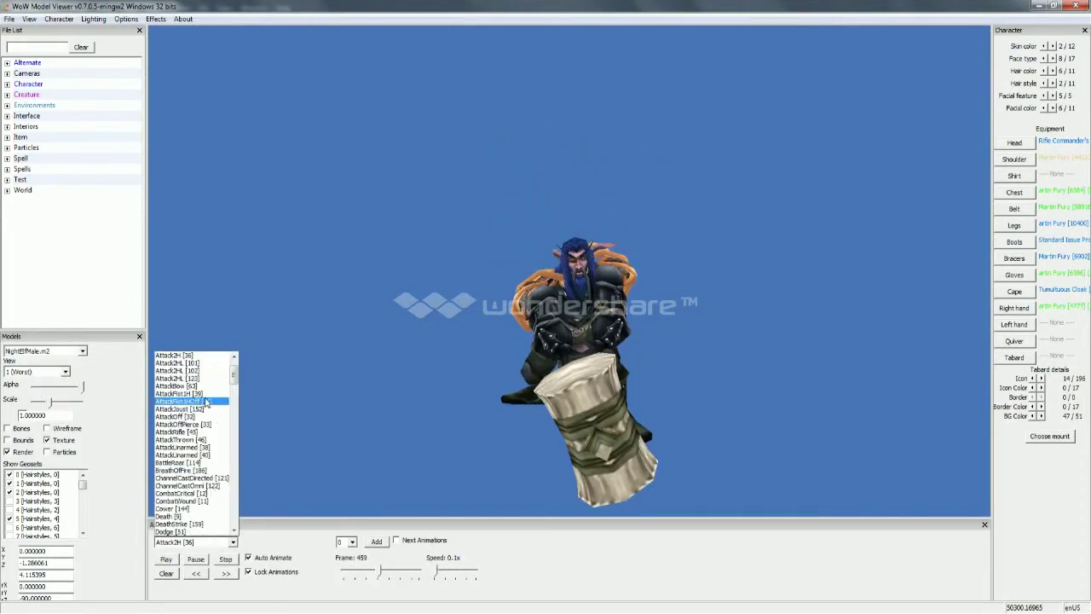
click(192, 363)
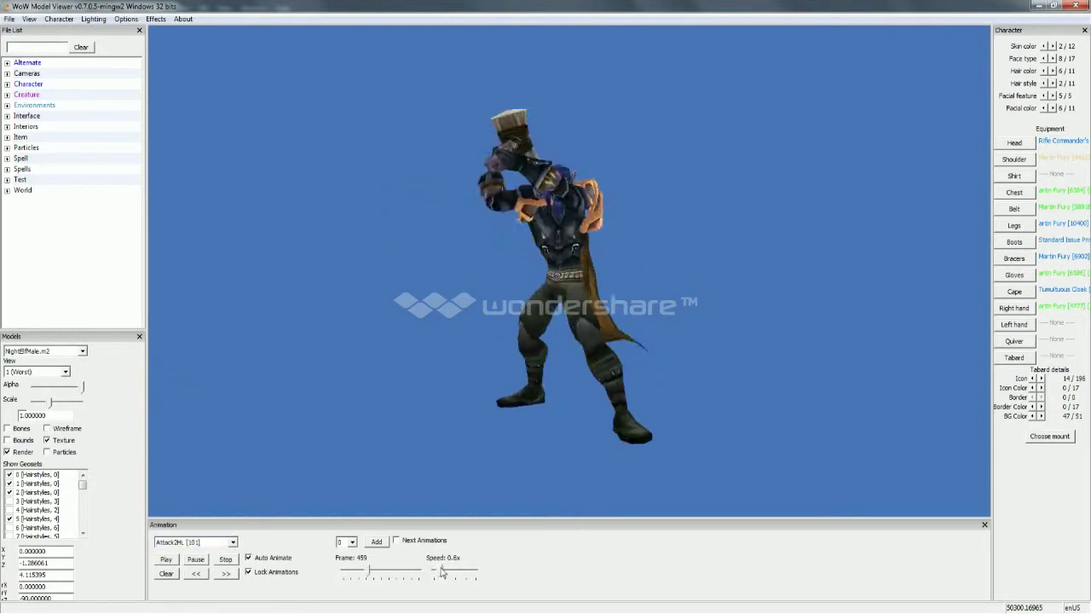
Preview the Attack2HL [102] animation, pause it and scrub to frame 936
click(212, 540)
click(223, 370)
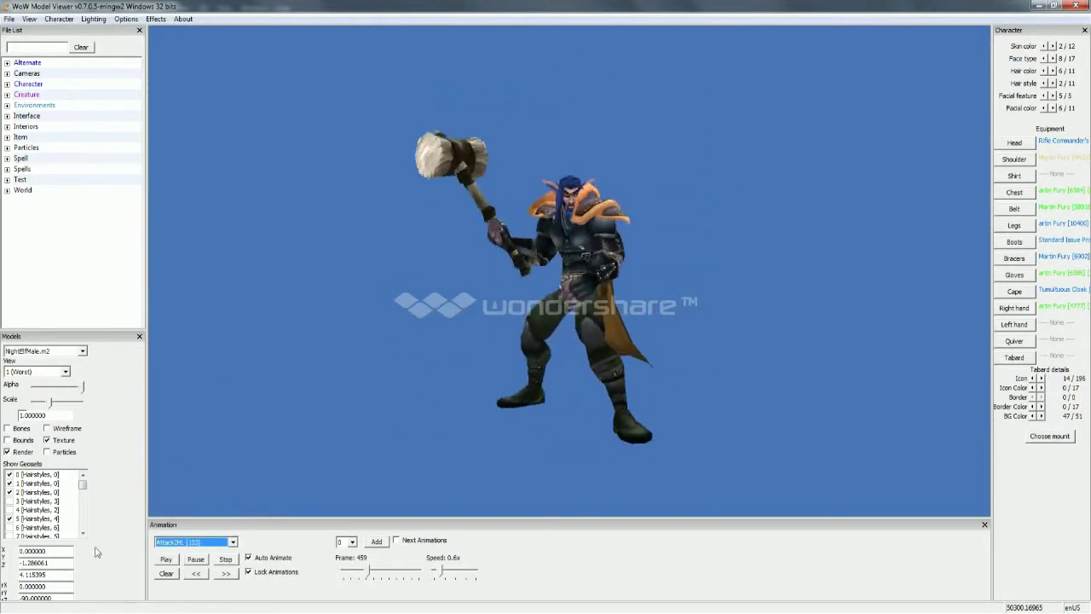
click(195, 560)
drag(369, 578, 391, 575)
Check the blank Photoshop document, return to WoW Model Viewer and move the Attack2HL [102] animation to frame 1365
key(alt+Tab)
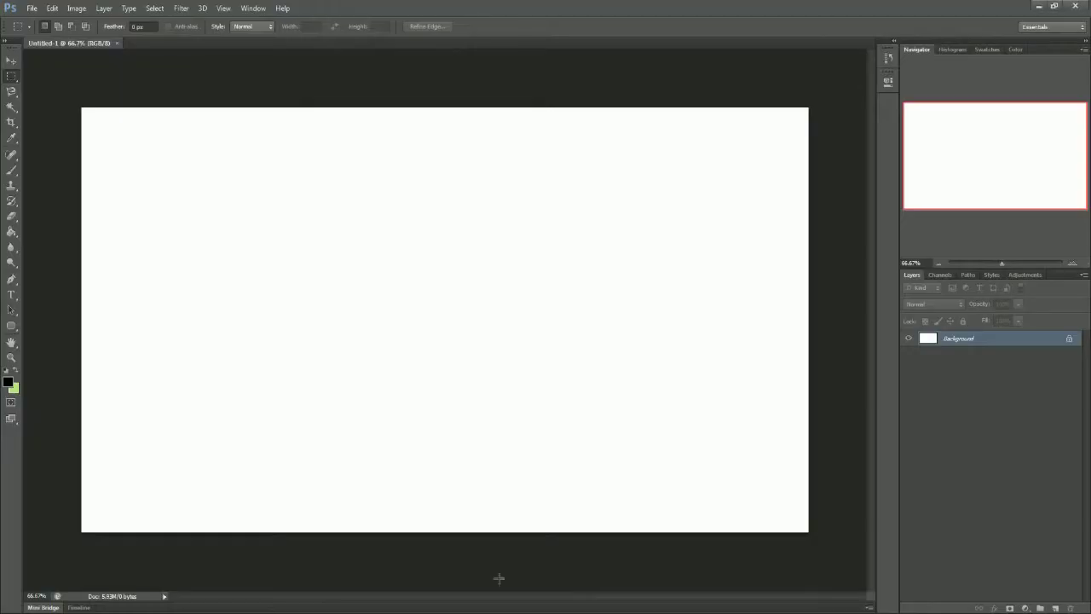
click(227, 611)
click(851, 498)
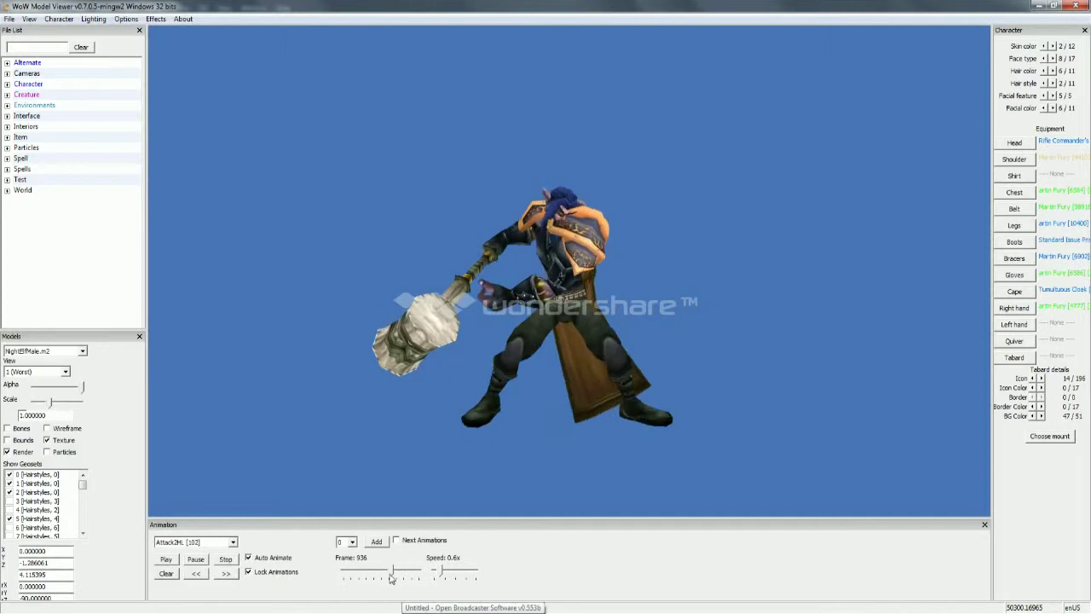
drag(393, 573, 403, 572)
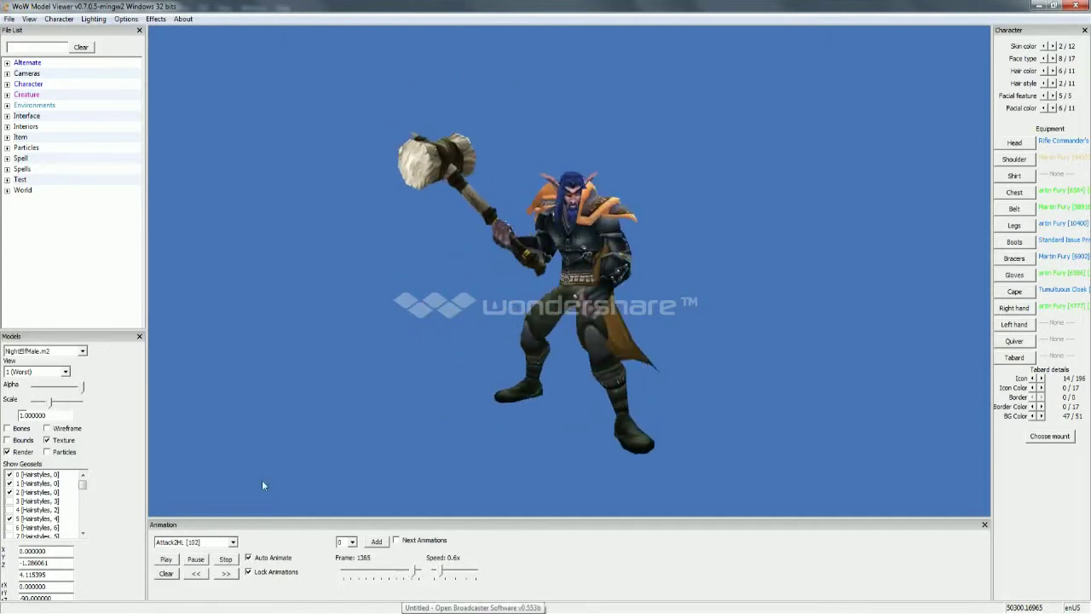
Browse the following animations for a suitable pose, from the attack animations through BattleRoar [114] to Death [9]
click(212, 543)
click(206, 386)
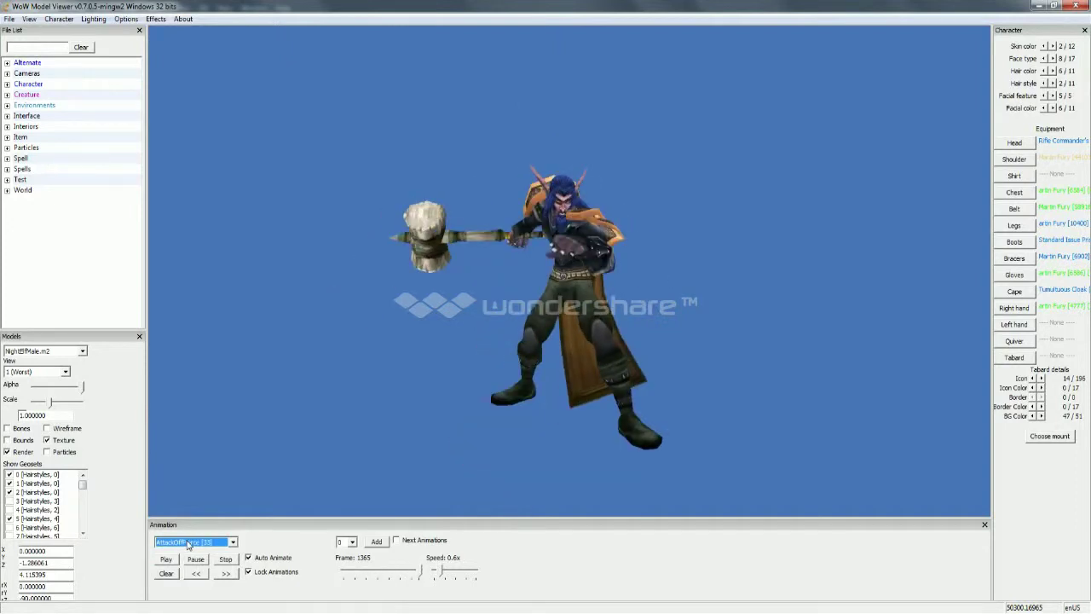
scroll(188, 544, down, 2)
scroll(190, 543, down, 2)
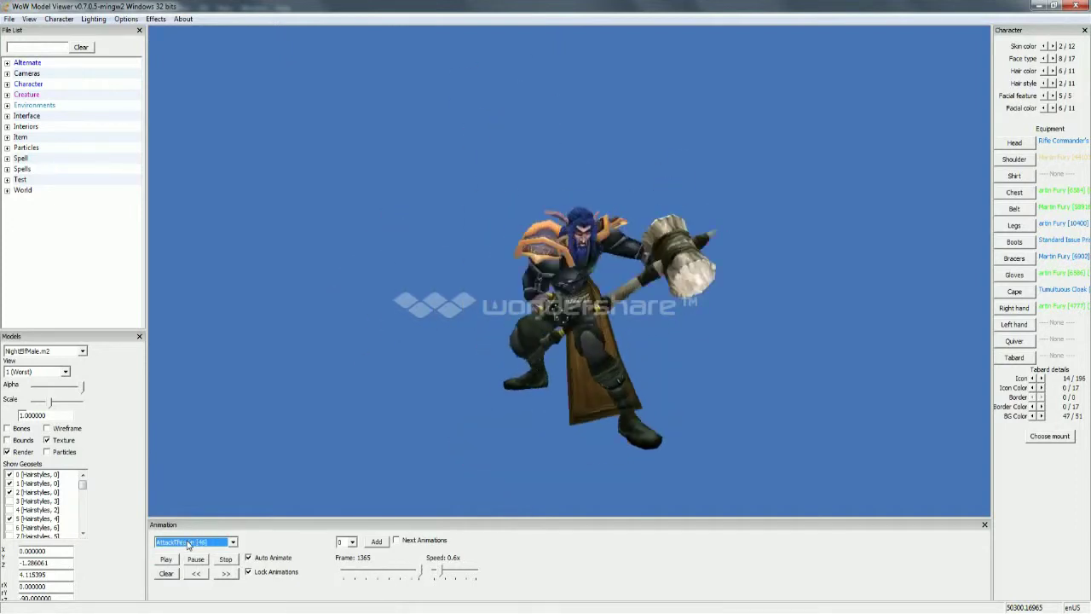
scroll(189, 544, down, 3)
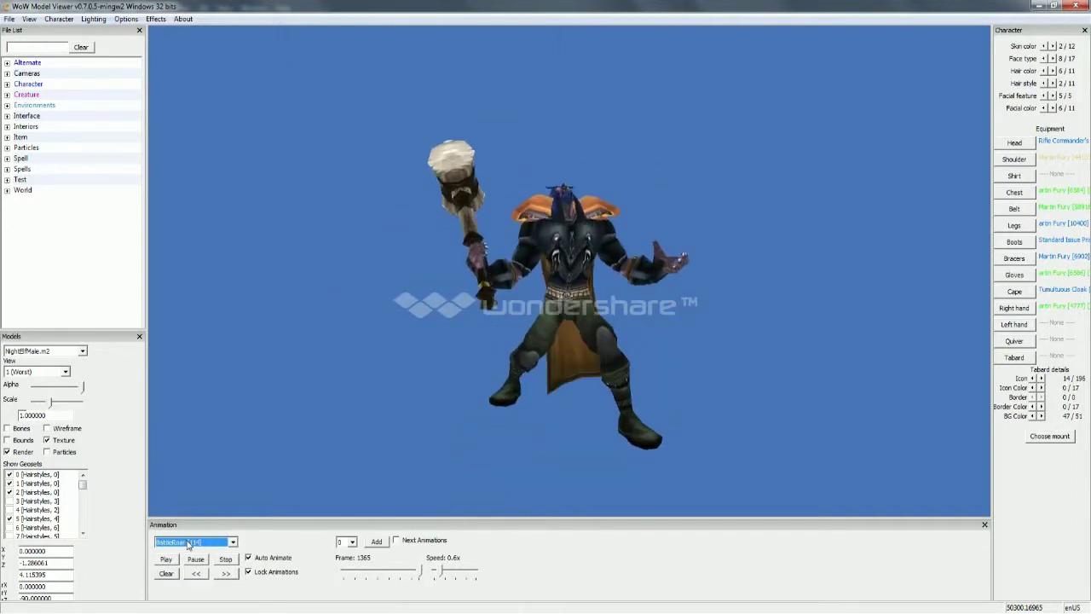
scroll(189, 544, down, 2)
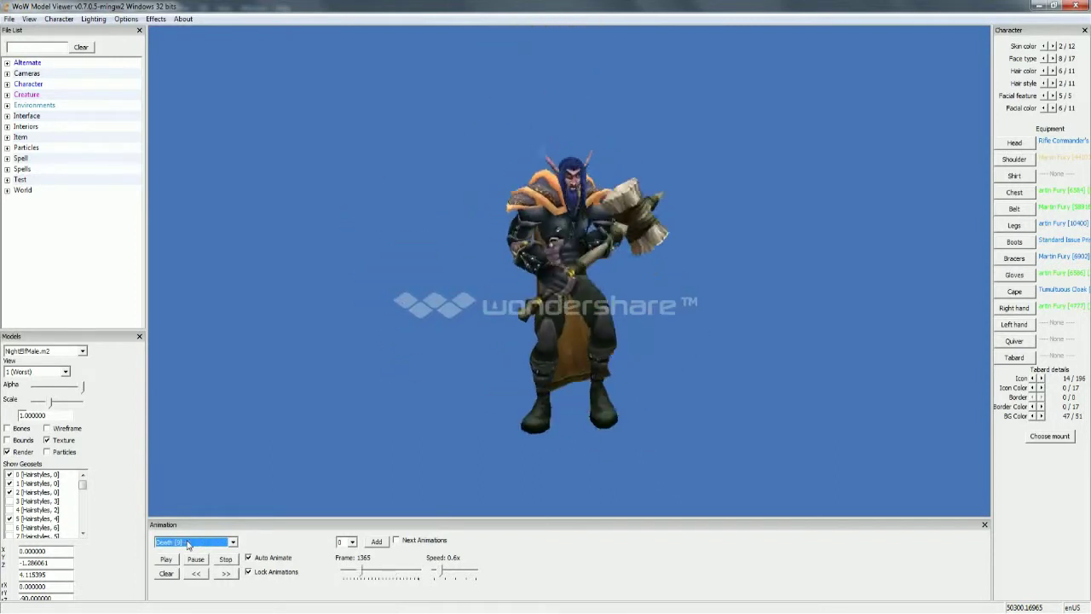
Pause the Death [9] animation and scrub it to its last frame
scroll(189, 544, down, 2)
click(196, 560)
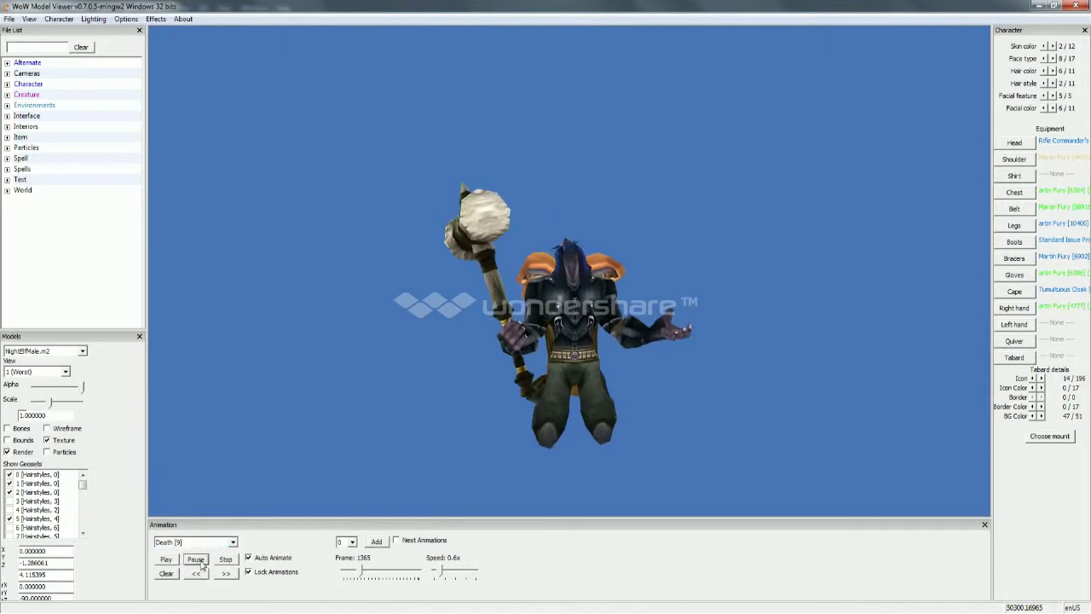
drag(360, 570, 429, 561)
Select the DeathStrike [159] animation, pause it and scrub to frame 1162
scroll(189, 542, down, 1)
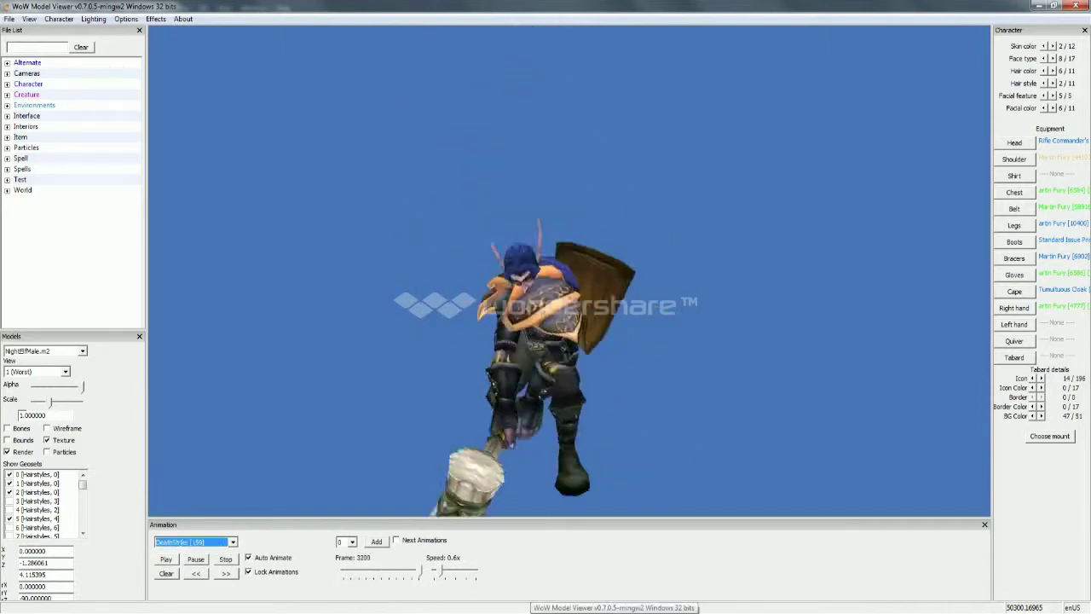
click(196, 560)
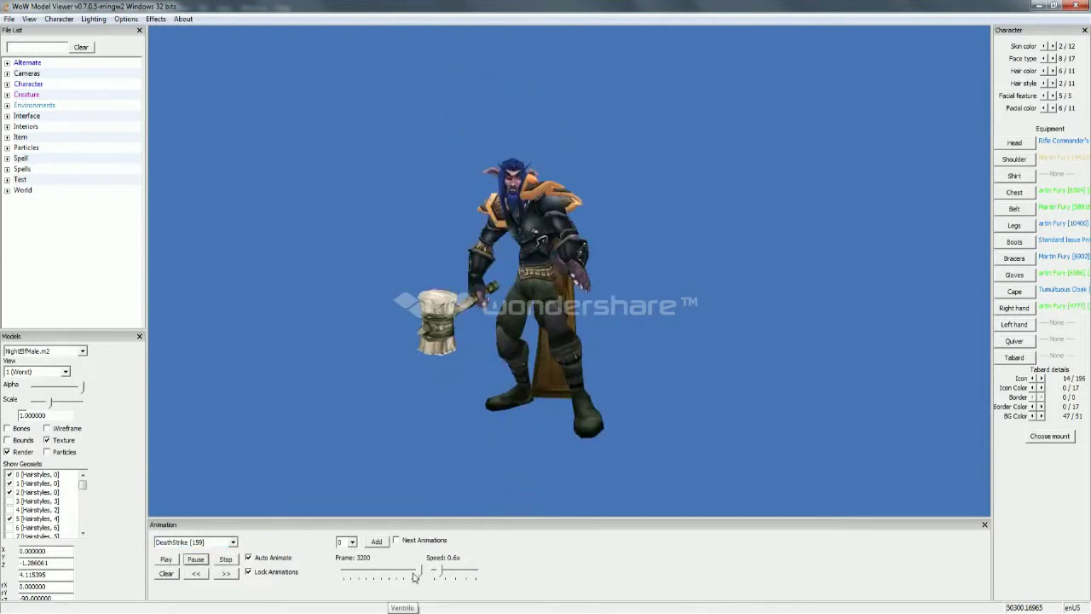
mouse_move(420, 573)
mouse_down()
mouse_move(394, 561)
mouse_move(407, 573)
mouse_up()
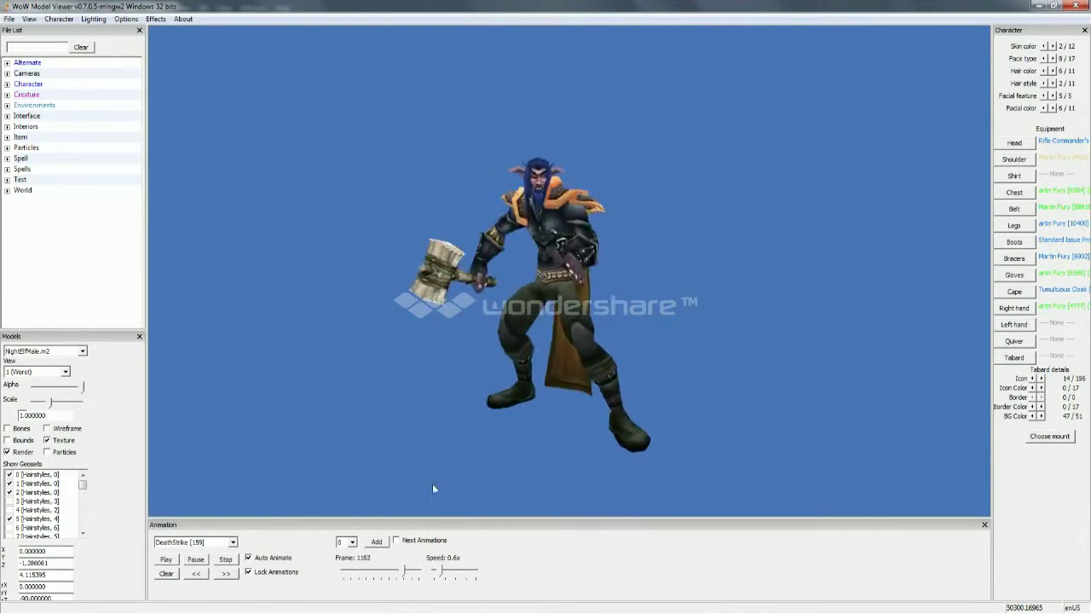
Slow the DeathStrike [159] animation to 0.1x speed and rewind it to frame 0
scroll(495, 358, up, 3)
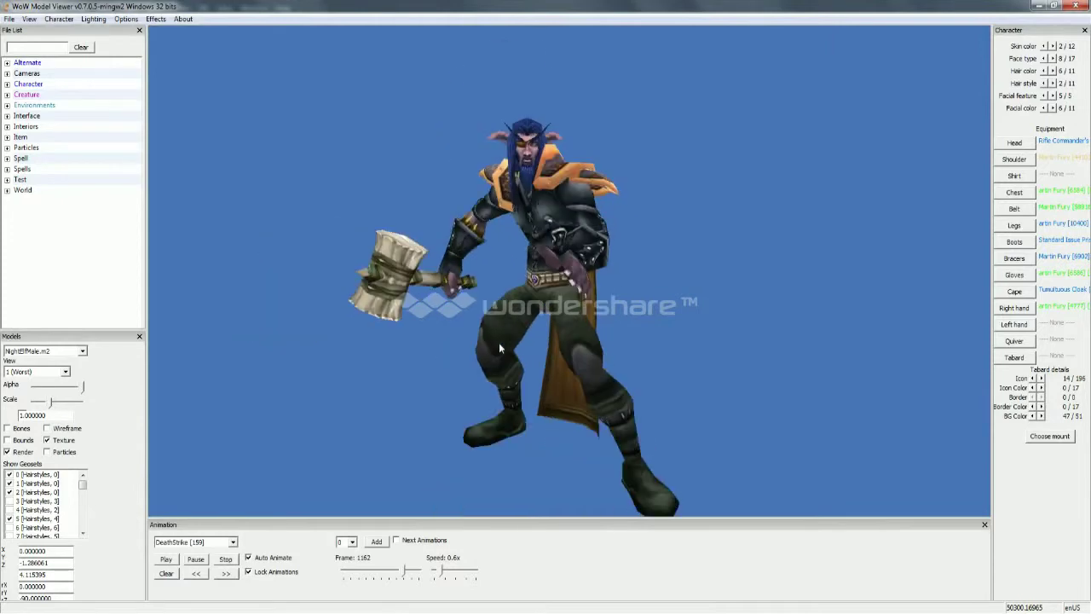
drag(441, 572, 429, 572)
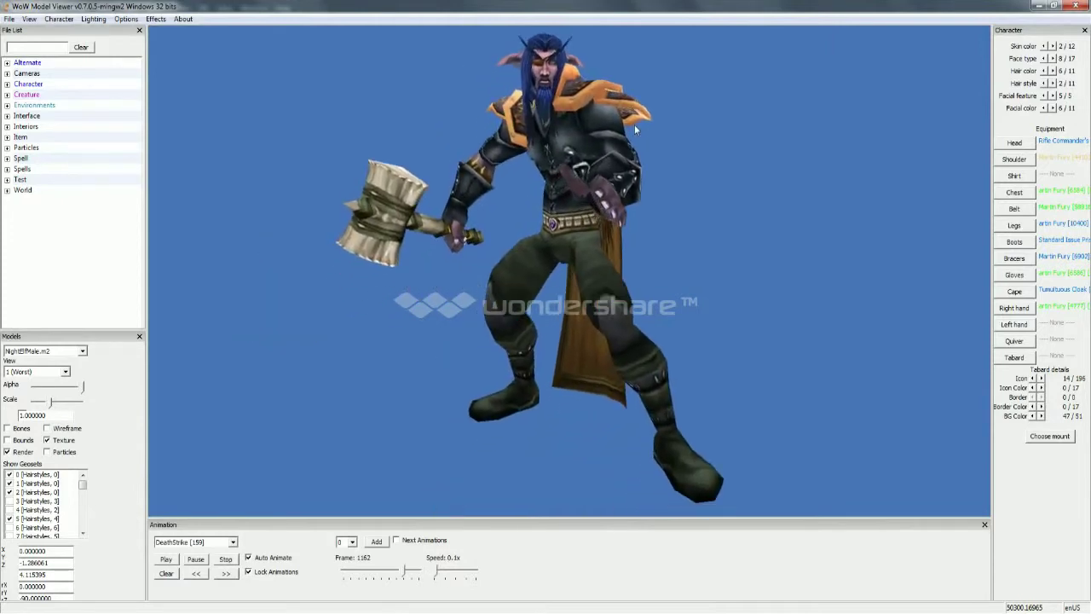
drag(404, 574, 340, 541)
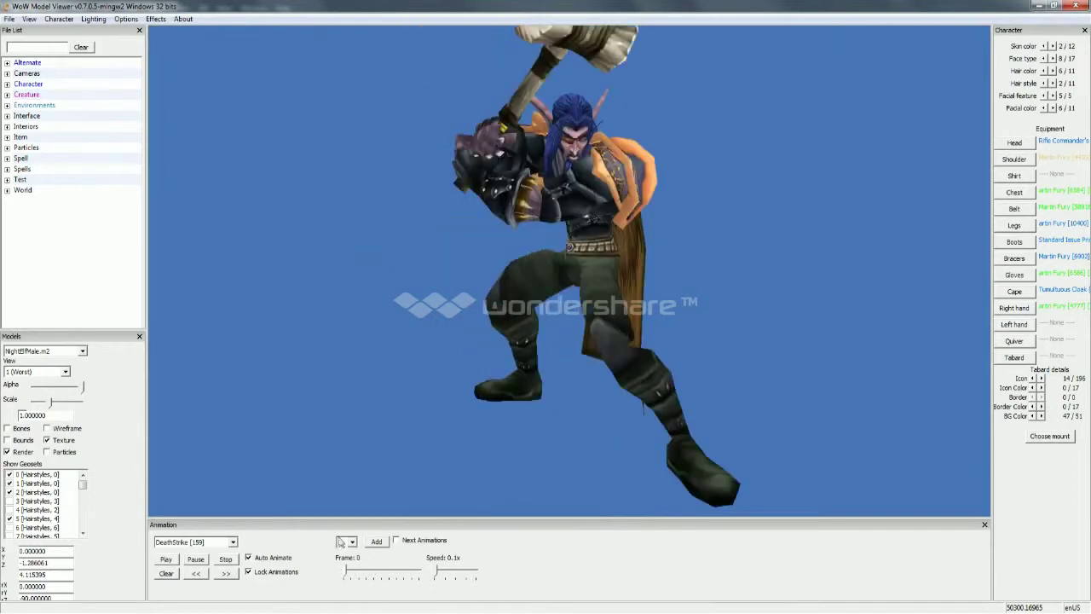
Browse the animations after DeathStrike, from Dodge through the emotes, and select EmoteWork [66]
click(193, 543)
key(Down)
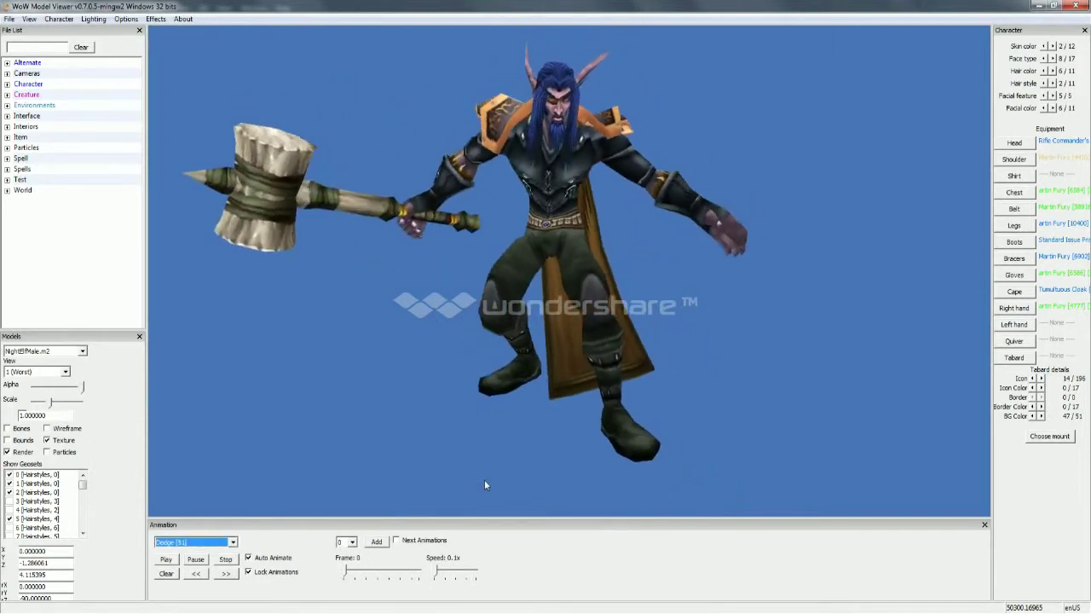
key(Down)
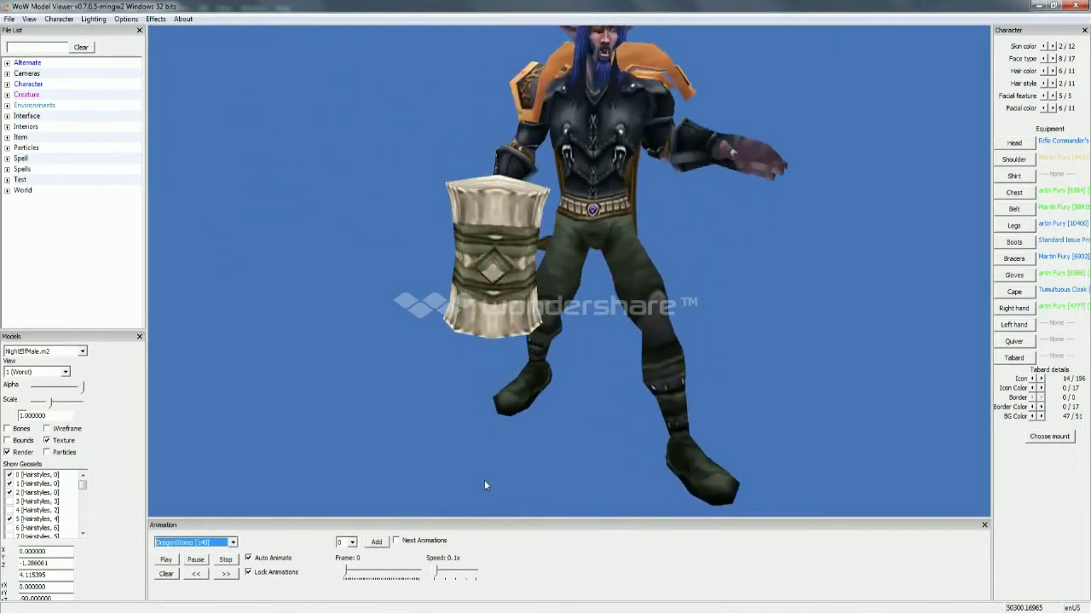
key(Down)
key(Down)
key(Down)
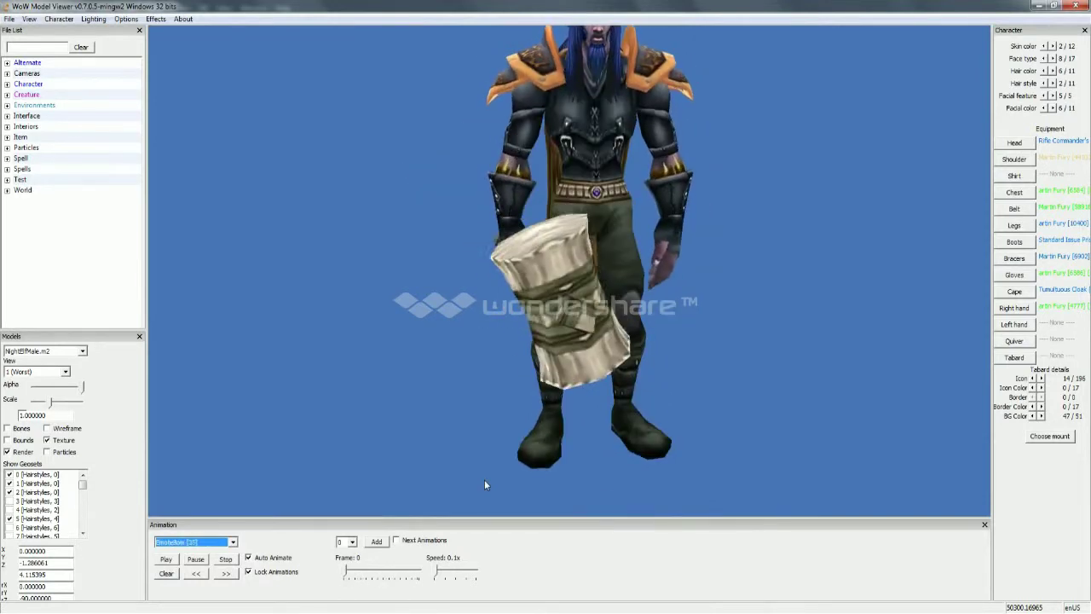
key(Down)
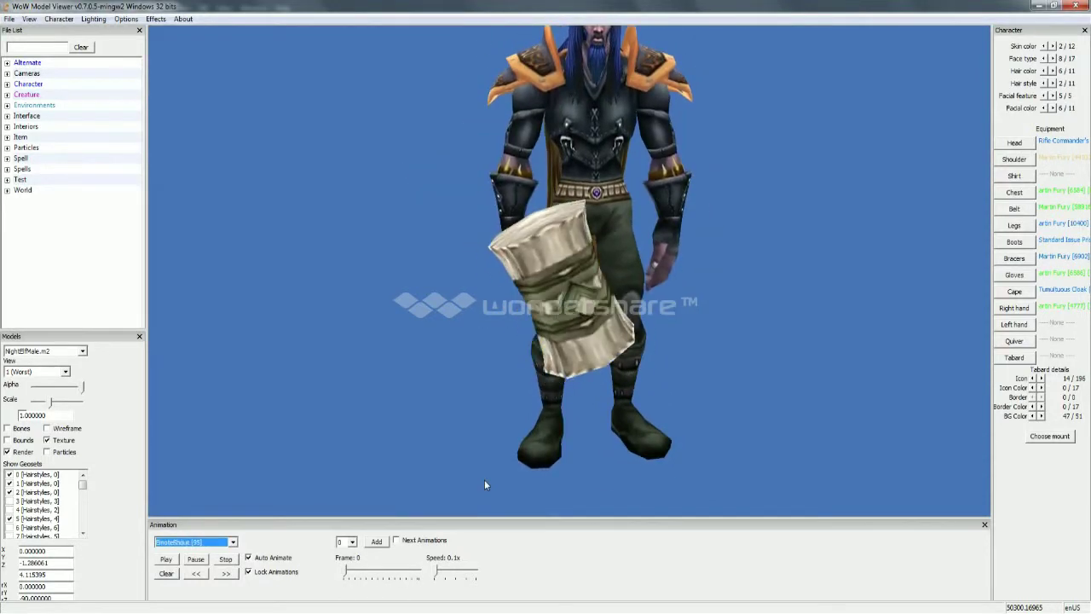
key(Down)
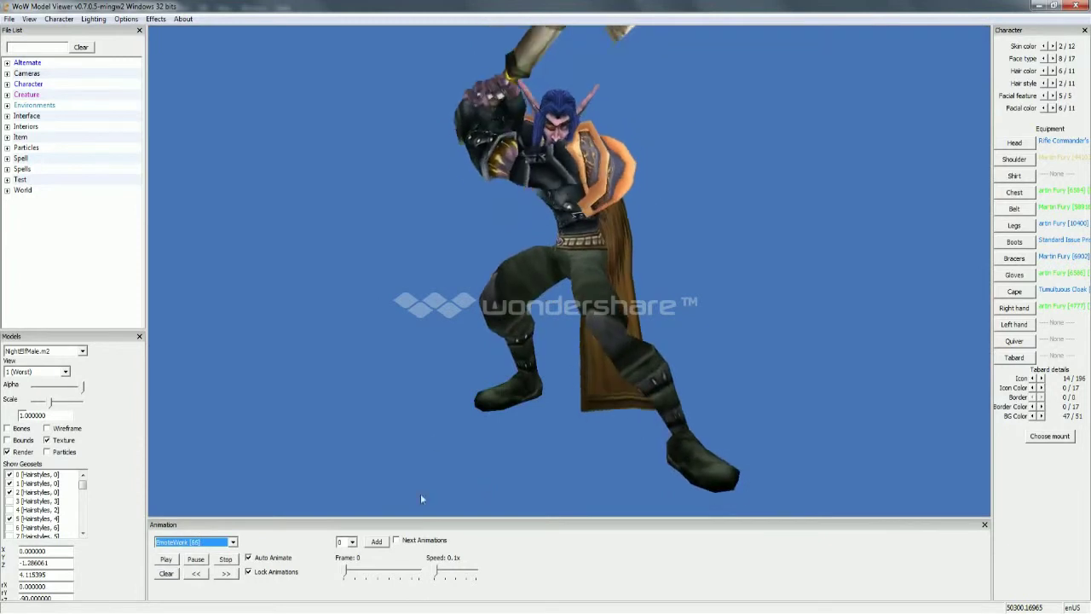
Pause the EmoteWork [66] animation, scrub it to frame 677 and frame the character large, facing forward with the hammer in front
click(196, 558)
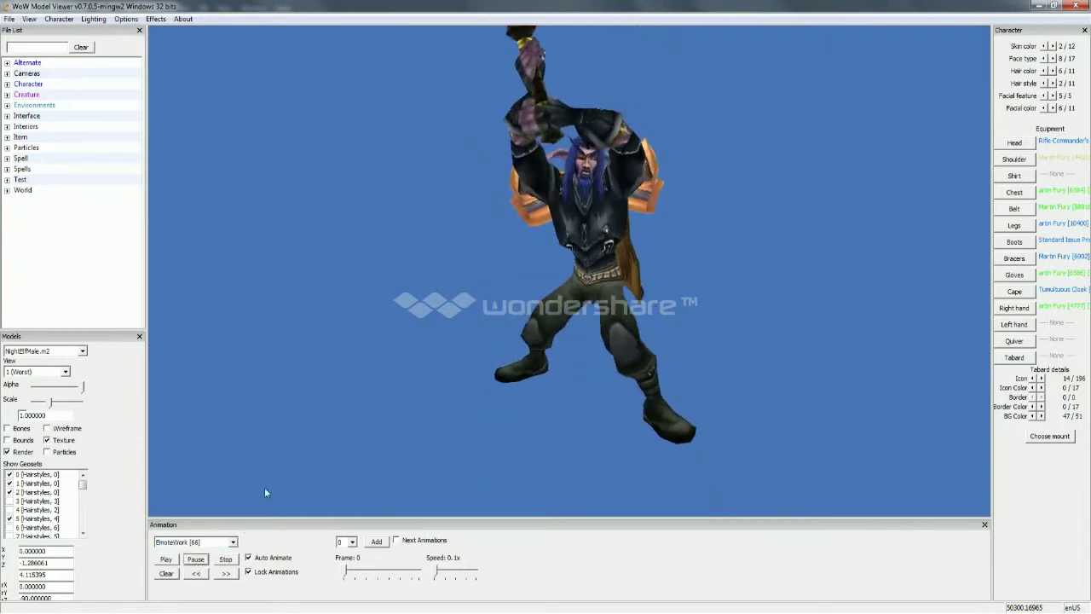
drag(345, 571, 397, 569)
drag(648, 375, 475, 373)
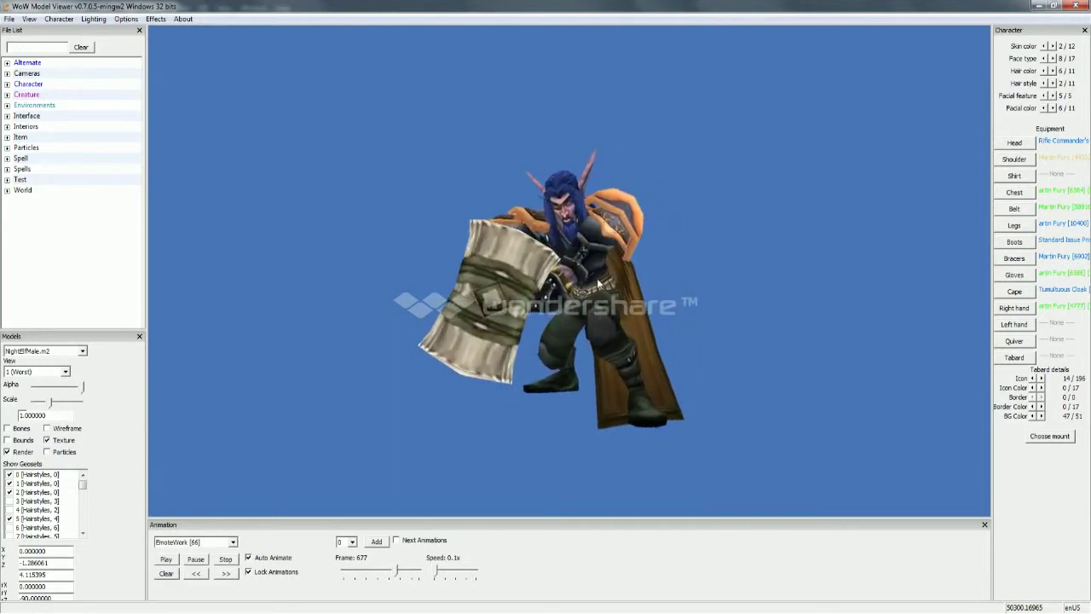
scroll(599, 283, up, 6)
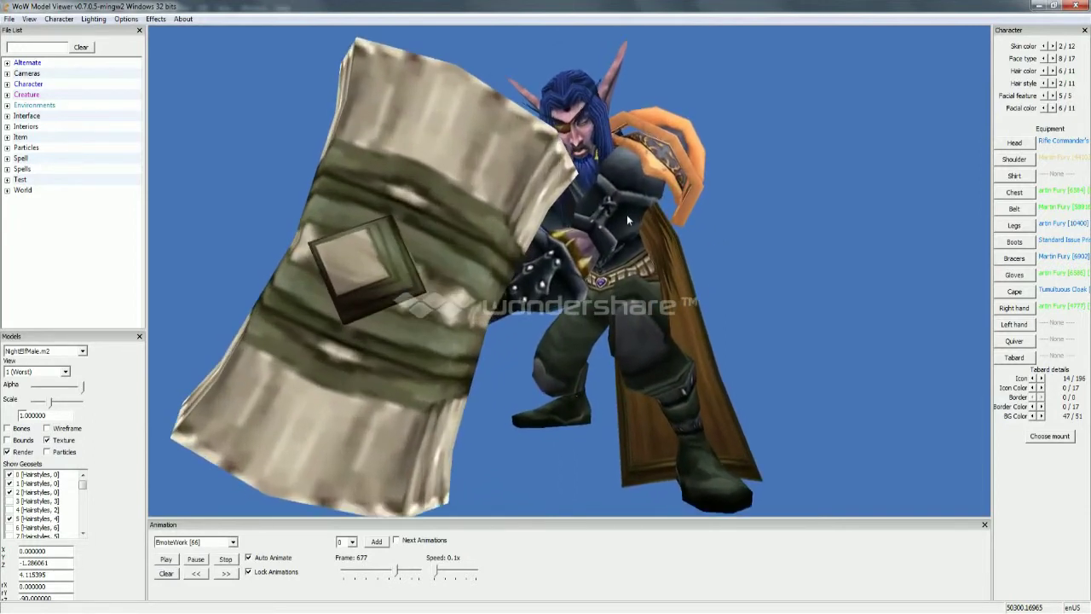
drag(627, 216, 716, 208)
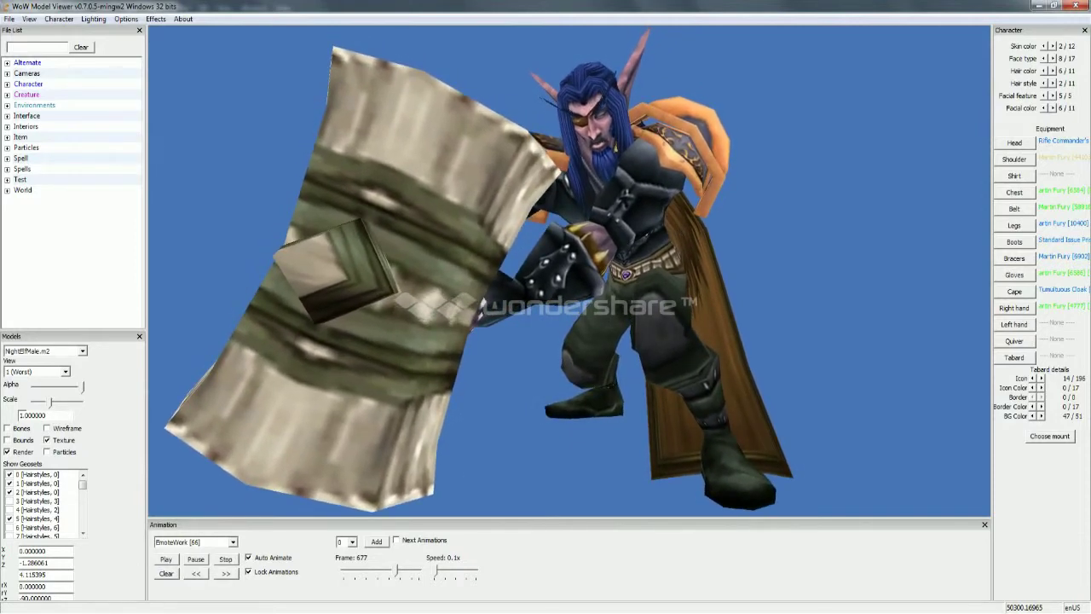
Switch to Photoshop and isolate the character on Layer 1, deleting the interface around the viewport and the blue background
key(alt+Tab)
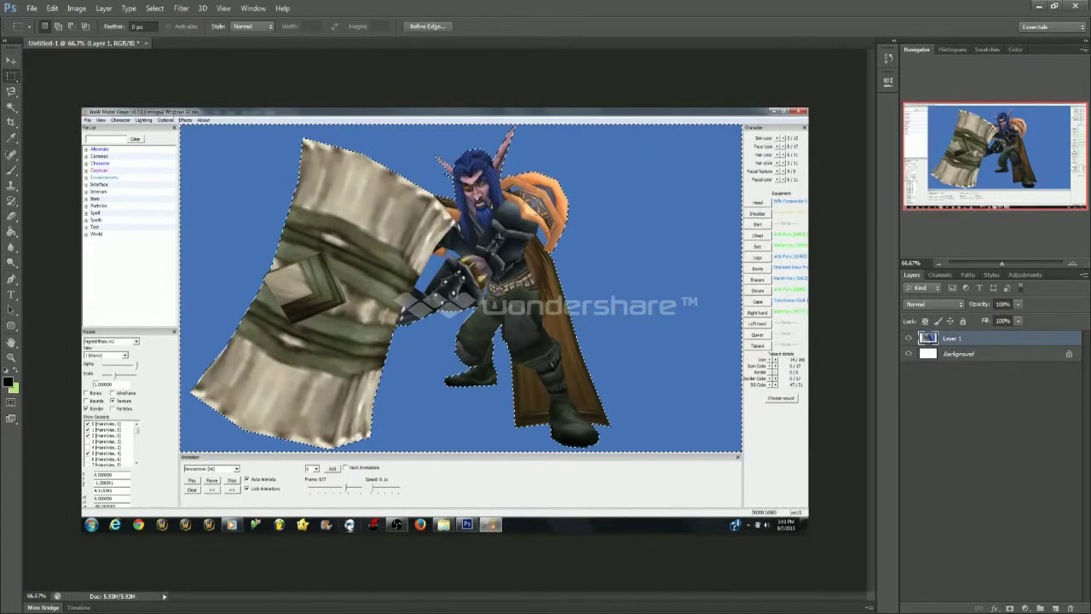
click(180, 125)
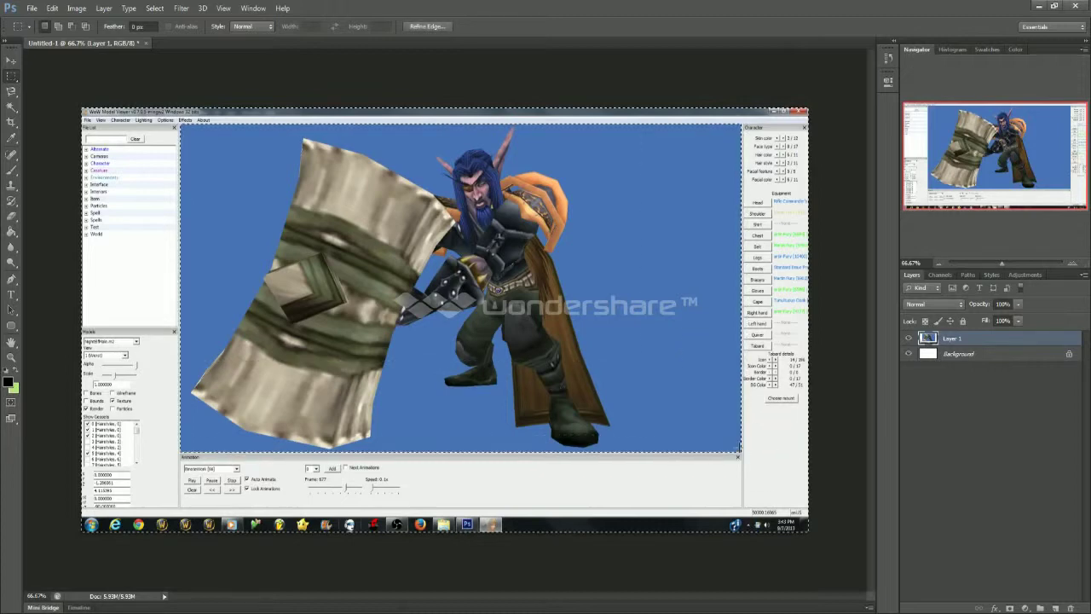
key(Delete)
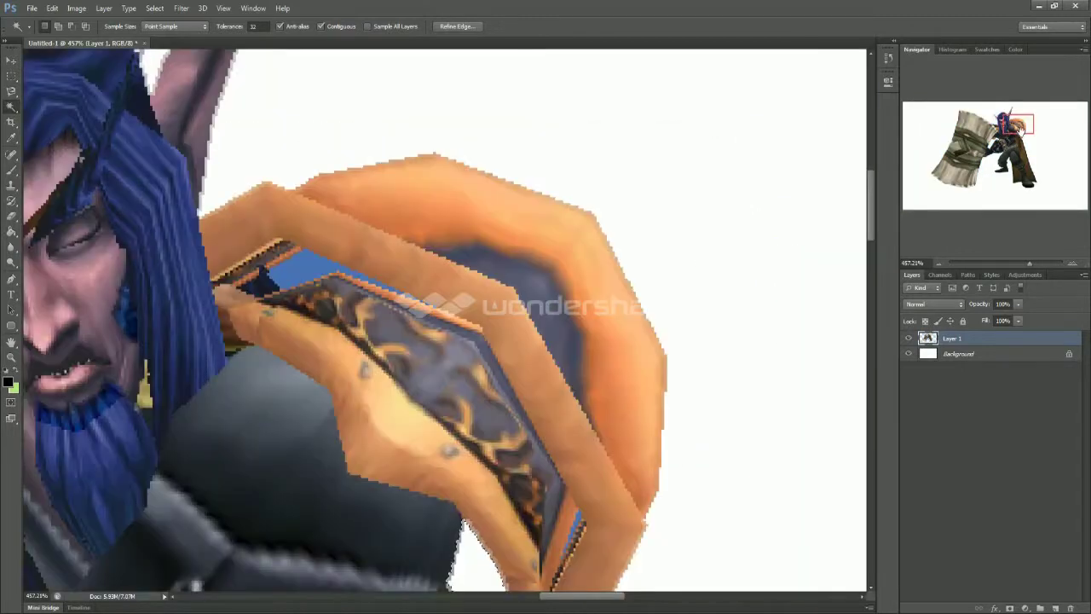
Compare the shoulder armour in the Photoshop cutout with the posed model in WoW Model Viewer
drag(1019, 130, 1015, 130)
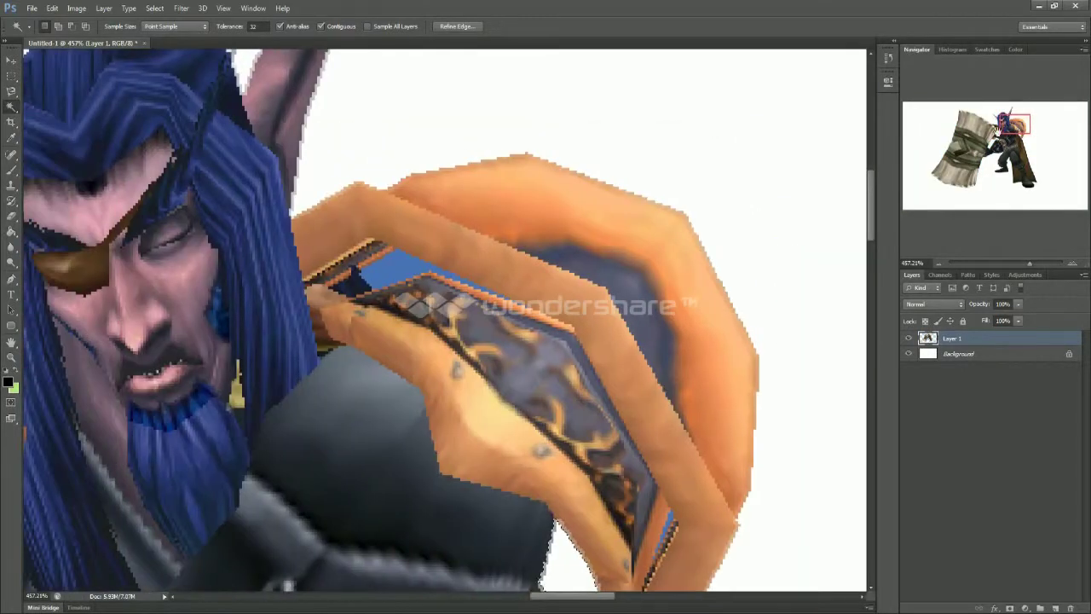
key(alt+Tab)
key(alt+Tab)
key(alt+Tab)
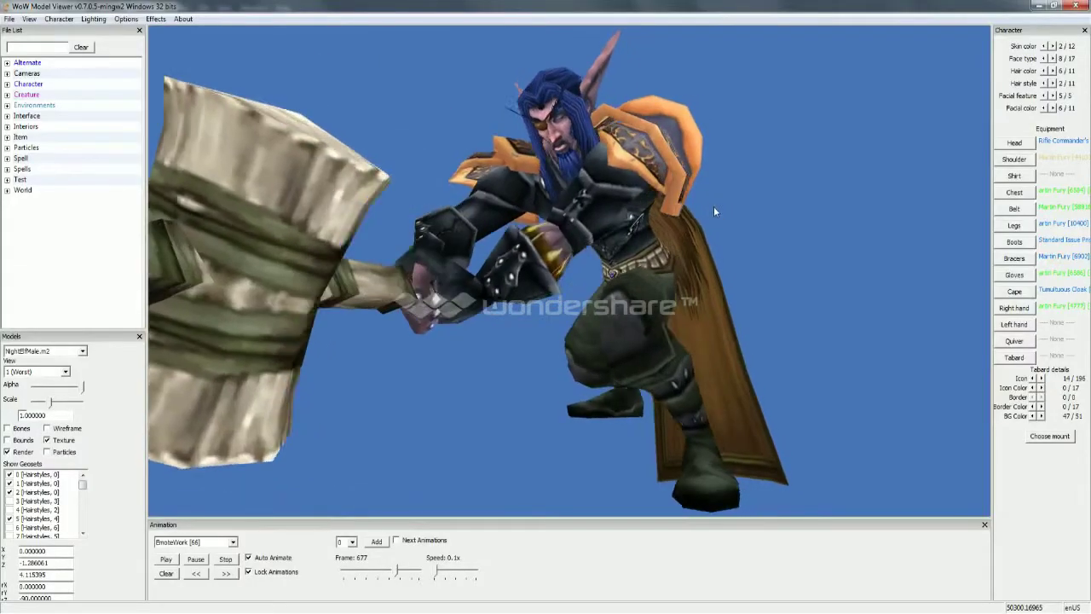
key(alt+Tab)
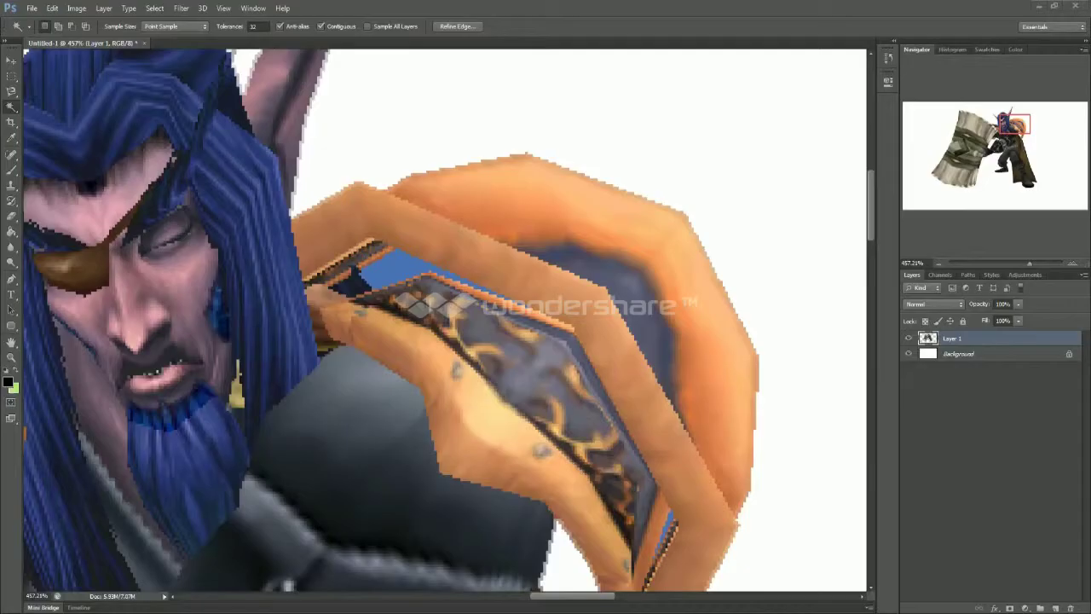
Set the foreground colour to the grey-blue #636173 sampled from the shoulder armour
key(ctrl+0)
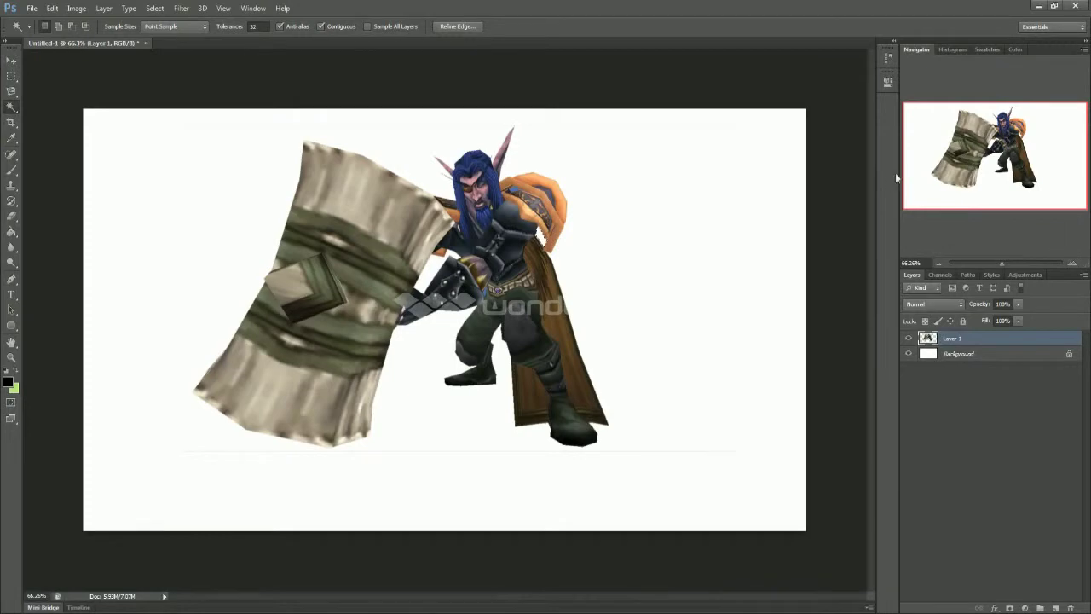
drag(1013, 119, 1024, 130)
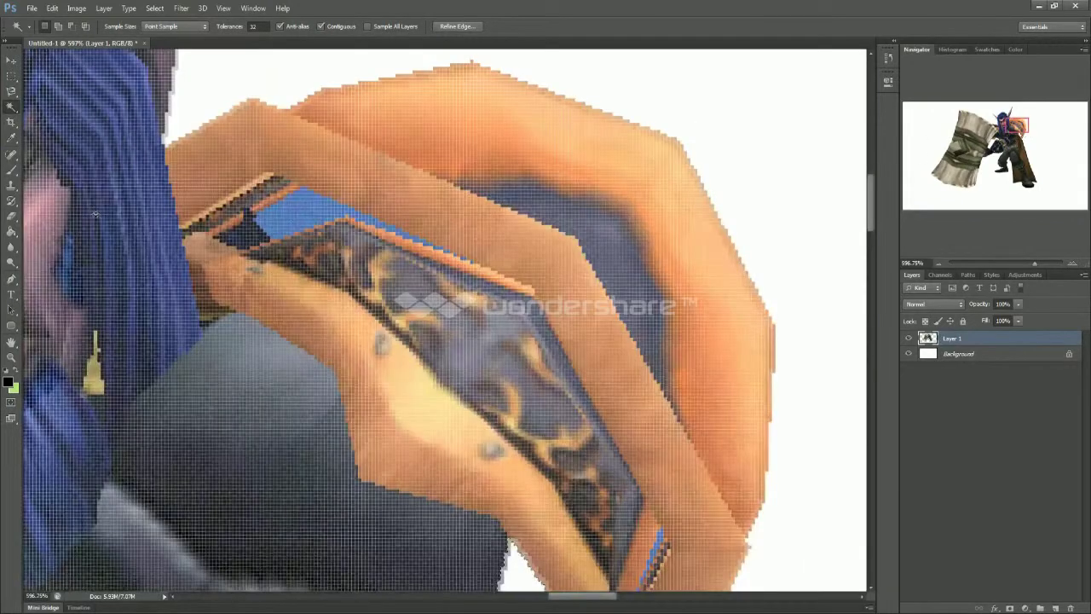
click(9, 383)
click(536, 386)
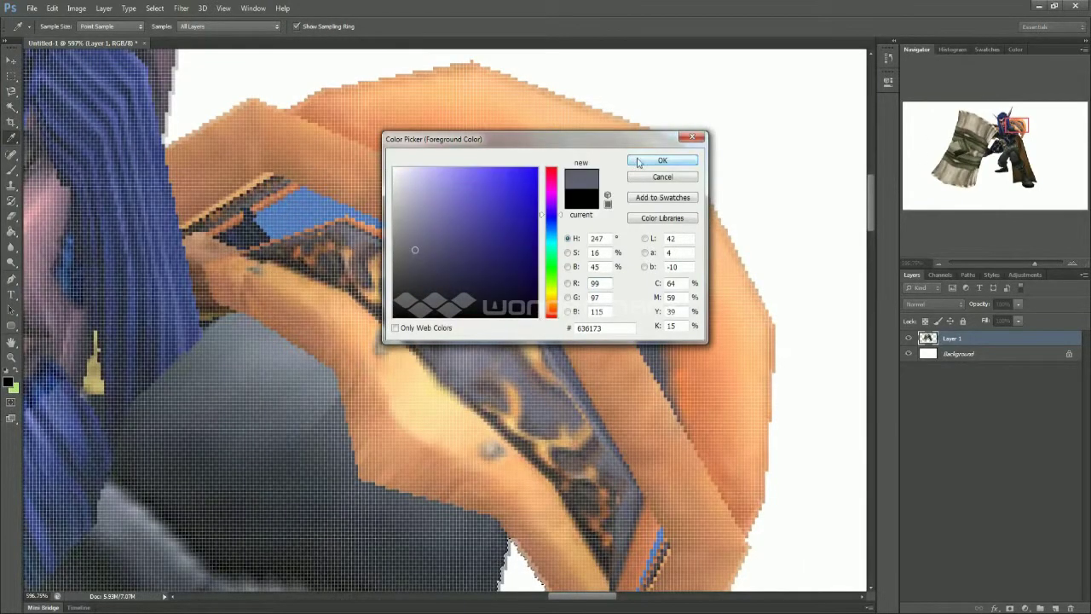
click(637, 162)
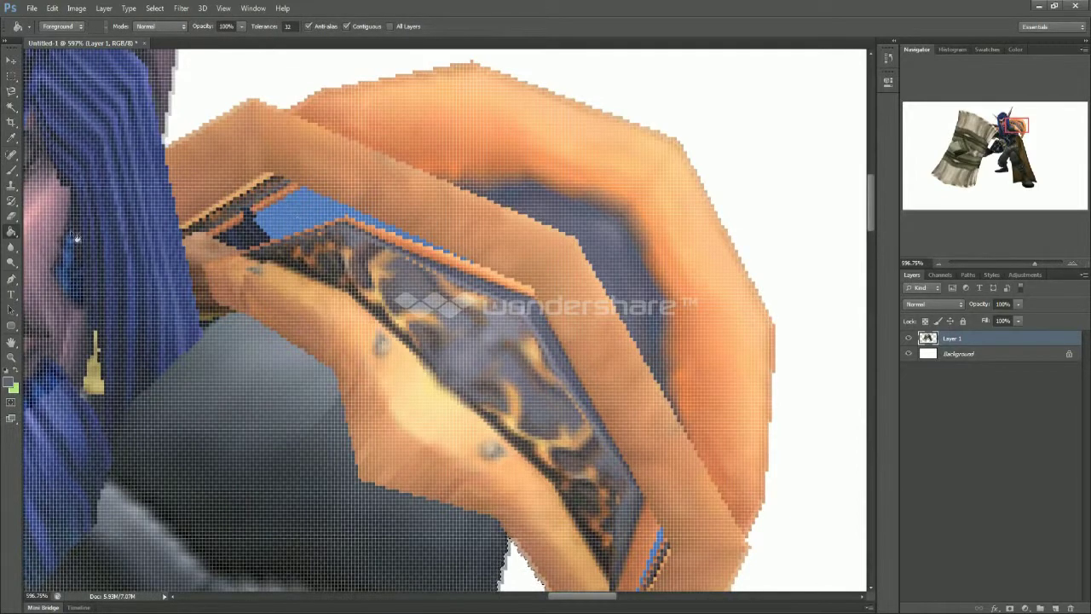
Try to fill the leftover blue gap in the shoulder armour with the Paint Bucket tool
right_click(13, 234)
click(295, 214)
drag(1003, 117, 1034, 144)
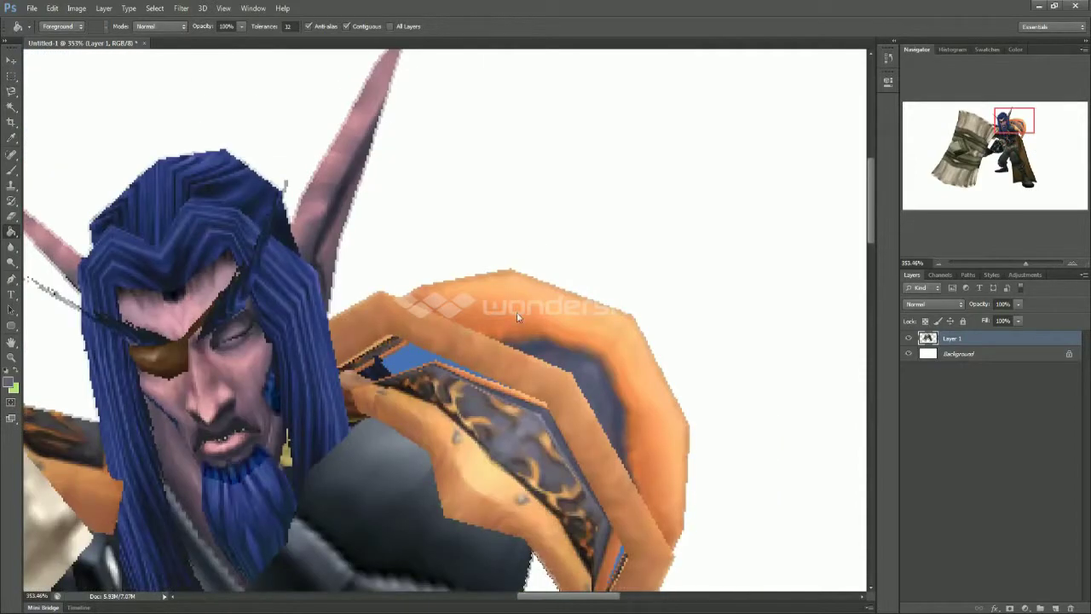
Set up the Brush tool with a size of 7 px and 100% hardness for the blue gap in the shoulder armour
drag(1003, 114, 1026, 129)
key(b)
right_click(370, 359)
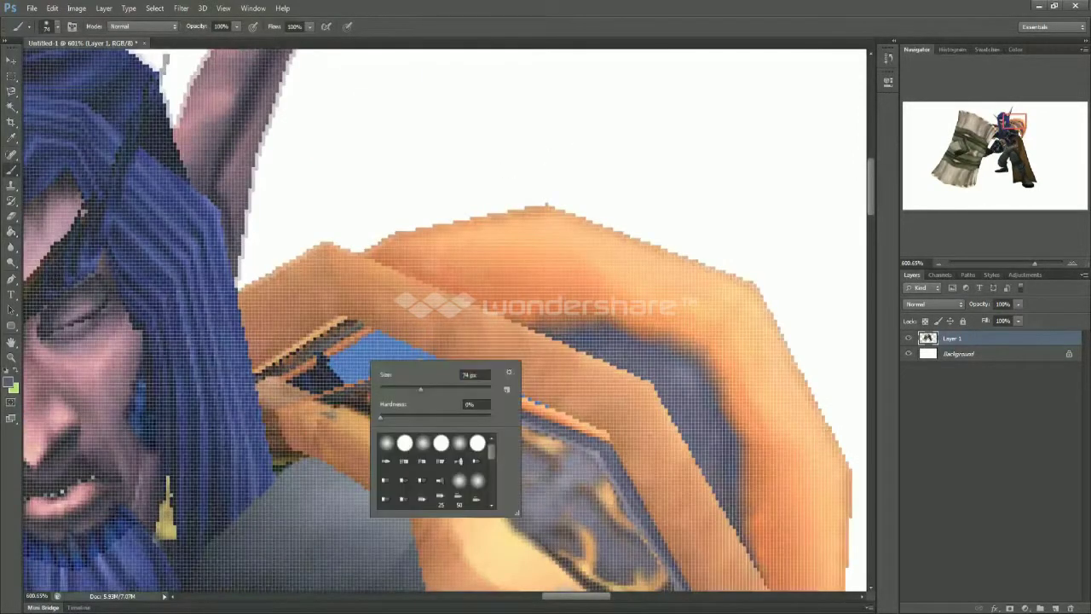
click(392, 389)
drag(381, 417, 516, 419)
drag(391, 389, 384, 389)
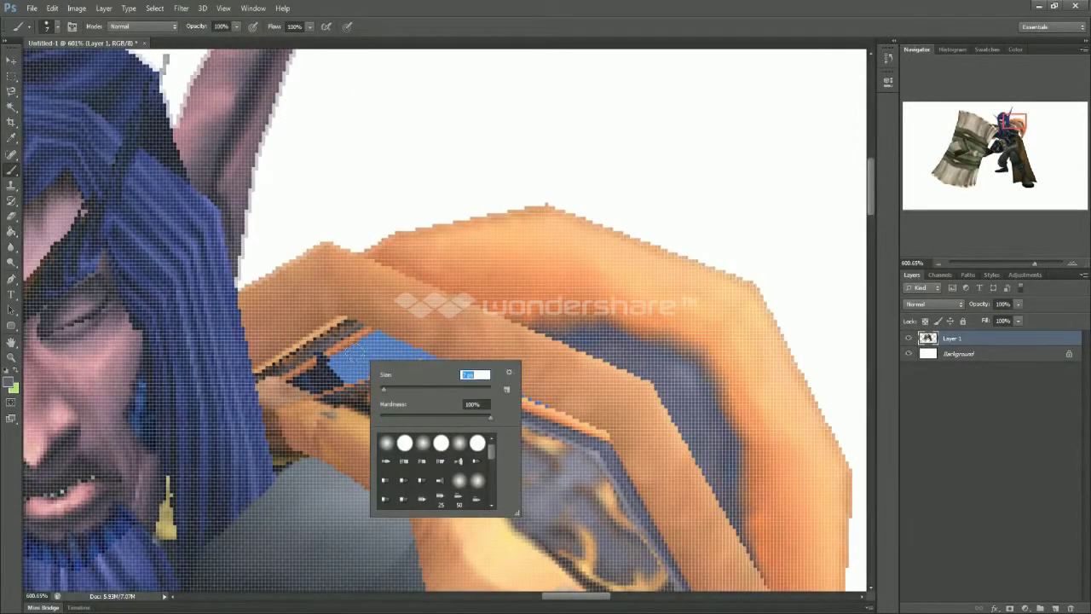
key(Return)
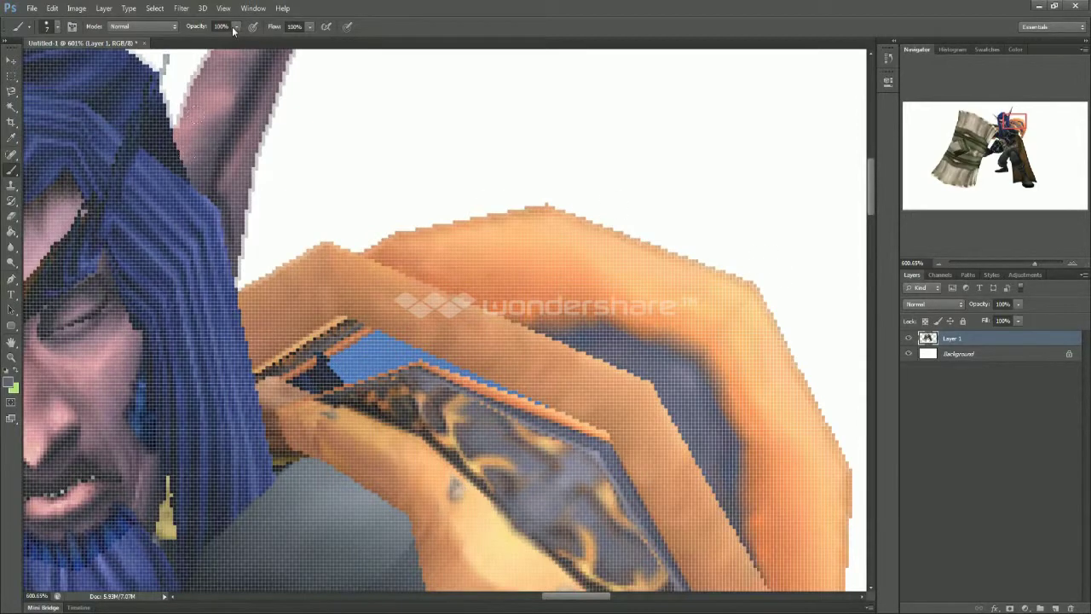
Dismiss the brush settings and layer options, and make the Background layer active
right_click(256, 203)
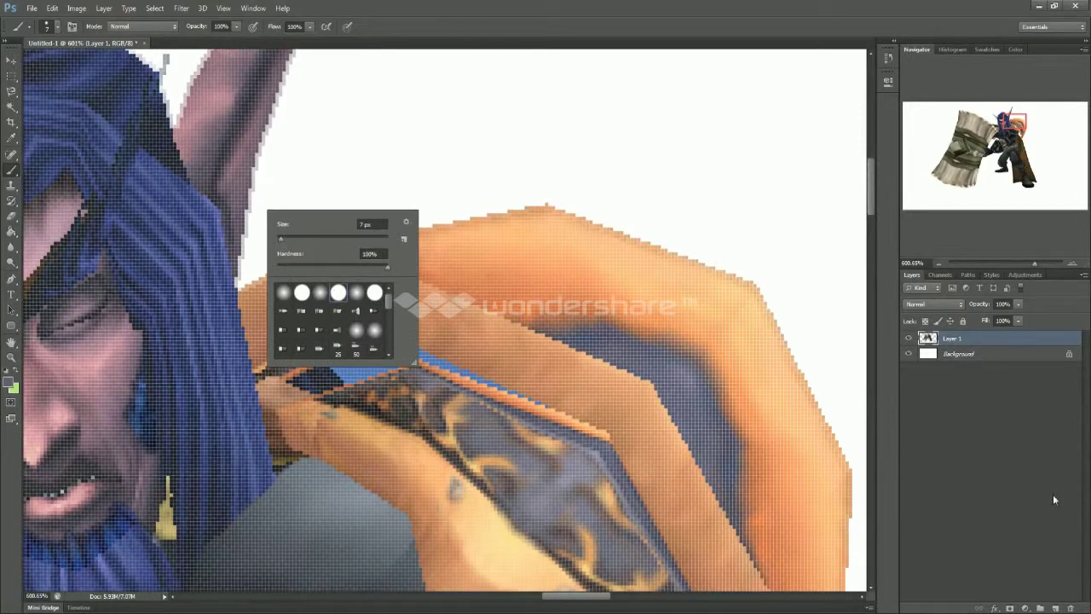
click(989, 357)
right_click(969, 335)
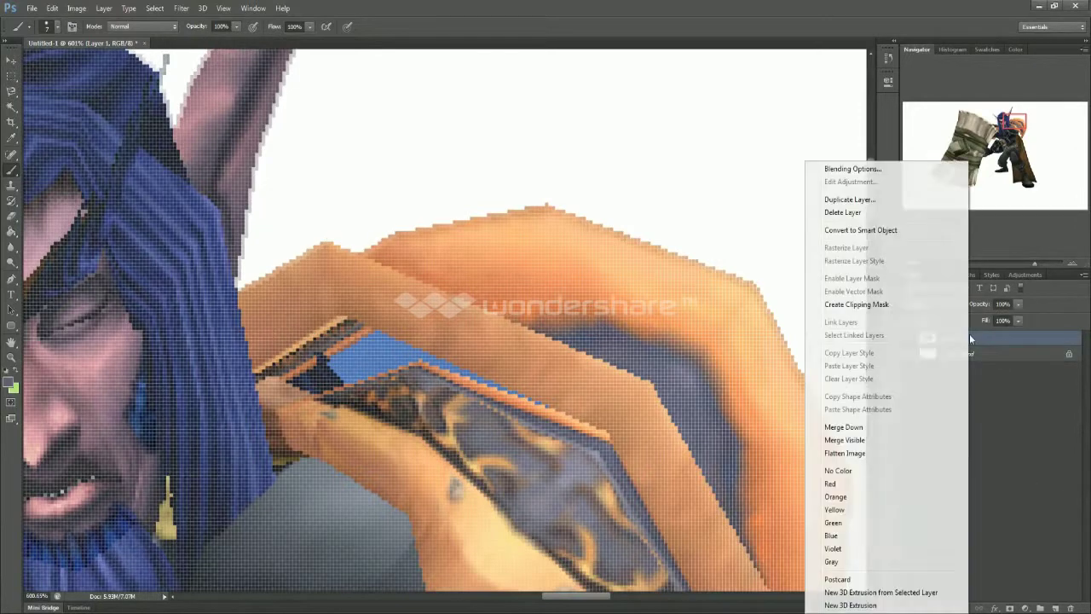
click(956, 344)
click(960, 356)
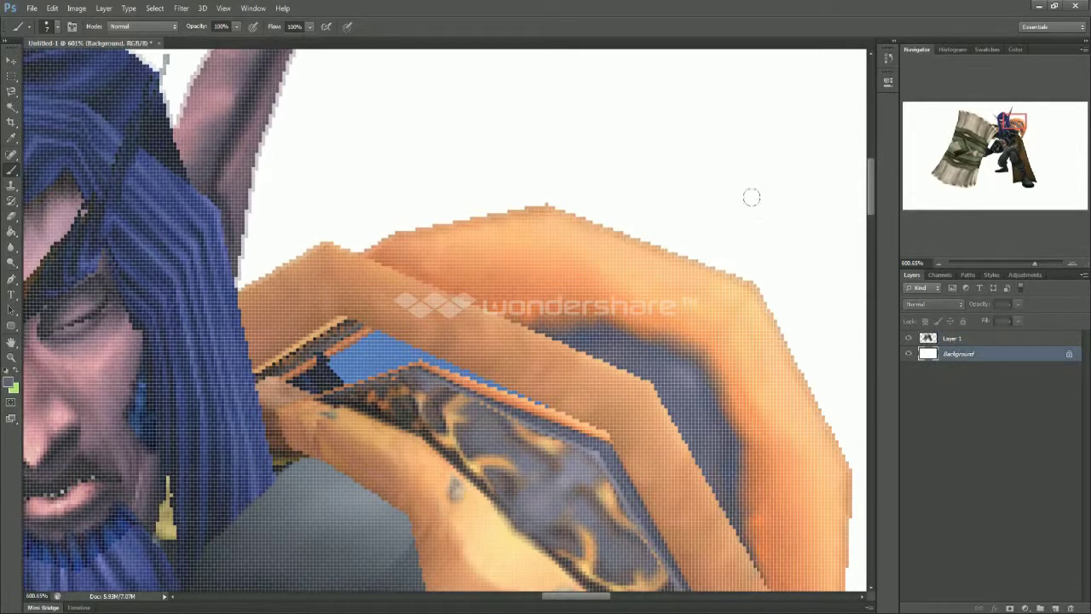
key(ctrl+0)
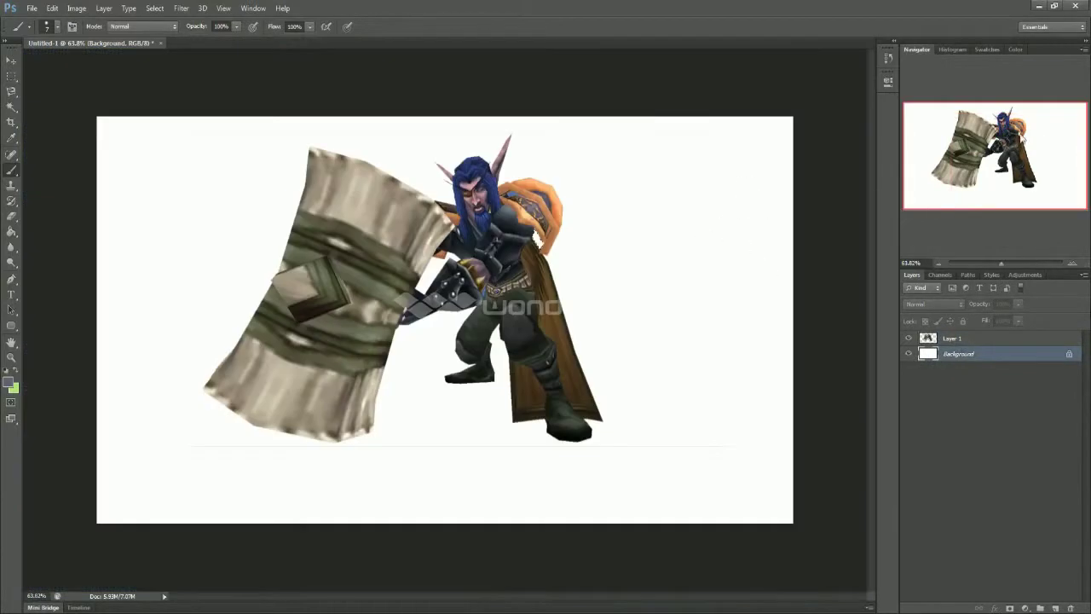
key(alt+Tab)
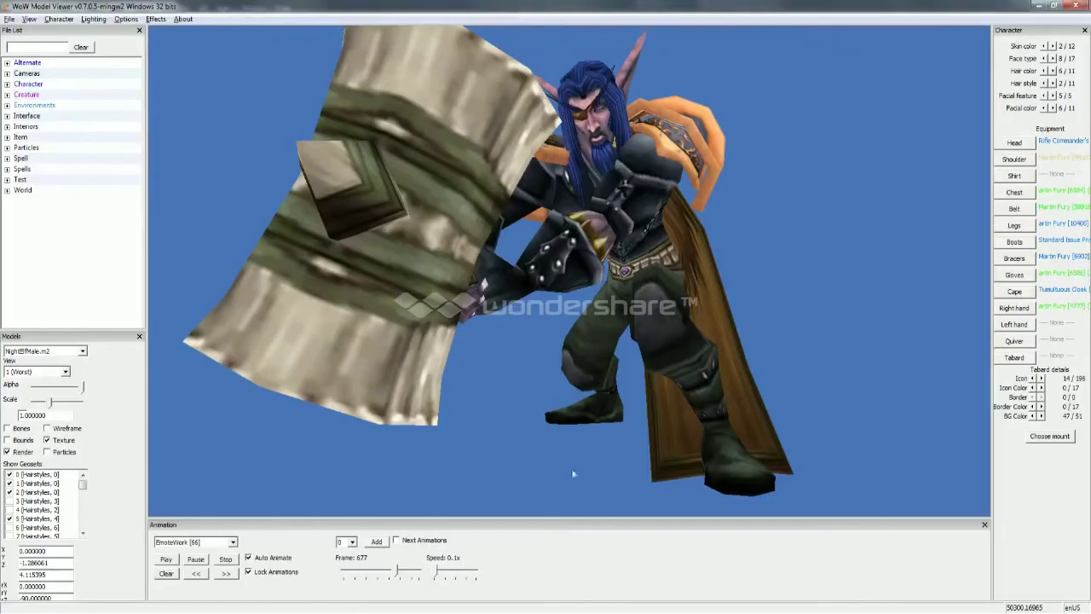
key(alt+Tab)
key(alt+Tab)
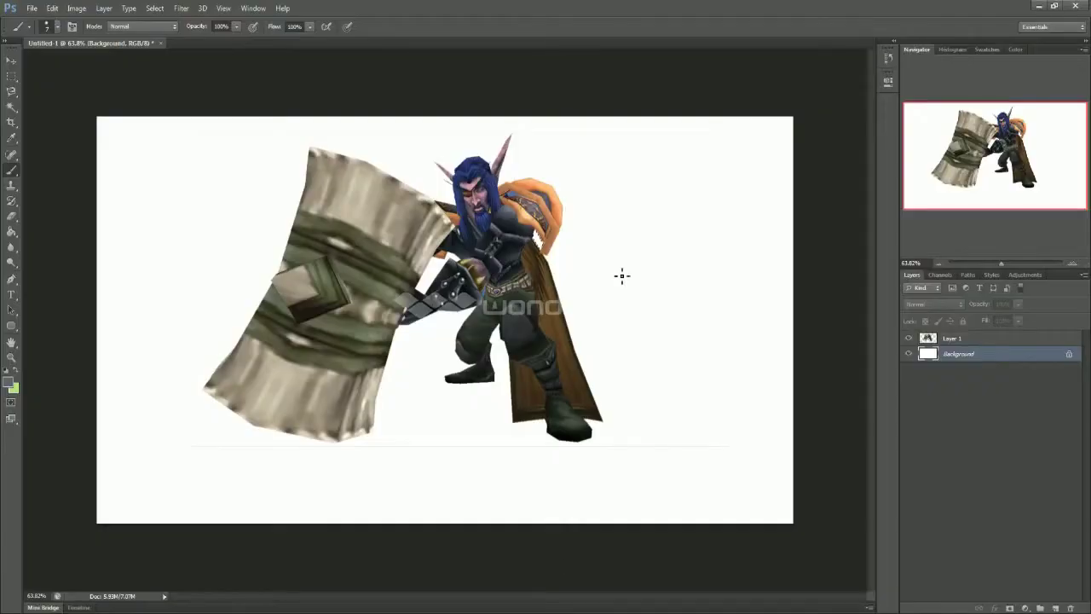
Enlarge the hard round brush and add a new empty layer directly above the Background layer
right_click(668, 386)
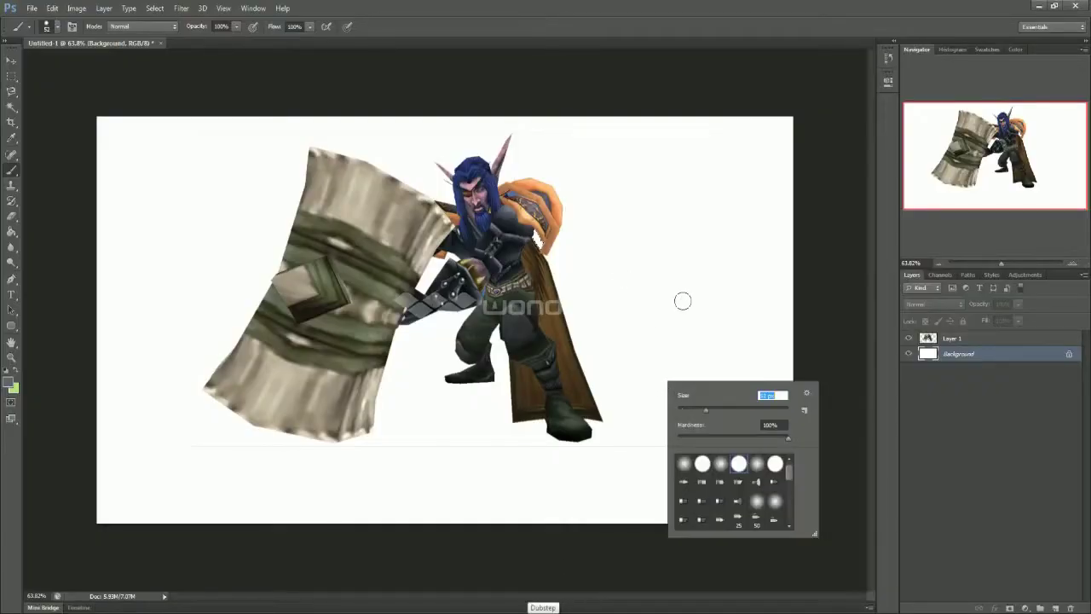
key(Escape)
click(1055, 607)
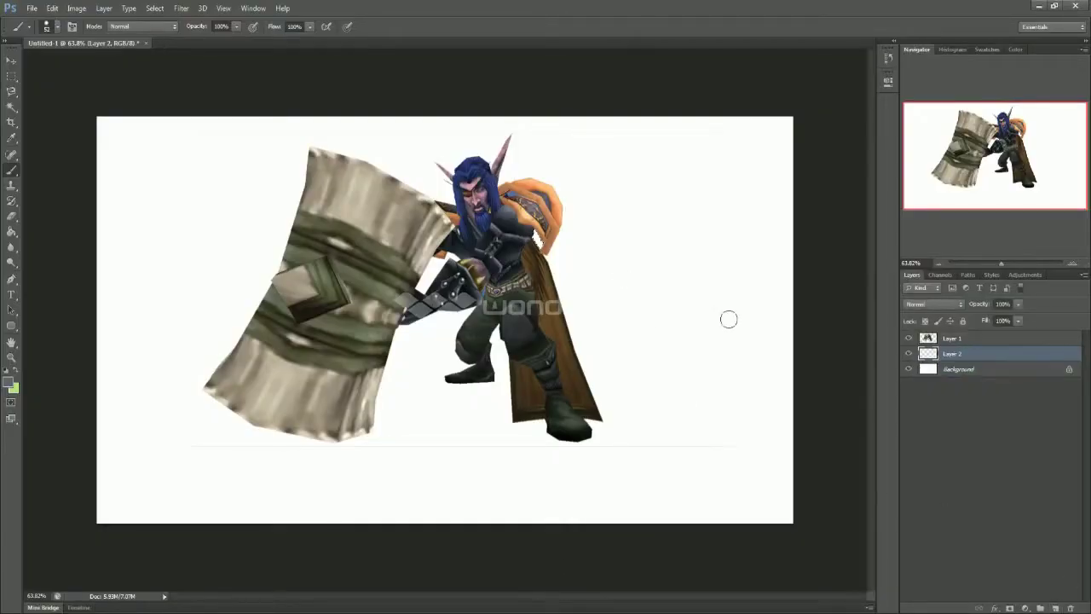
Save the document to the Desktop as a Photoshop file named wtf, close it and show the desktop
click(146, 42)
key(Escape)
key(ctrl+shift+s)
click(416, 169)
text(wtf)
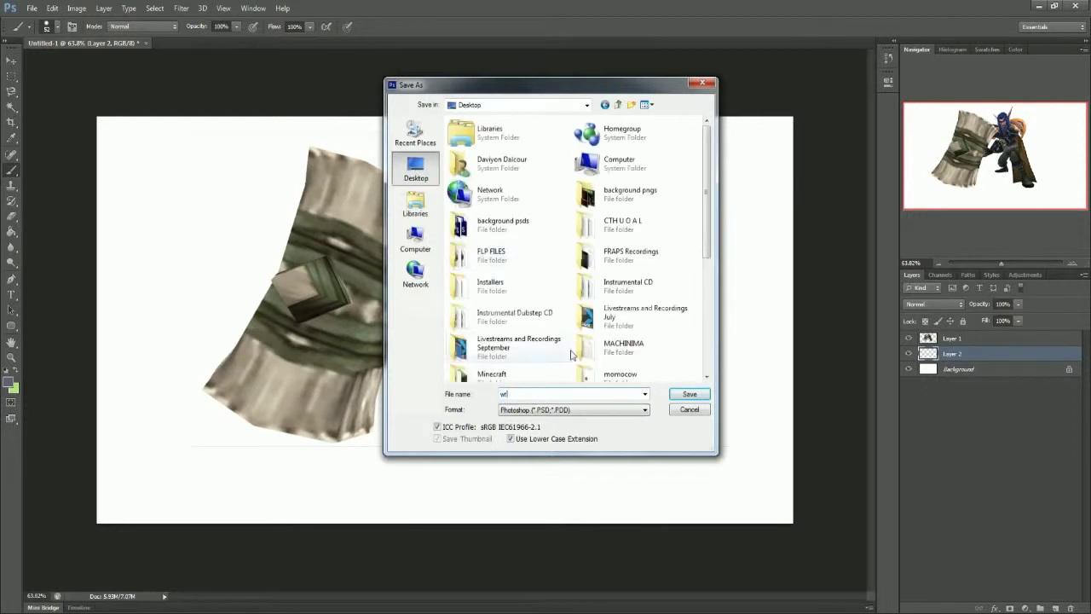
click(687, 395)
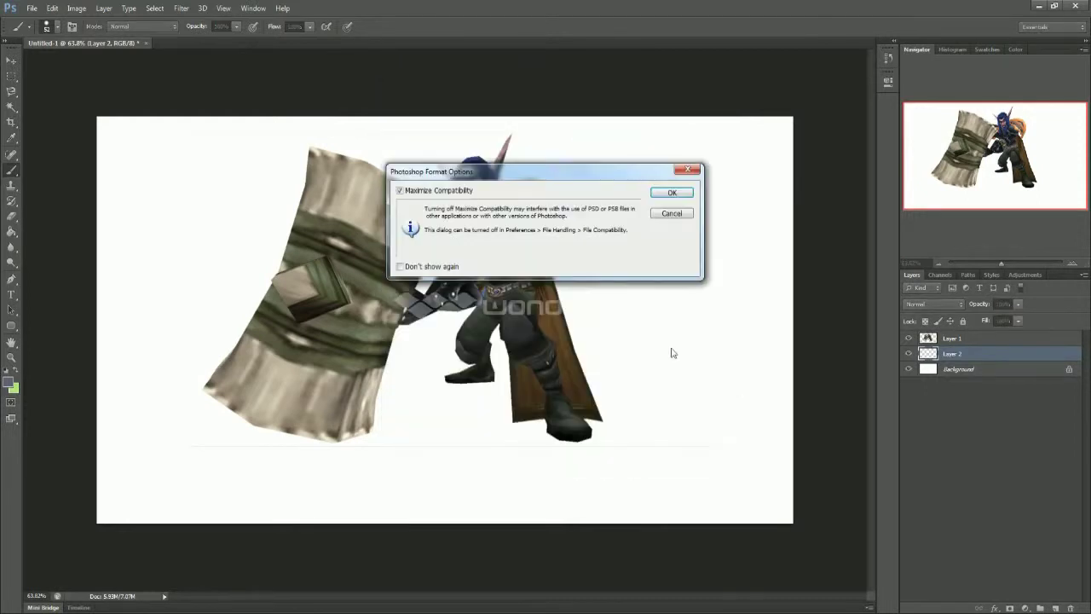
click(673, 192)
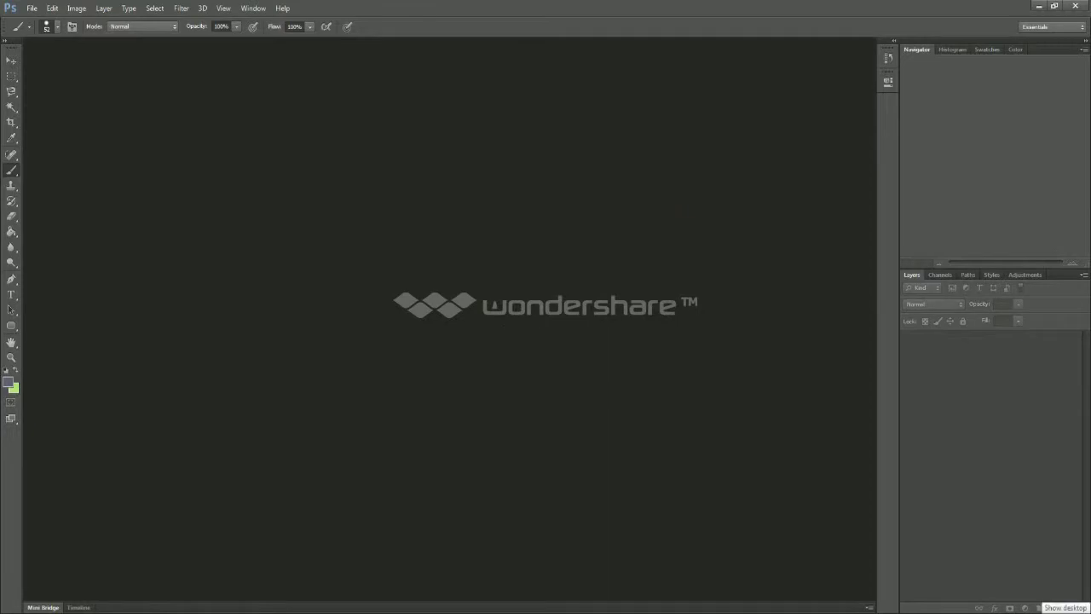
click(1088, 609)
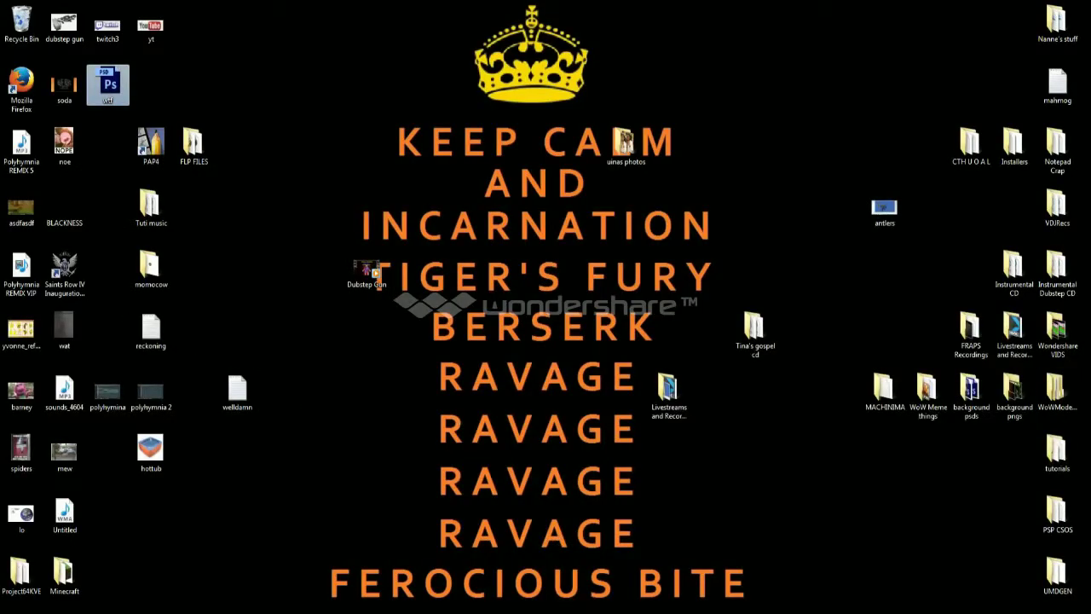
Reopen wtf.psd in Photoshop, paint a test brush stroke on the empty layer above Background and delete that layer
click(580, 603)
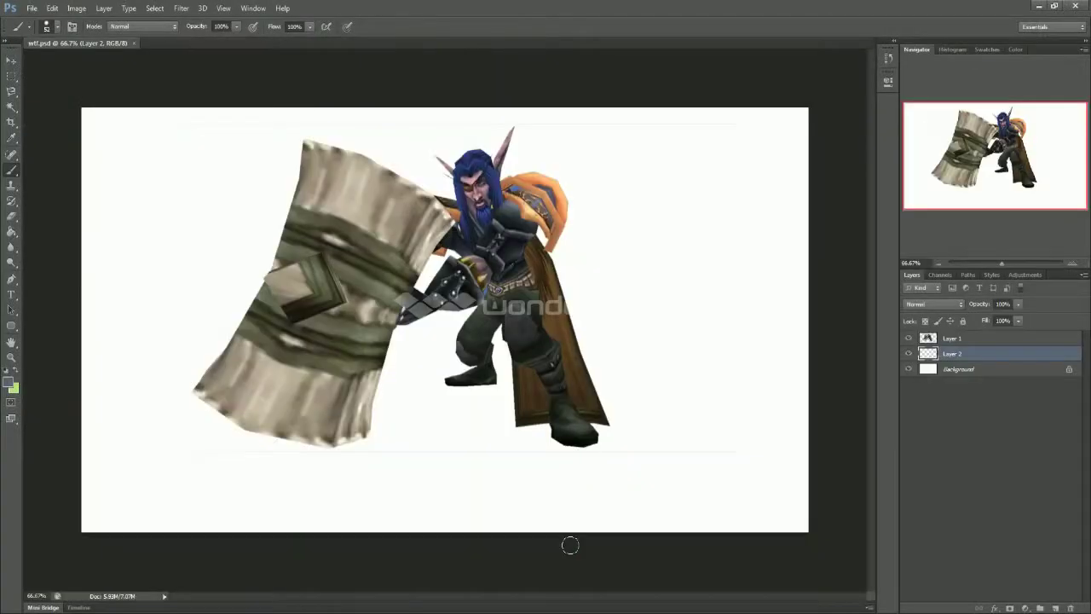
mouse_move(652, 274)
mouse_down()
mouse_move(667, 349)
mouse_move(669, 281)
mouse_up()
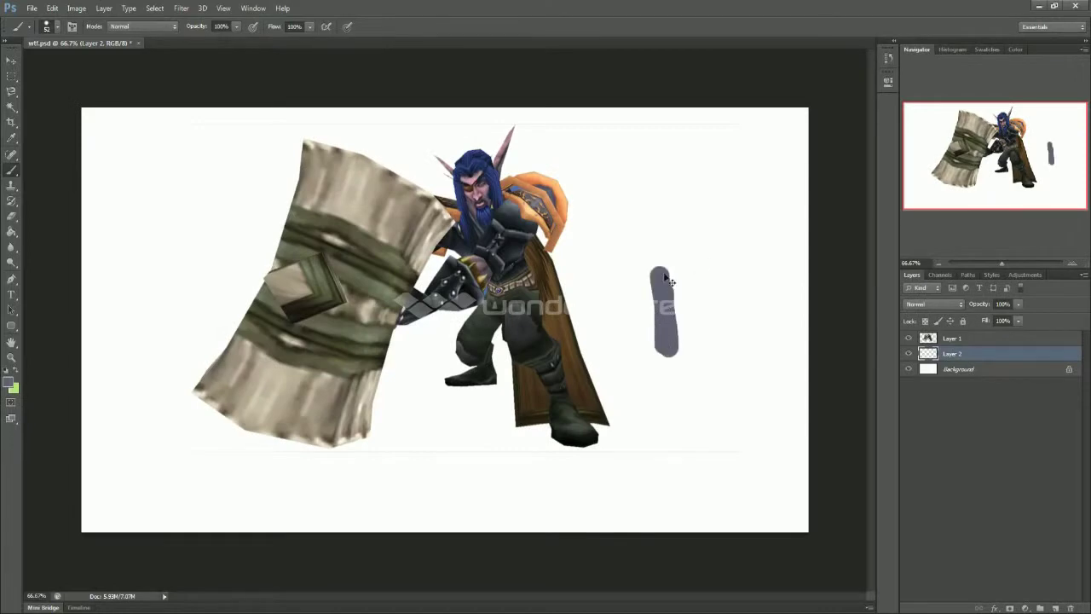
key(Delete)
Fill the blue gap in the shoulder armour on Layer 1 with the grey foreground colour using the Paint Bucket
drag(999, 115, 1026, 131)
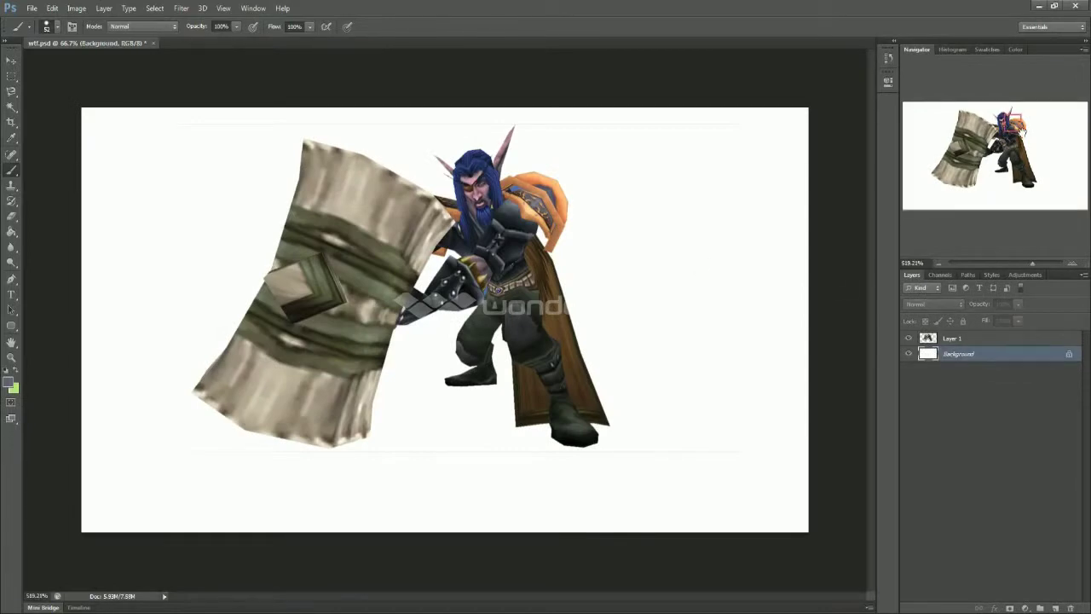
click(11, 232)
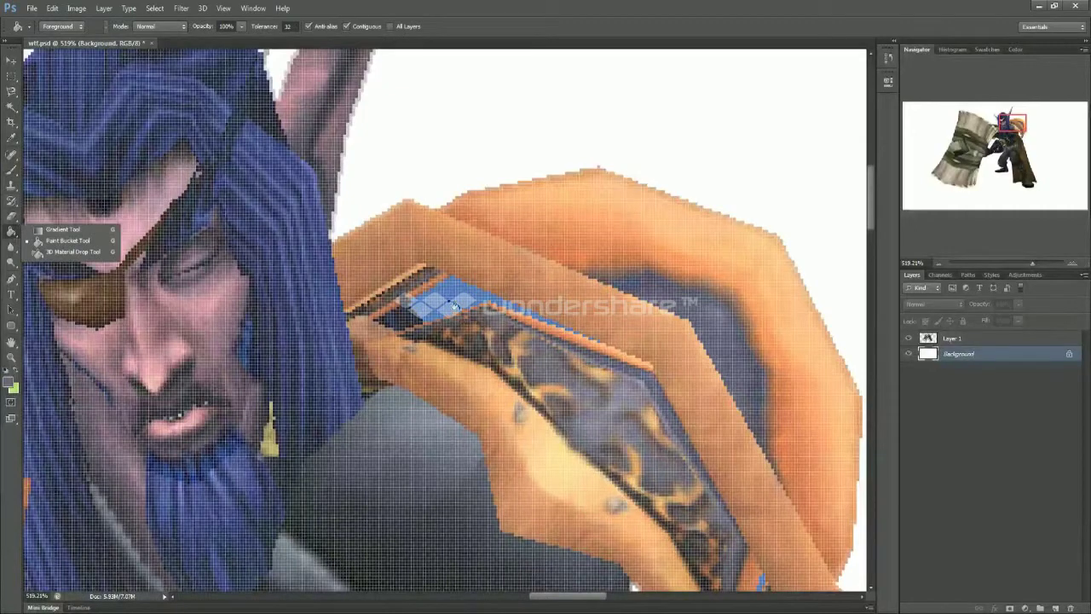
click(455, 305)
key(ctrl+z)
click(972, 339)
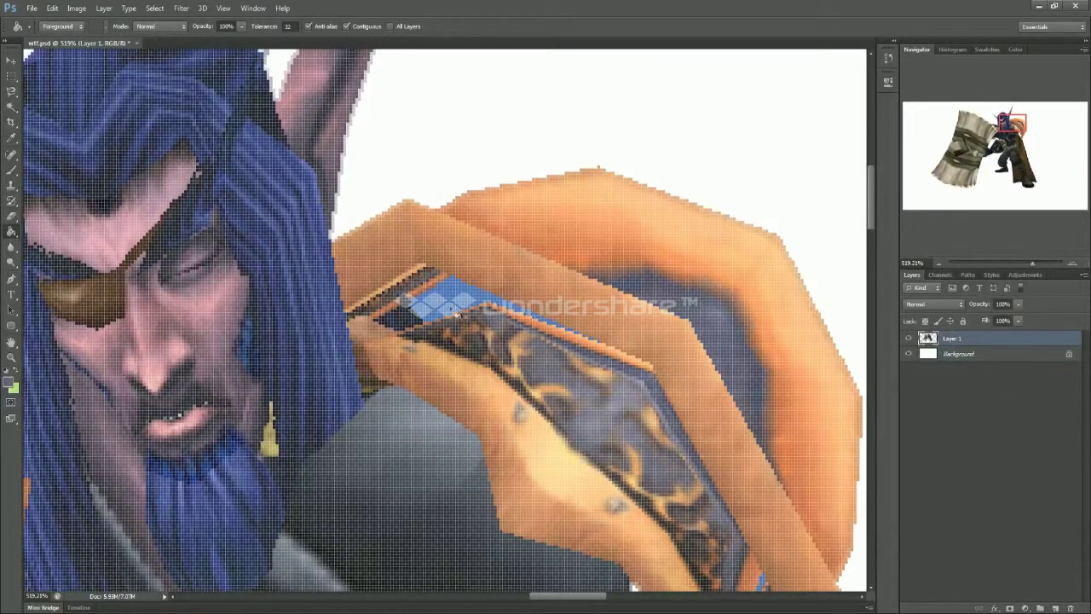
click(456, 313)
key(ctrl+0)
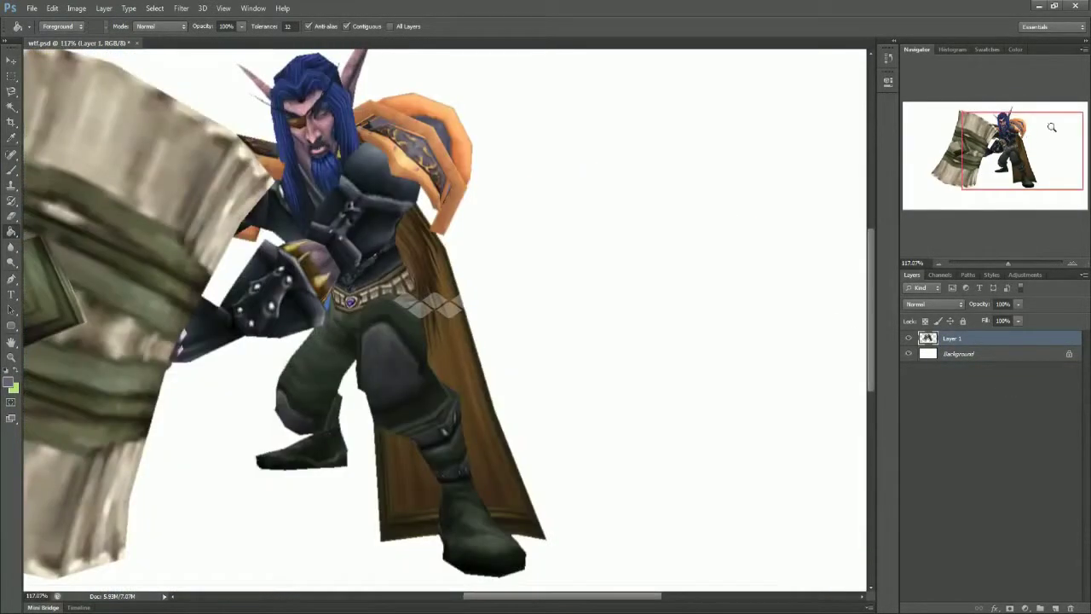
Duplicate Layer 1 and set the copy to Overlay blending with 61% opacity
key(v)
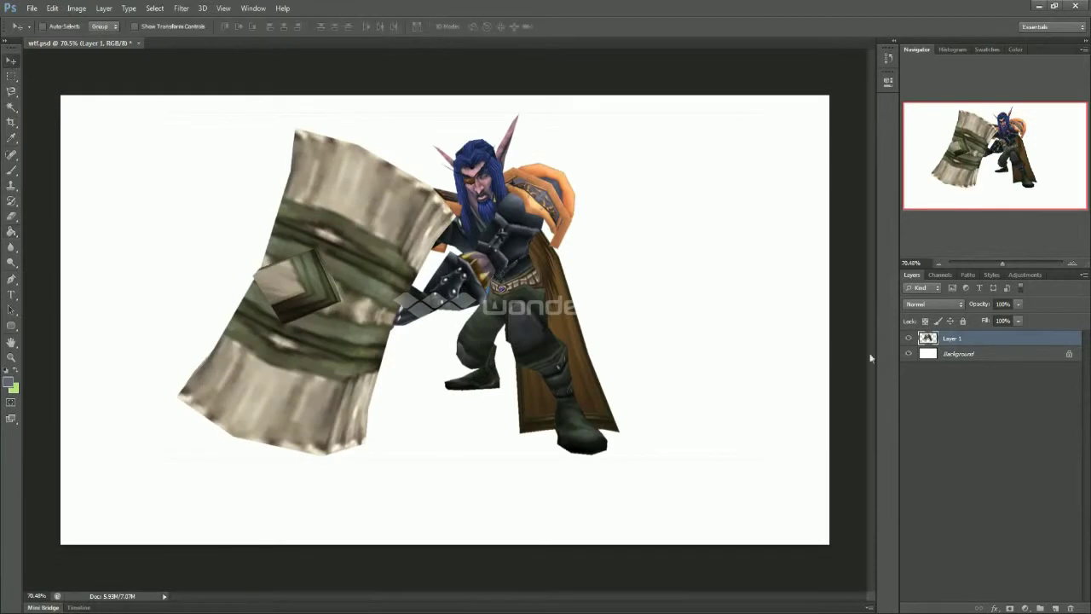
right_click(951, 341)
click(839, 196)
click(640, 190)
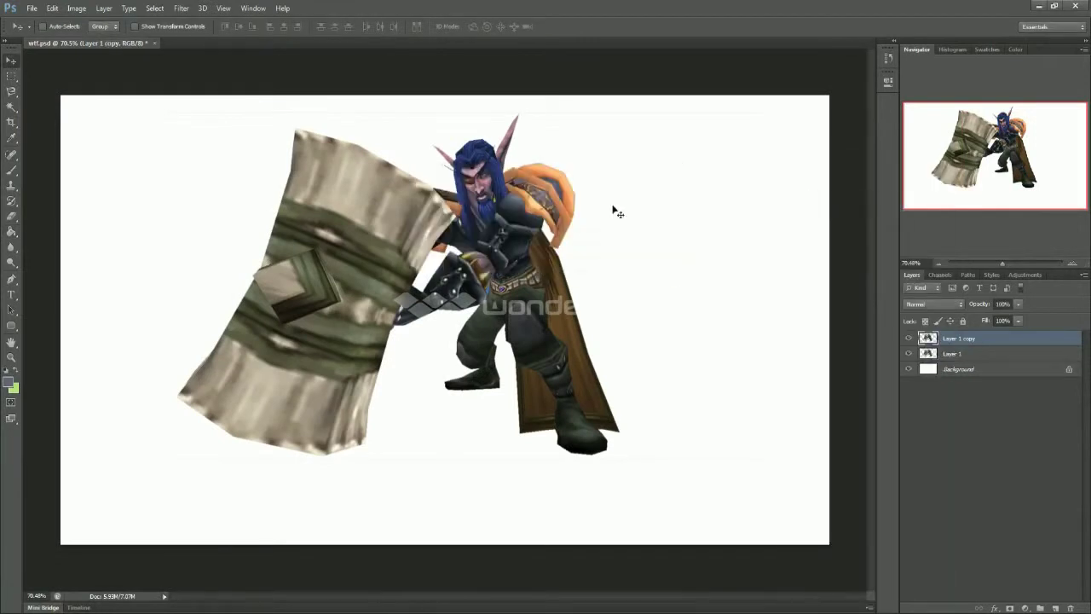
click(938, 304)
click(933, 455)
click(1019, 305)
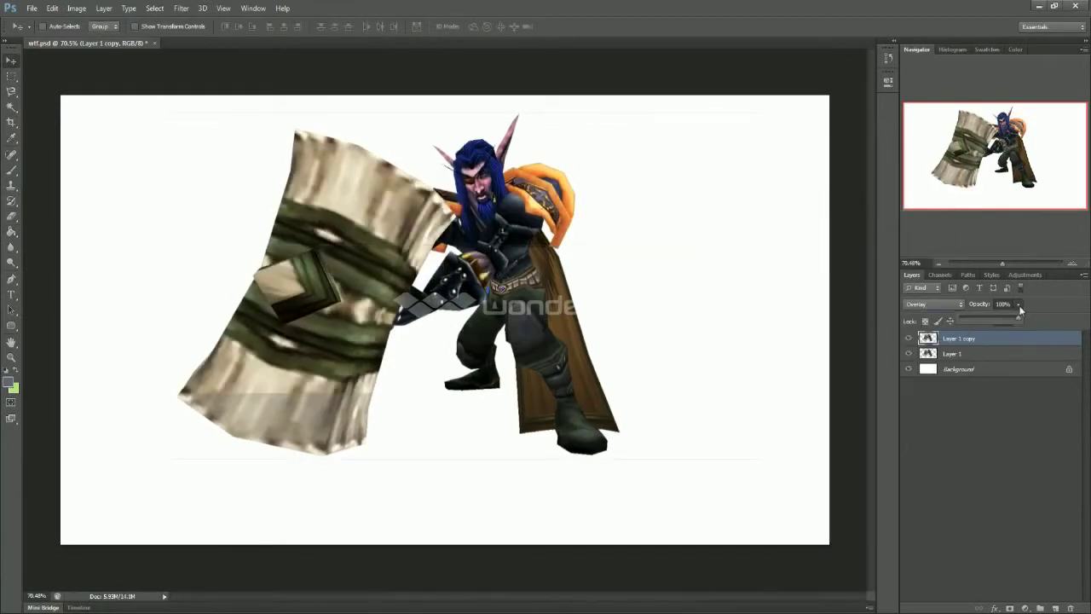
Scale both character layers together to about 79% width and 78% height, and move them to the lower-right part of the canvas
click(956, 353)
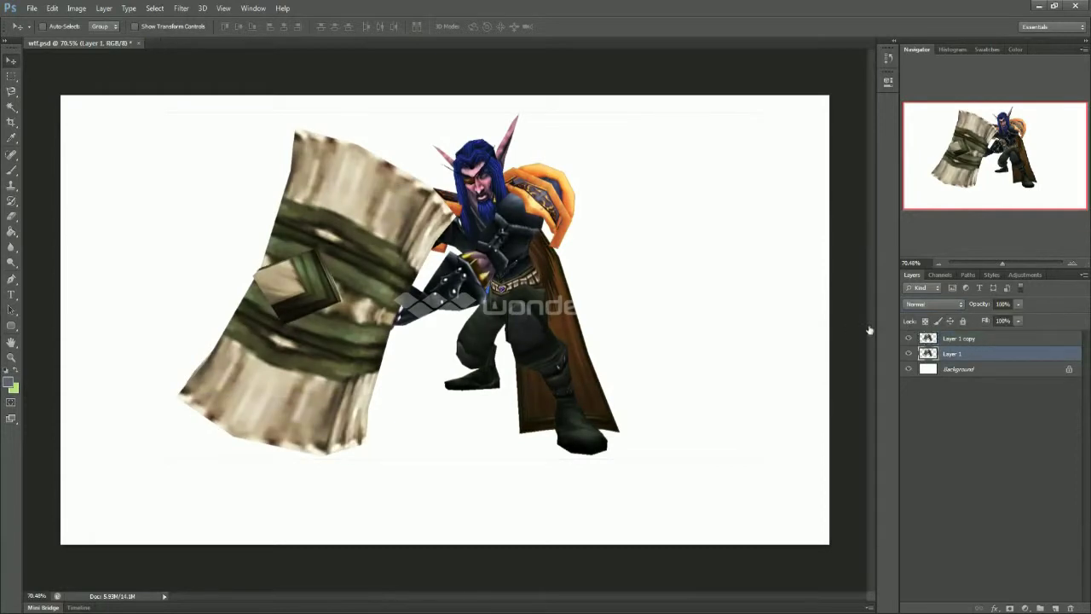
shift+click(957, 339)
key(ctrl+t)
drag(756, 113, 635, 189)
key(v)
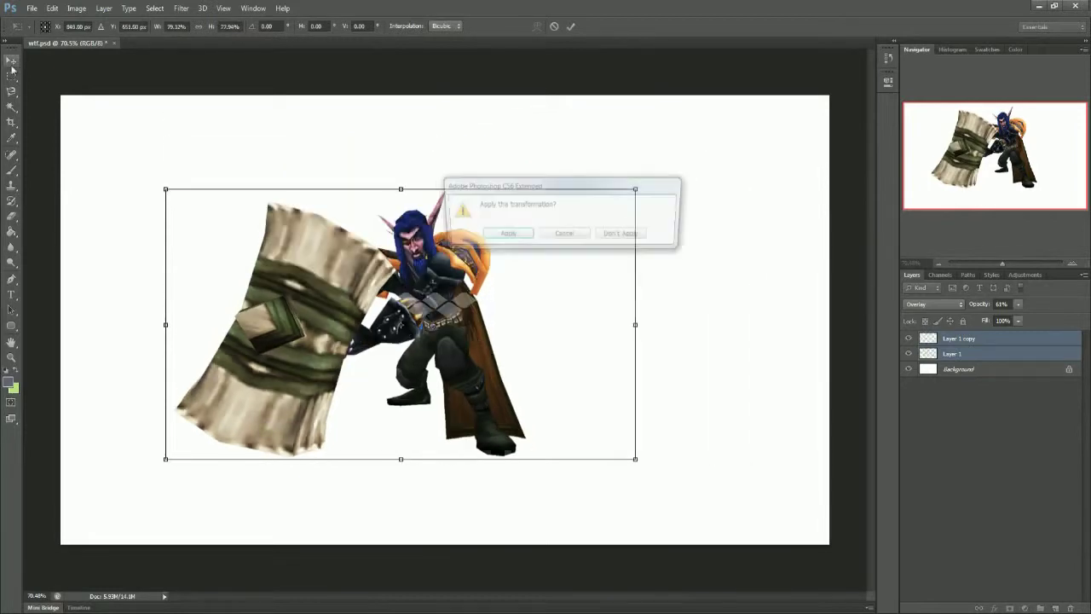
click(483, 241)
drag(511, 329, 670, 363)
Try to remove the faint stray line above the character with a thin rectangular marquee selection, and clear the selection
key(m)
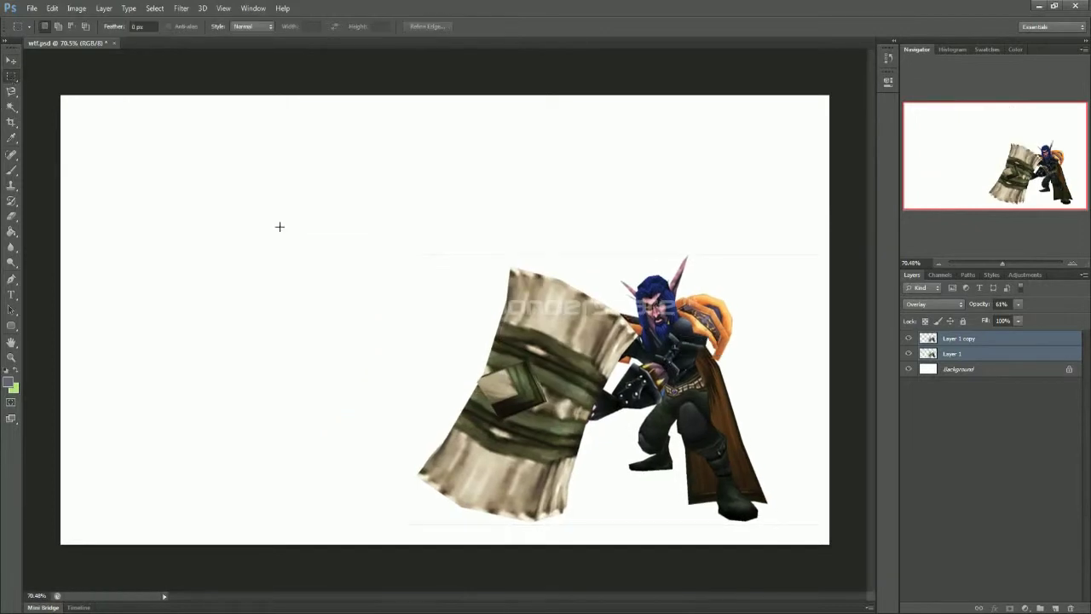
drag(403, 246, 902, 255)
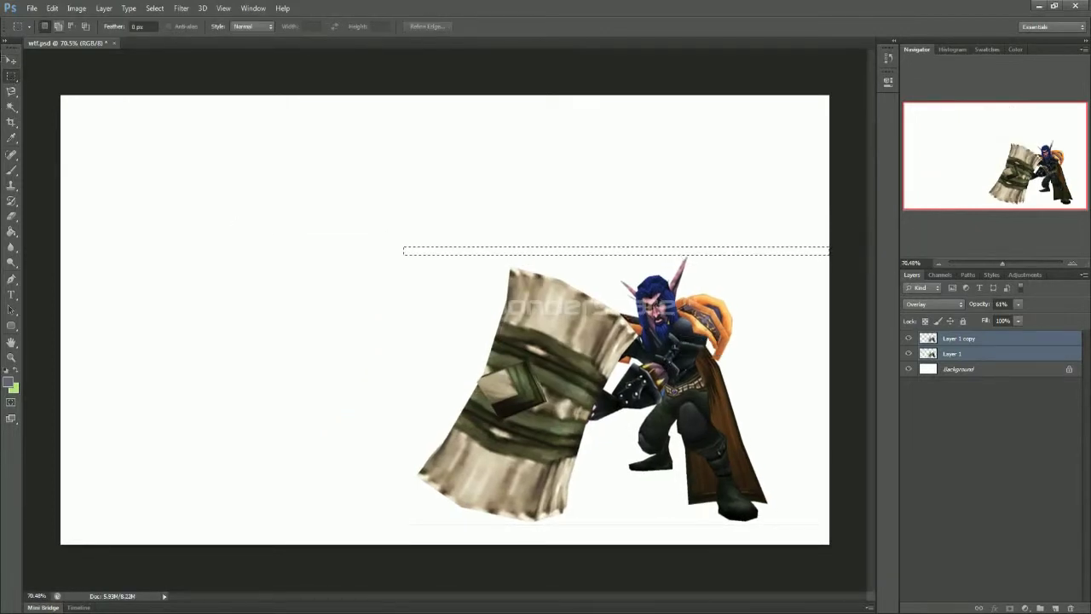
key(w)
click(483, 263)
click(535, 235)
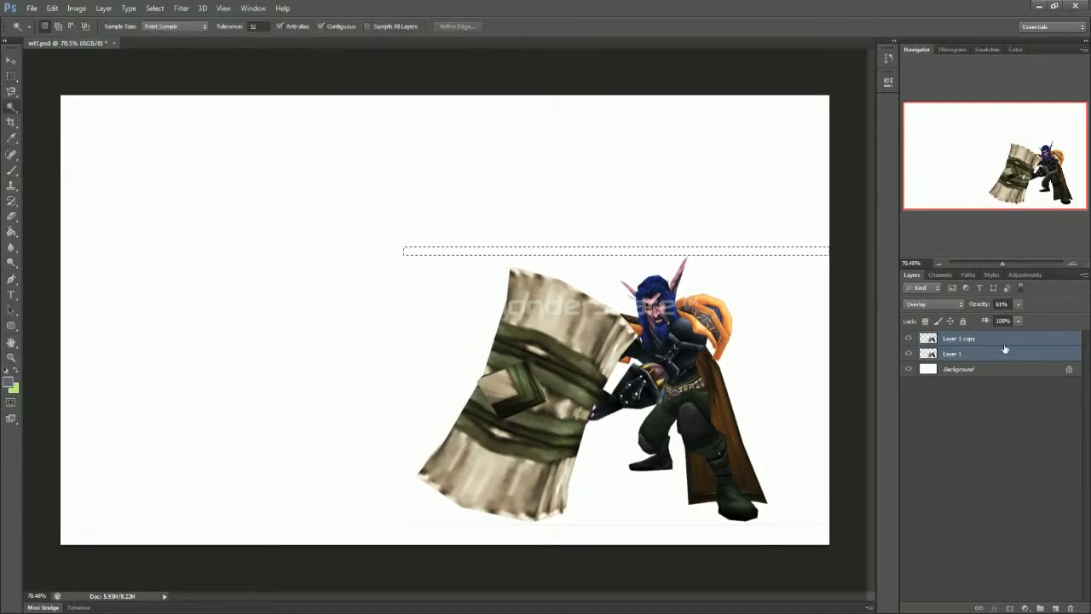
click(981, 339)
click(641, 187)
key(ctrl+d)
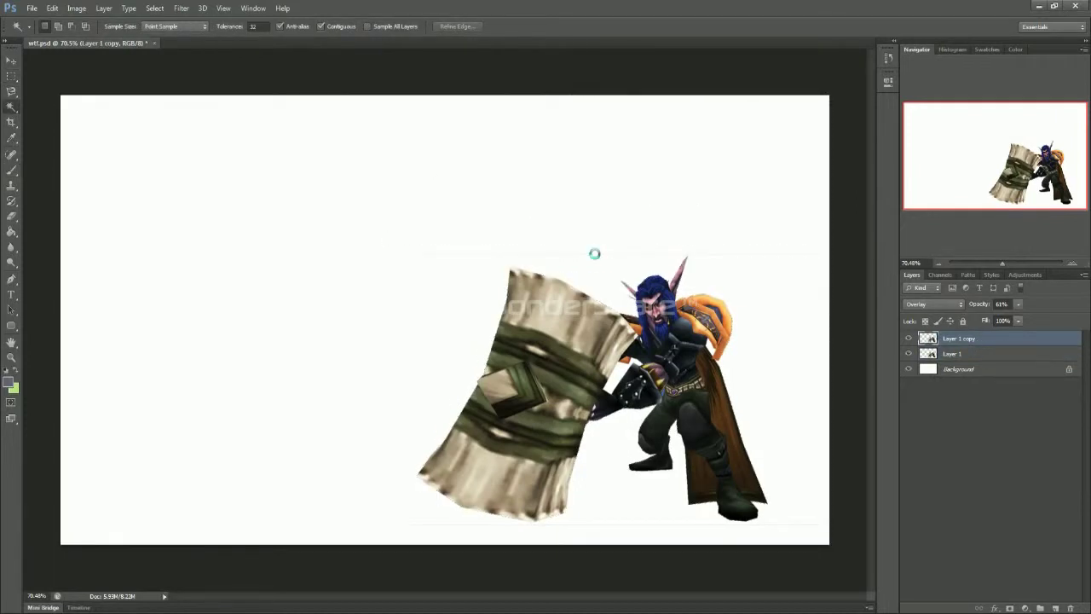
Select the faint stray line above the character with the Magic Wand, erase it from both character layers and deselect
drag(982, 137, 995, 149)
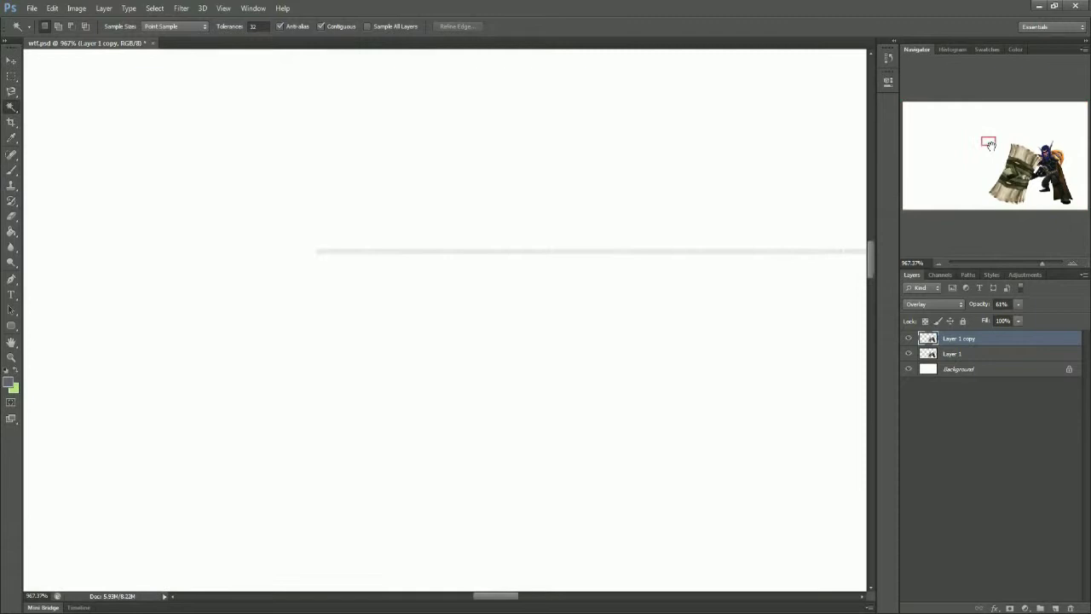
click(619, 254)
click(973, 355)
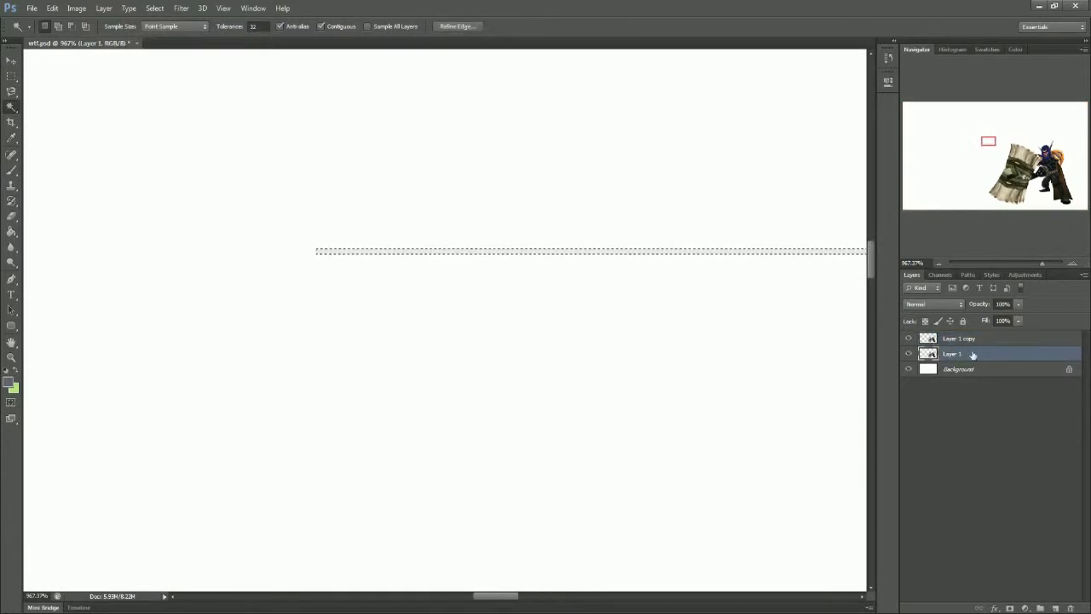
drag(987, 128, 1088, 239)
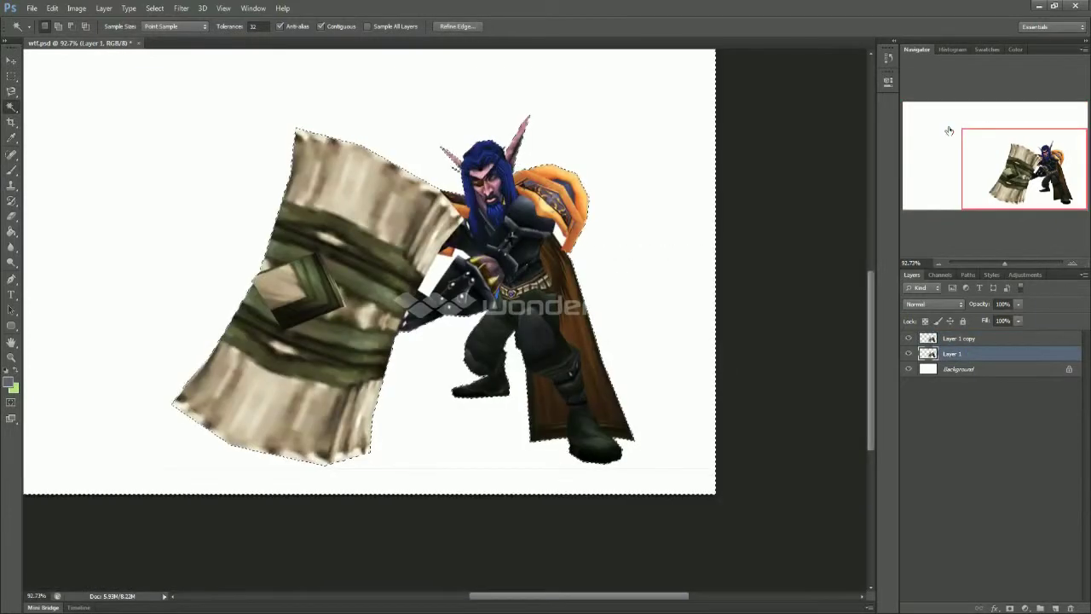
key(ctrl+d)
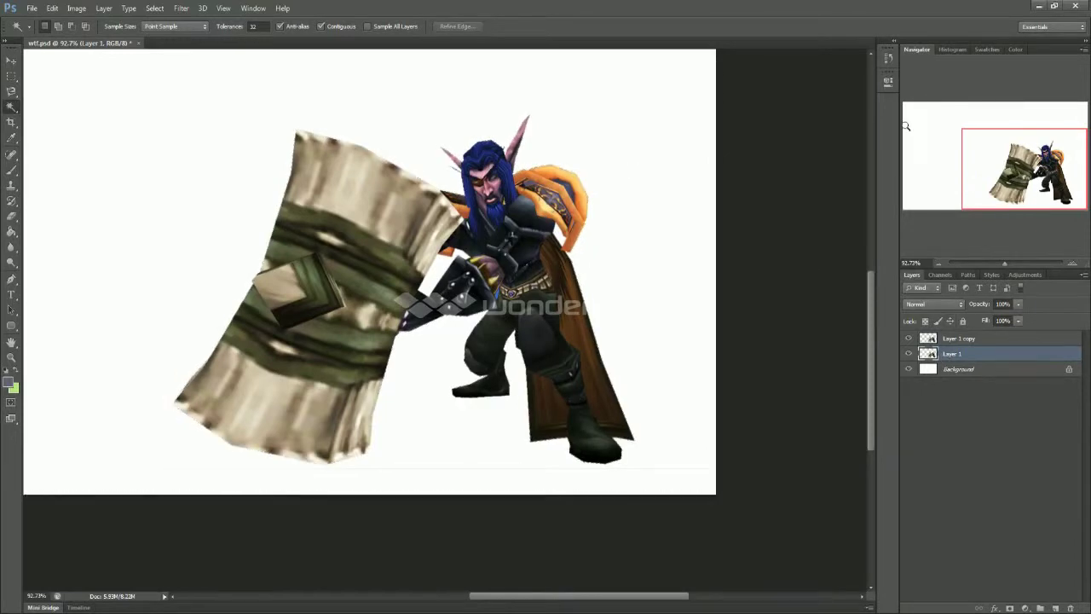
Delete the white Background layer and add a new empty layer beneath Layer 1
drag(905, 126, 1018, 346)
click(8, 60)
click(935, 374)
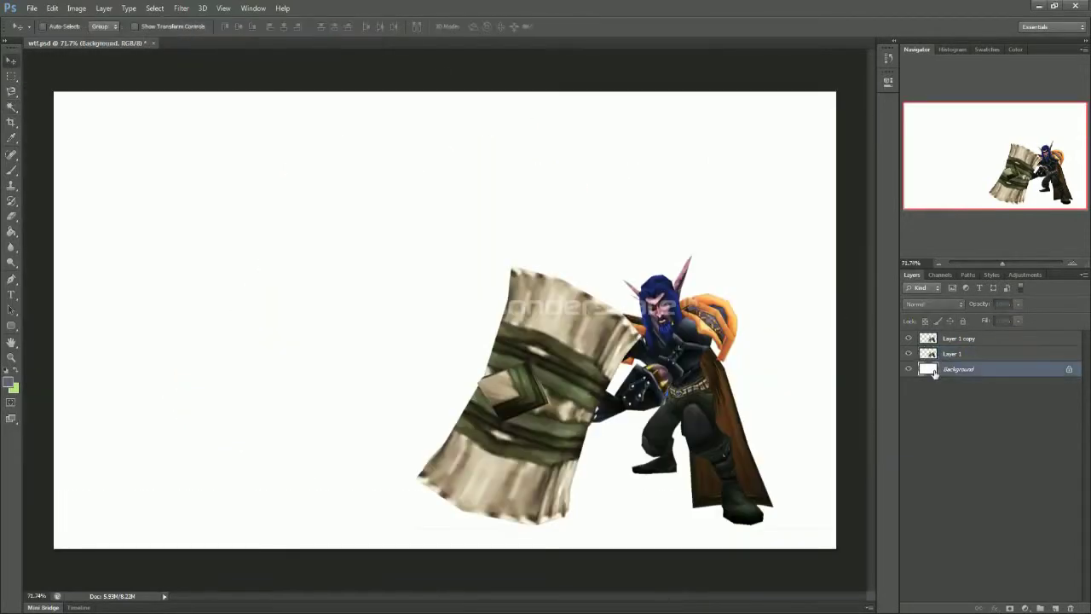
key(Delete)
key(ctrl+shift+alt+n)
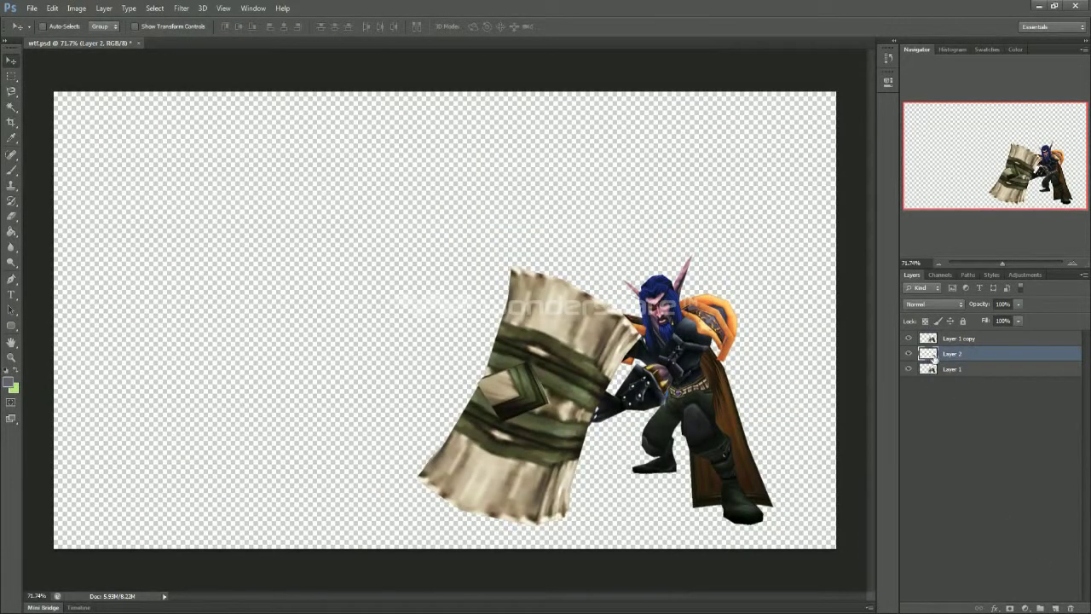
drag(933, 358, 937, 394)
Set the foreground colour to bright red and the background colour to black
click(9, 382)
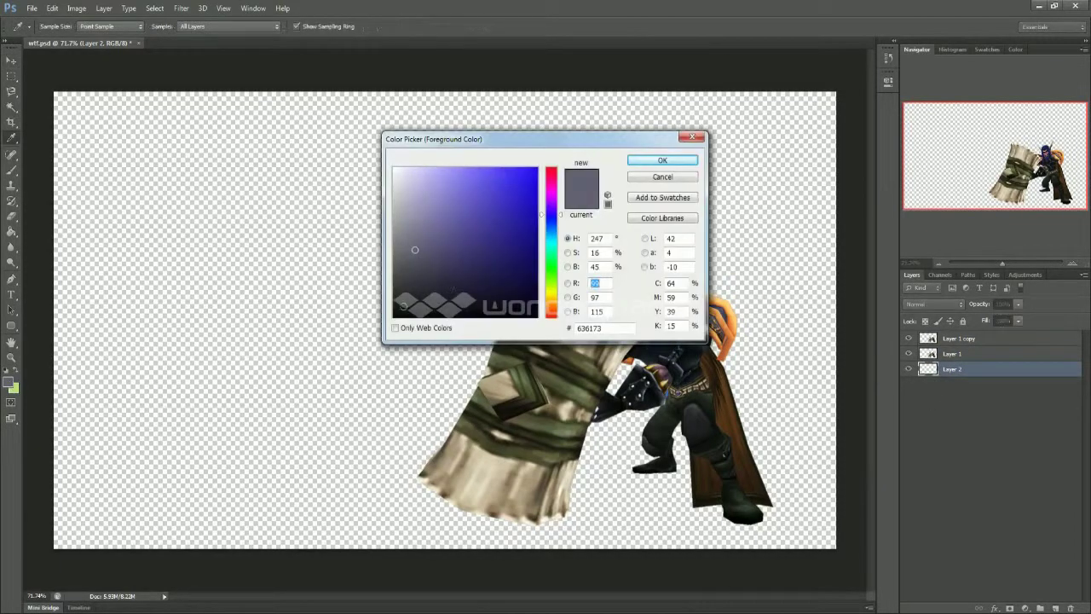
click(394, 316)
click(670, 161)
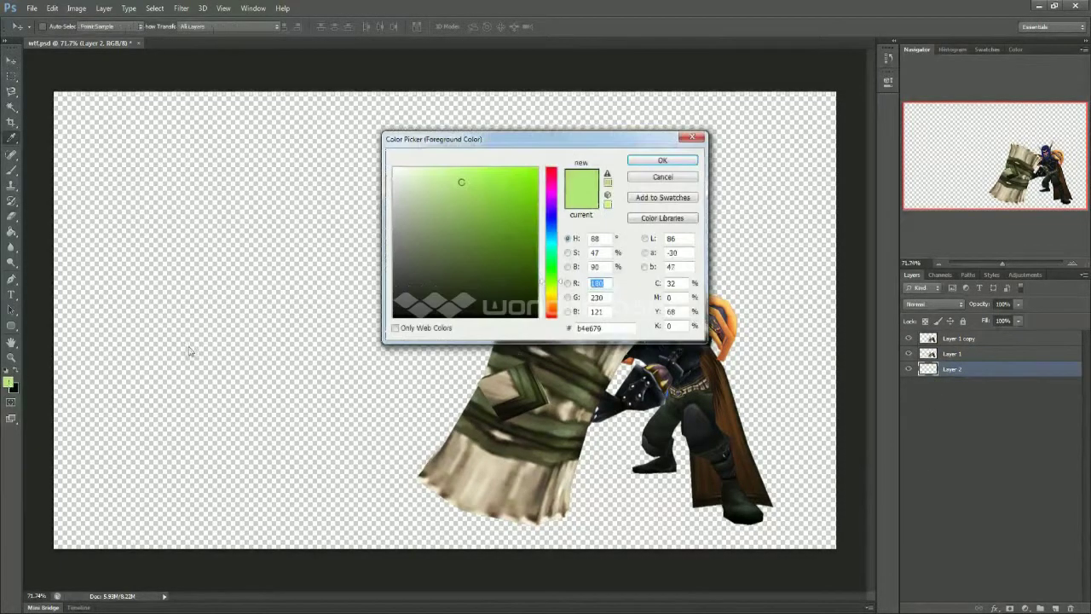
click(662, 160)
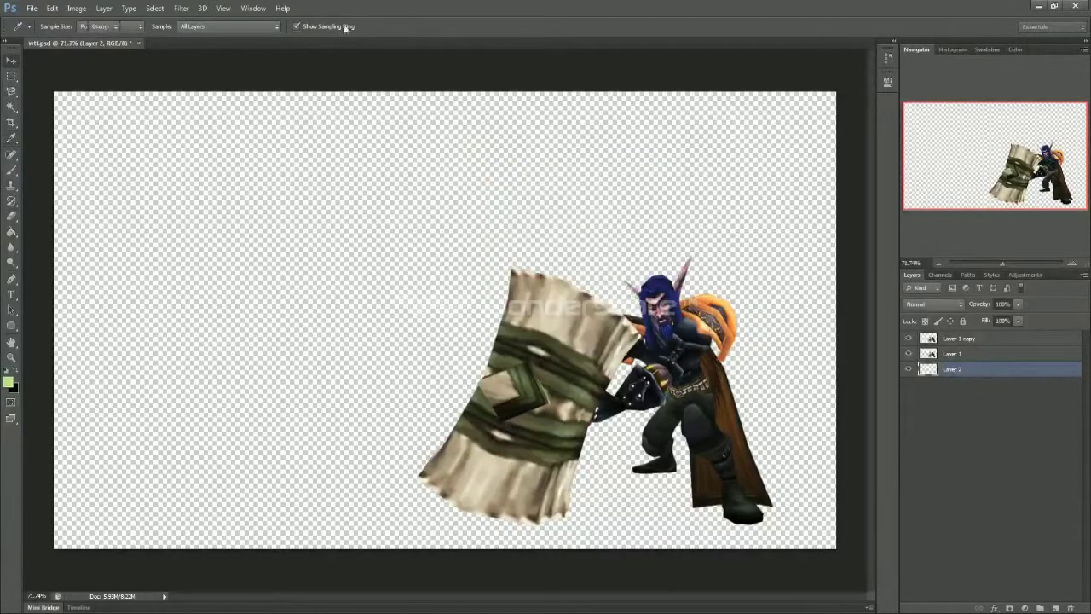
Render the Clouds filter on the empty bottom layer in red and black
key(v)
click(181, 8)
mouse_move(227, 176)
click(153, 173)
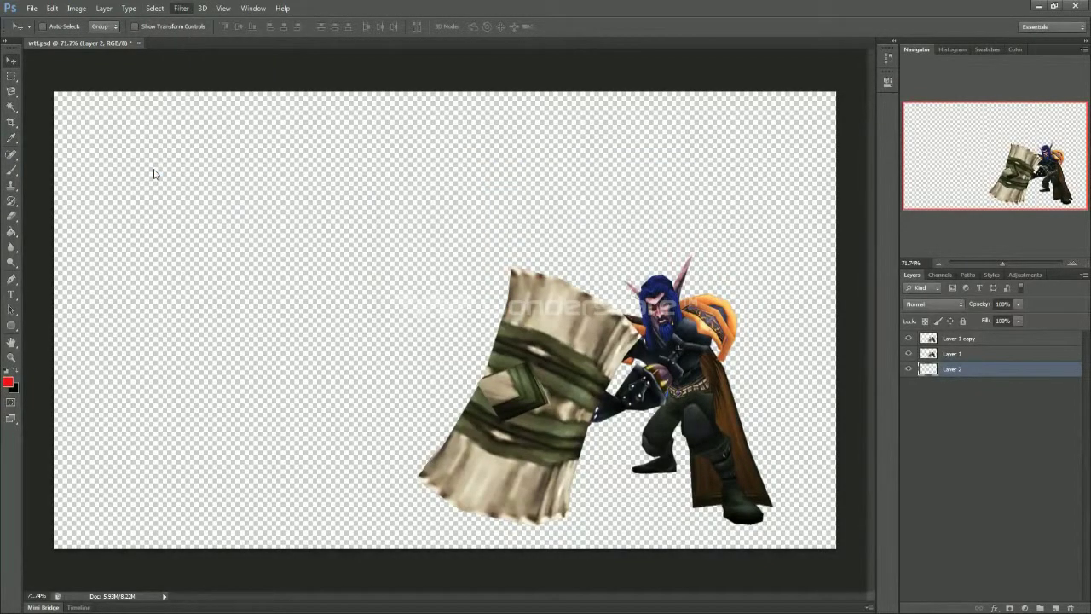
Apply the Difference Clouds filter three times to the red and black cloud layer
click(181, 8)
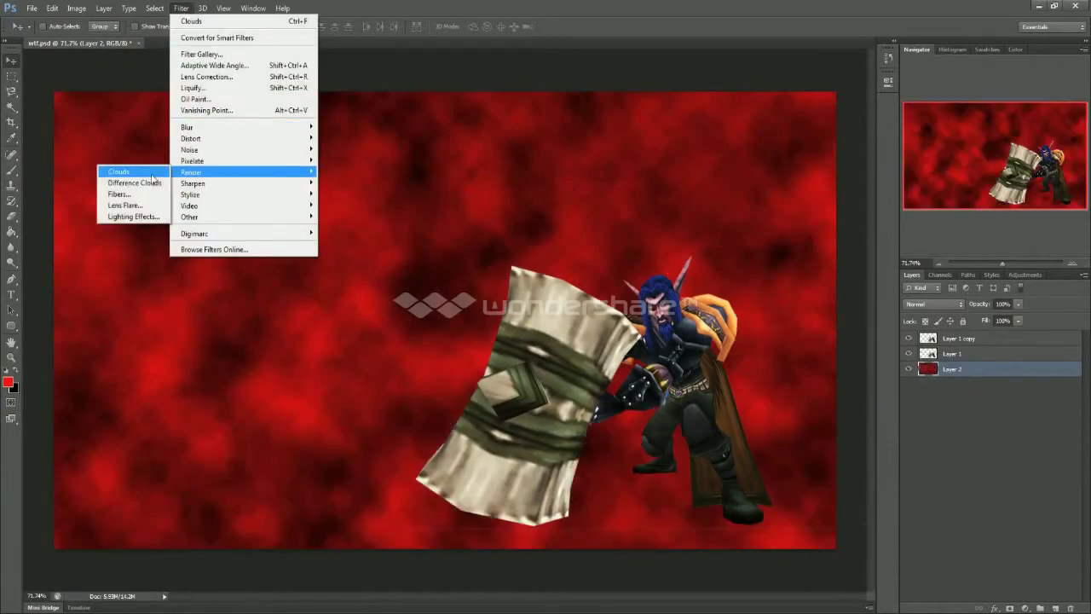
click(151, 179)
click(181, 8)
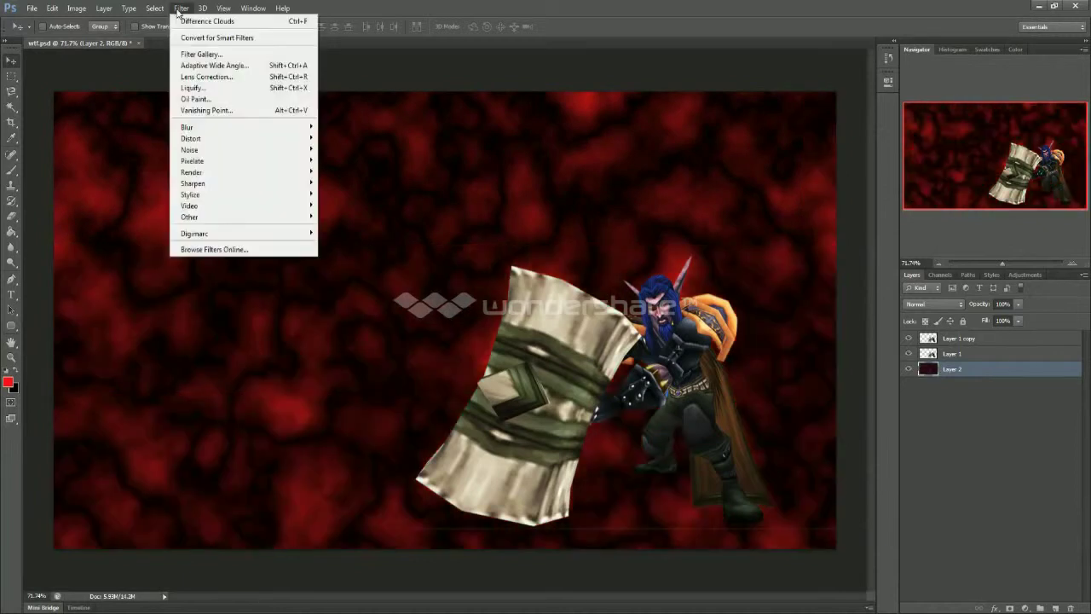
mouse_move(220, 174)
click(157, 183)
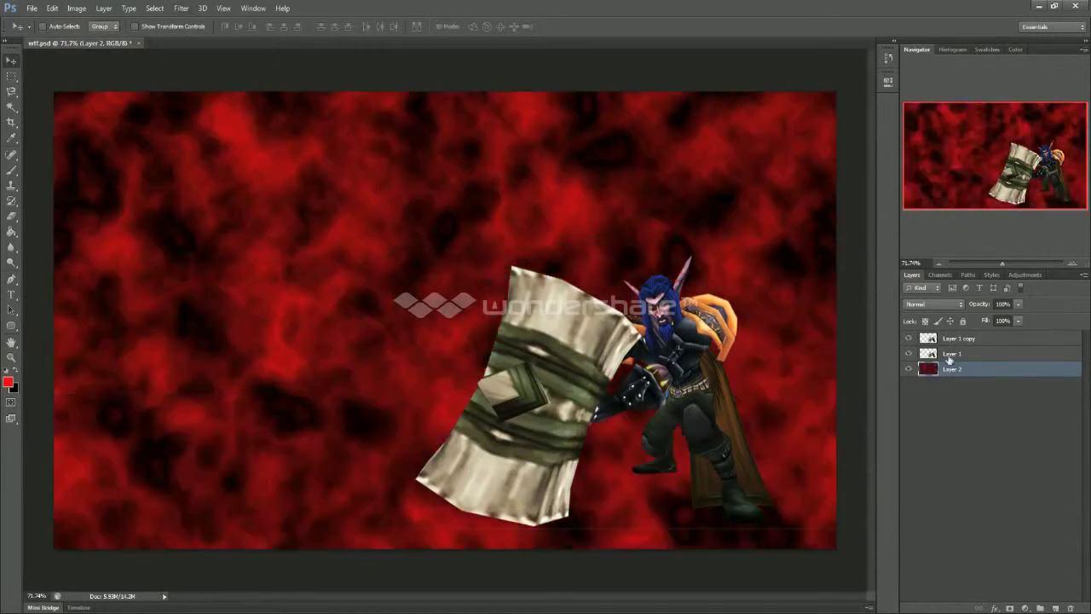
click(181, 8)
click(149, 185)
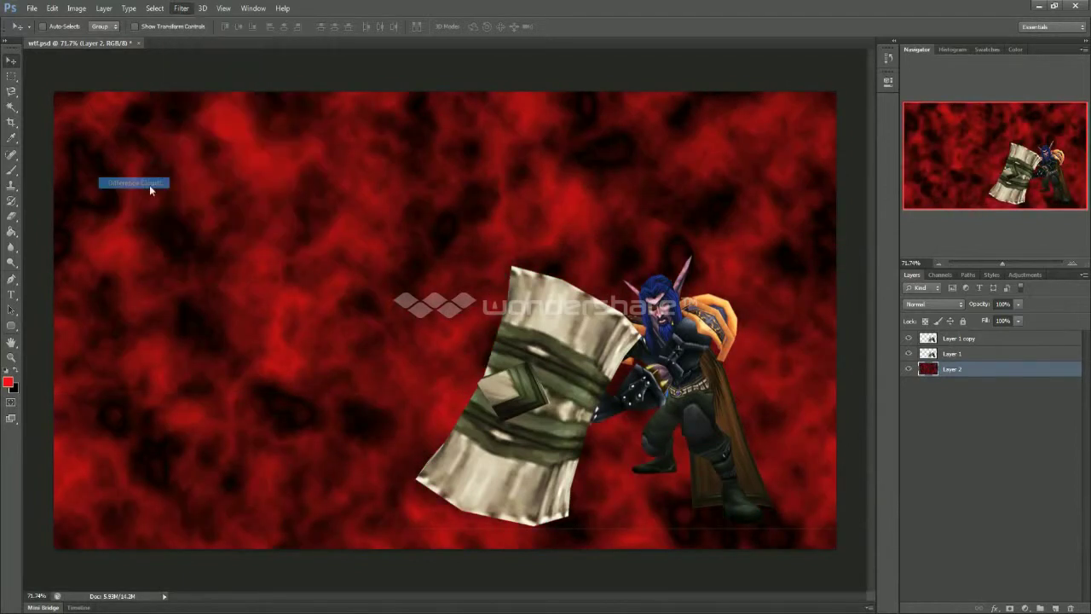
Duplicate the Overlay layer Layer 1 copy
right_click(974, 355)
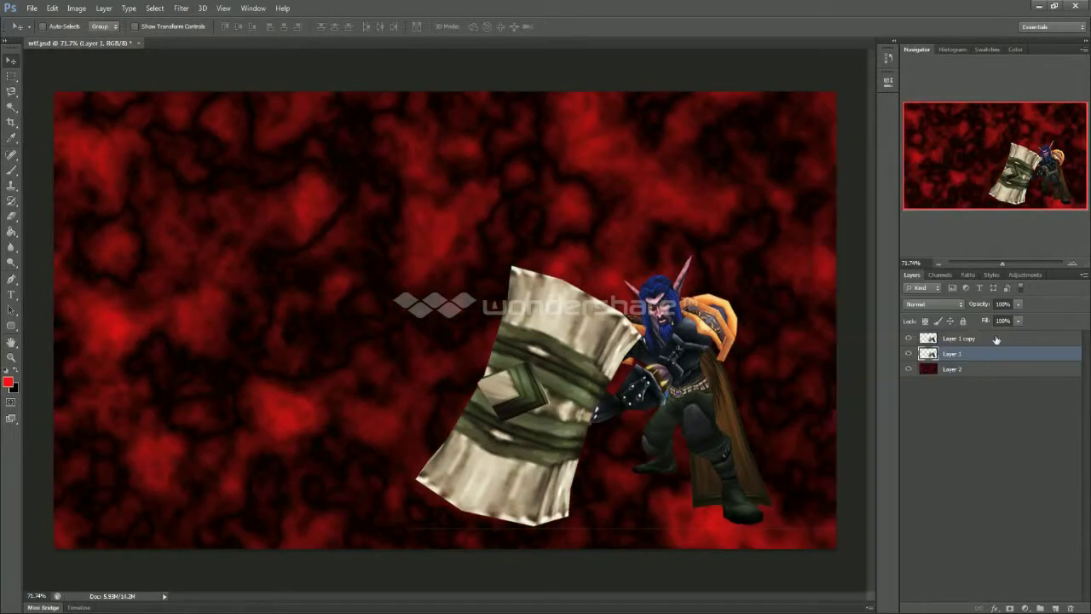
key(ctrl+j)
right_click(997, 338)
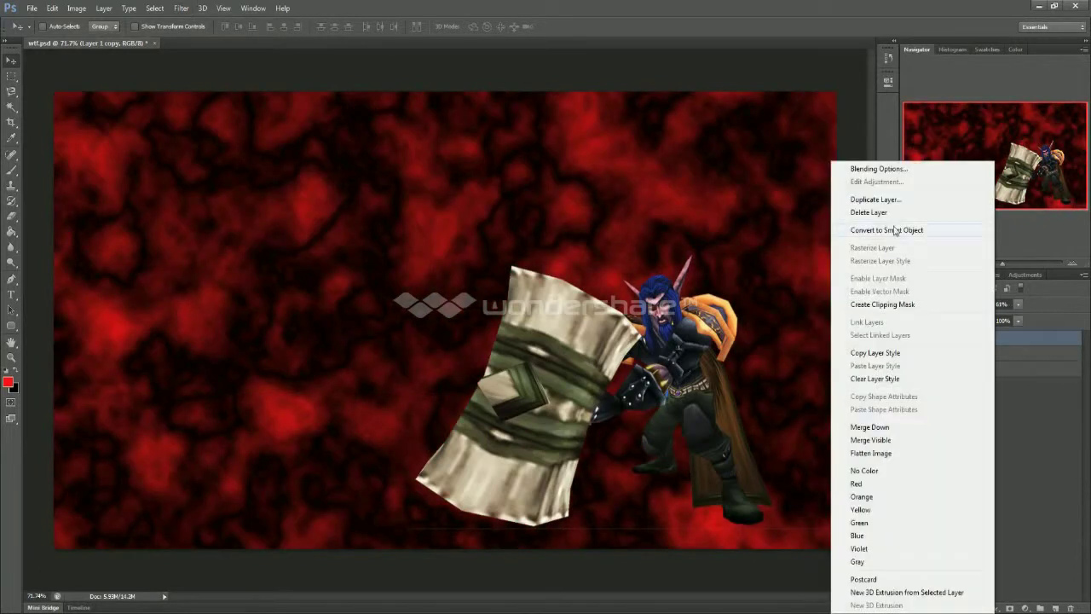
click(870, 199)
key(Return)
Enlarge the new Overlay duplicate to about 158% width and 189% height, extending up and left across the canvas, and apply the transformation
key(ctrl+t)
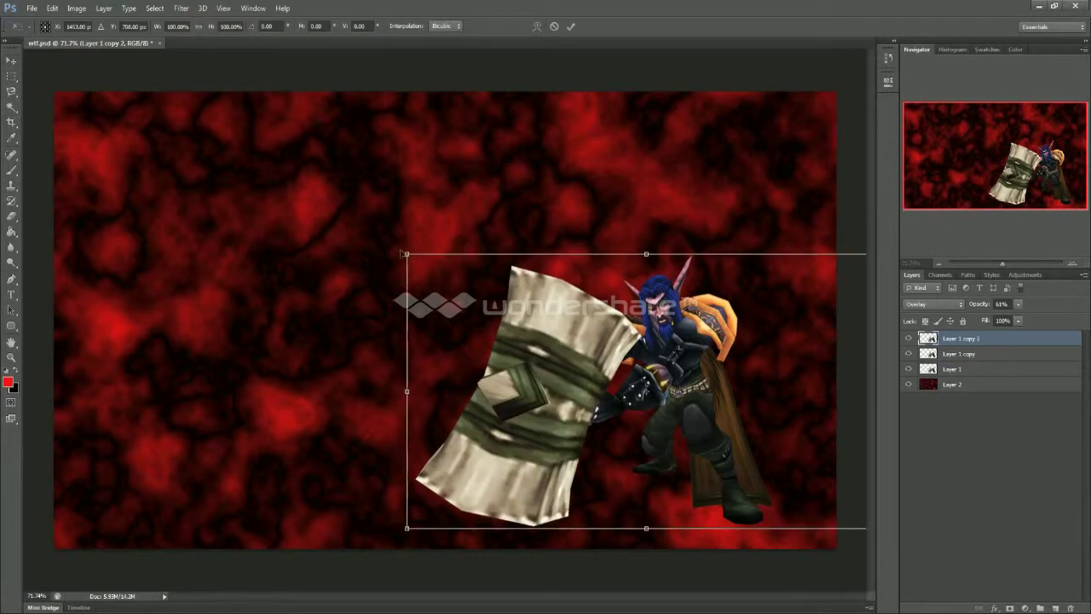
drag(406, 254, 201, 51)
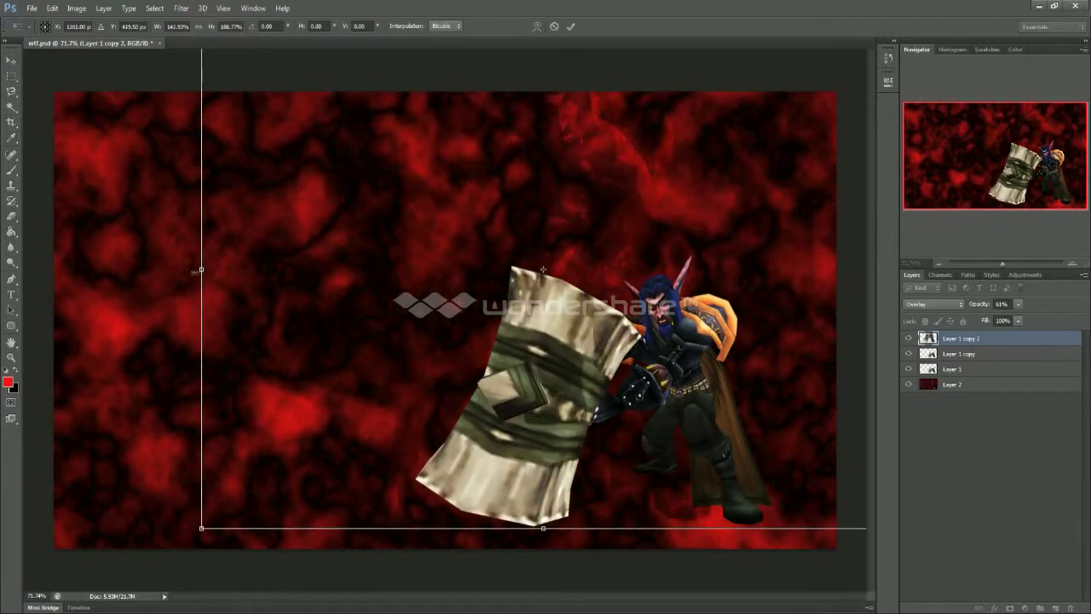
drag(196, 271, 129, 263)
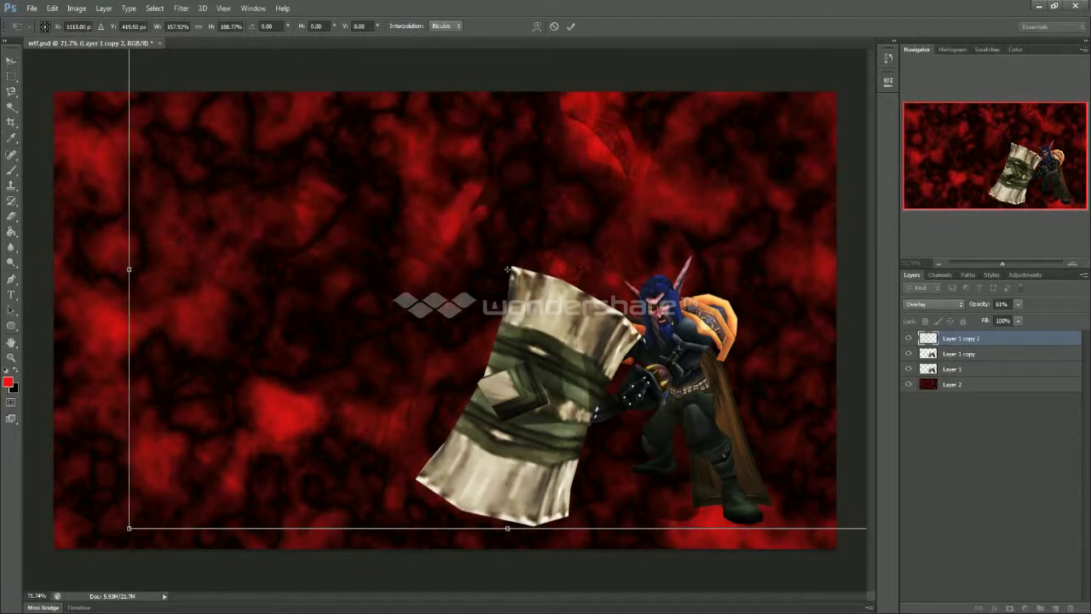
click(11, 60)
click(498, 237)
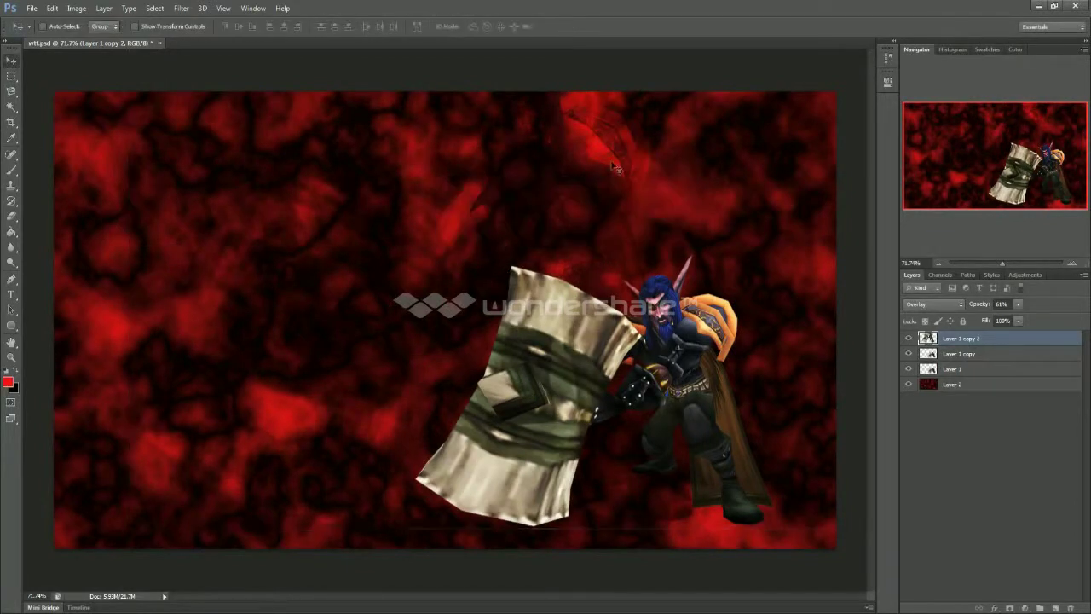
Move the enlarged Overlay copy Layer 1 copy 2 to the left across the canvas and set its opacity to 100%
drag(555, 212, 434, 204)
right_click(964, 339)
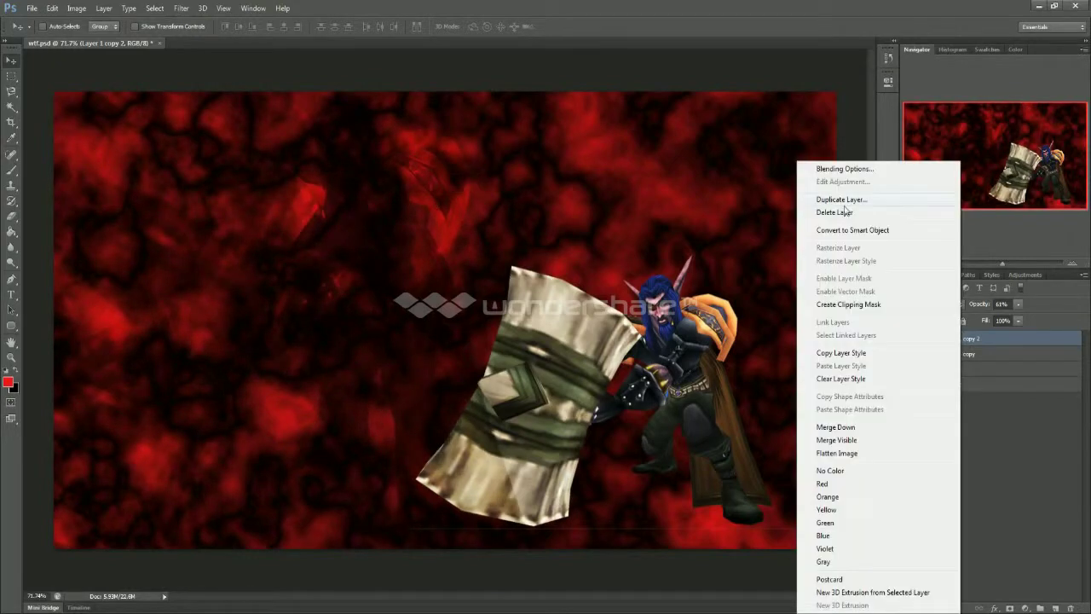
click(1022, 304)
drag(1019, 304, 1061, 318)
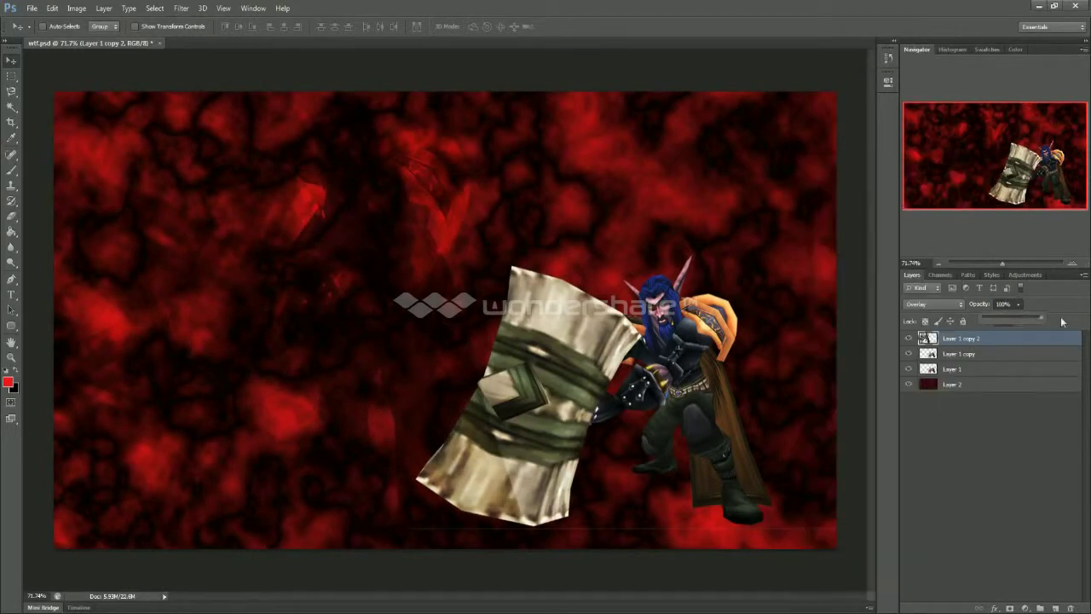
Duplicate the enlarged Overlay layer Layer 1 copy 2
right_click(994, 339)
click(910, 198)
click(646, 194)
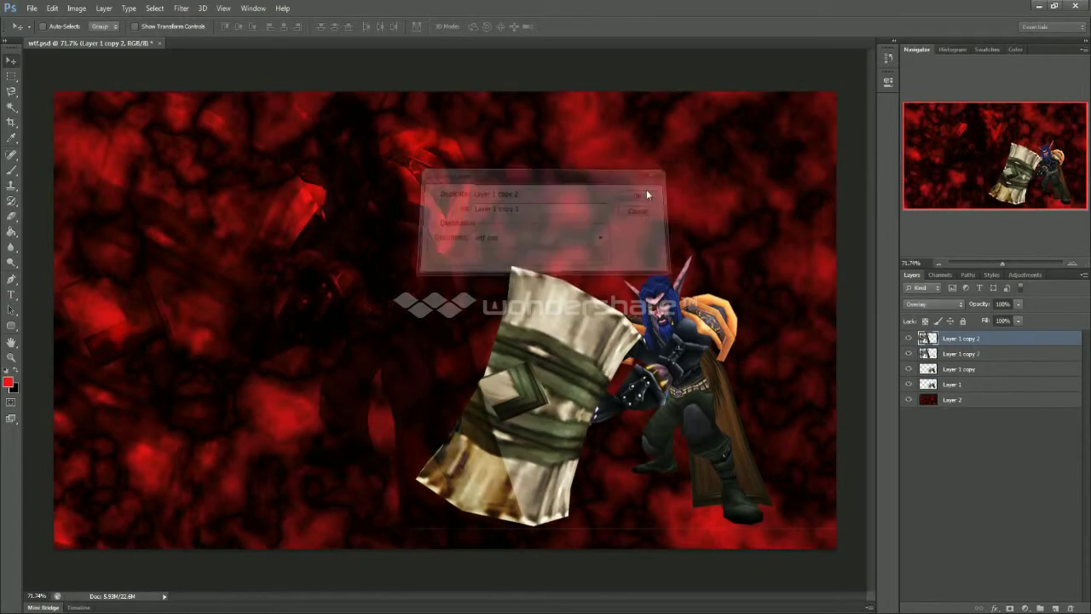
Place both enlarged Overlay copies beneath Layer 1 in the layer order and move them together to the right side of the canvas
shift+click(955, 355)
drag(946, 347, 949, 388)
drag(503, 227, 635, 223)
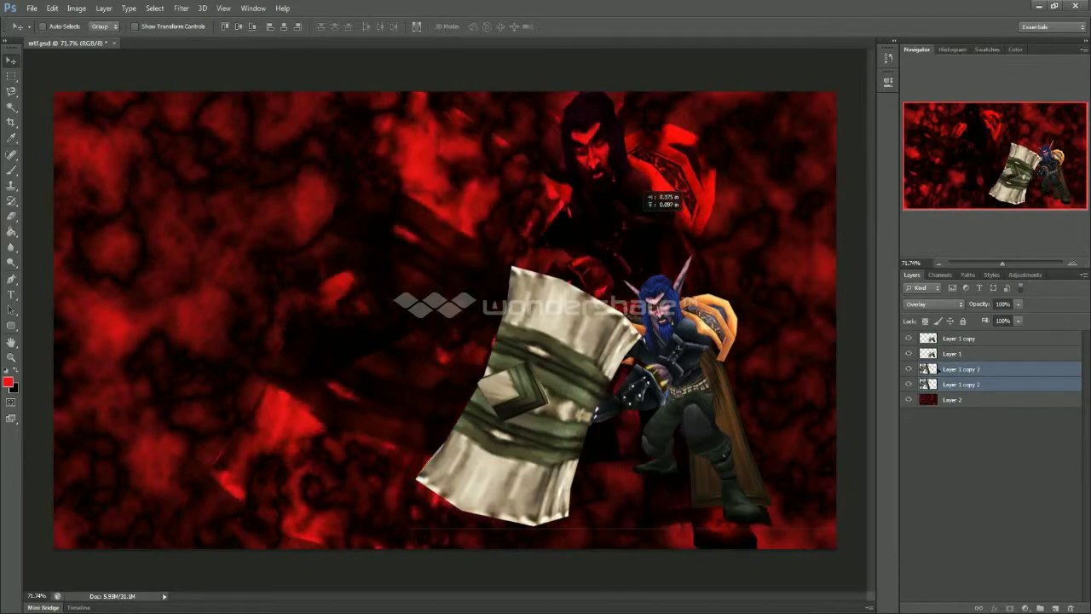
Move Layer 1 and Layer 1 copy together so the full-colour character stands on the left side of the canvas
click(946, 353)
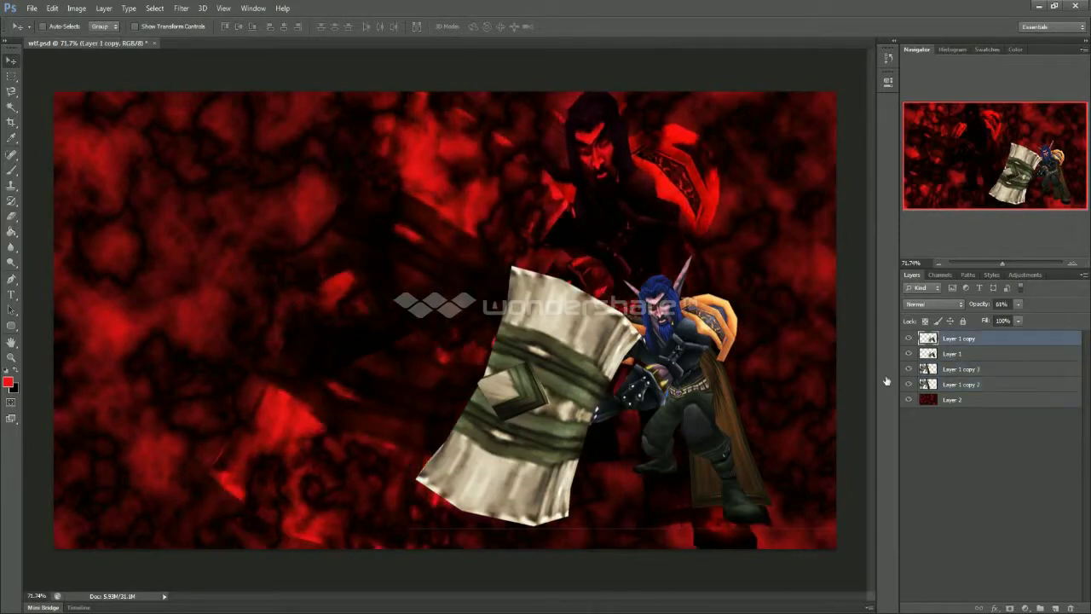
shift+click(968, 338)
drag(324, 373, 314, 369)
Select the thin stray horizontal line near the canvas's lower edge with the Magic Wand and delete it from Layer 1 and Layer 1 copy
ctrl+drag(956, 197, 972, 217)
key(w)
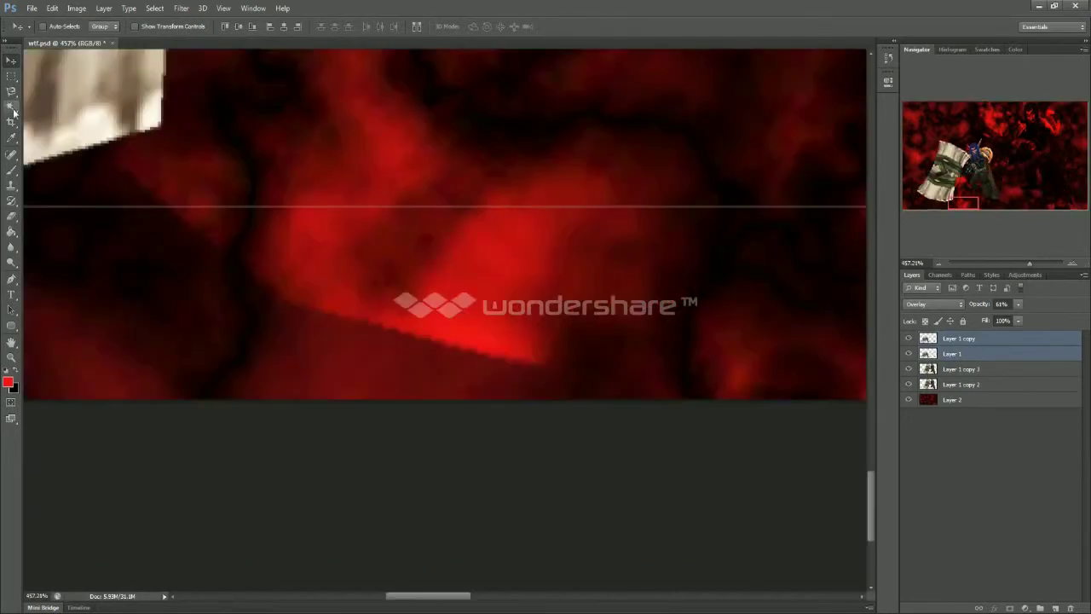
click(969, 352)
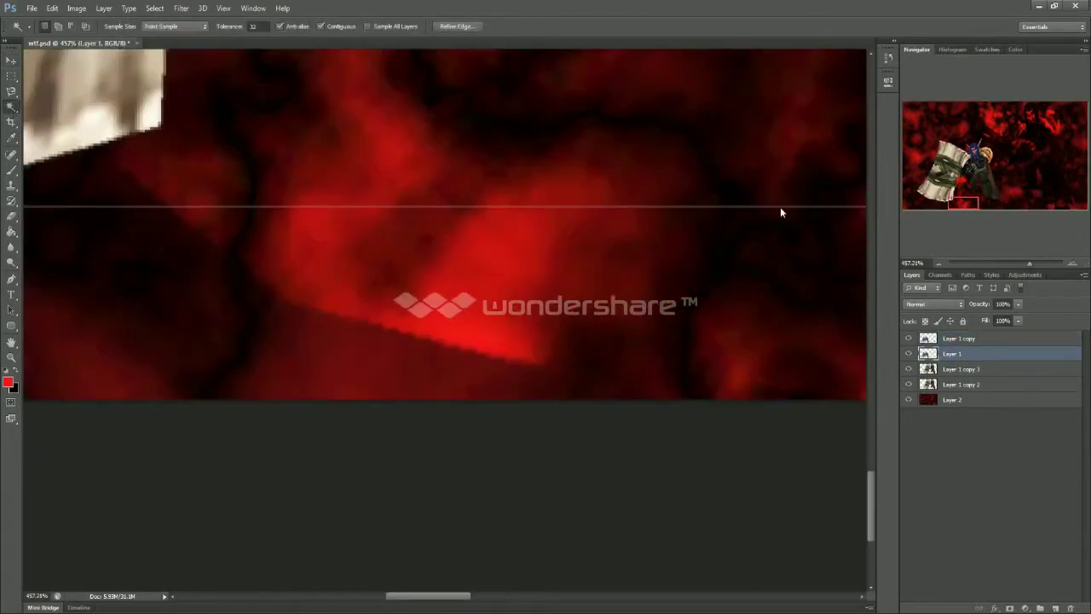
click(781, 206)
click(955, 338)
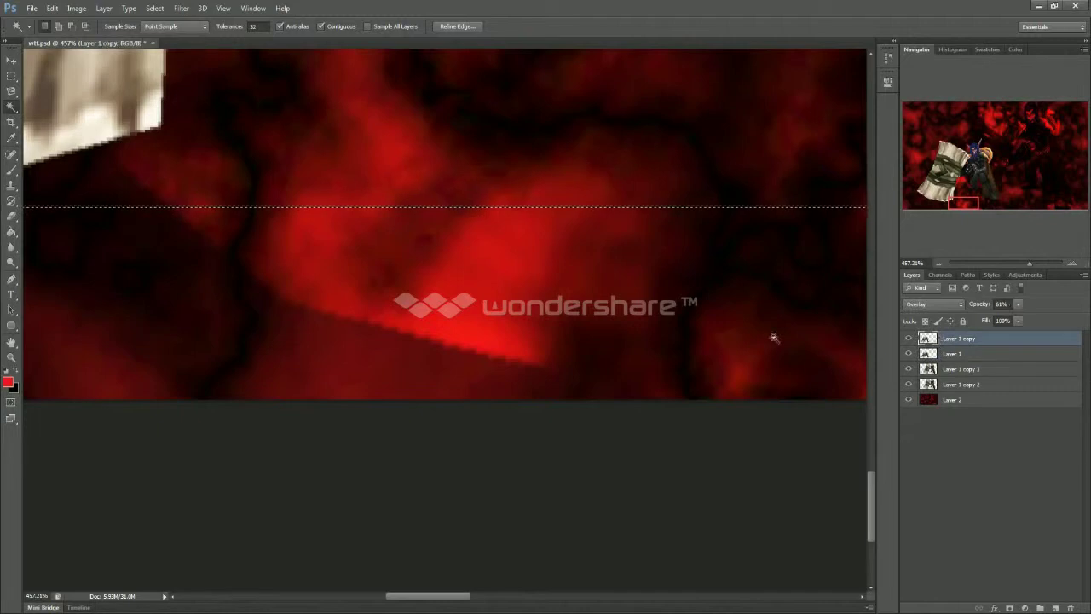
key(ctrl+d)
key(ctrl+0)
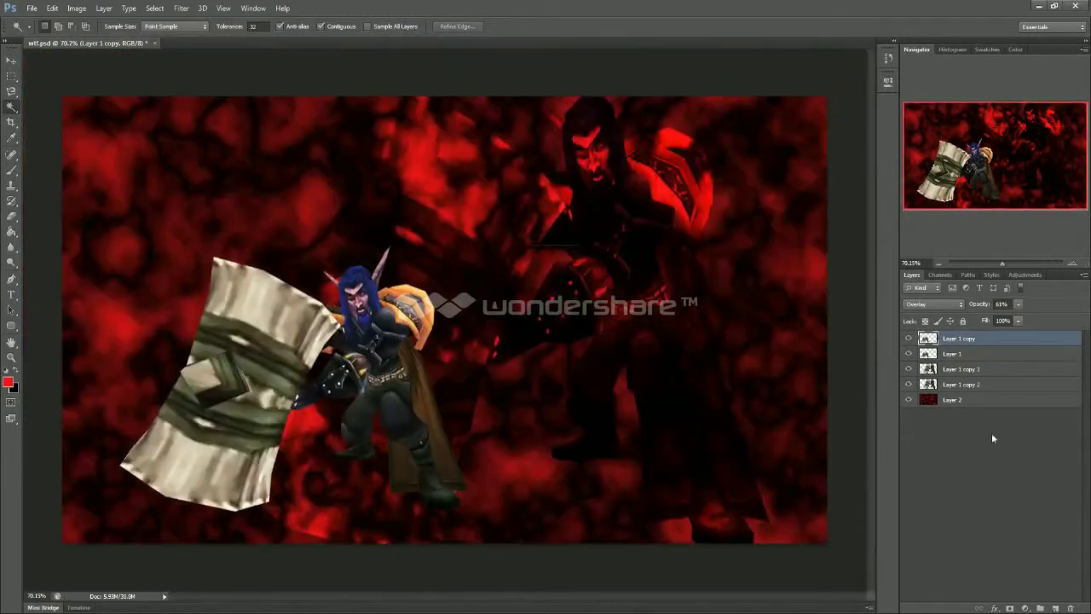
Clear the remaining short stray line beside the large shadow figure from the empty area of both character layers
click(563, 244)
click(955, 353)
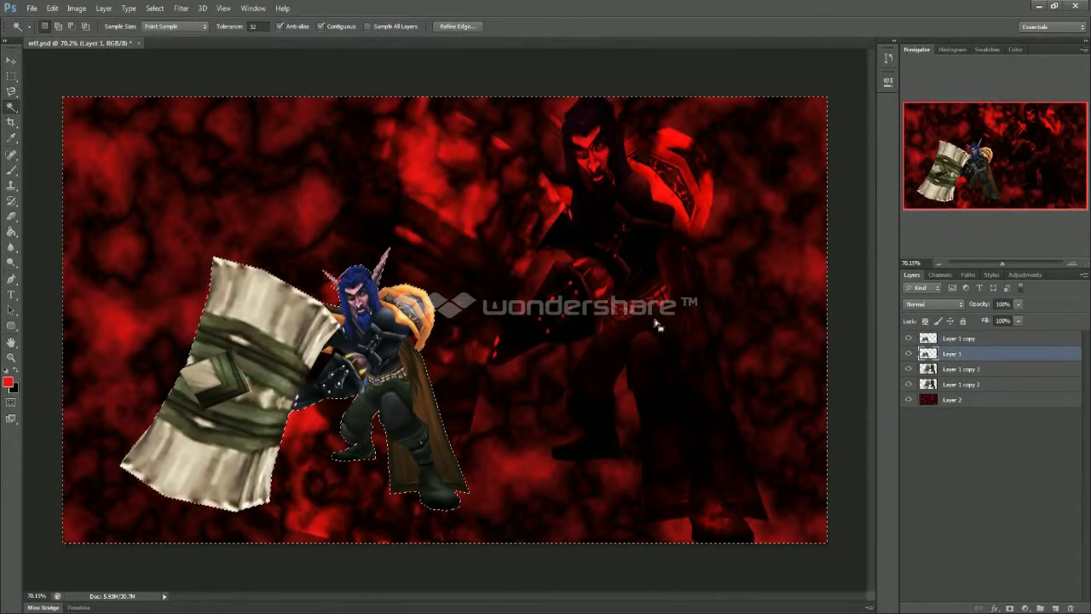
key(ctrl+d)
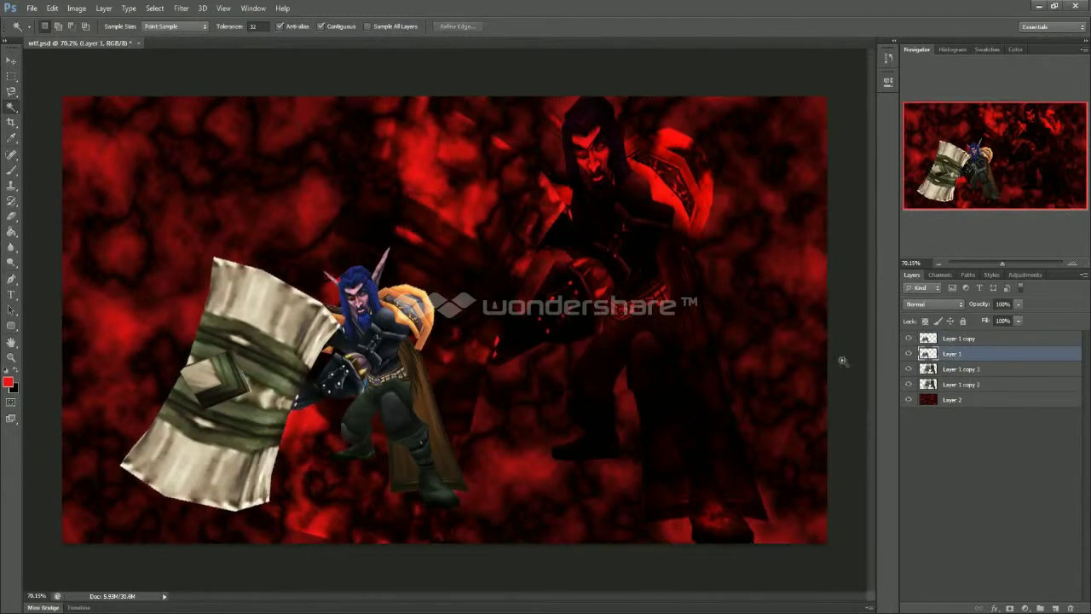
Move Layer 1 and Layer 1 copy together slightly down and left, towards the canvas's lower-left corner
shift+click(940, 338)
key(v)
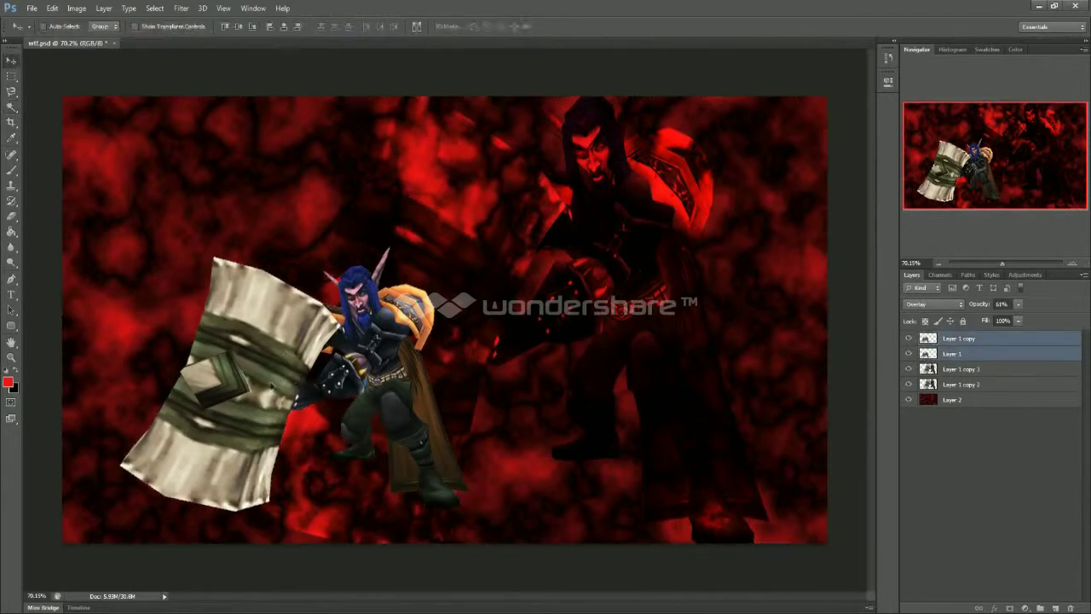
drag(289, 374, 246, 400)
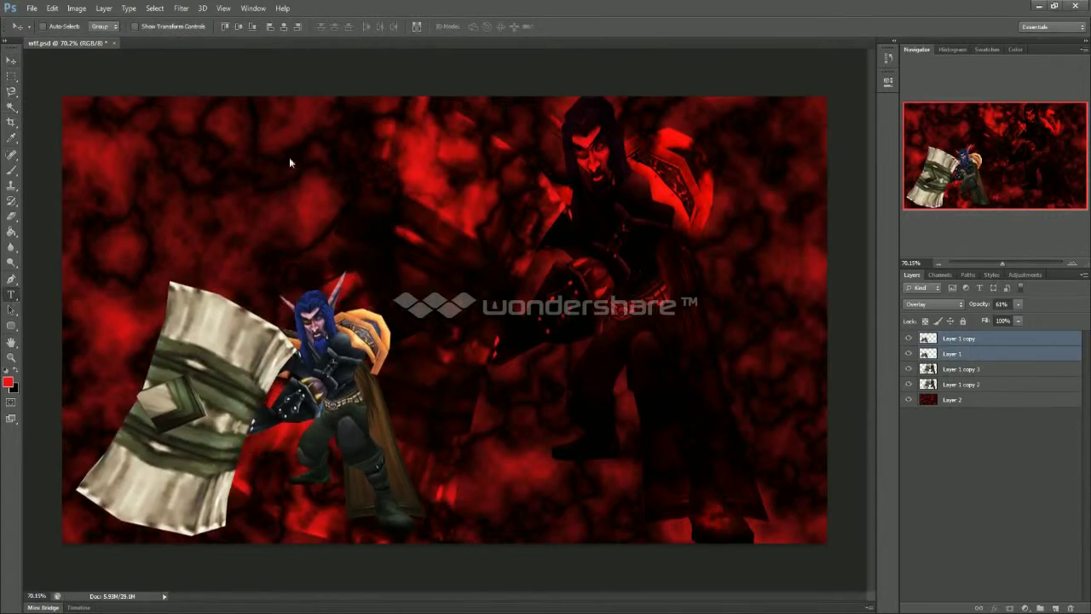
Add the title NELFDEAFFSTU in Impact at 90 pt near the canvas's upper edge and colour it red
key(t)
click(368, 146)
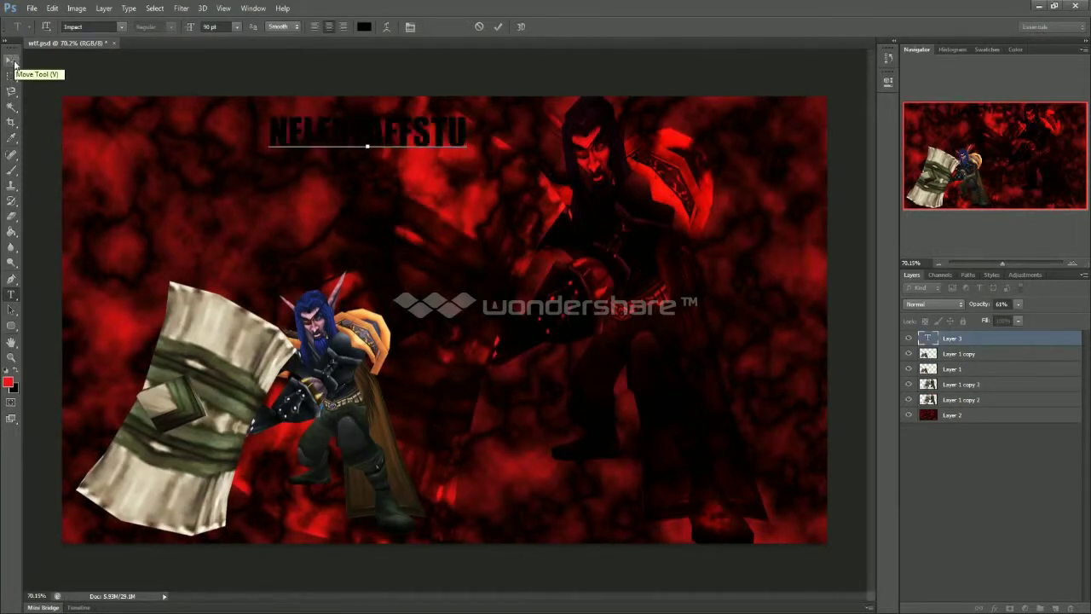
click(15, 372)
key(ctrl+a)
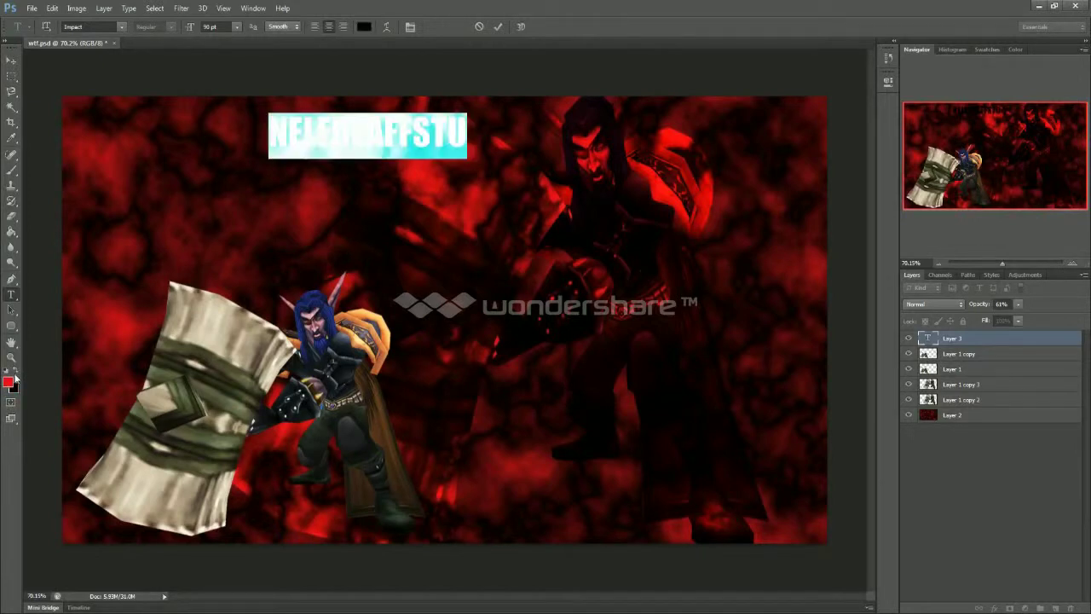
click(11, 60)
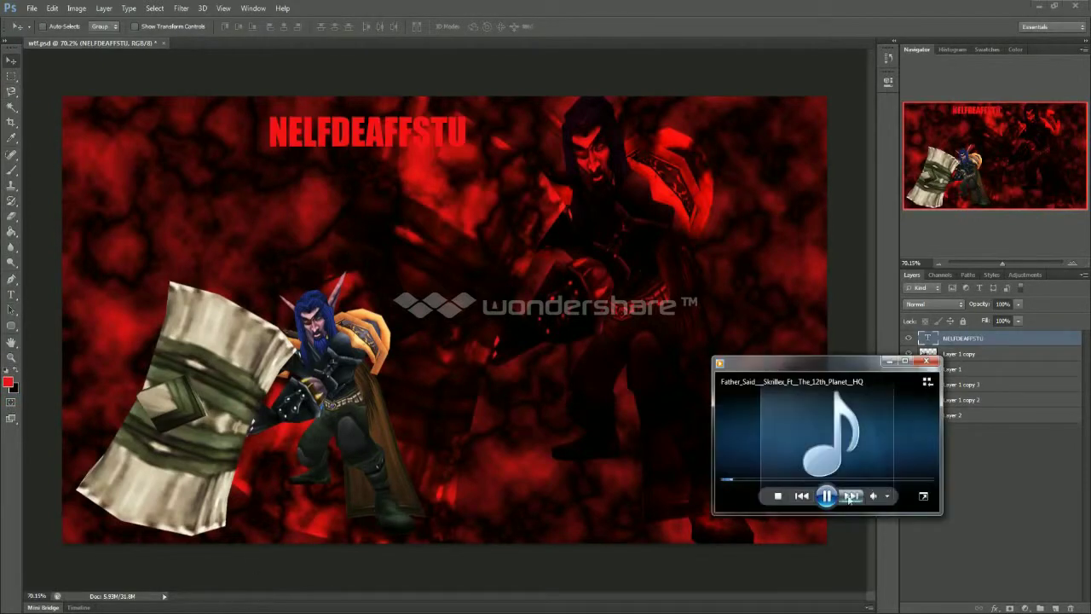
click(852, 497)
click(888, 362)
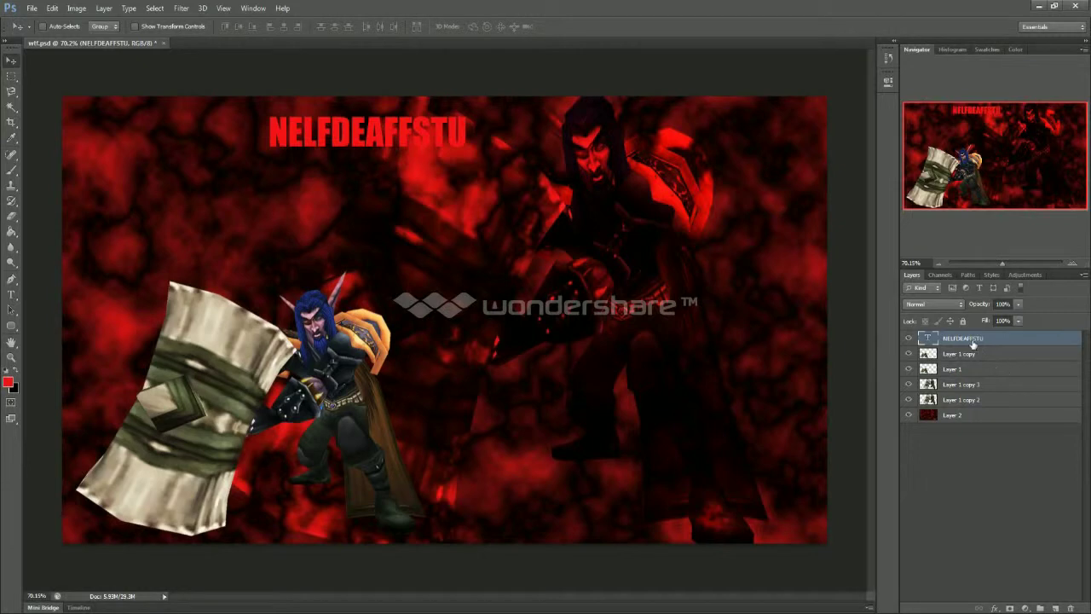
Place the title layer directly above Layer 2 in the layer order and move the title over the large figure's head
drag(973, 343, 974, 414)
drag(388, 137, 612, 156)
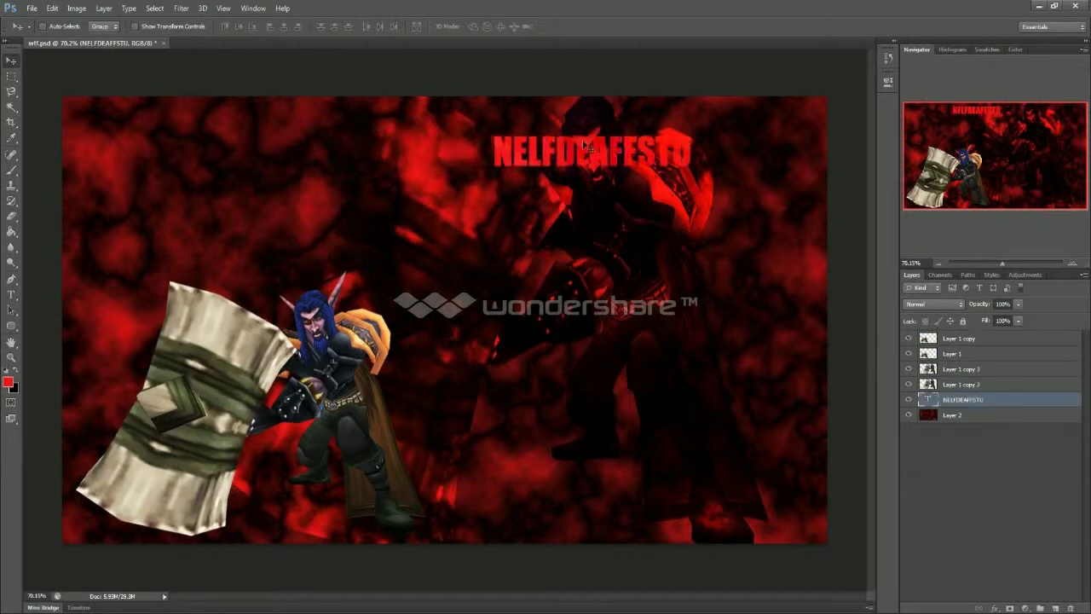
Duplicate the NELFDEAFFSTU text layer
click(953, 386)
click(951, 375)
click(953, 387)
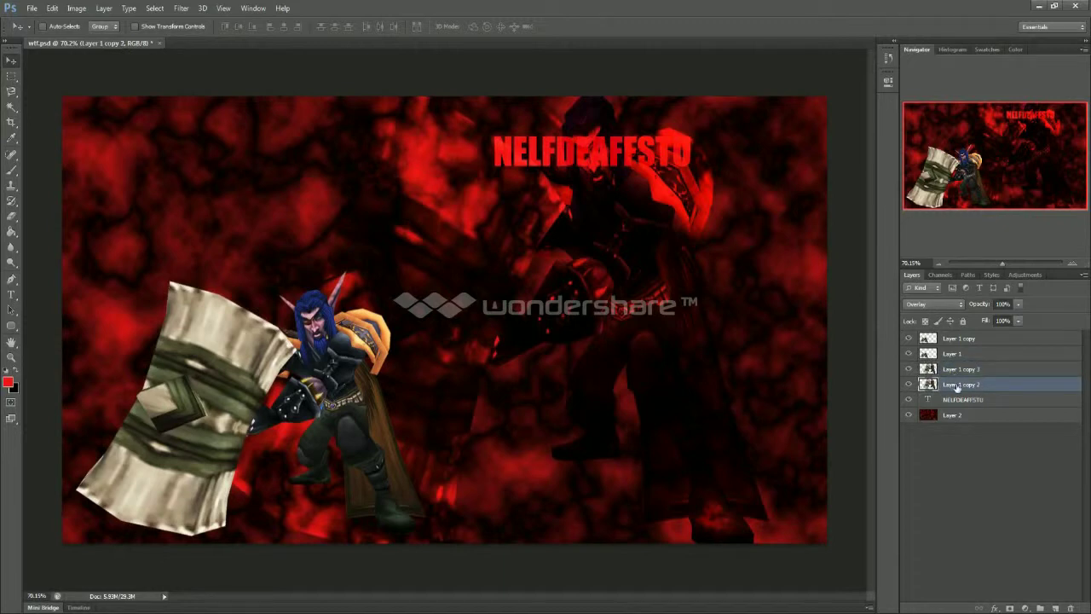
click(963, 400)
right_click(964, 402)
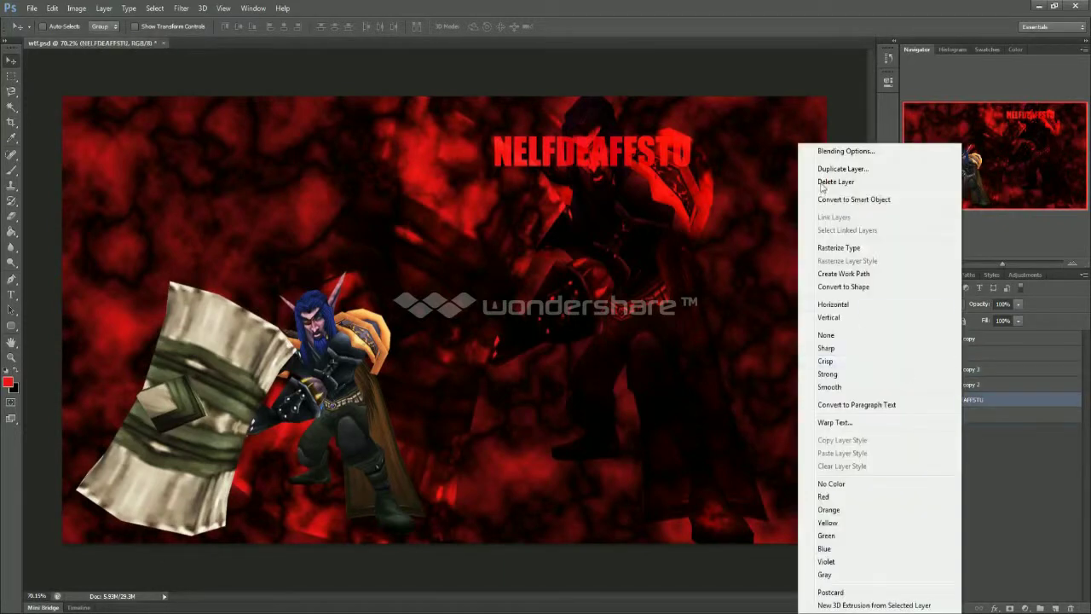
click(844, 169)
key(Return)
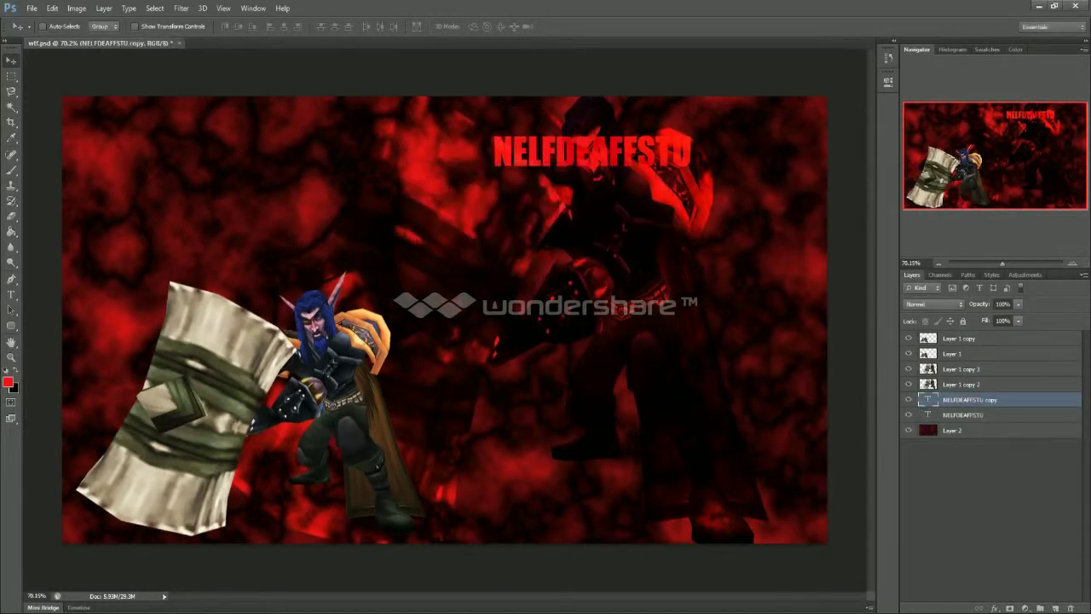
Switch to Open Broadcaster Software to check the stream, and minimise it again
click(1003, 612)
click(1018, 547)
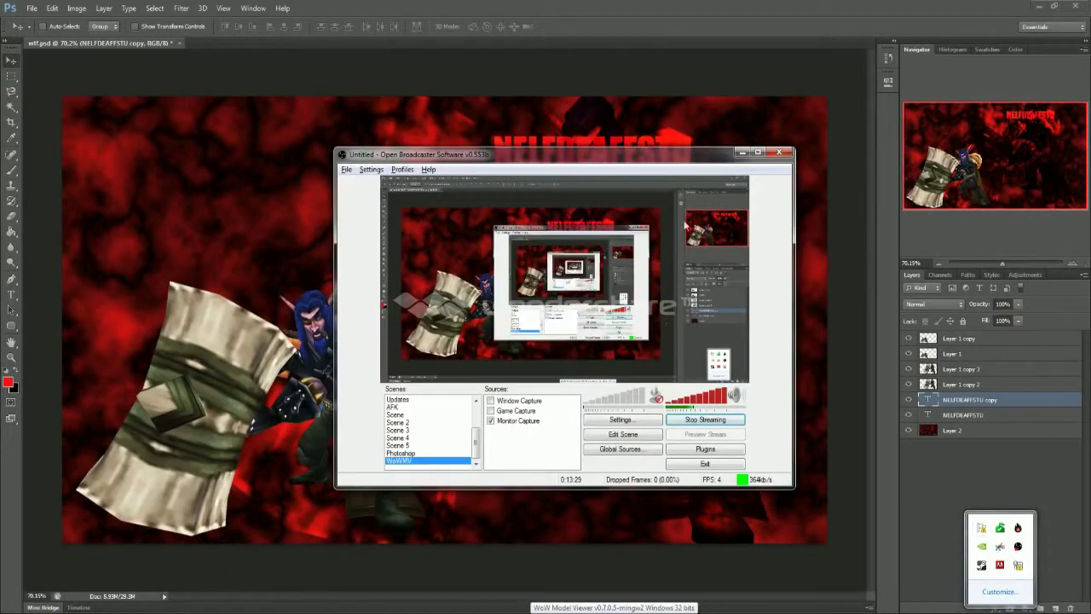
click(742, 154)
Recolour the duplicate title black and place it beneath the red title in the layer order
click(11, 294)
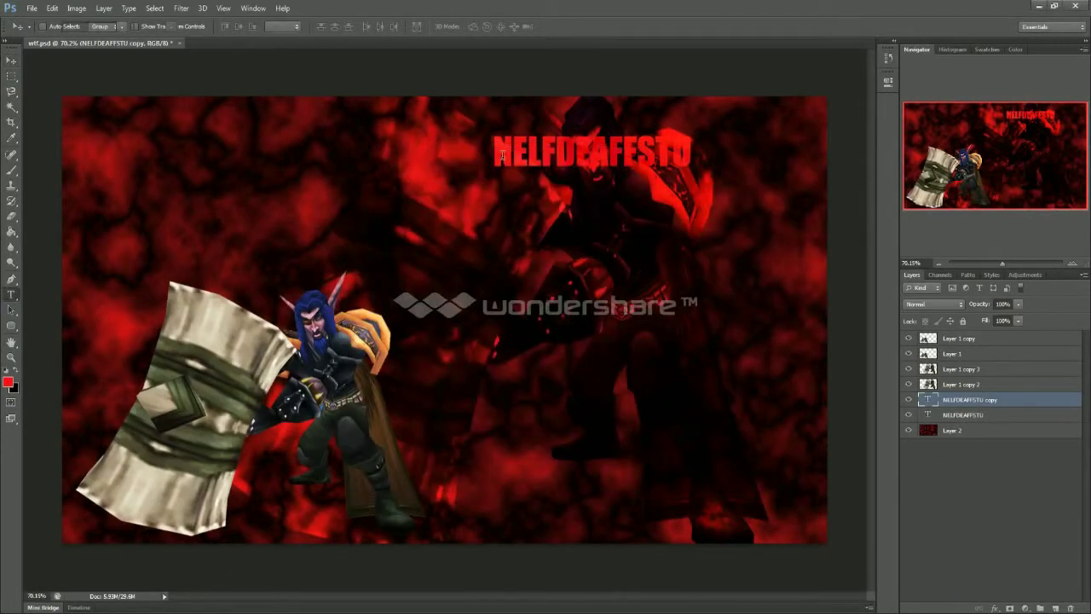
click(502, 155)
key(ctrl+a)
click(11, 60)
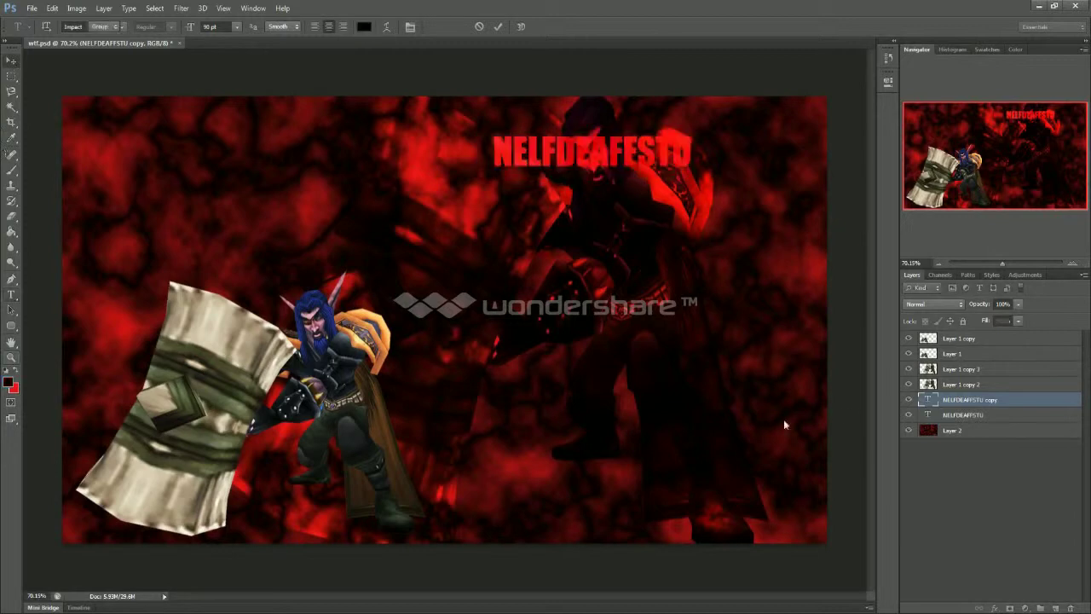
click(11, 294)
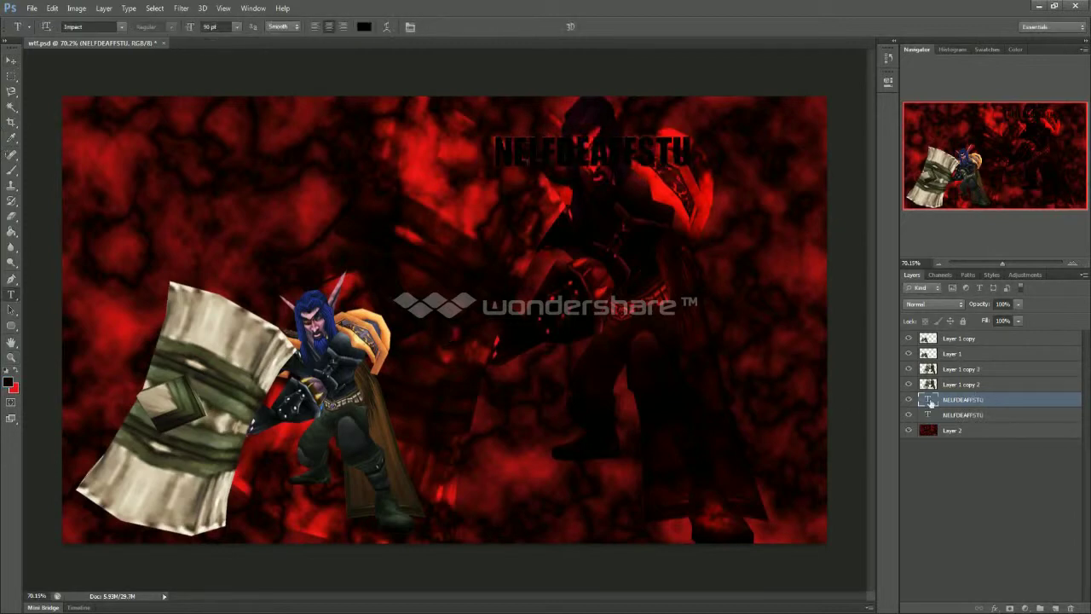
drag(953, 400, 953, 418)
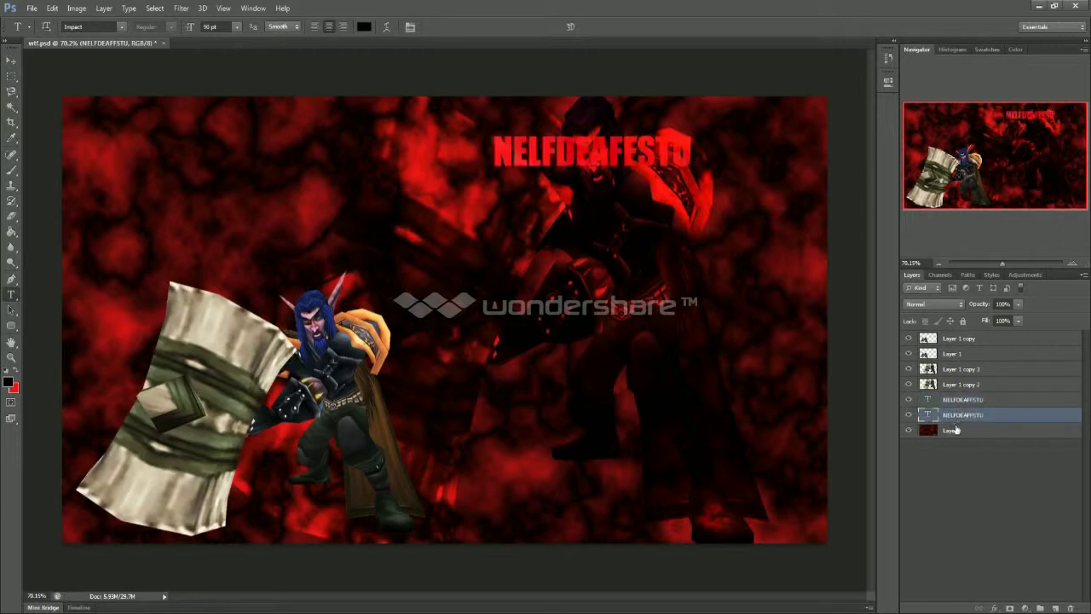
Enlarge the black title to about 108% width and stretch it taller so it extends around the red title, and apply the transformation
key(ctrl+t)
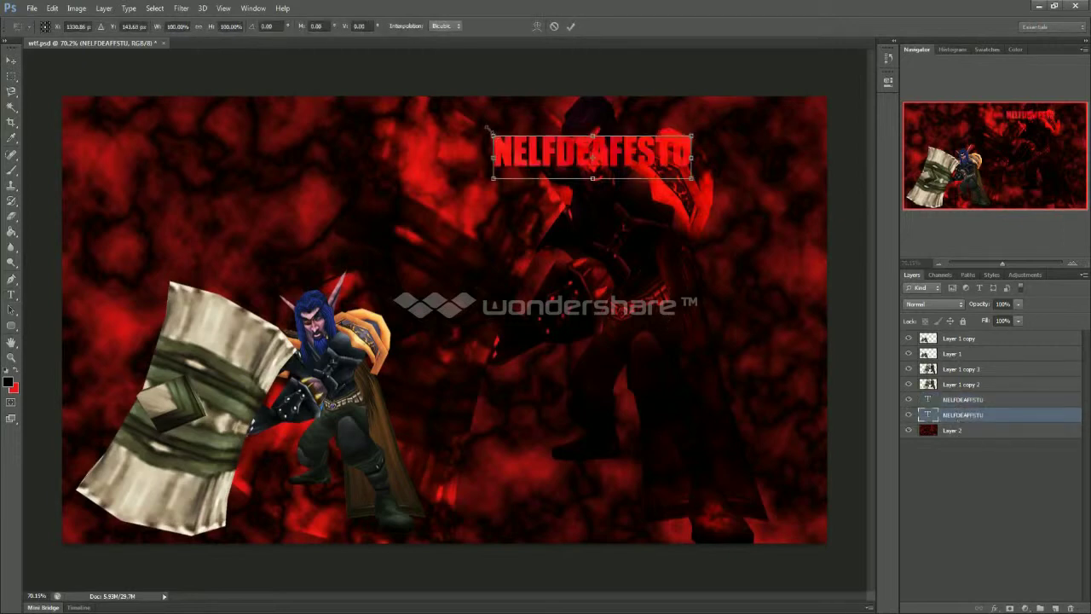
drag(487, 128, 483, 154)
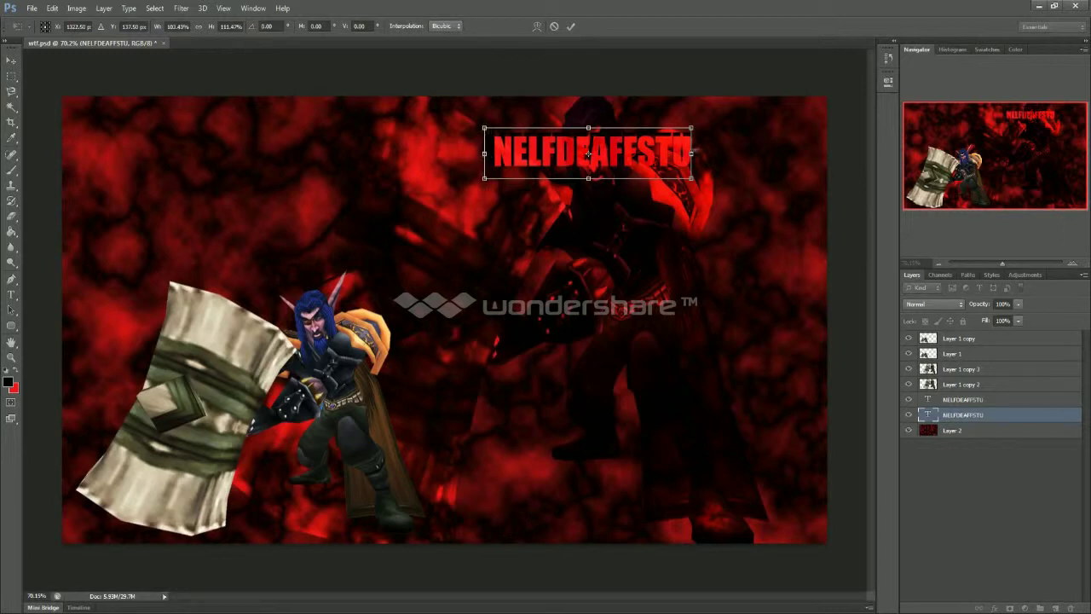
drag(697, 156, 700, 154)
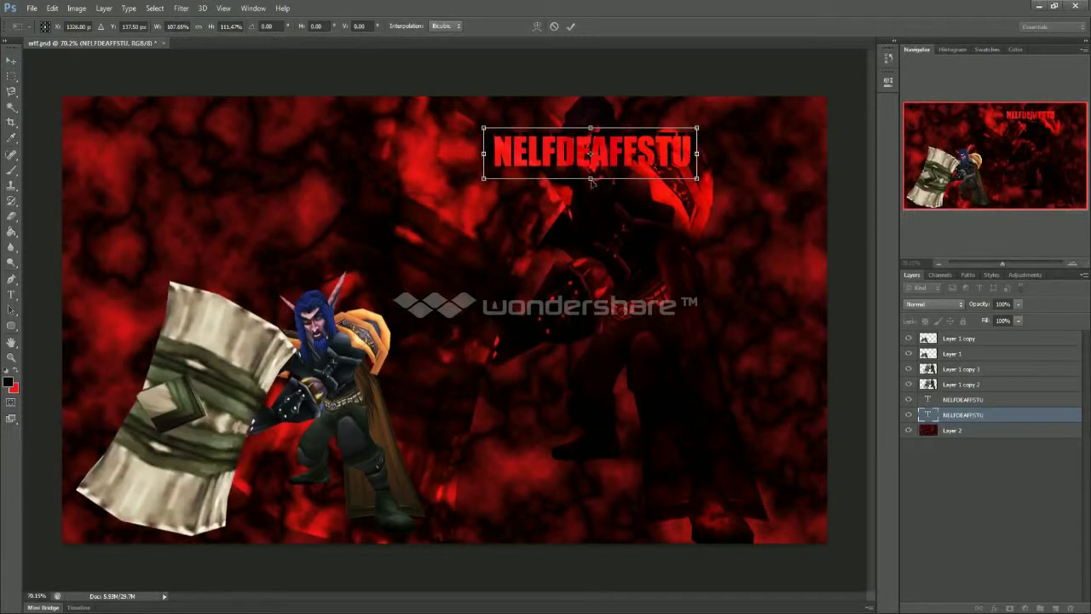
drag(591, 179, 592, 195)
click(12, 61)
click(507, 236)
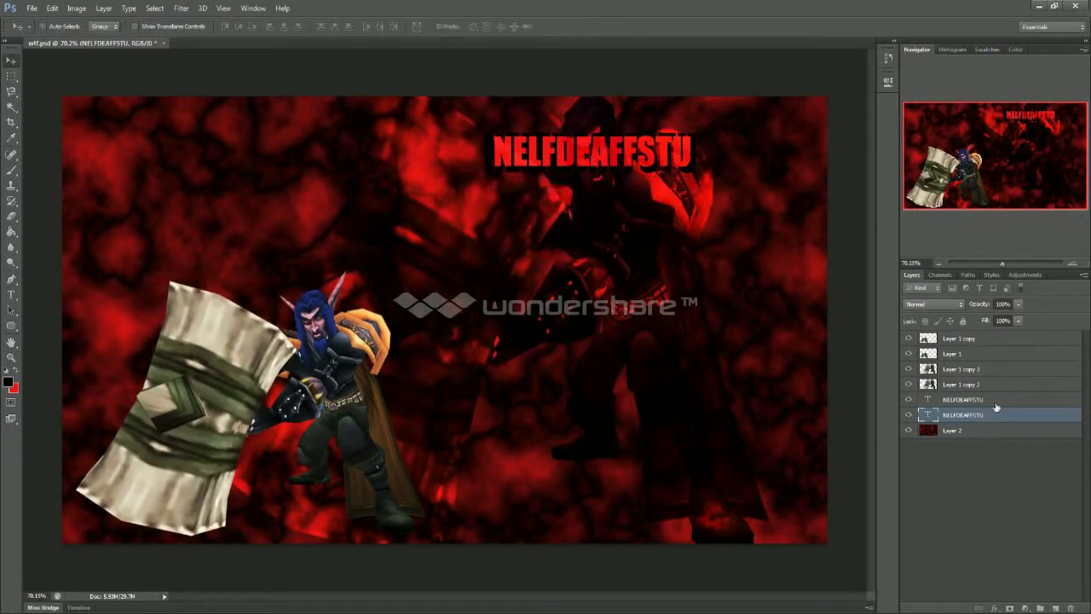
Scale both title layers together to about 223% width and 235% height, position them along the canvas's upper right, and apply the transformation
shift+click(963, 399)
key(ctrl+t)
drag(485, 154, 316, 154)
drag(506, 173, 512, 229)
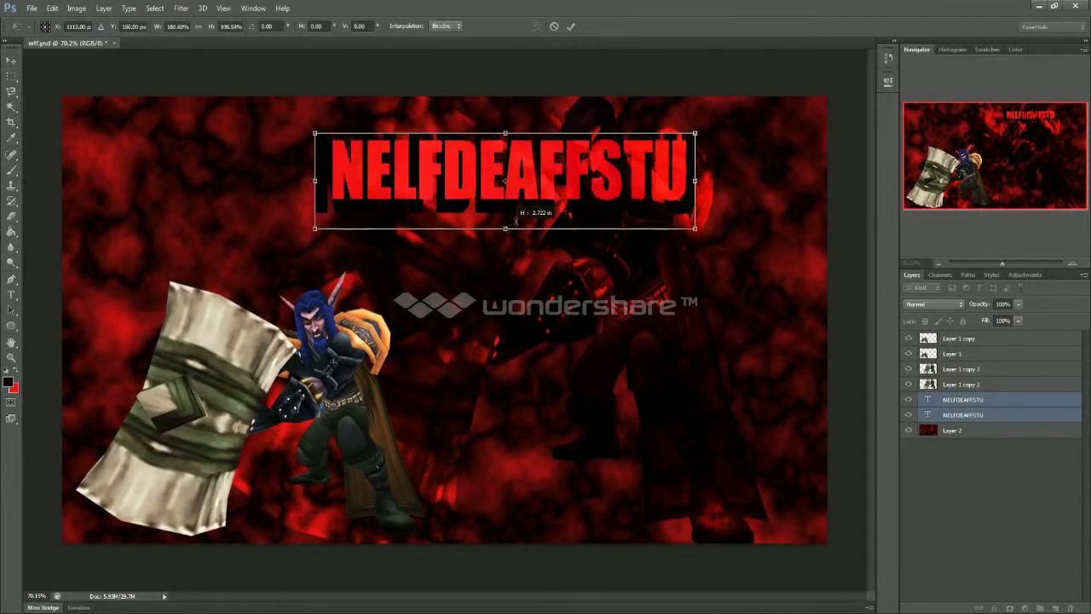
drag(696, 181, 787, 171)
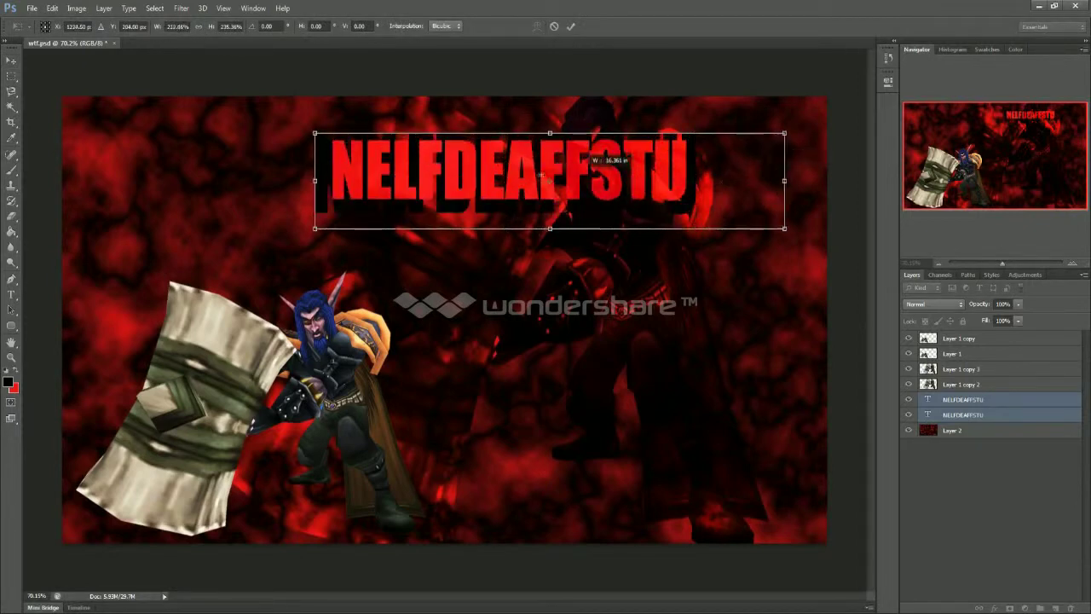
drag(564, 197, 605, 175)
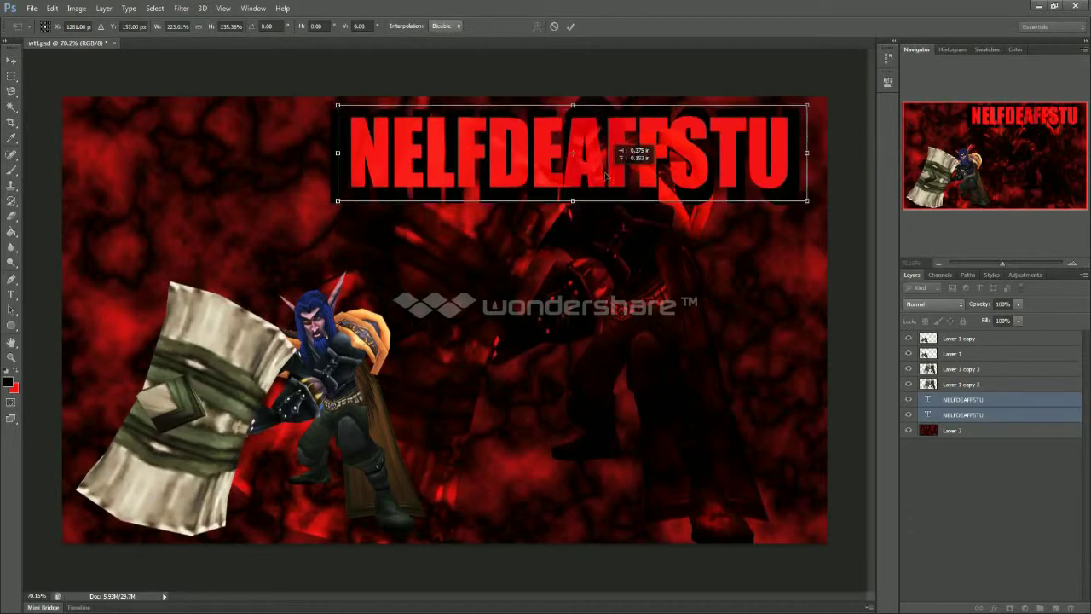
click(15, 61)
click(505, 235)
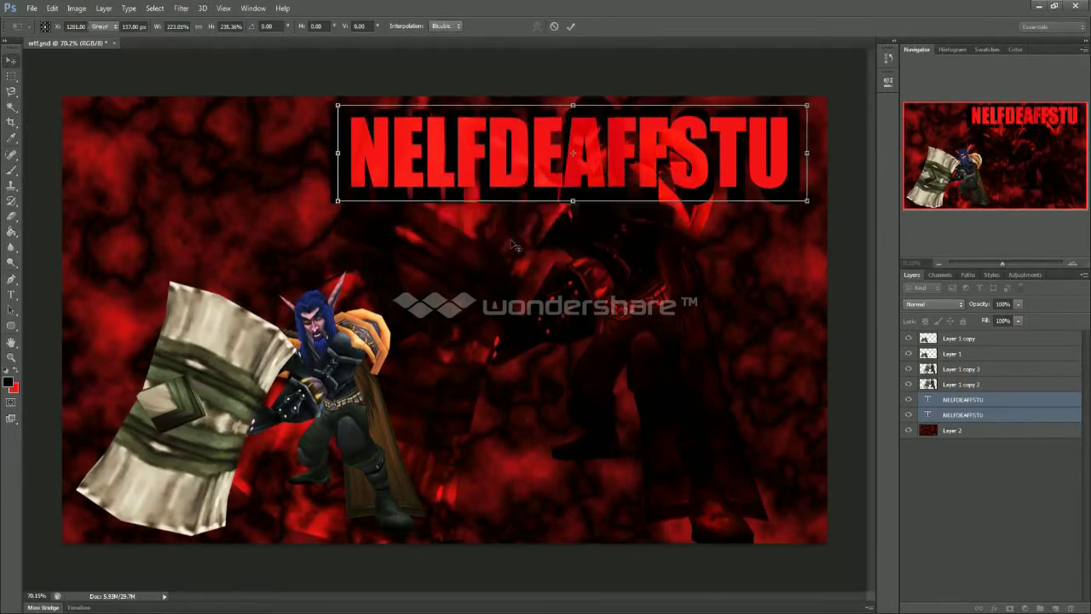
Recolour the upper NELFDEAFFSTU title from red to a light teal, leaving its black backing title unchanged
click(961, 398)
right_click(988, 401)
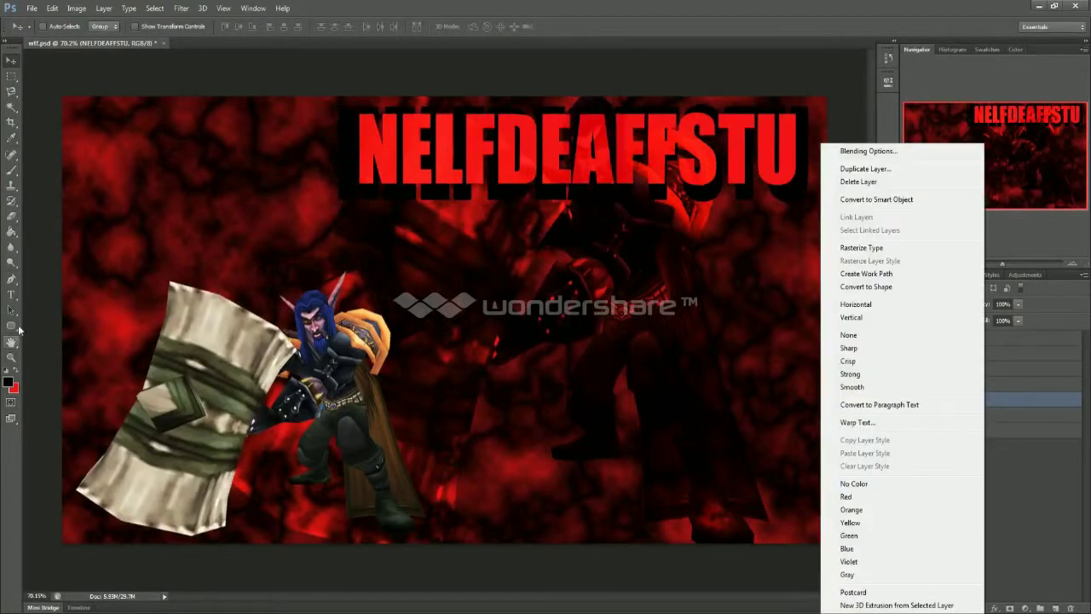
click(14, 295)
click(13, 295)
drag(367, 151, 877, 154)
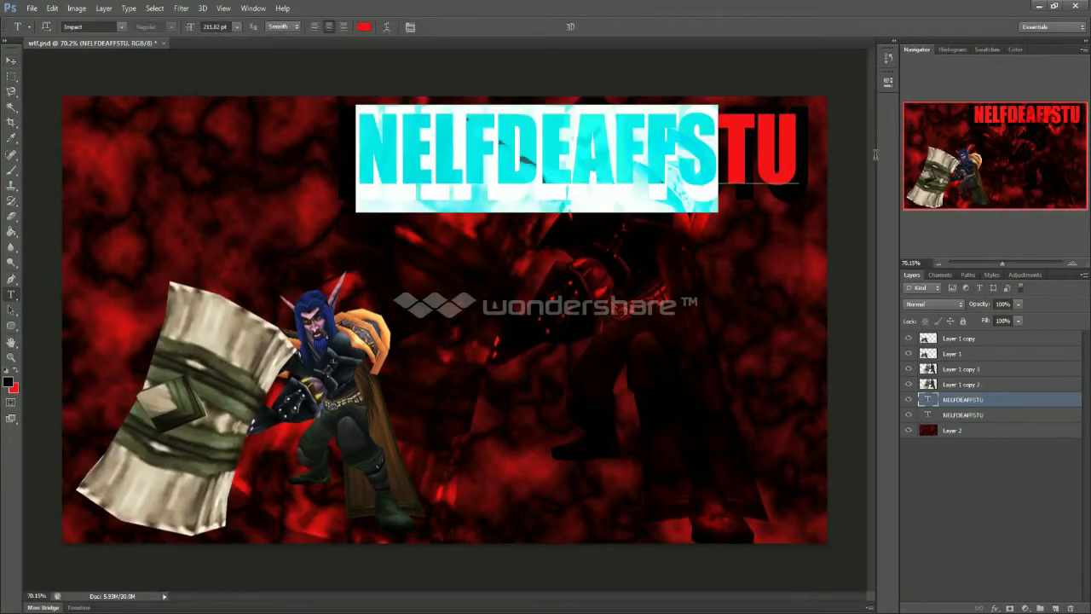
click(375, 143)
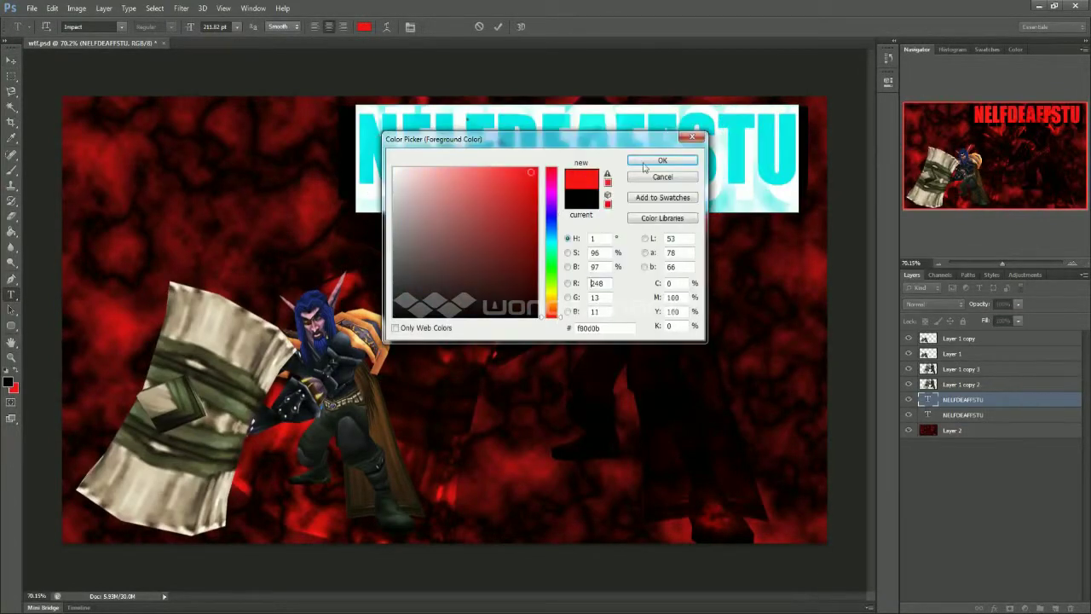
click(554, 239)
mouse_move(477, 166)
mouse_down()
mouse_move(483, 188)
mouse_move(467, 203)
mouse_up()
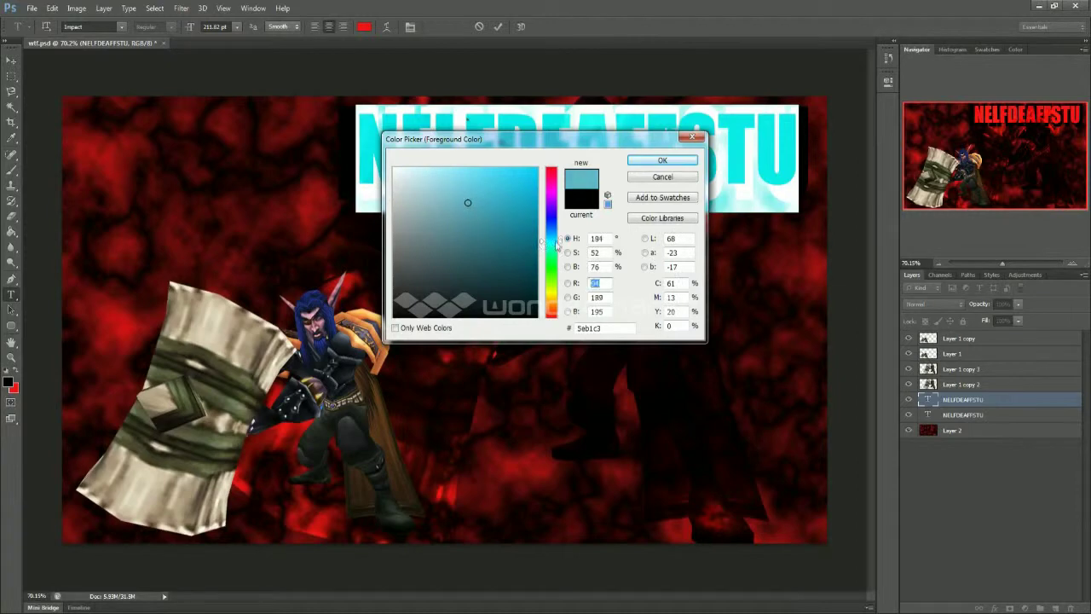
click(647, 162)
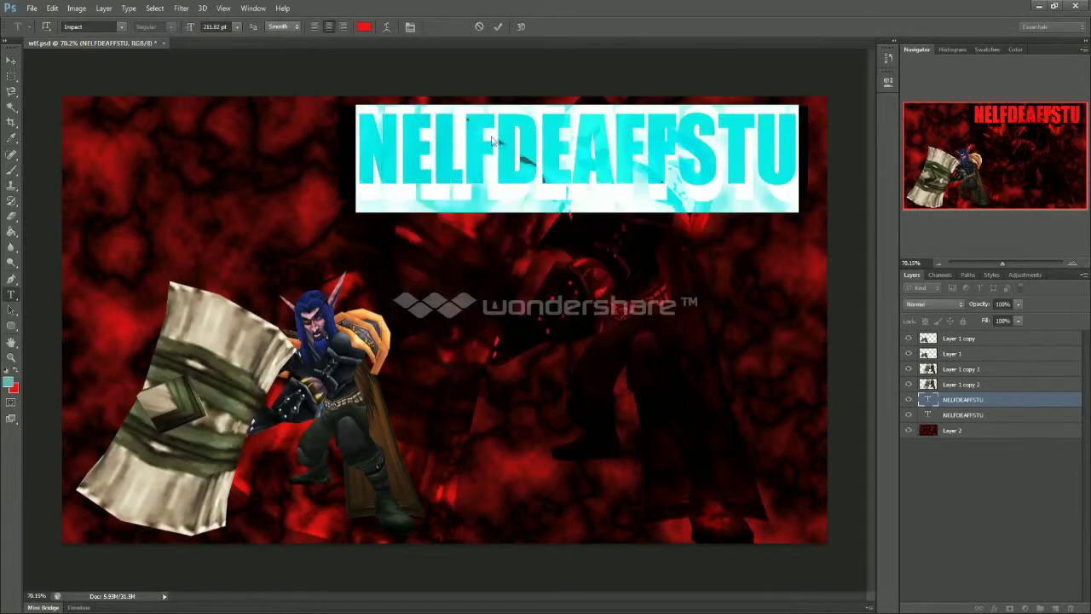
click(12, 61)
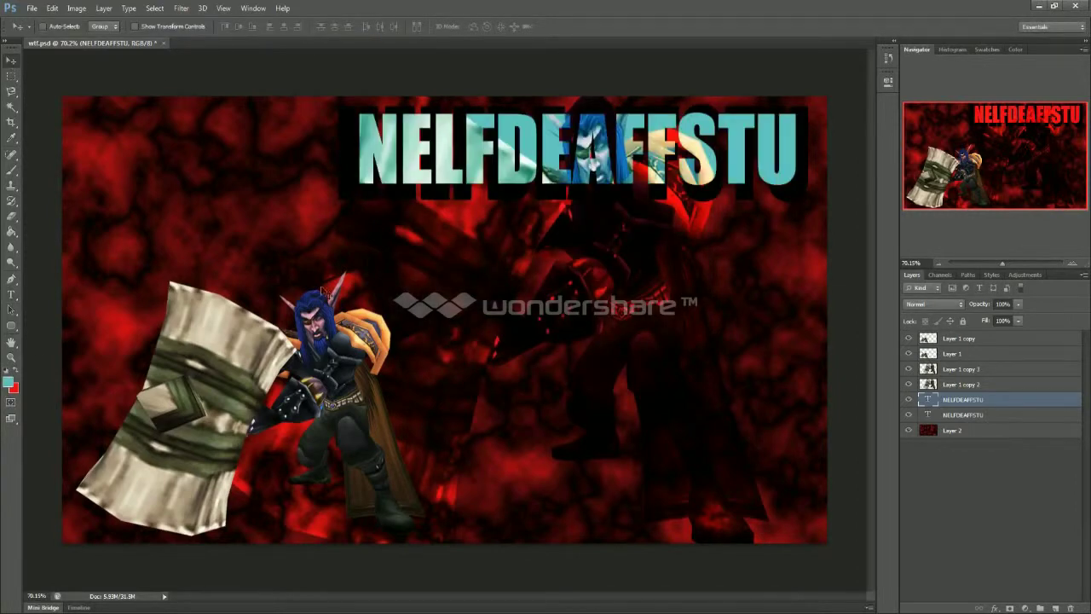
Squash both title layers together to about 90% height from their upper edge and apply the transformation
shift+click(973, 414)
key(ctrl+t)
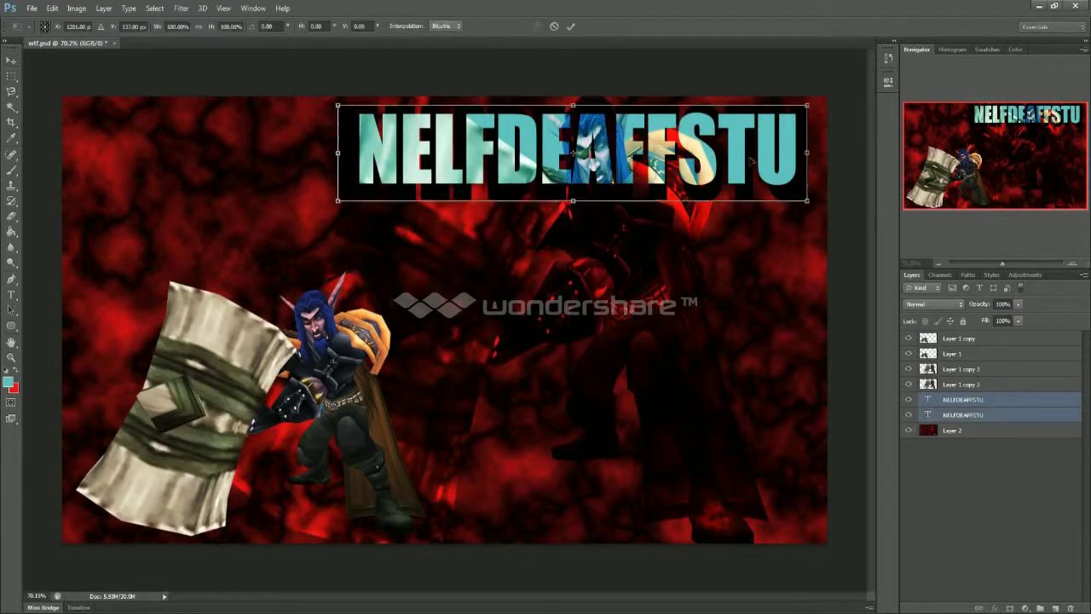
drag(573, 106, 573, 115)
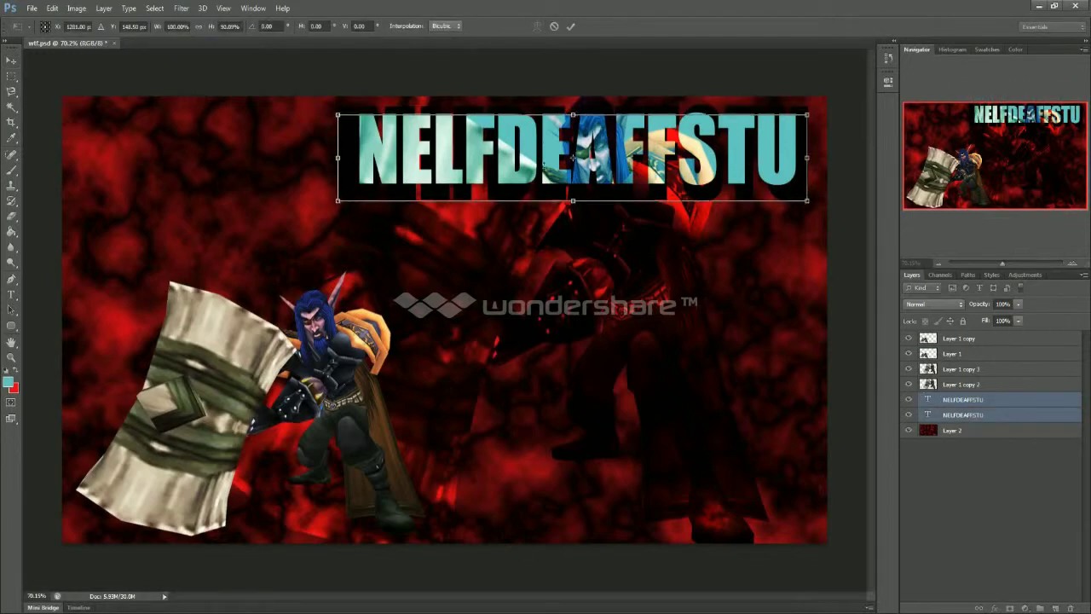
key(v)
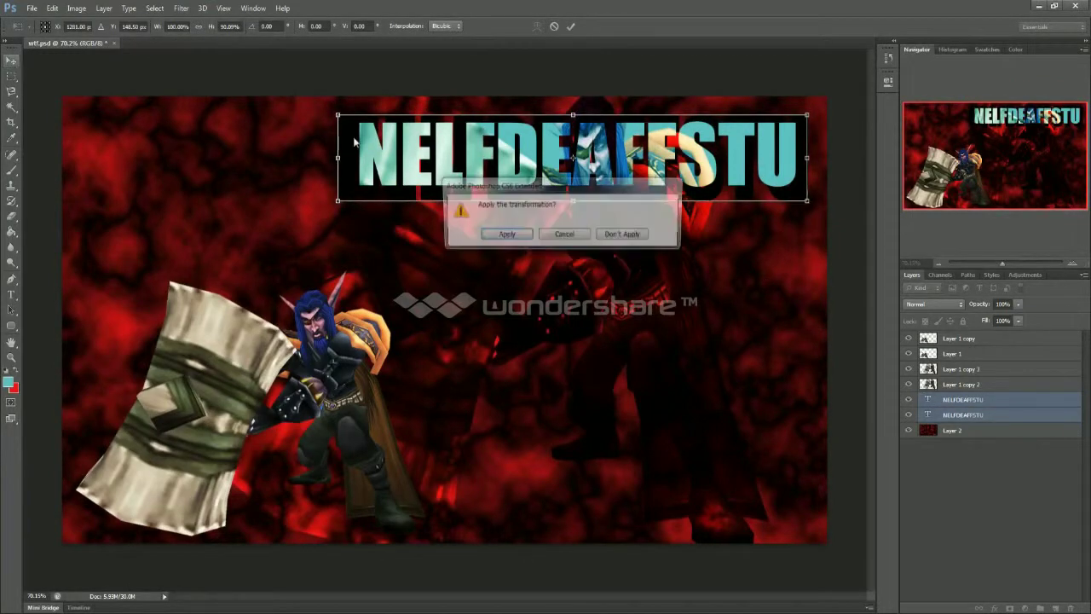
key(Return)
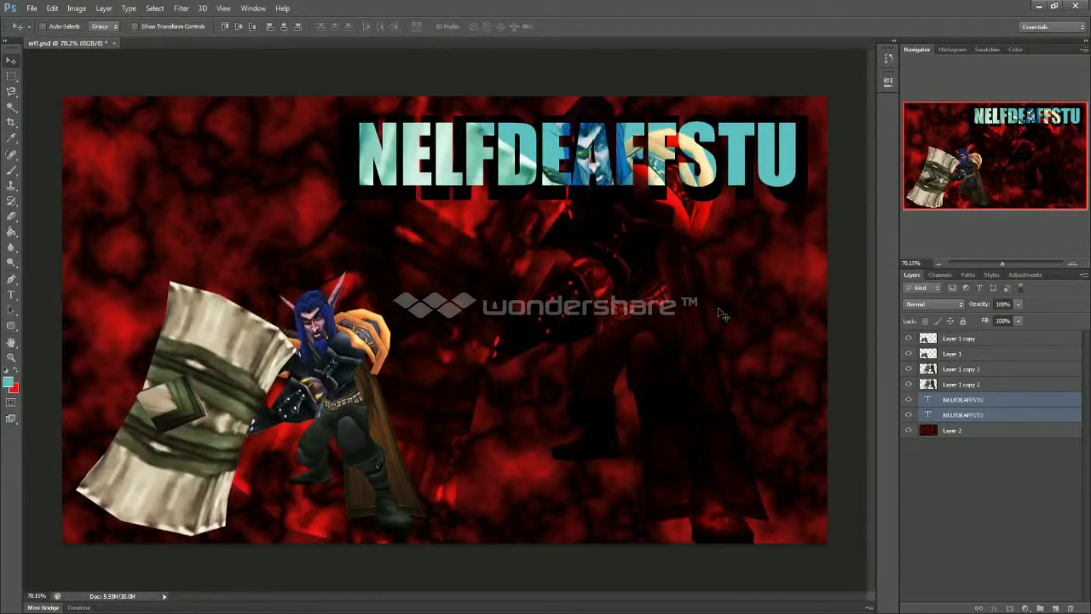
Duplicate the Layer 1 copy 2 layer as another Overlay copy of the large night elf
click(943, 384)
right_click(945, 385)
click(853, 201)
click(645, 194)
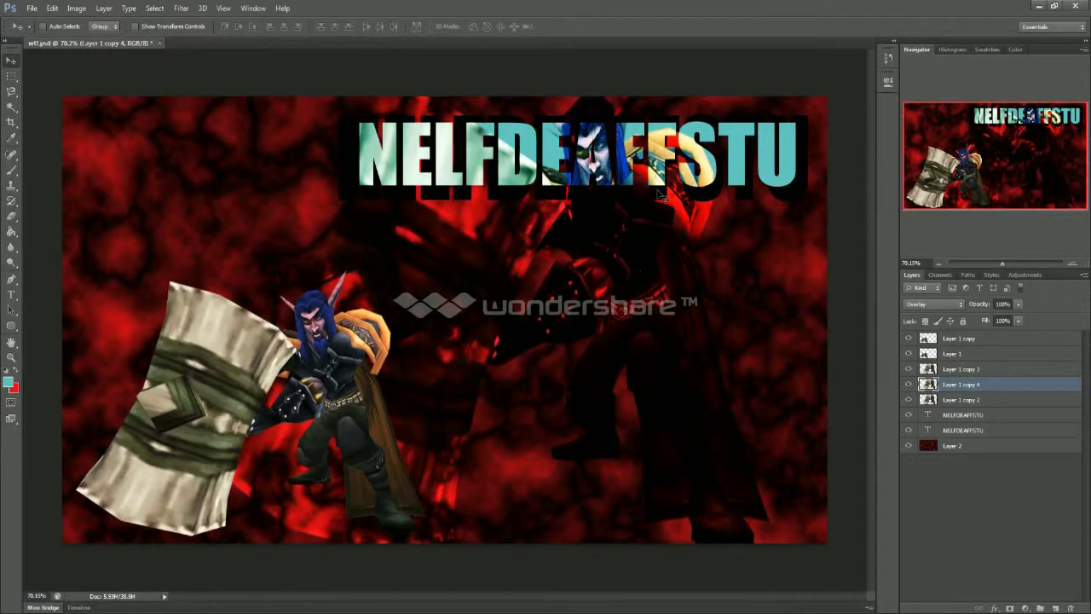
Enlarge both title layers together to about 110% width and 121% height, and apply the transformation
click(963, 430)
shift+click(963, 414)
key(ctrl+t)
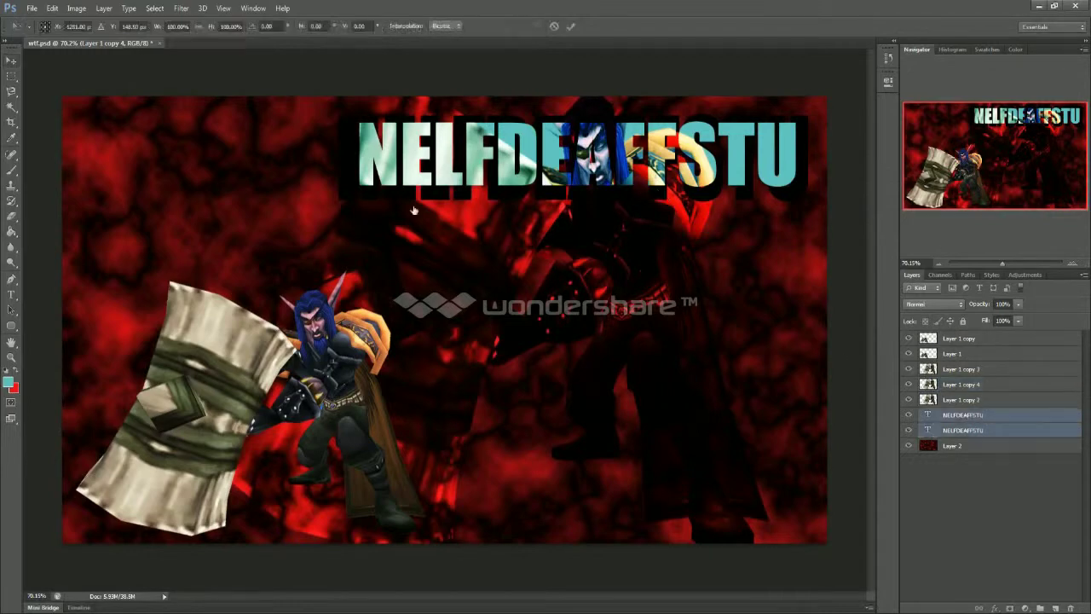
drag(332, 112, 328, 110)
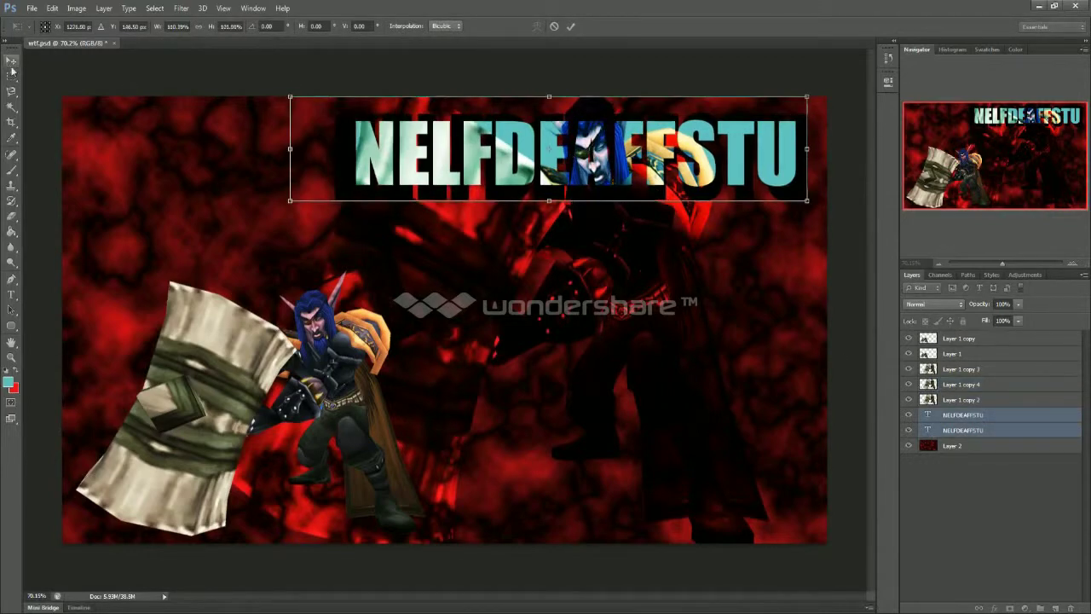
click(11, 60)
click(491, 233)
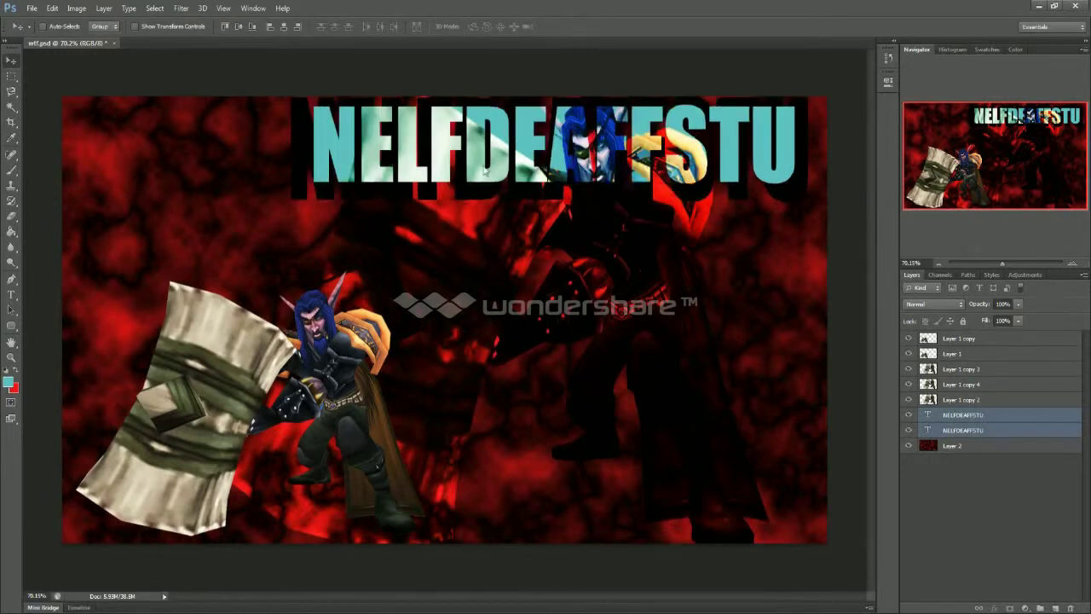
Move both title layers along the canvas's upper edge to sit roughly centred, with the last letters over the large elf's head
drag(491, 139, 509, 144)
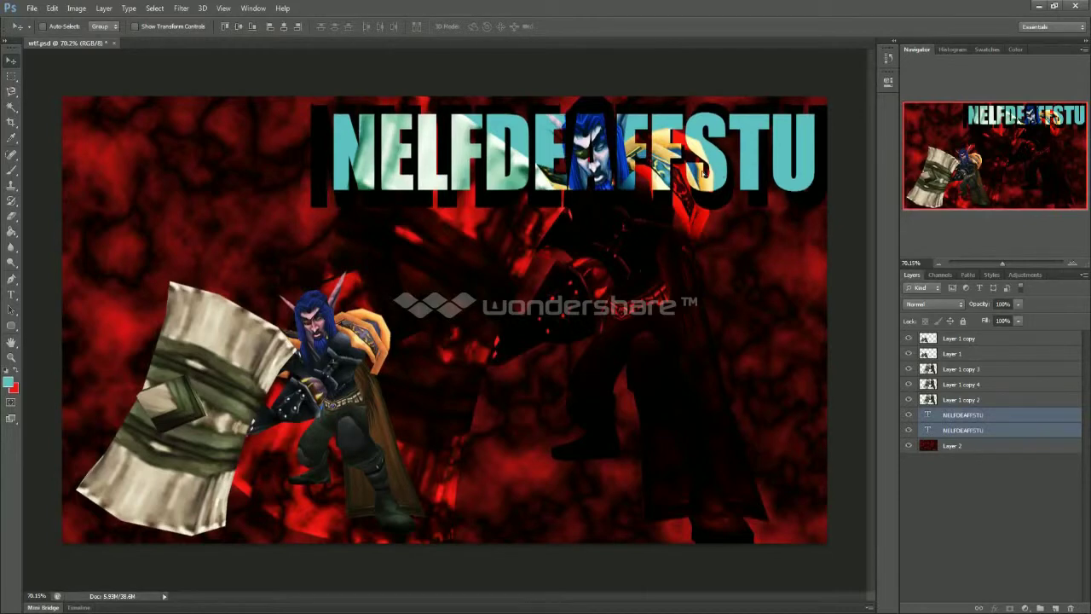
drag(682, 159, 594, 168)
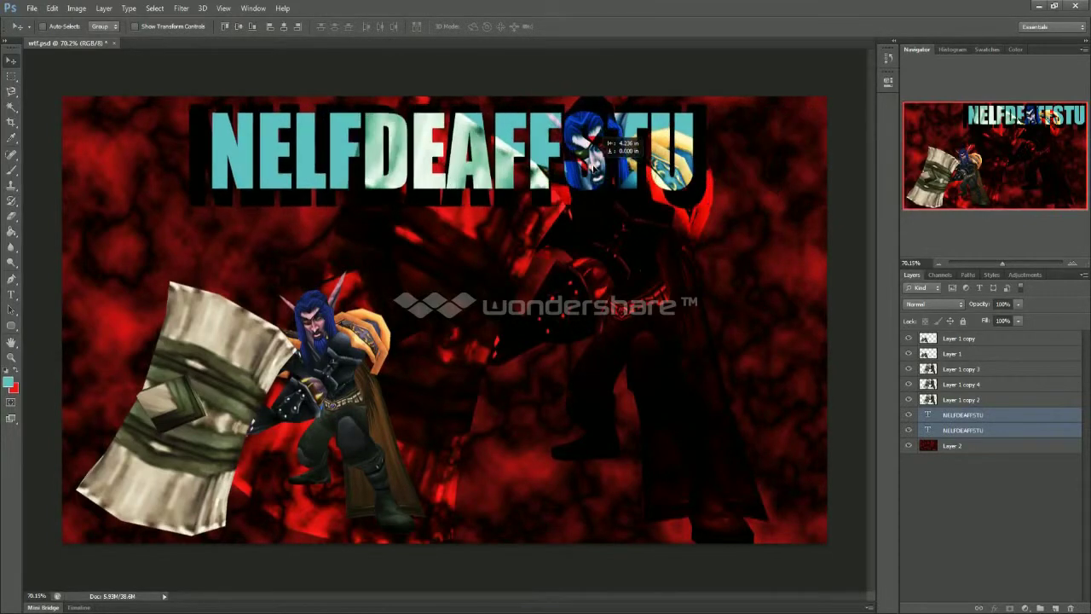
drag(704, 201, 704, 202)
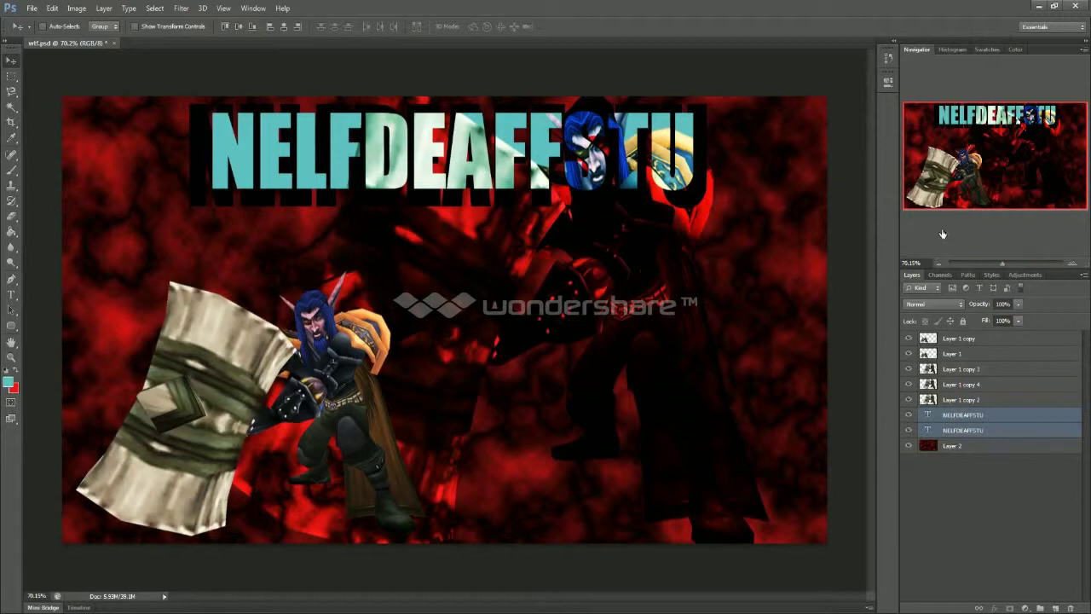
Reduce the opacity of Layer 1 copy to 76%
click(958, 340)
click(1018, 304)
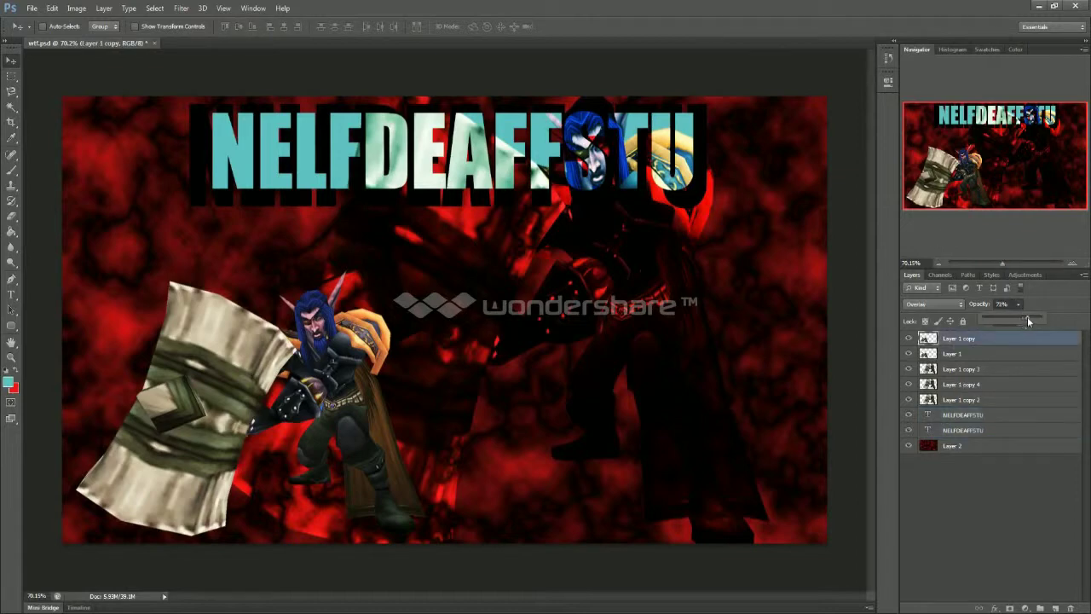
Delete the blue background remnant between the elf's glove and belt on Layer 1 and Layer 1 copy, and clear the selection
click(1034, 353)
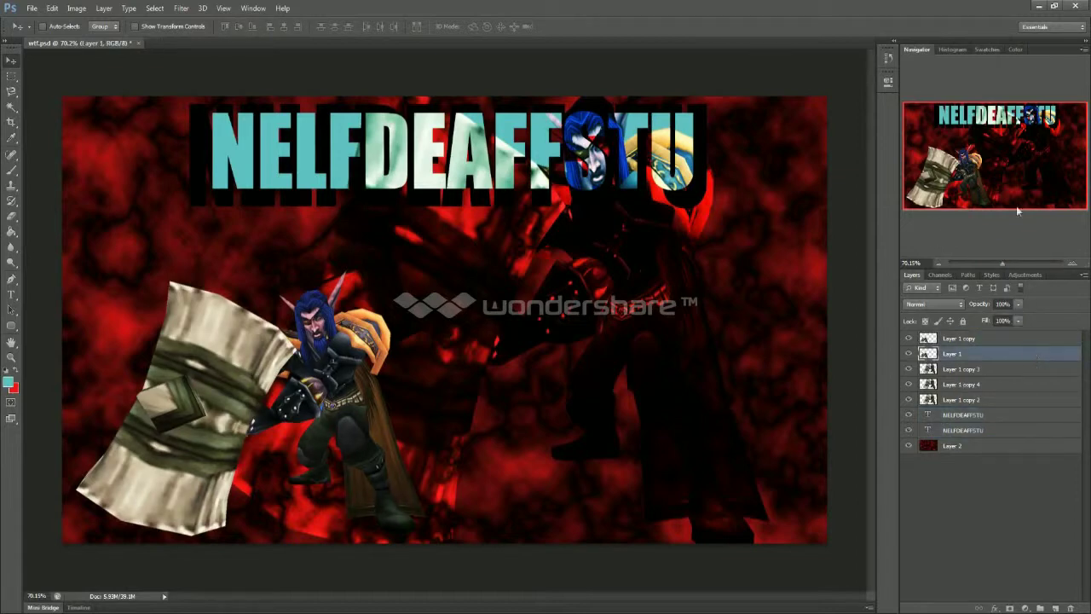
drag(951, 170, 964, 173)
click(12, 106)
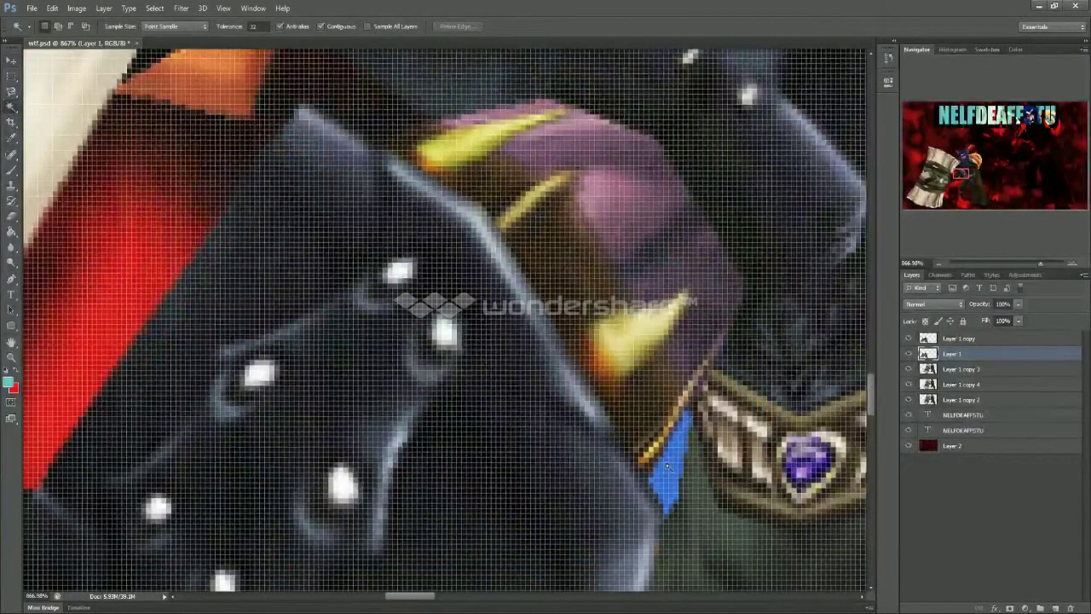
click(671, 469)
key(Delete)
click(940, 340)
click(938, 353)
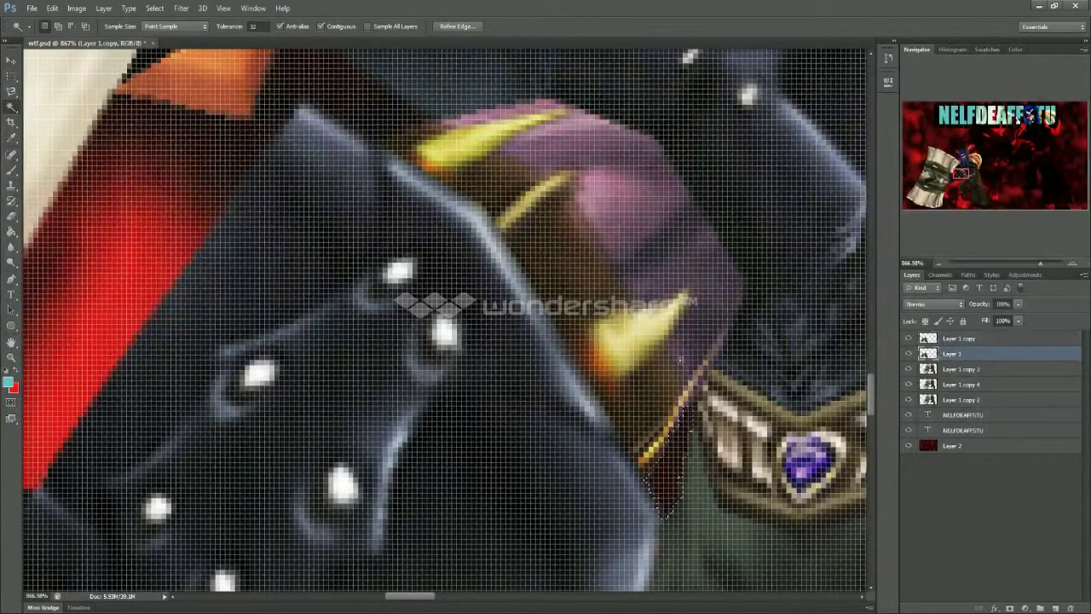
click(930, 339)
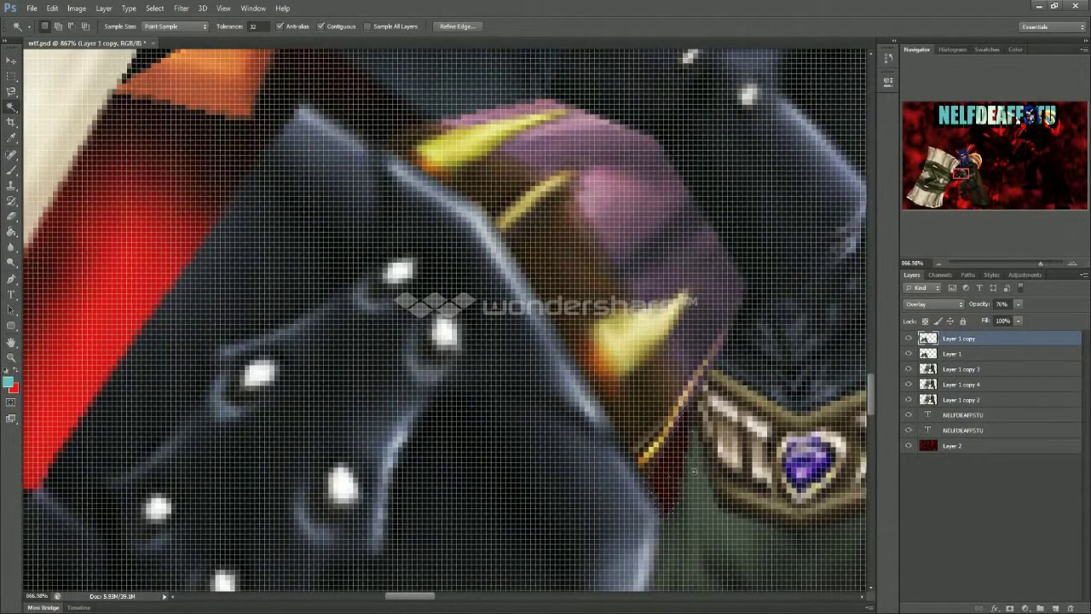
key(ctrl+d)
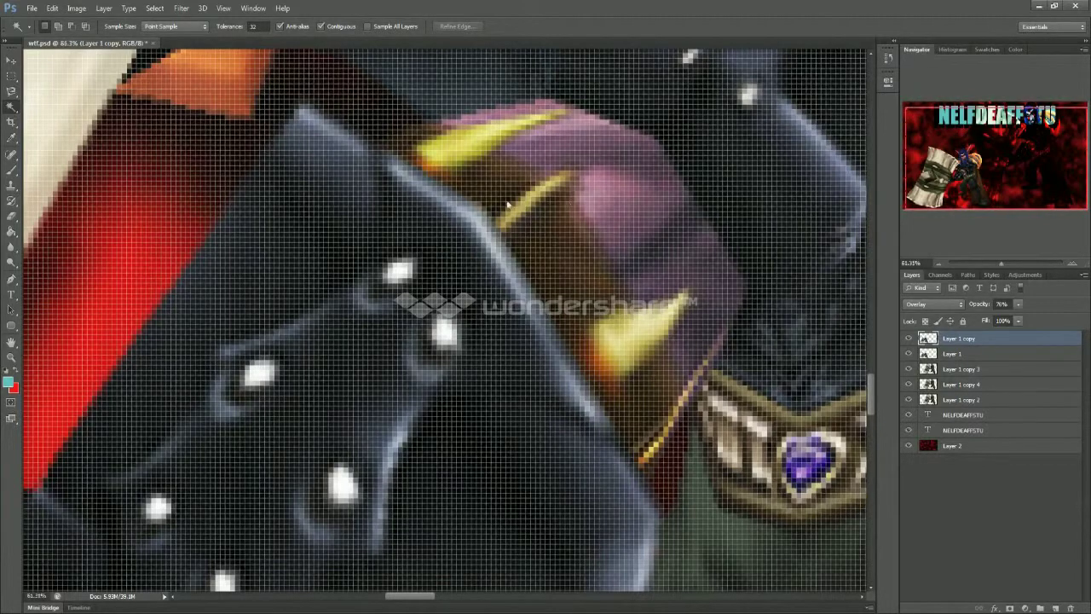
key(ctrl+0)
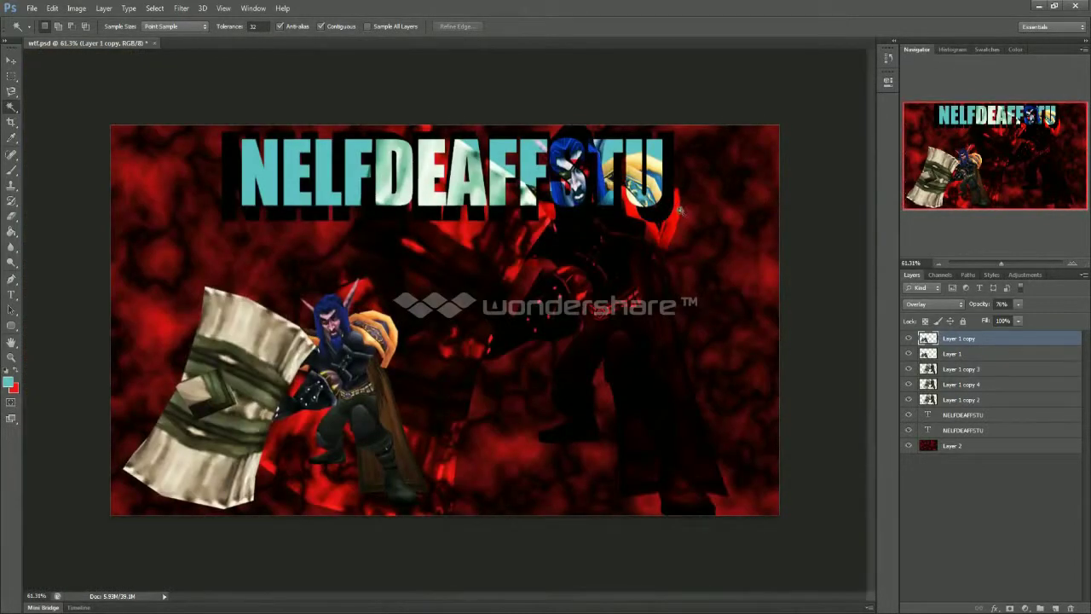
Switch to Windows Media Player, skip to the next track, and minimise it again
click(111, 609)
click(850, 496)
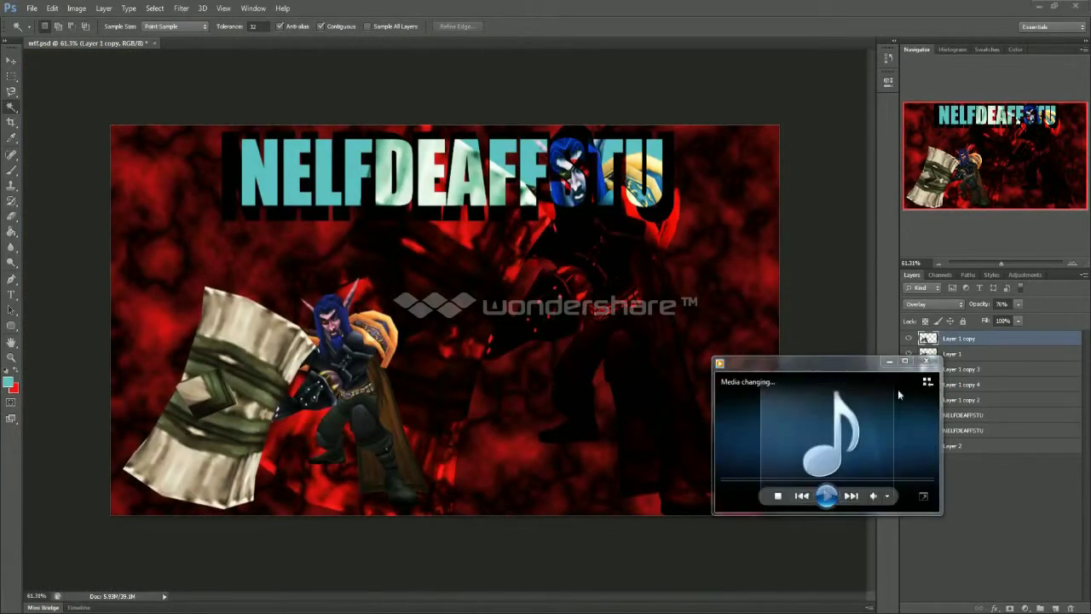
click(889, 363)
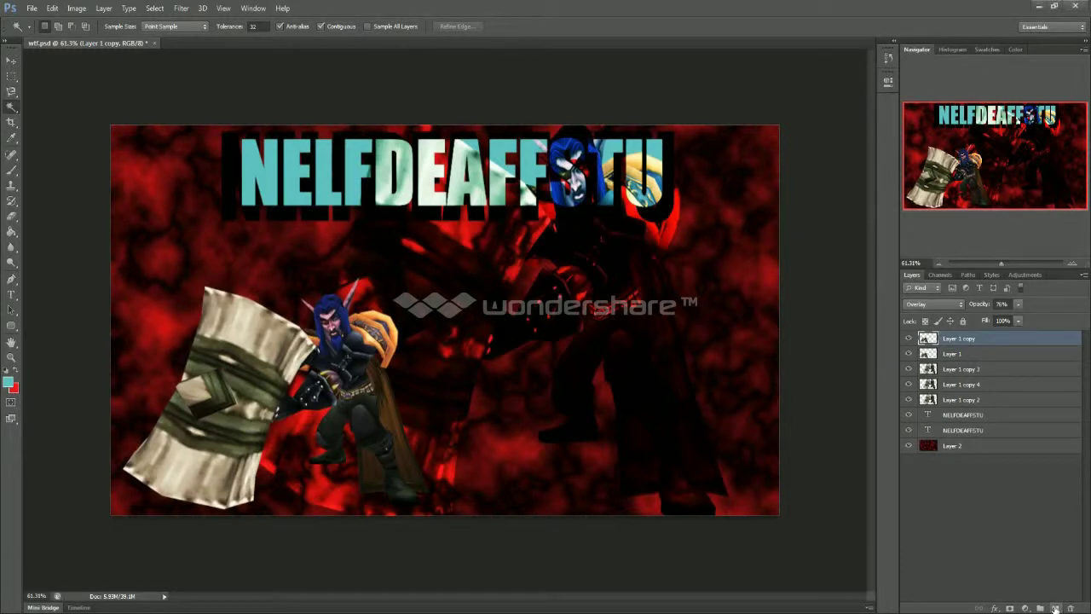
Create a new empty layer directly above Layer 1 copy 3, beneath the small elf's layers
click(952, 353)
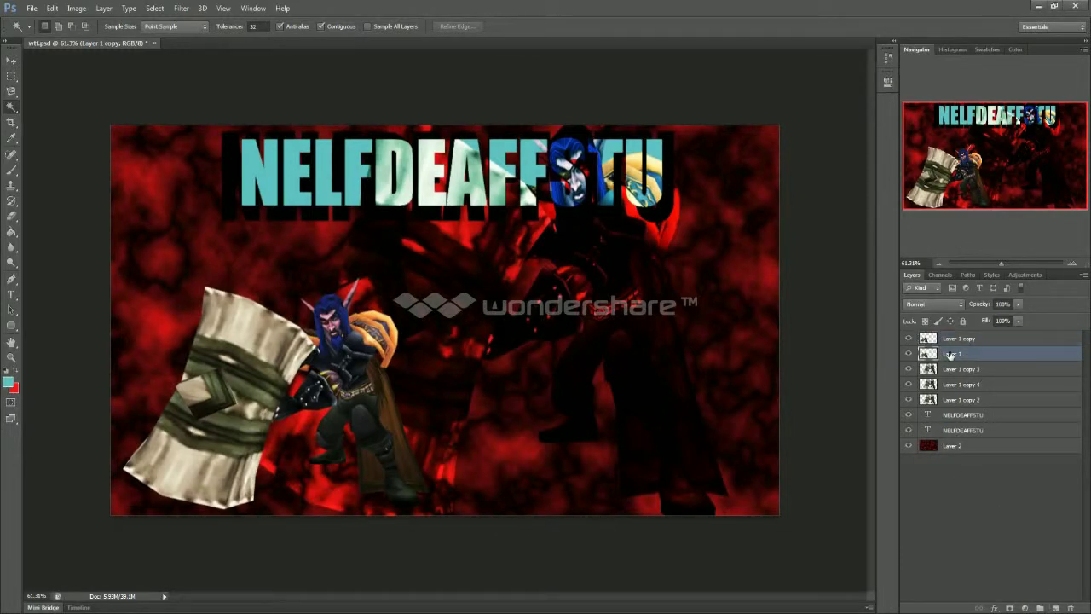
click(950, 367)
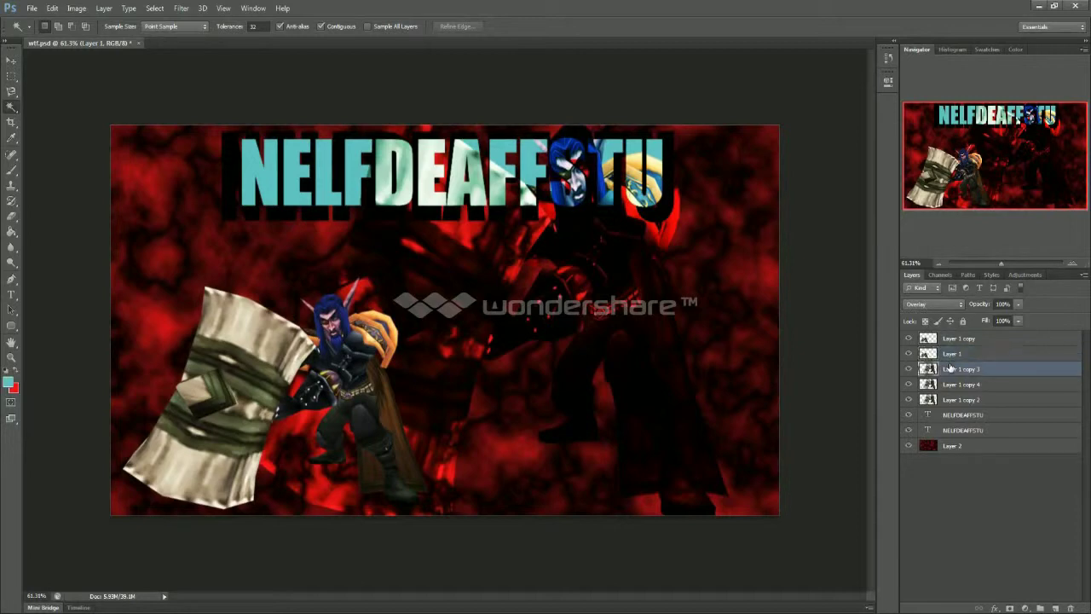
click(1056, 608)
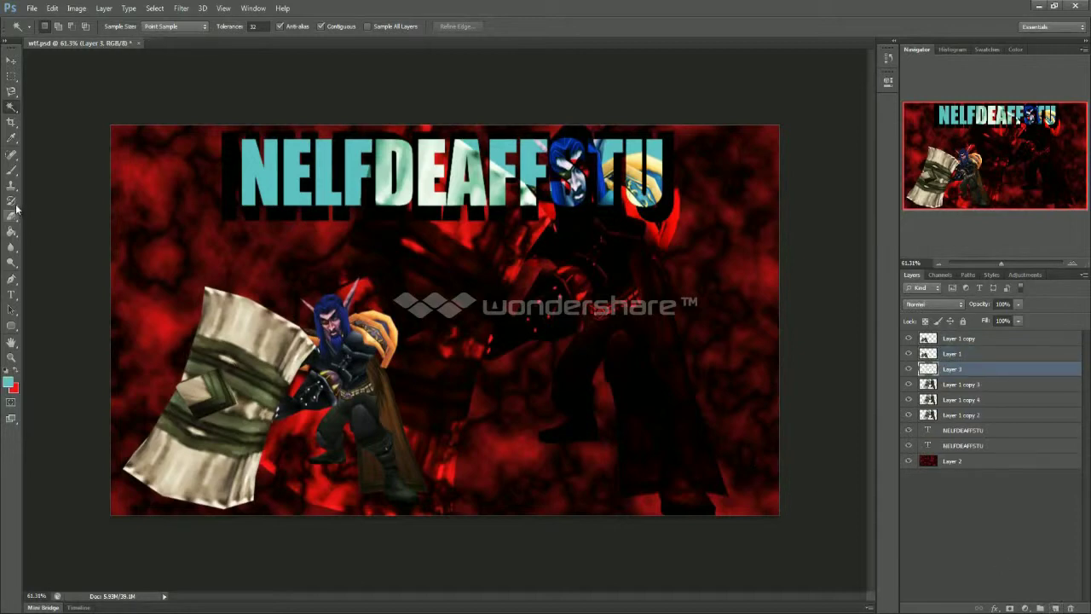
Paint a teal outline glow around the axe with a soft brush of about 125 px and 0% hardness
click(11, 170)
right_click(263, 302)
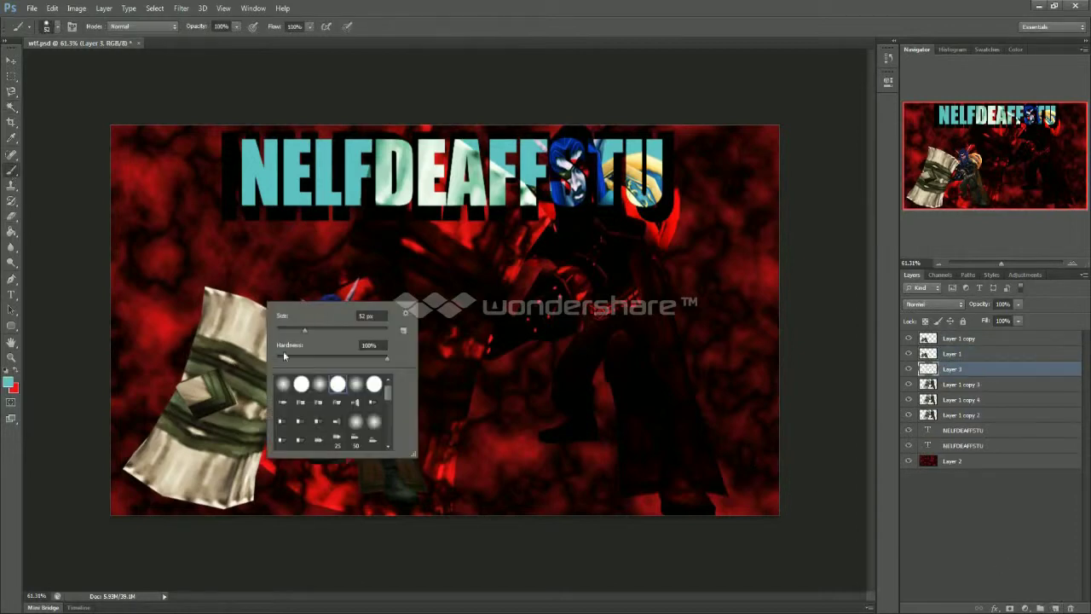
drag(304, 329, 309, 330)
mouse_move(252, 290)
mouse_down()
mouse_move(204, 294)
mouse_move(203, 324)
mouse_move(126, 467)
mouse_move(159, 494)
mouse_move(256, 503)
mouse_move(307, 335)
mouse_move(300, 347)
mouse_move(266, 297)
mouse_move(220, 284)
mouse_move(198, 291)
mouse_move(166, 407)
mouse_move(125, 471)
mouse_move(208, 505)
mouse_move(264, 492)
mouse_move(256, 481)
mouse_move(310, 350)
mouse_up()
Enlarge the soft brush to 422 px and dab teal around the axe to spread a wider, fainter glow
right_click(271, 309)
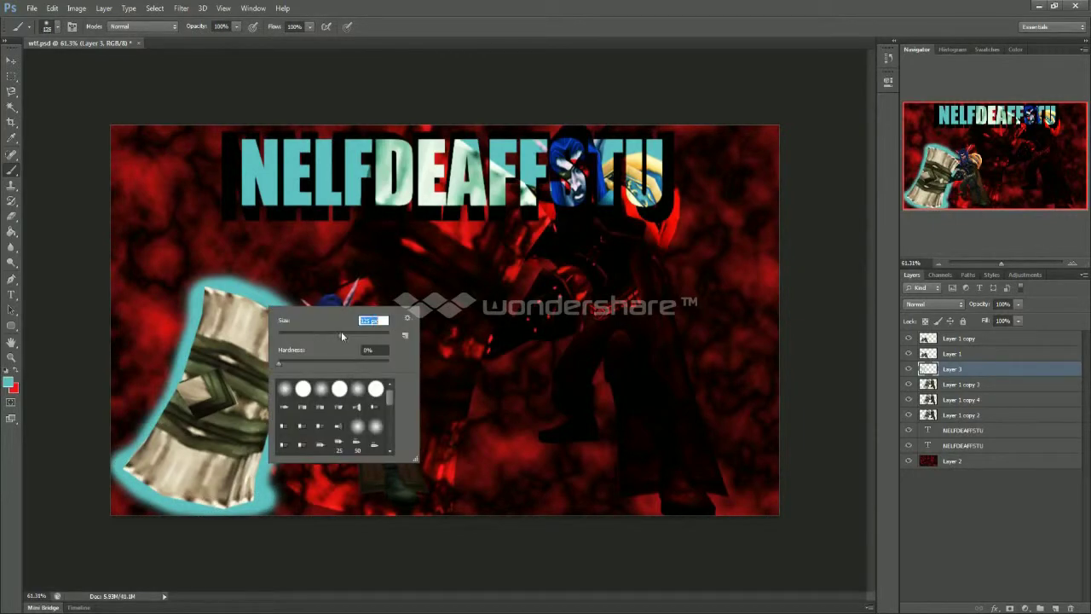
key(Return)
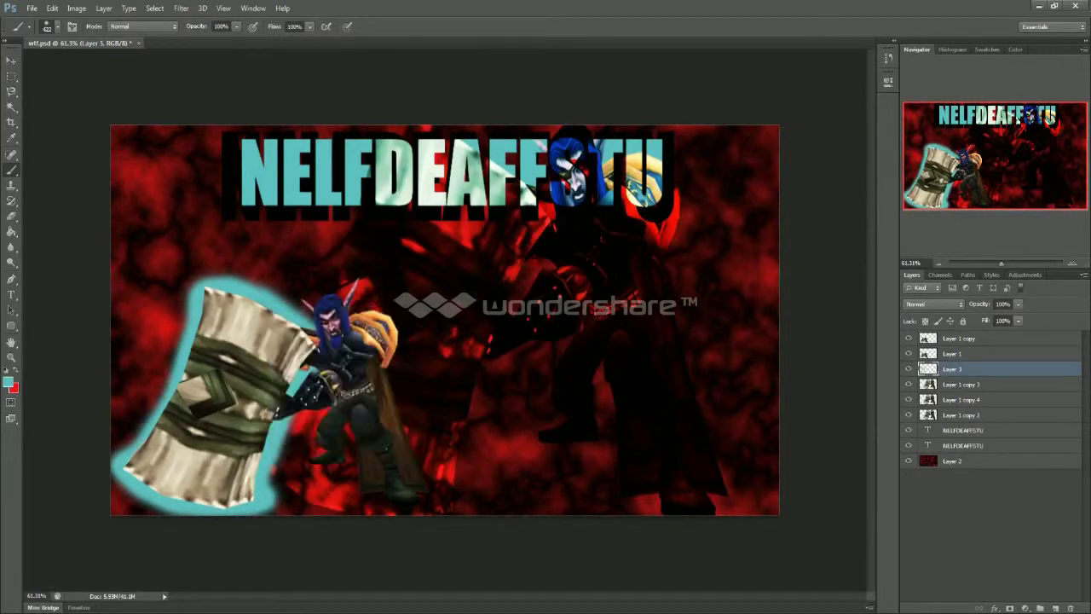
click(258, 304)
click(217, 304)
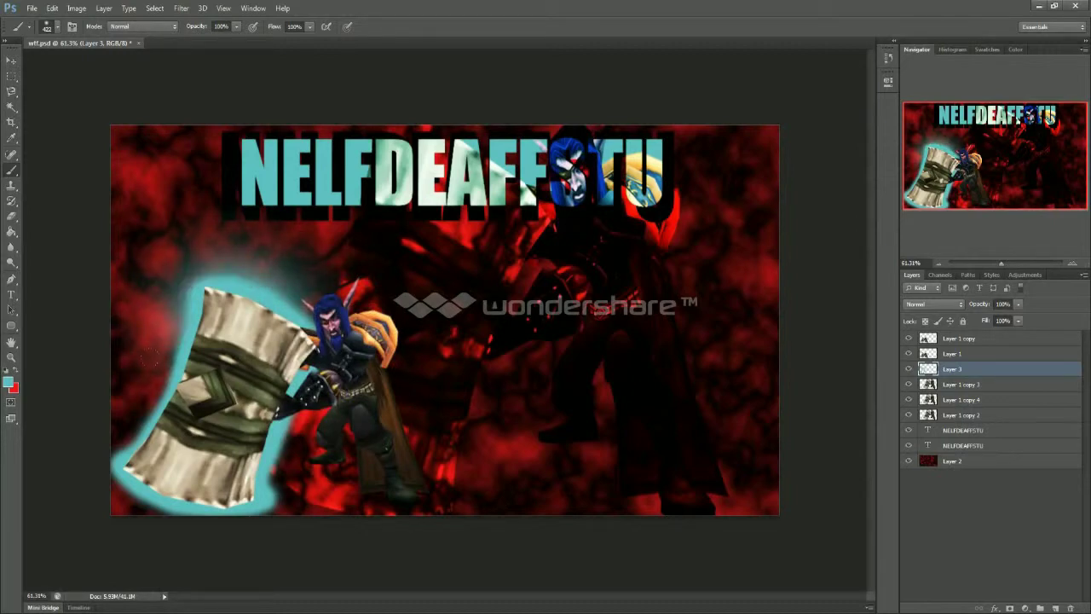
click(149, 358)
click(136, 462)
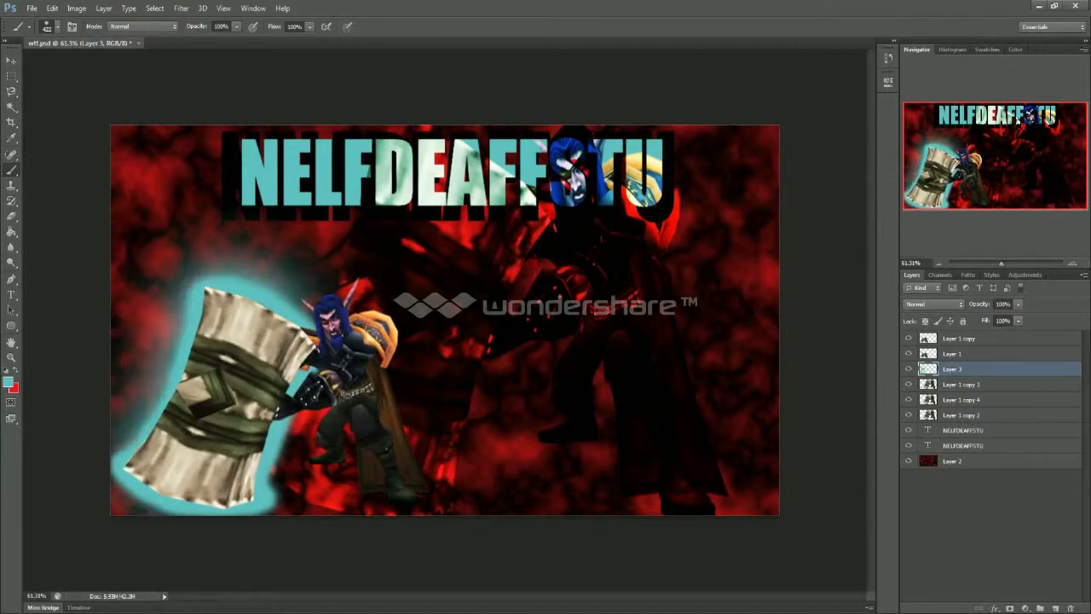
click(254, 469)
click(275, 439)
click(279, 357)
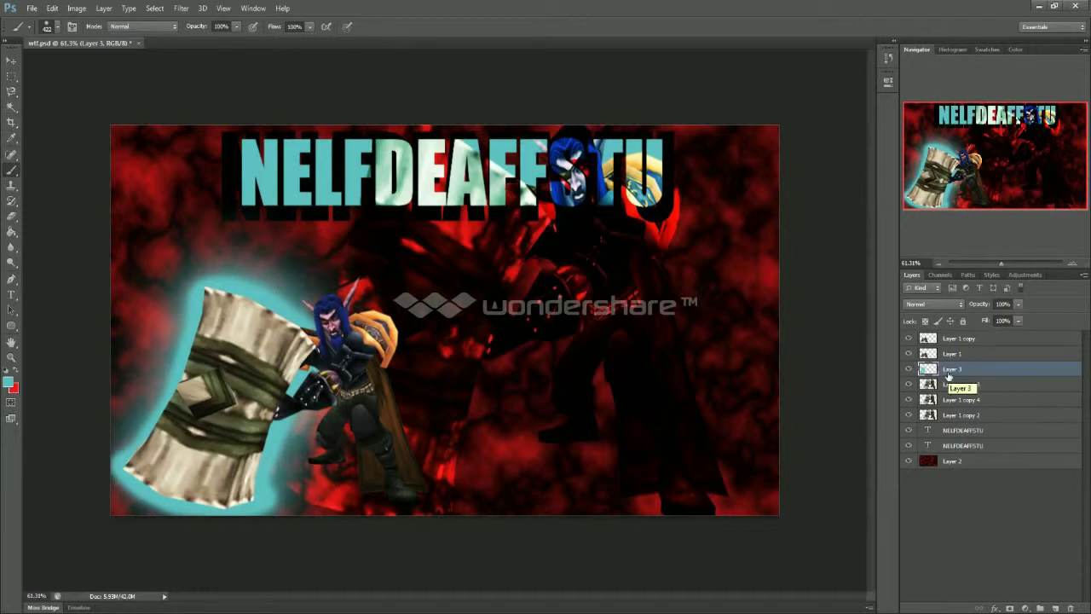
Add a new layer above Layer 1 copy and paint teal over the whole axe with the 422 px soft brush
click(969, 340)
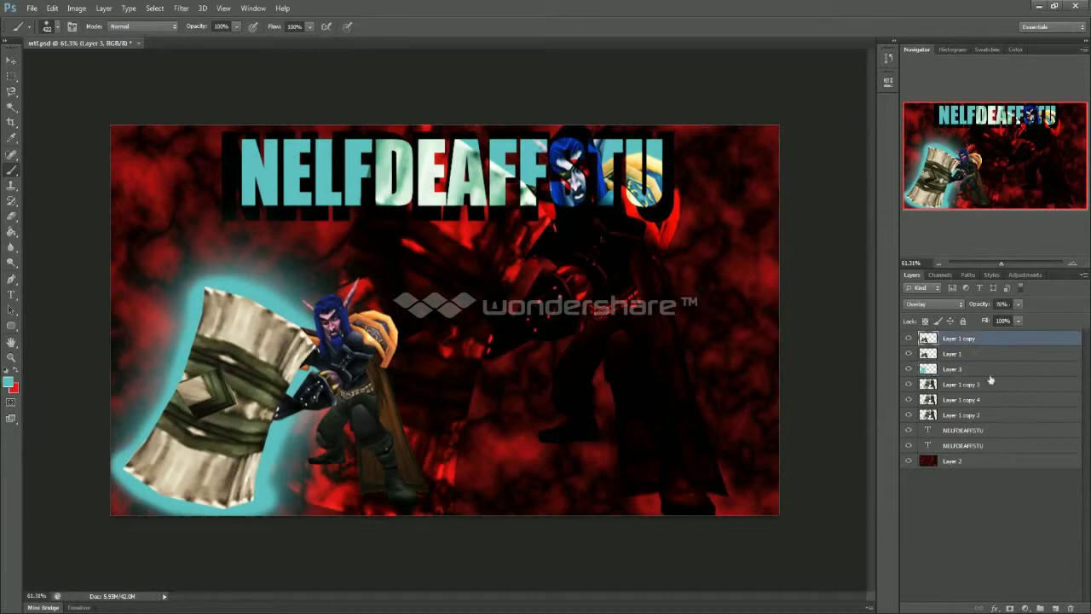
click(1056, 608)
click(256, 307)
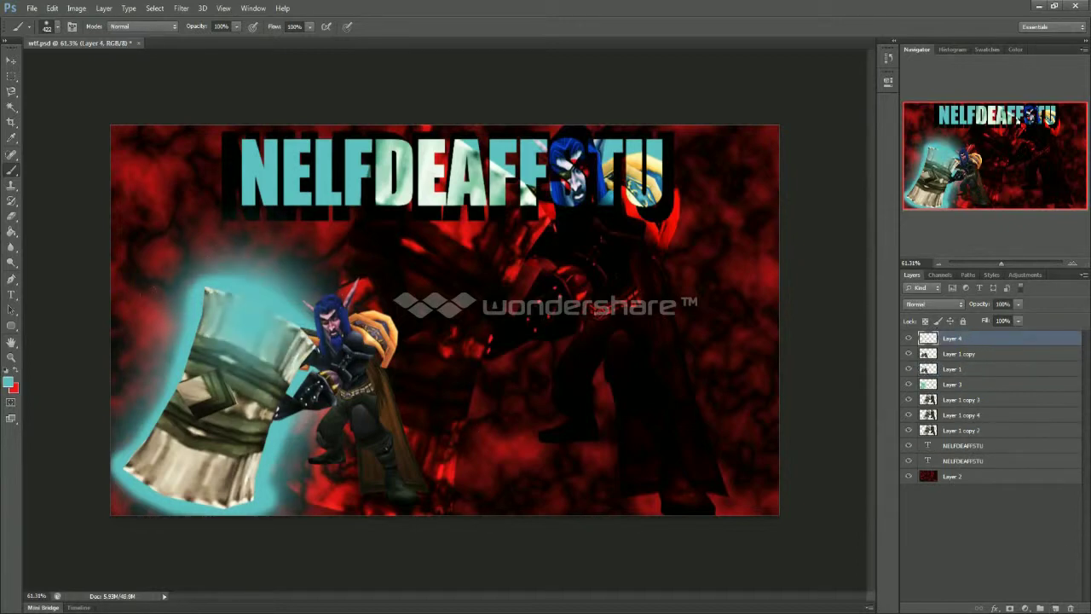
click(209, 358)
click(178, 435)
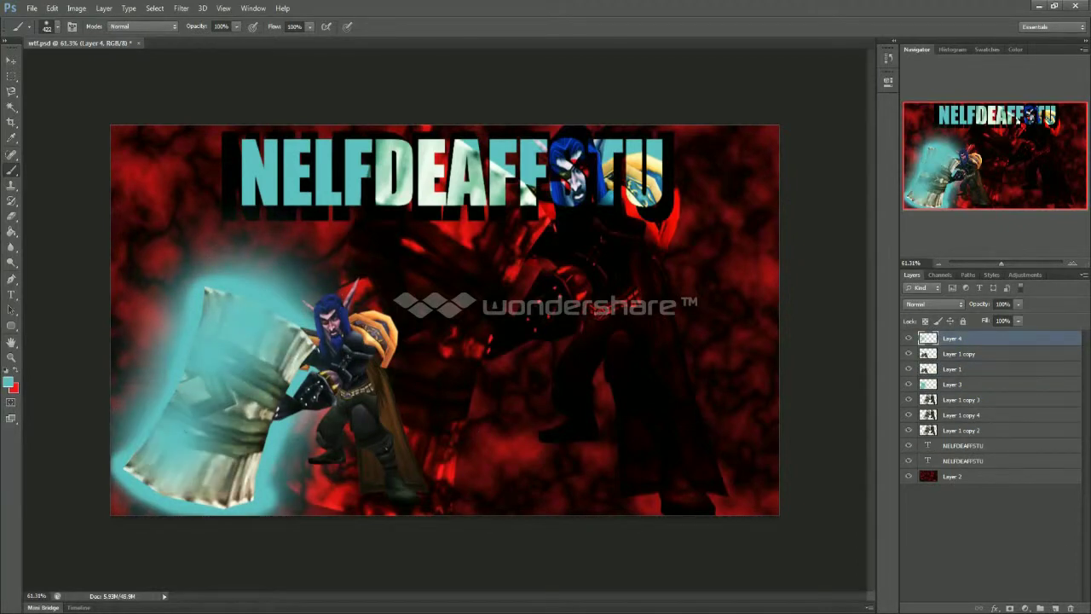
drag(209, 413, 281, 503)
drag(328, 354, 200, 456)
drag(341, 329, 217, 324)
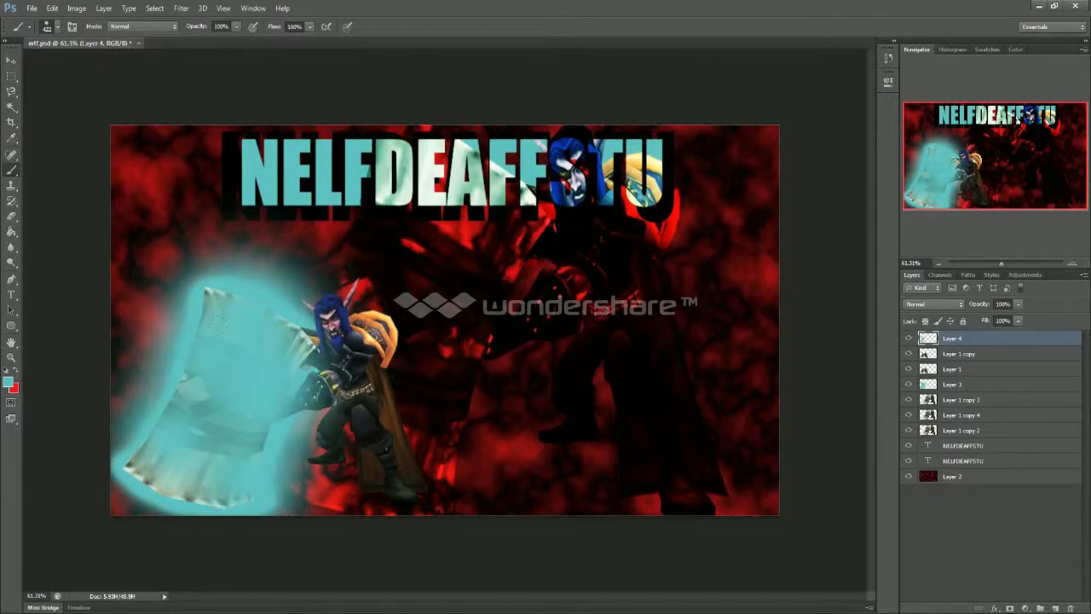
drag(230, 408, 181, 452)
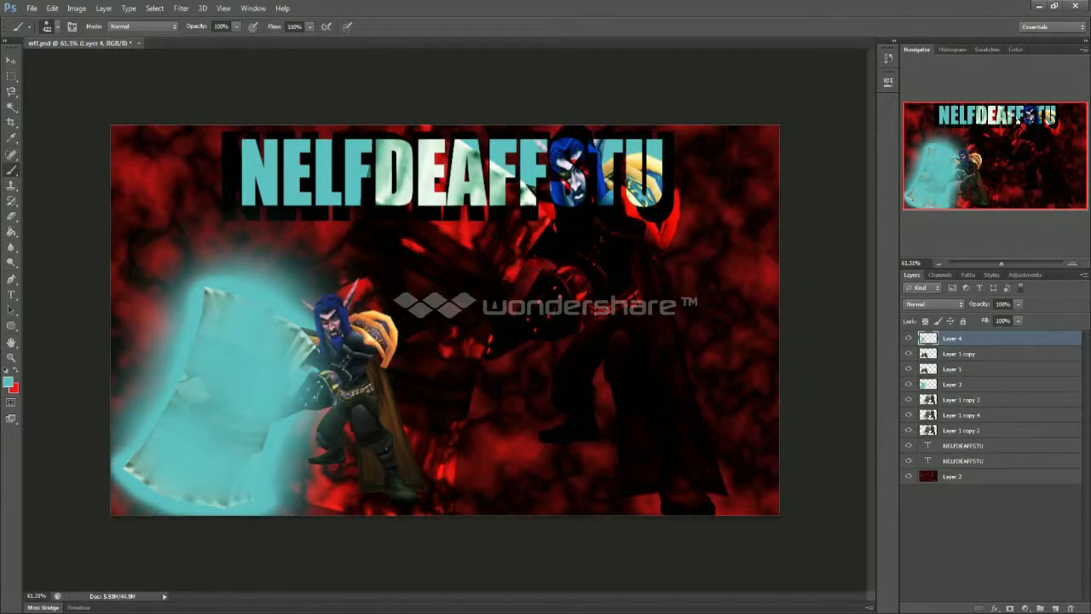
Trace the axe's outline with the Magnetic Lasso, delete the teal paint inside it from Layer 4, and deselect
ctrl+click(916, 167)
drag(912, 139, 944, 241)
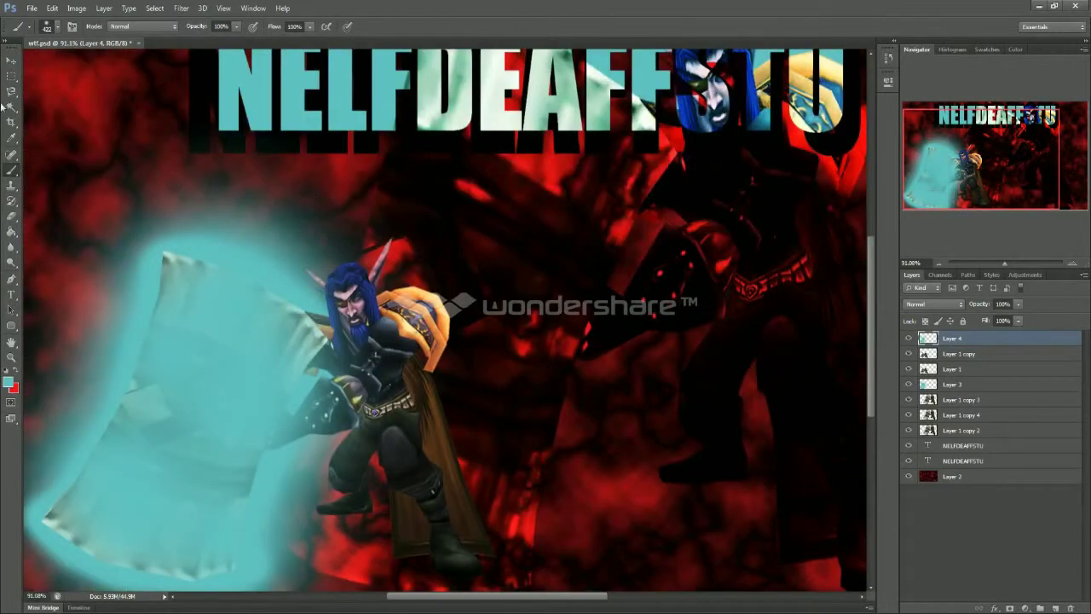
click(11, 91)
click(166, 254)
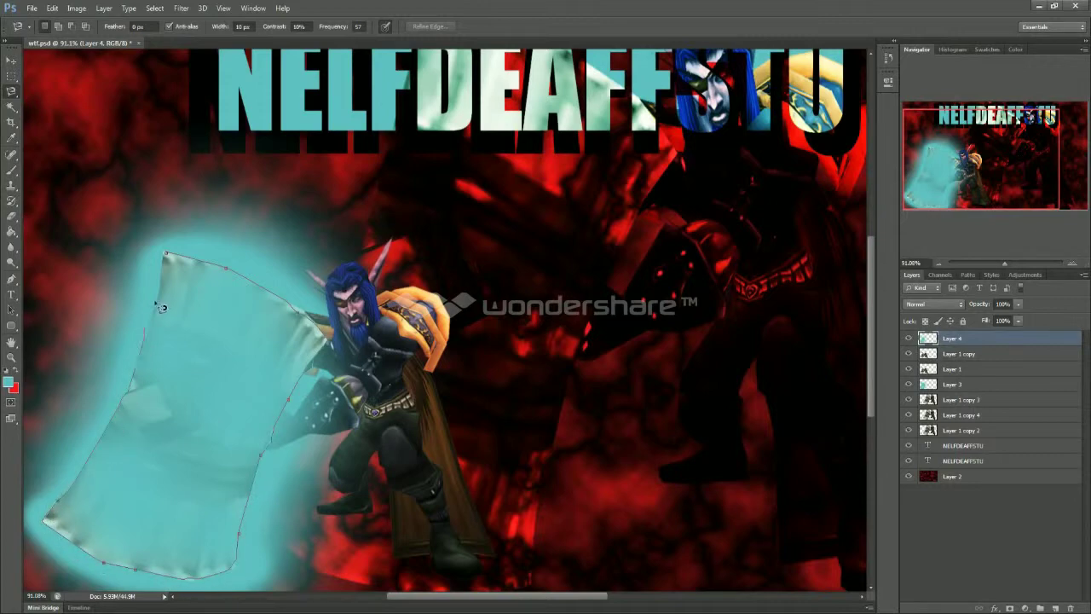
click(170, 258)
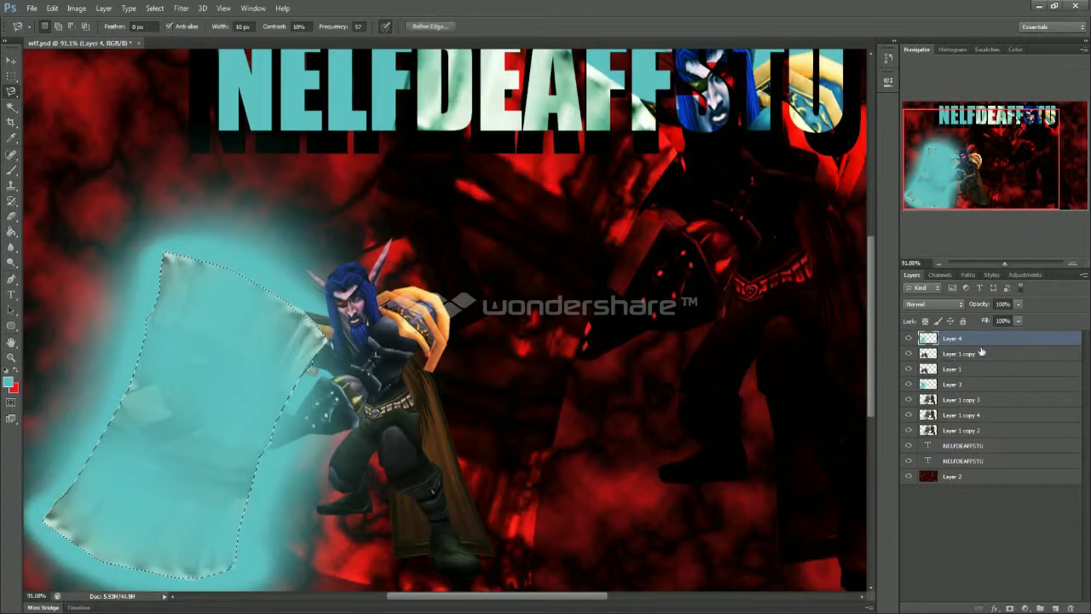
key(Delete)
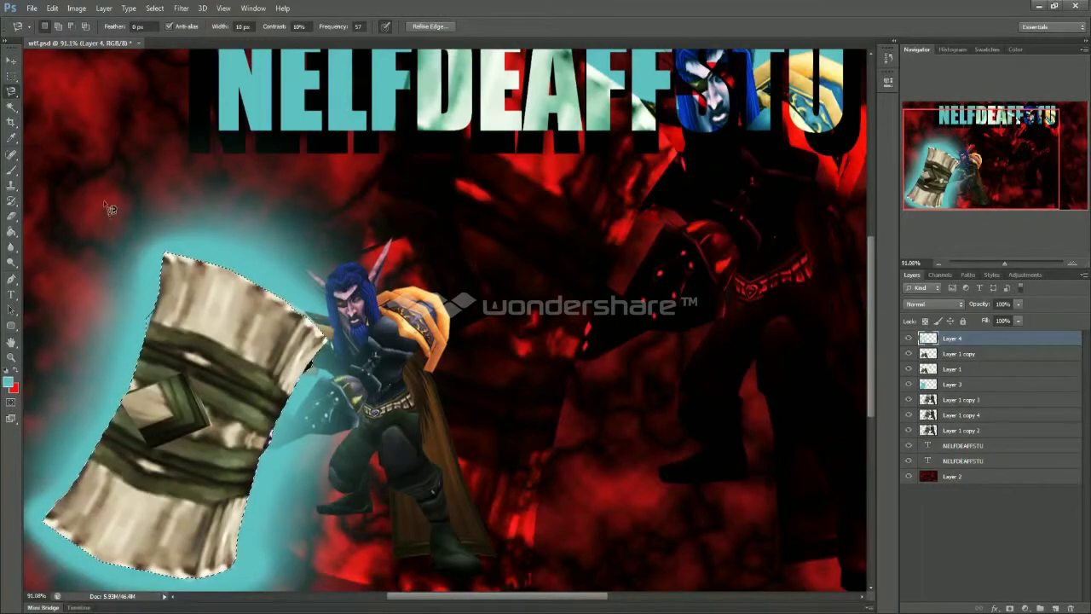
key(w)
key(ctrl+d)
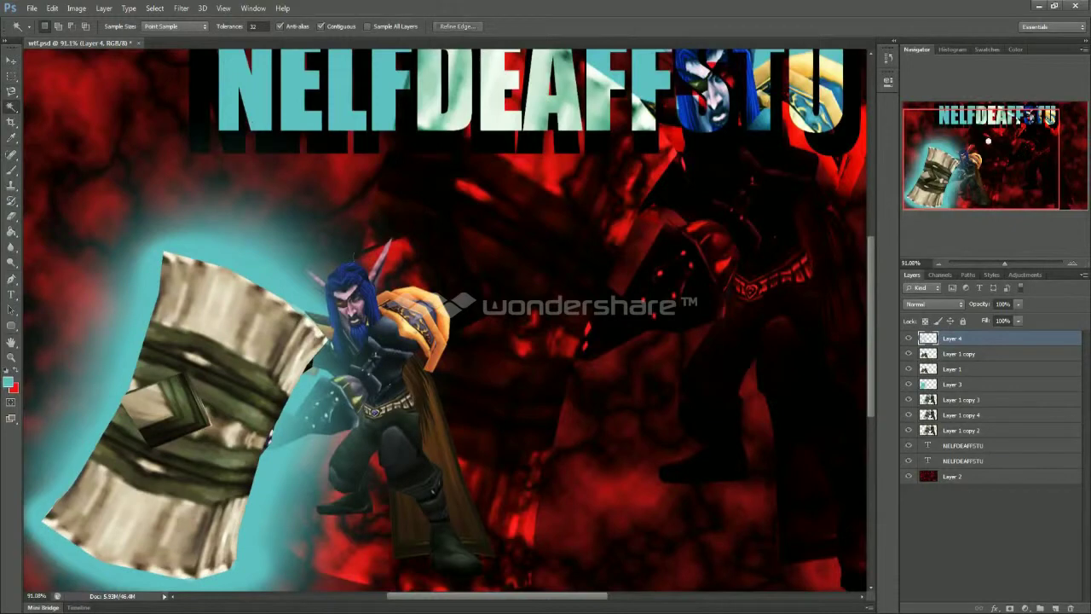
Create a new empty layer above Layer 4 and set the brush to 1 px with 100% hardness
scroll(989, 140, down, 2)
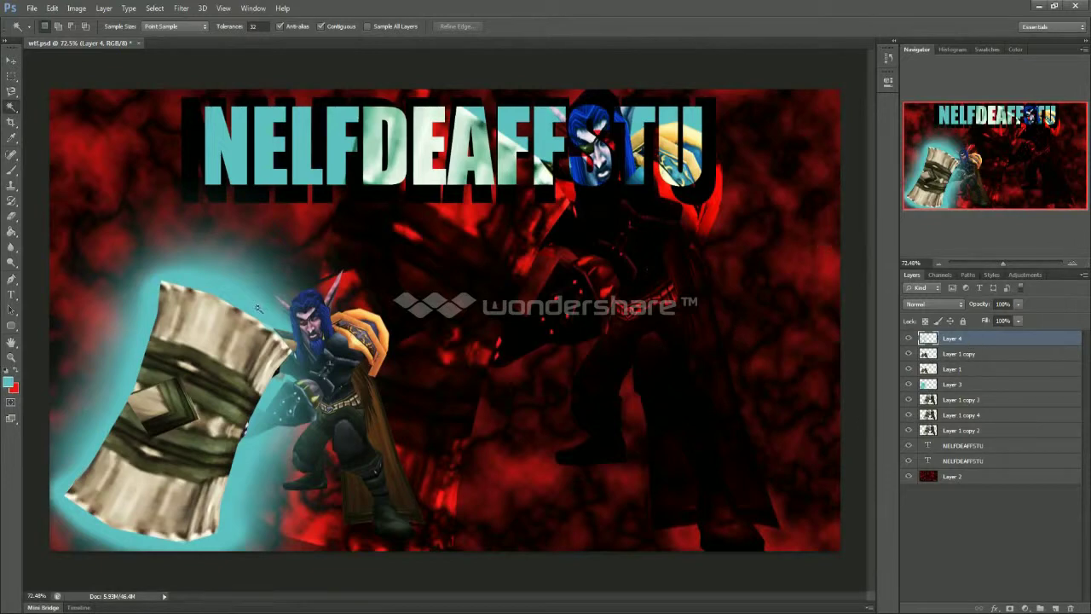
click(999, 479)
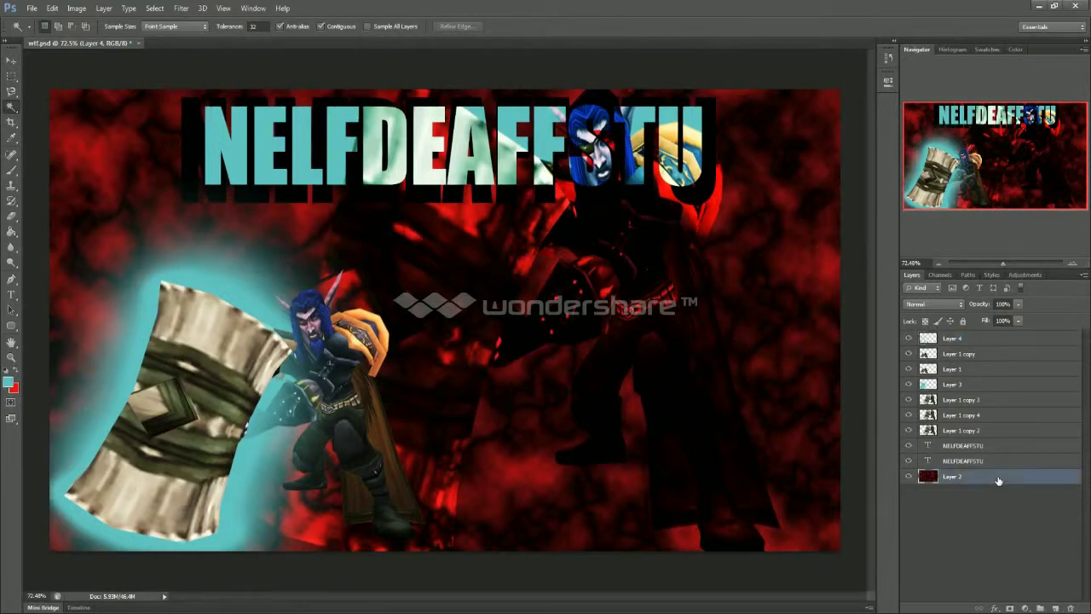
click(976, 339)
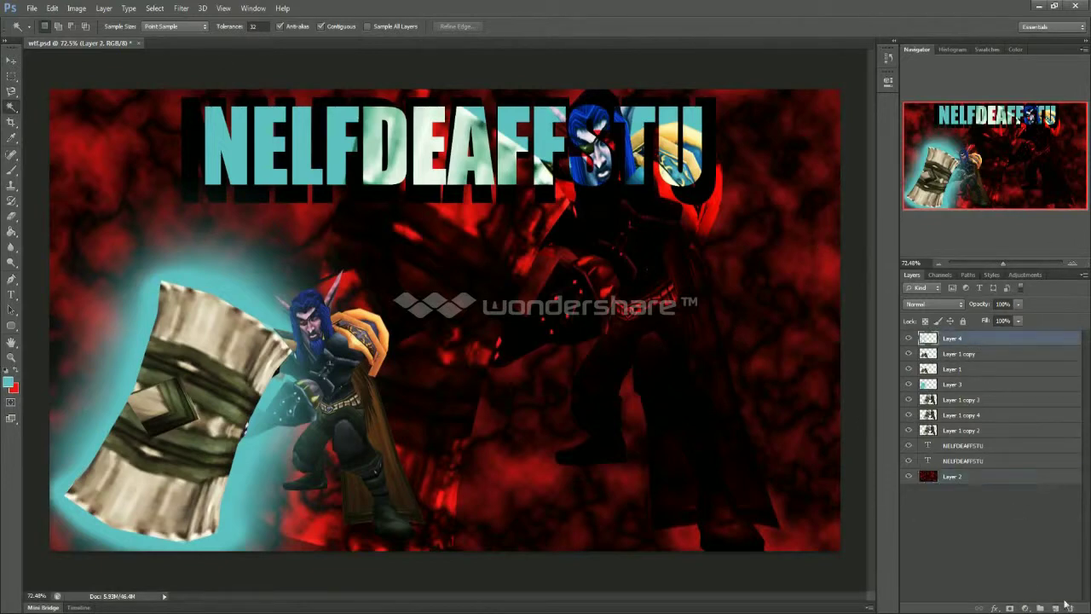
click(1058, 609)
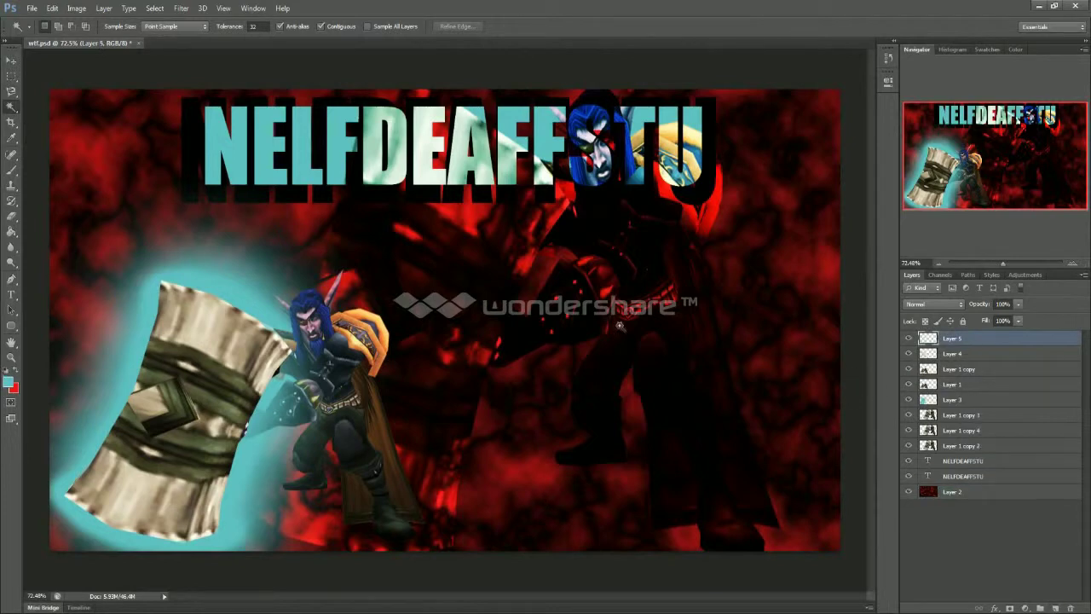
click(11, 170)
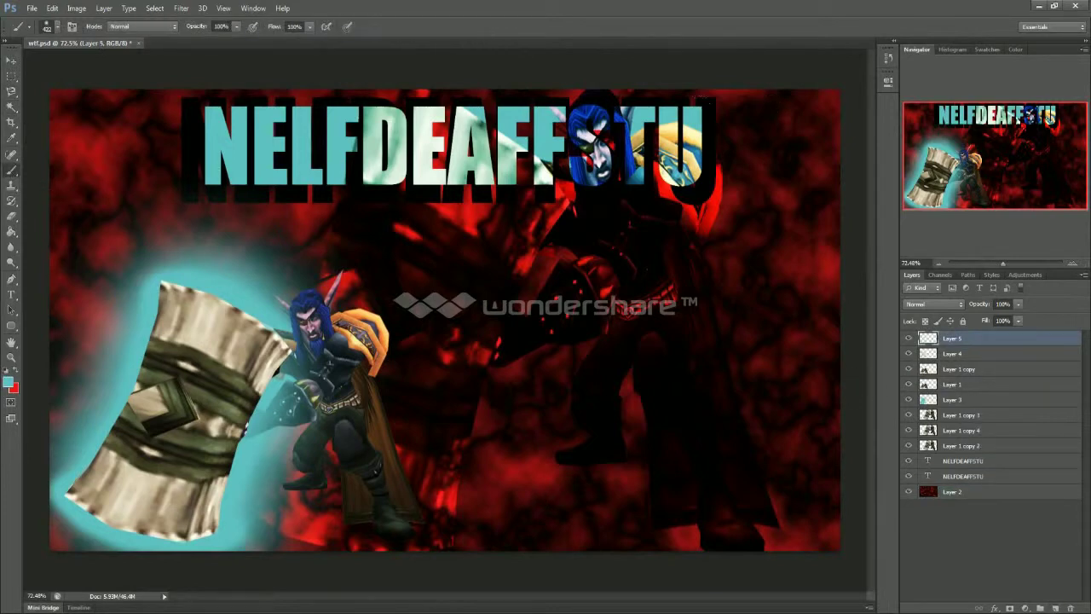
right_click(765, 168)
mouse_move(780, 195)
mouse_down()
mouse_move(771, 195)
mouse_move(887, 223)
mouse_up()
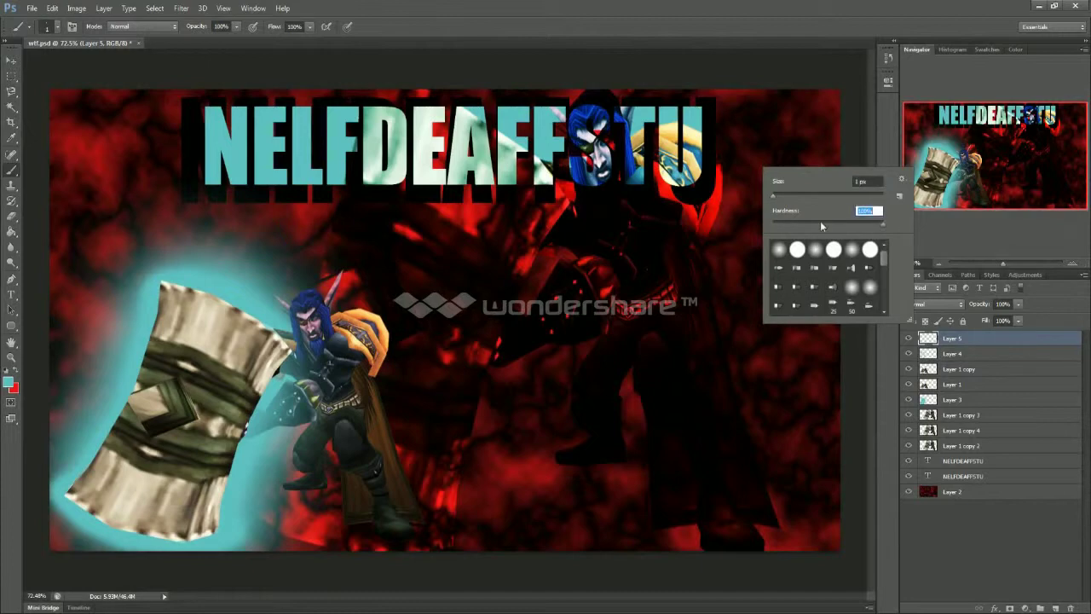
key(Return)
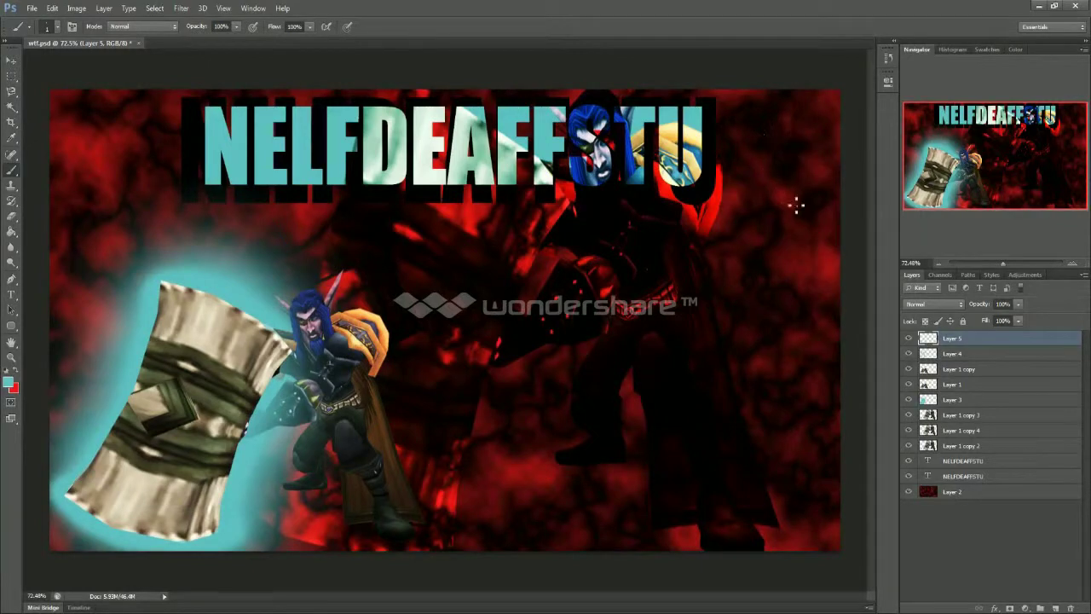
click(180, 8)
mouse_move(219, 171)
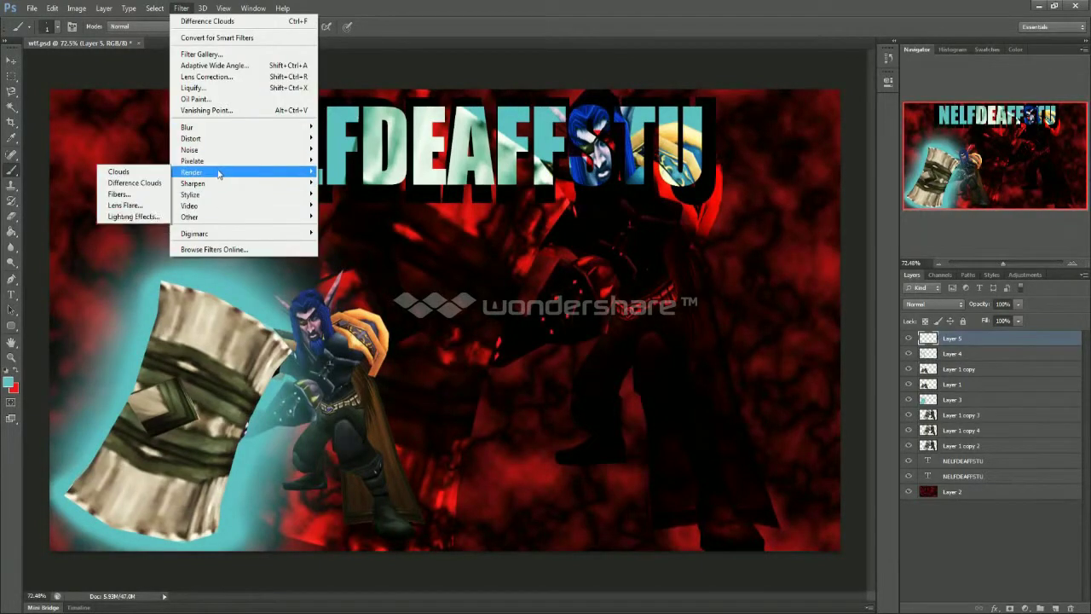
click(128, 204)
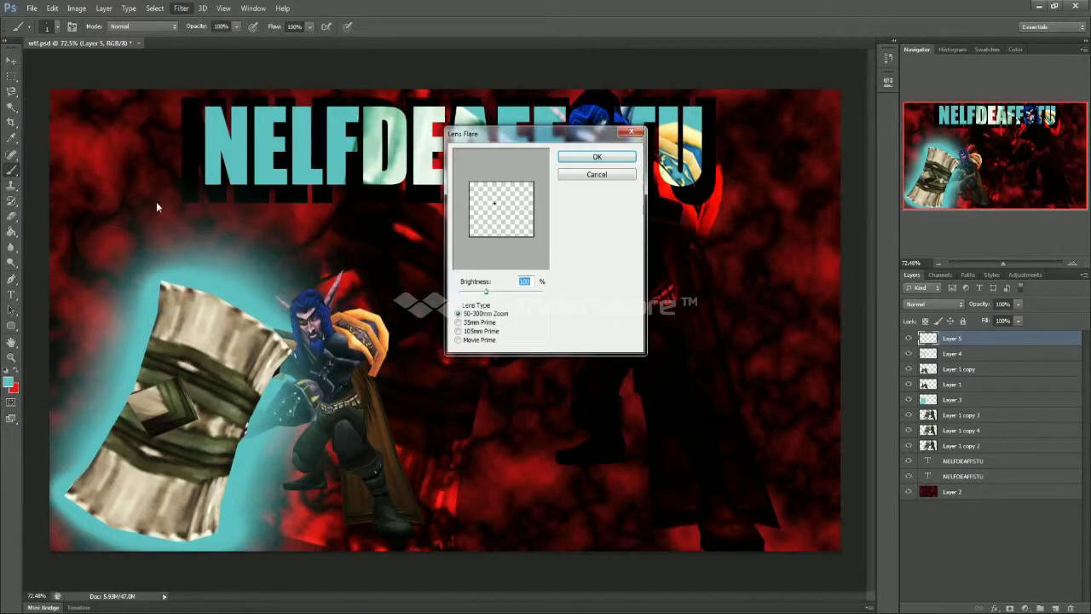
click(459, 340)
drag(486, 294, 524, 295)
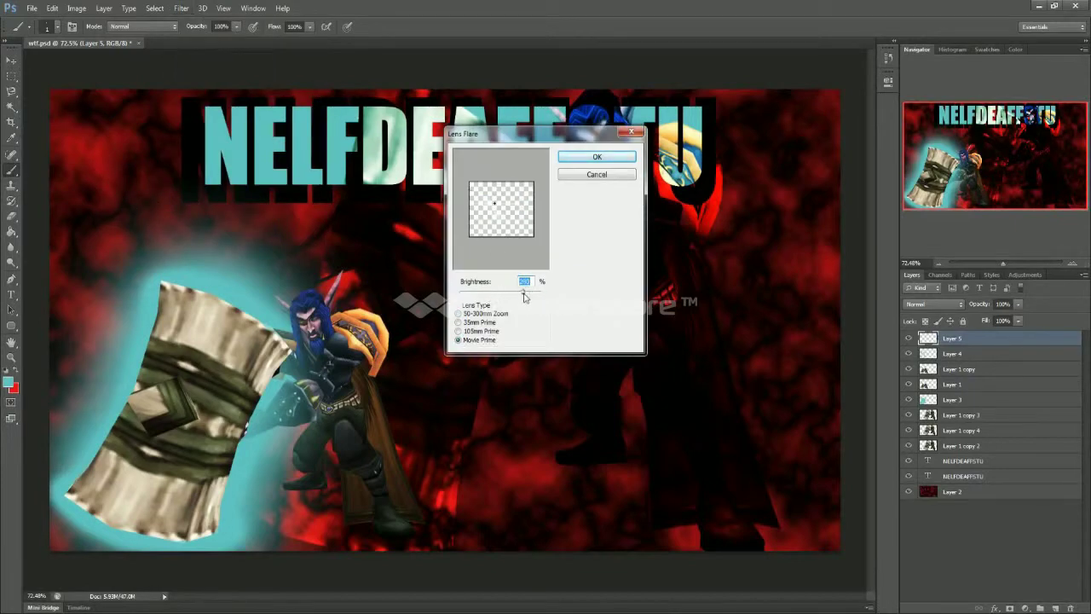
click(577, 174)
Start the Lighting Effects render filter on Layer 2, the red clouds background
click(953, 490)
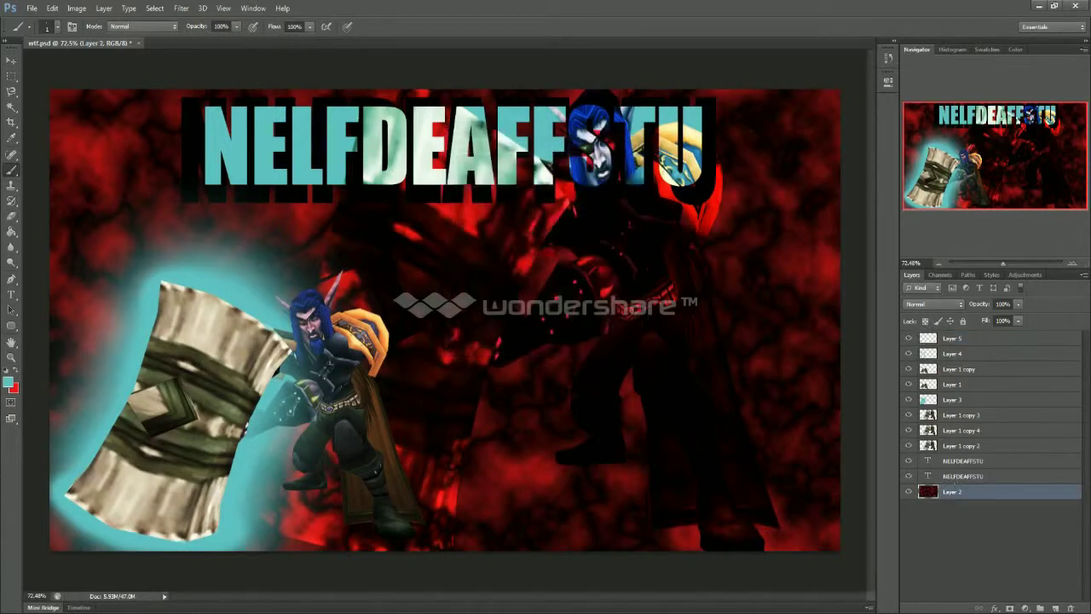
click(182, 8)
mouse_move(221, 171)
click(125, 219)
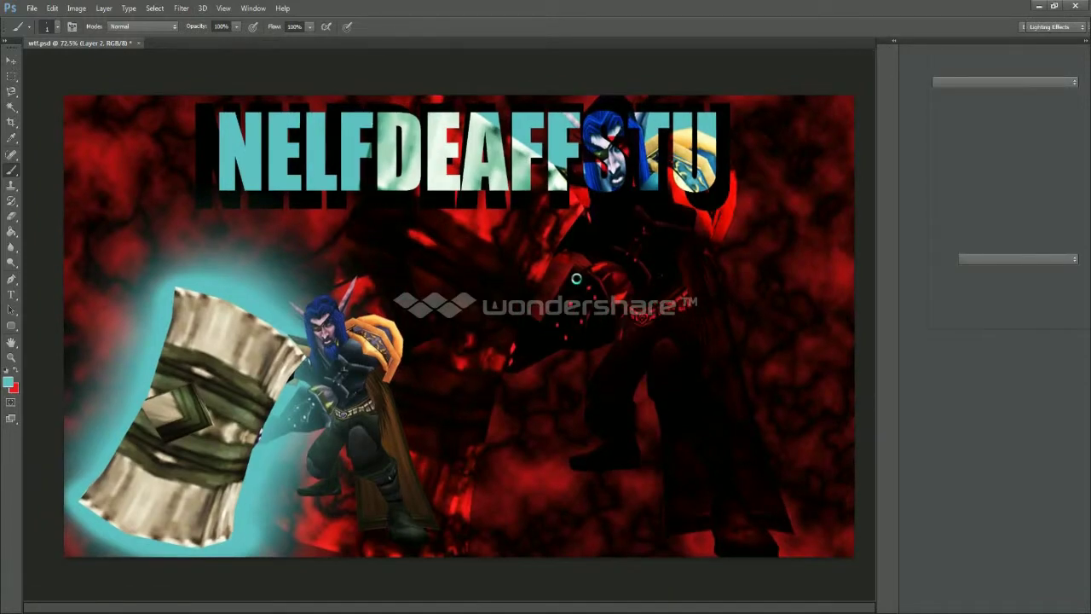
Bring up Windows Media Player, skip to the next track, and minimise the player
click(1008, 610)
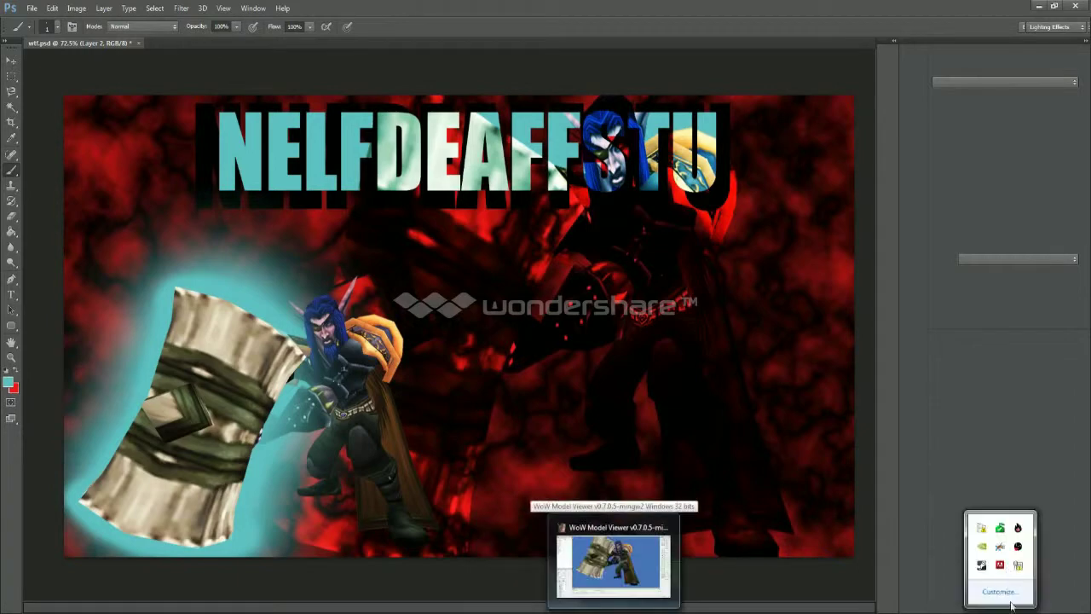
click(1018, 546)
click(743, 153)
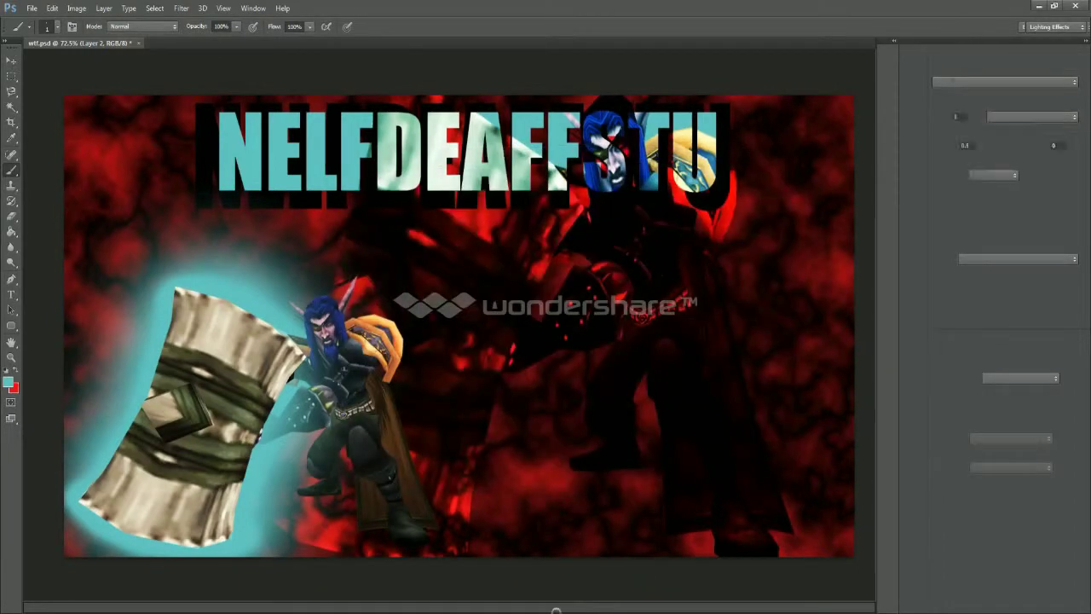
right_click(554, 611)
click(546, 595)
click(290, 610)
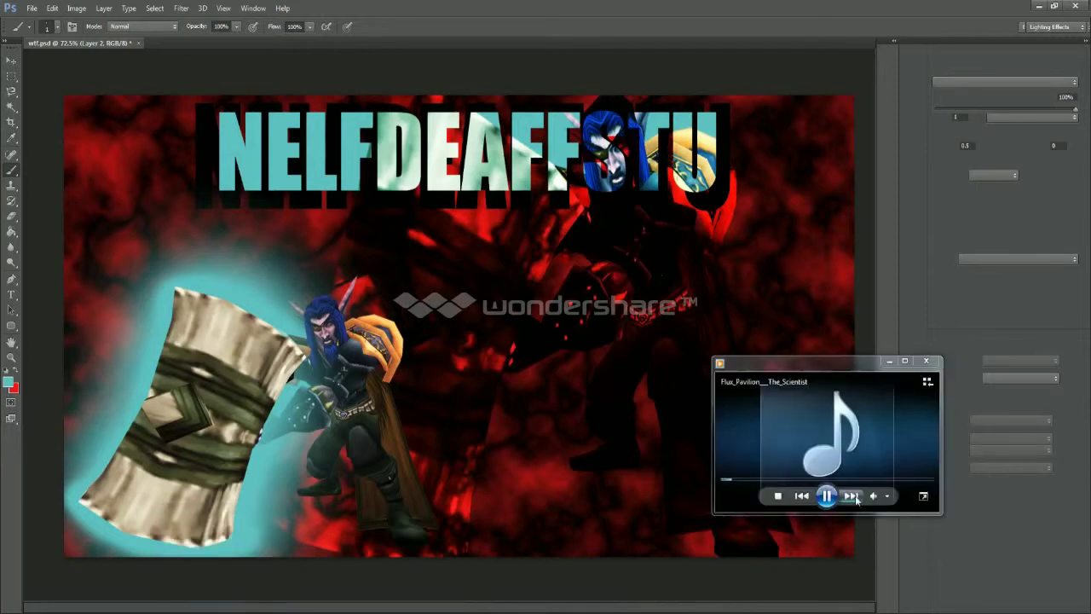
click(855, 499)
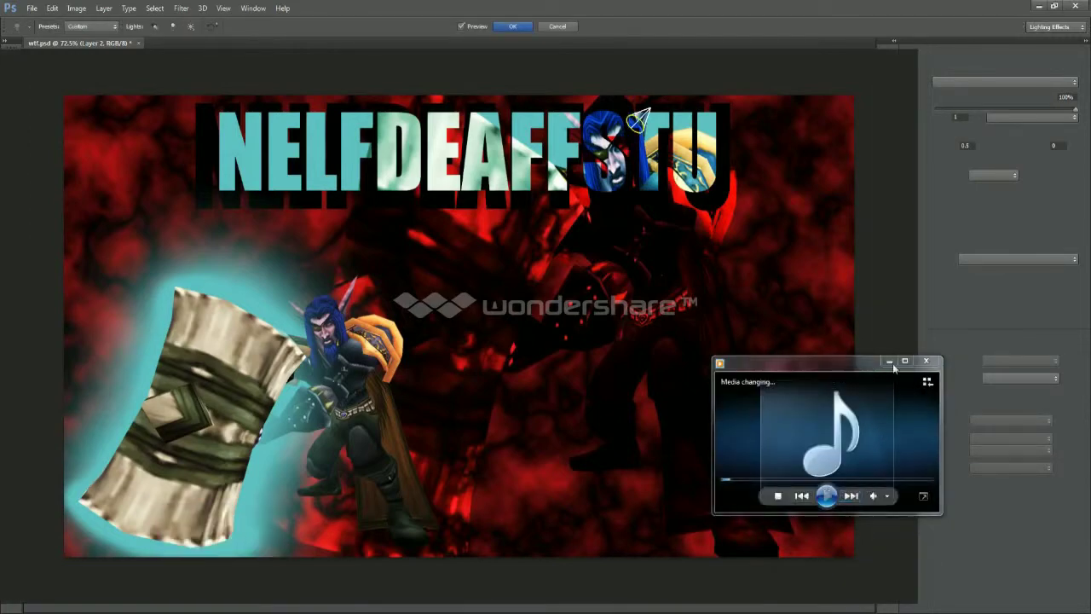
click(893, 364)
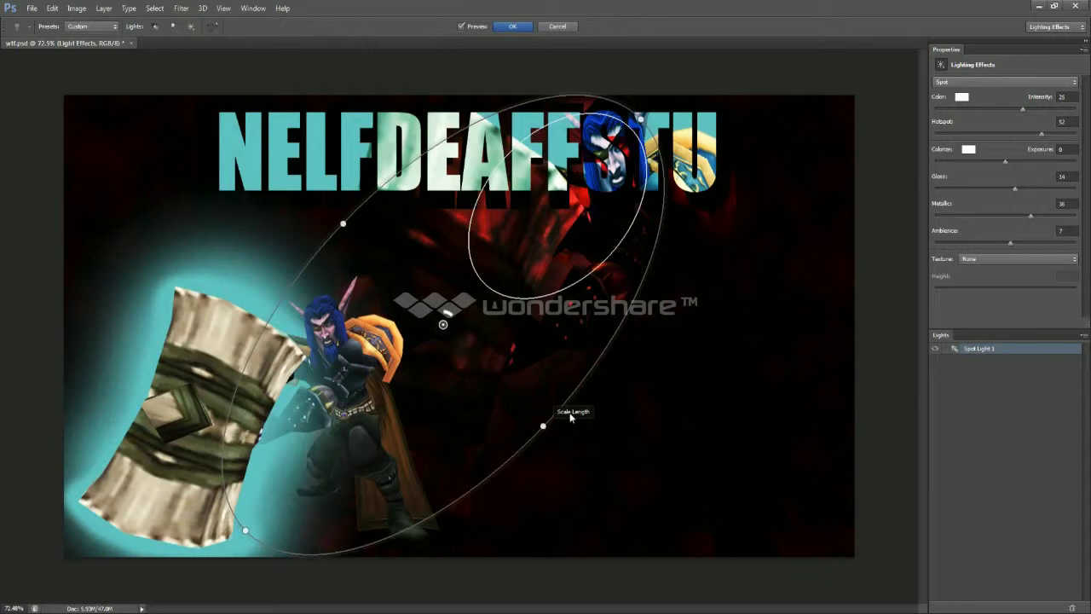
Widen the spot light's ellipse over the middle of the background, shrink its hotspot, and apply the lighting
drag(571, 417, 611, 464)
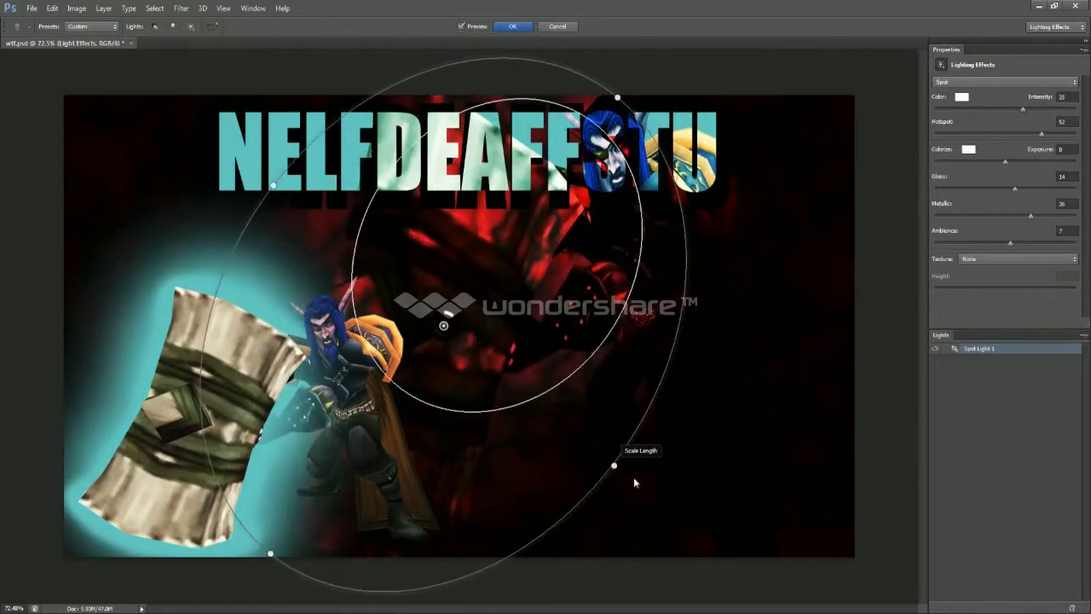
drag(635, 481, 638, 483)
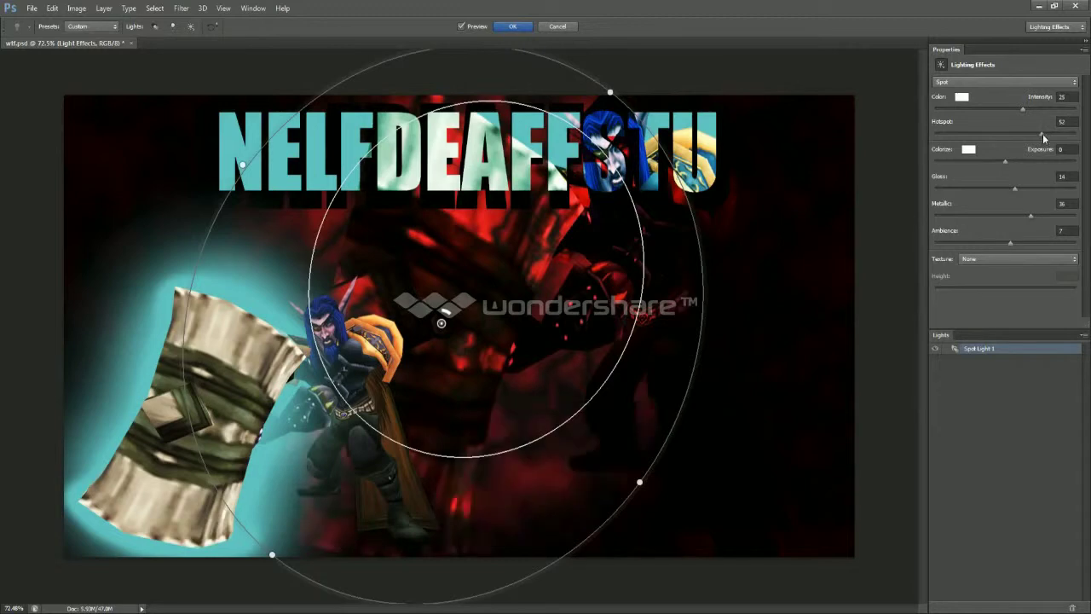
drag(1043, 134, 1028, 138)
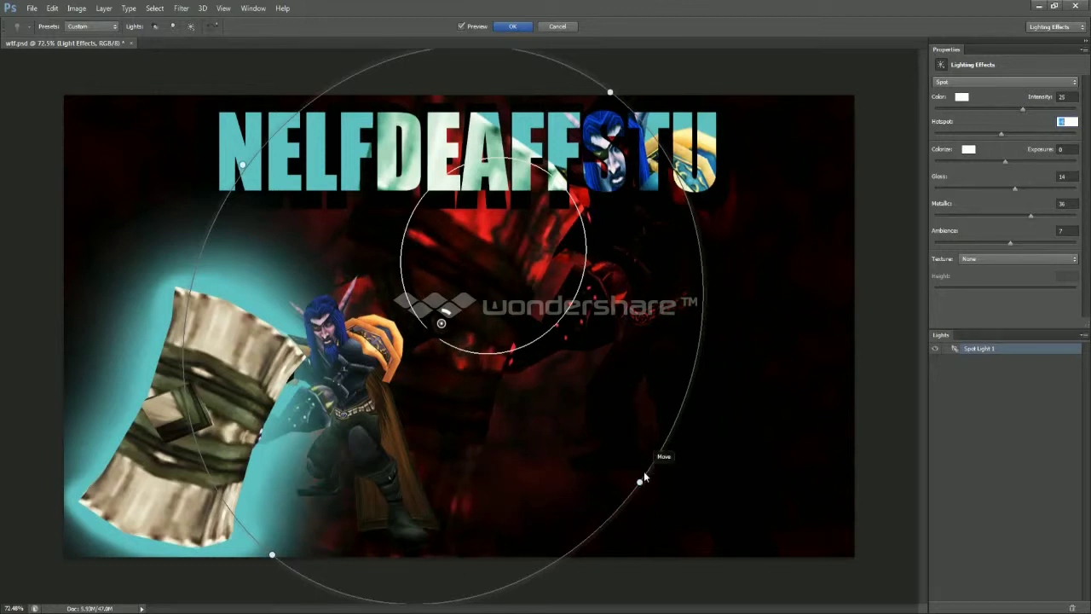
click(503, 28)
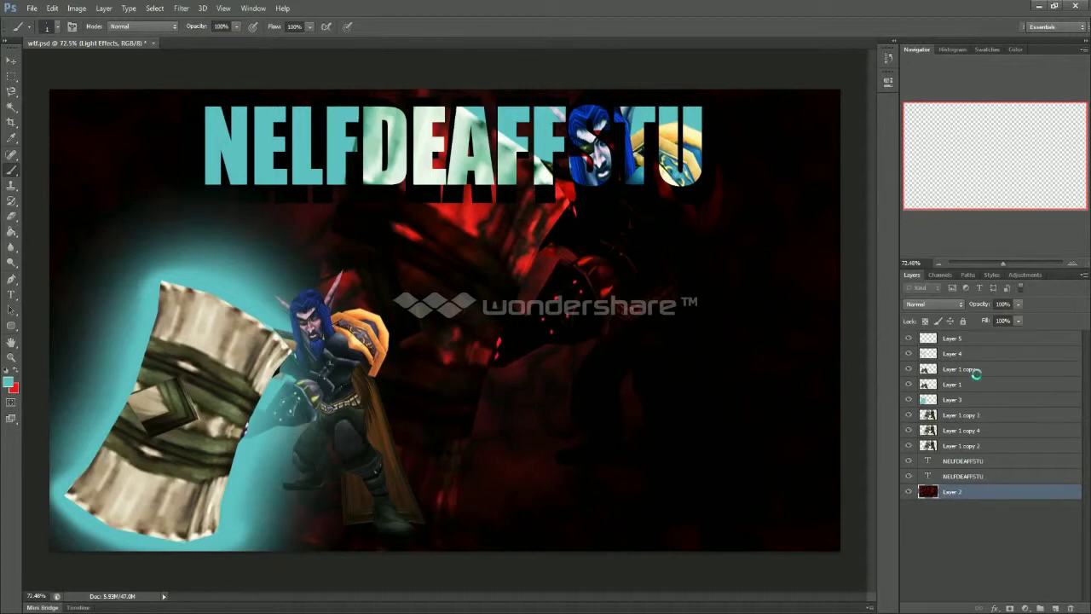
Duplicate the lit red clouds background, Layer 2, keeping the default copy name
right_click(977, 495)
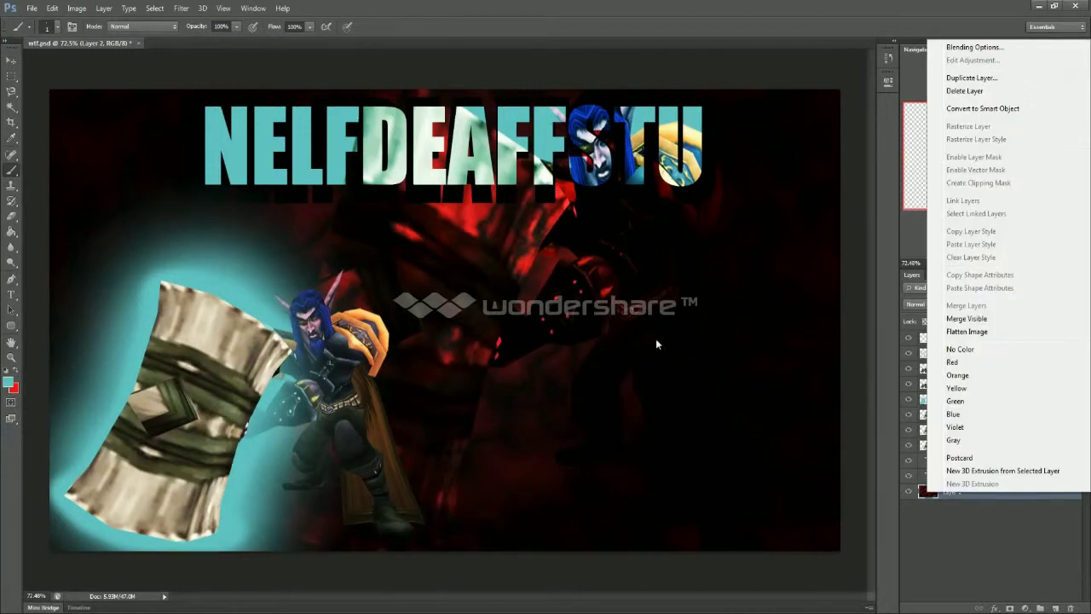
click(971, 77)
key(Return)
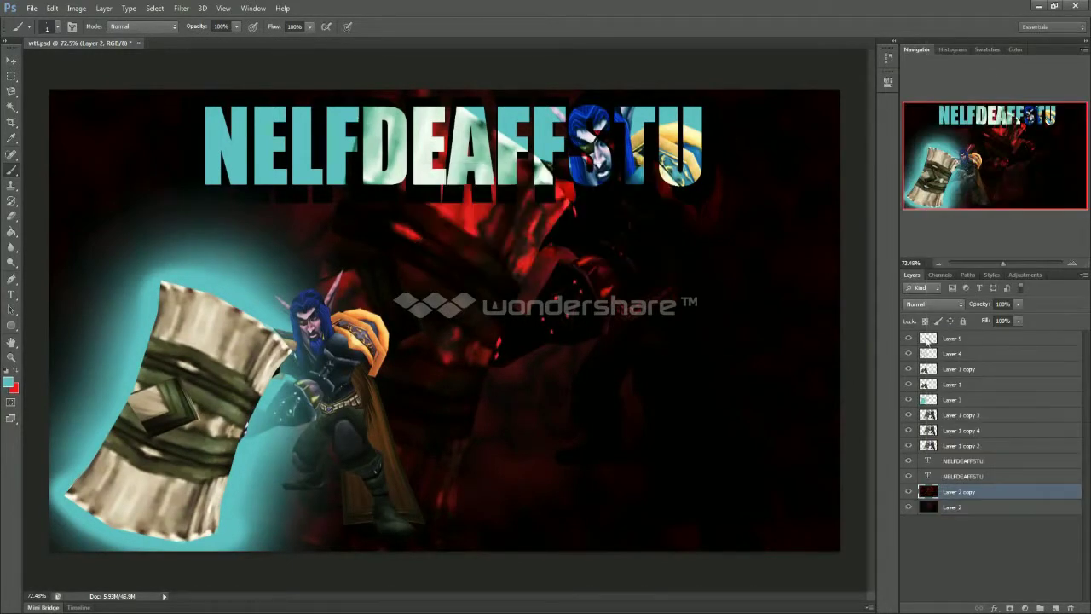
click(927, 339)
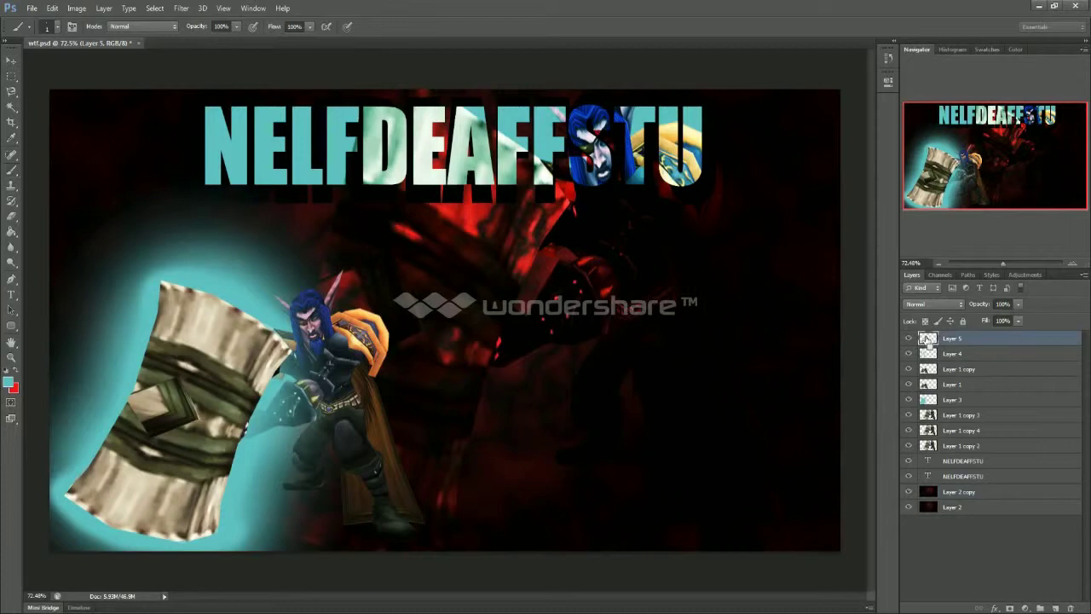
key(ctrl+t)
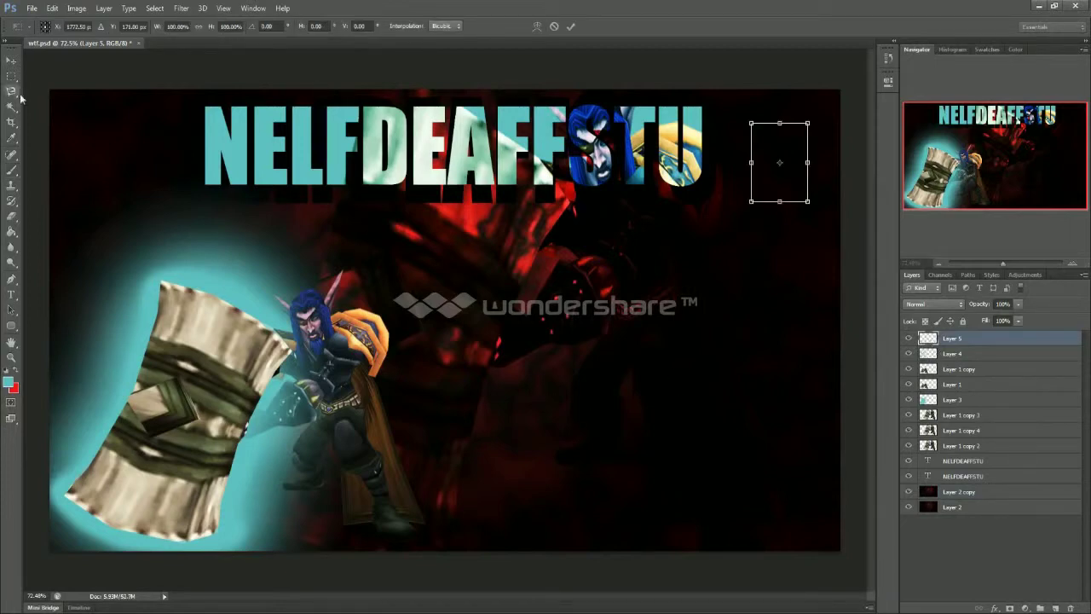
click(11, 60)
Shrink Layer 4 with Free Transform to about 90% width and 93% height, and lower its opacity to 65%
click(1009, 352)
key(ctrl+t)
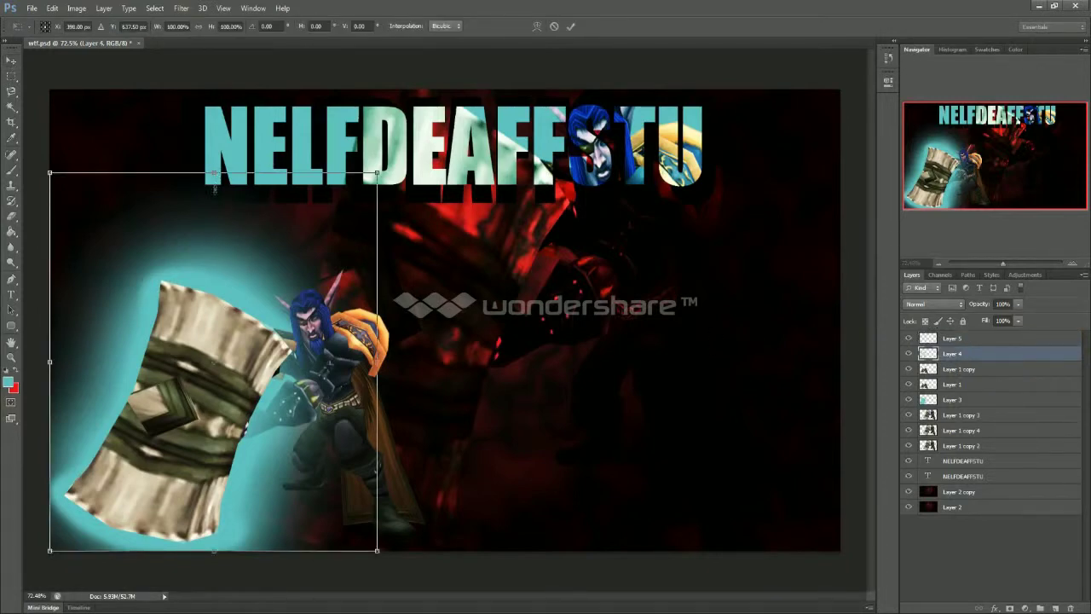
drag(213, 173, 215, 187)
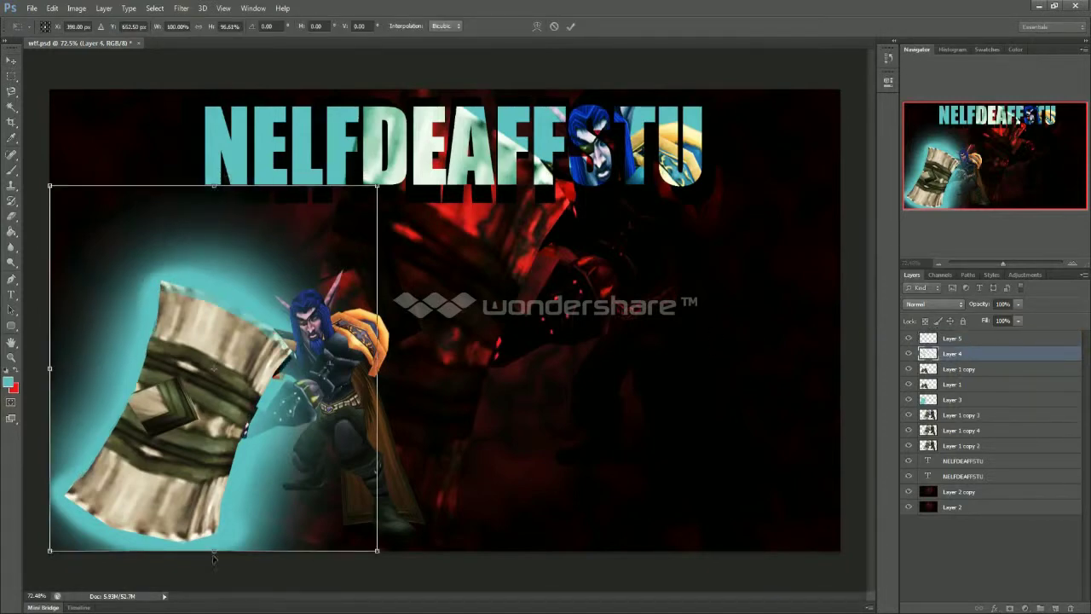
drag(216, 539, 215, 535)
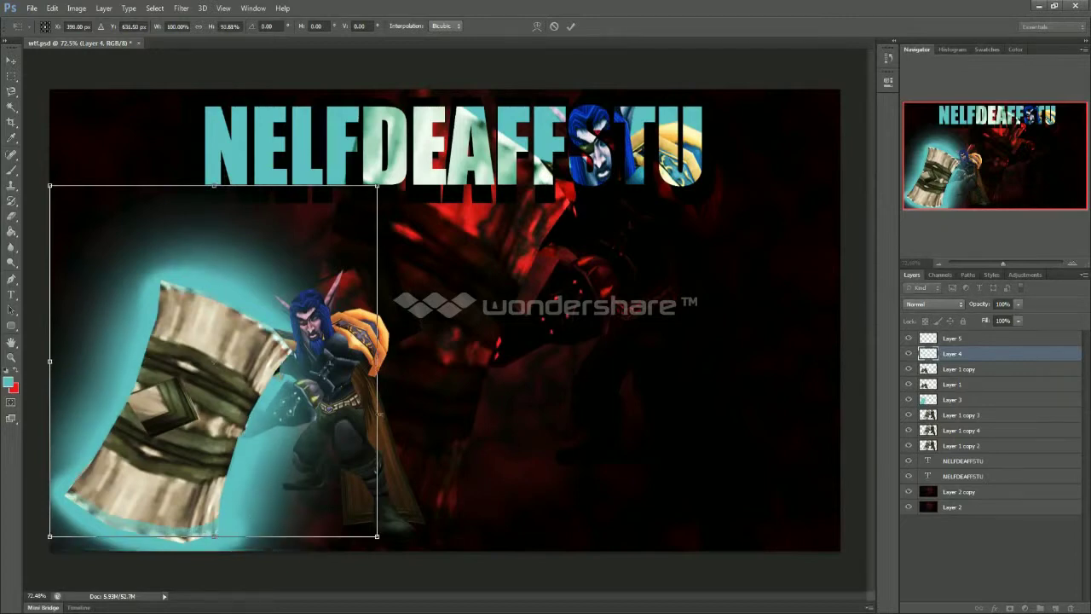
drag(377, 361, 359, 361)
drag(62, 367, 69, 371)
click(13, 63)
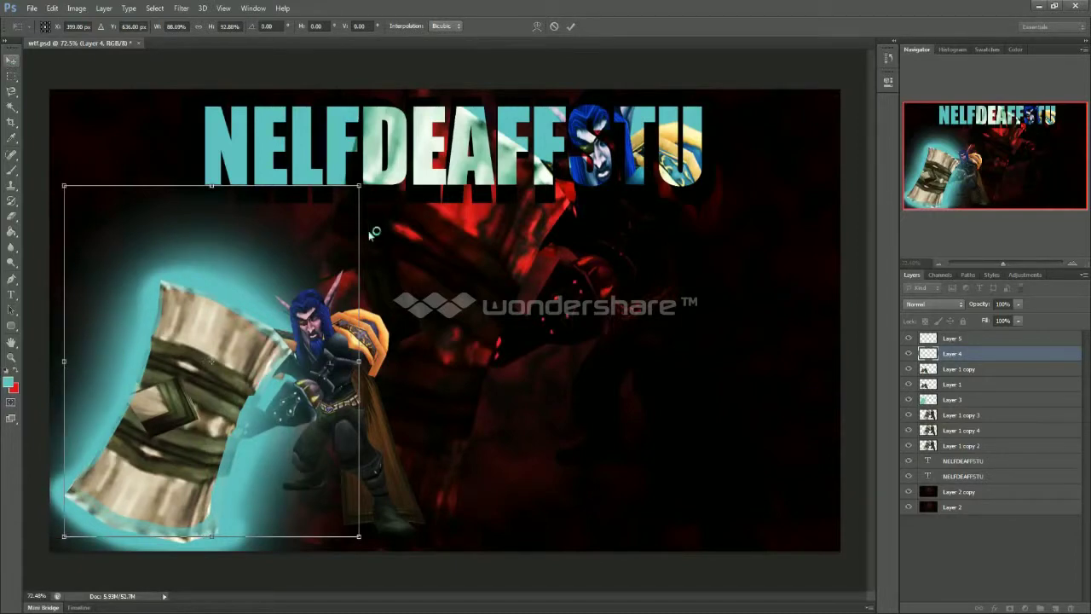
click(530, 237)
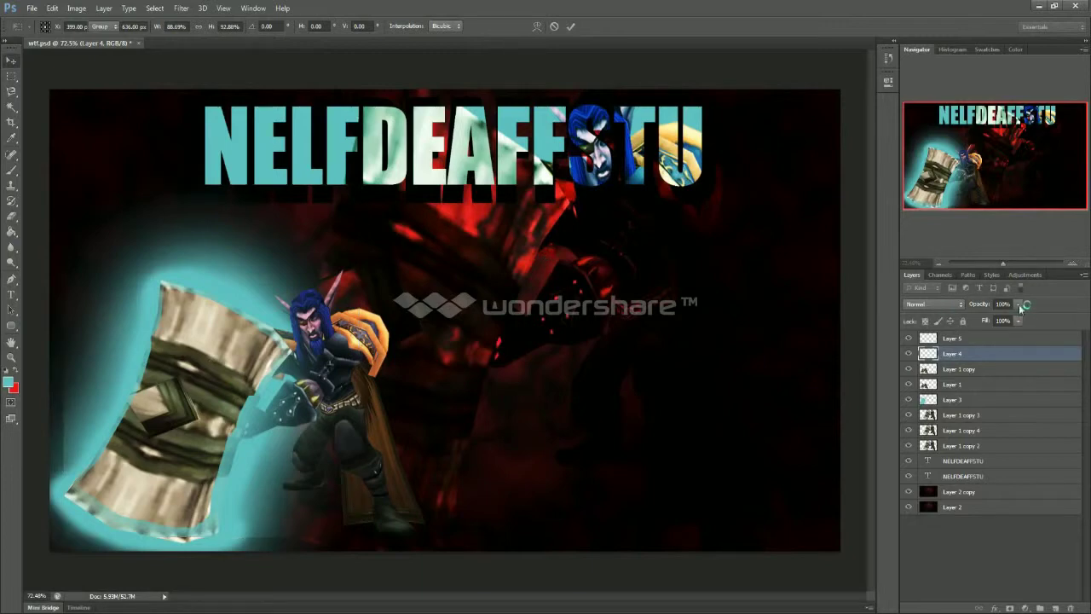
mouse_move(1018, 305)
mouse_down()
mouse_move(1011, 320)
mouse_move(993, 320)
mouse_move(1004, 314)
mouse_up()
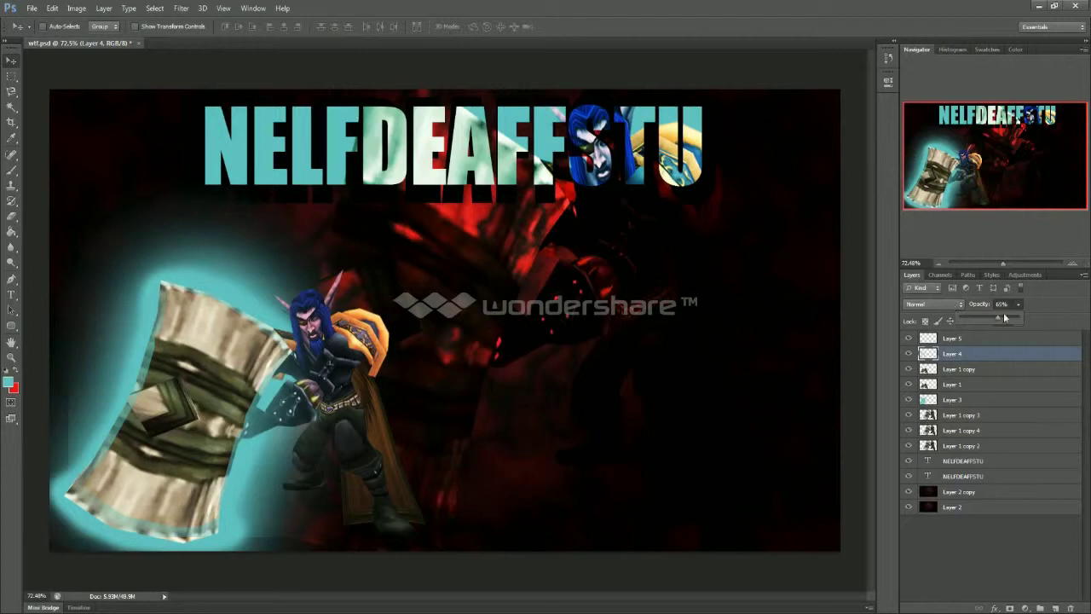
Try to render a 105mm Prime lens flare at 139% brightness on Layer 5, near the image's lower-left corner
click(961, 339)
click(181, 8)
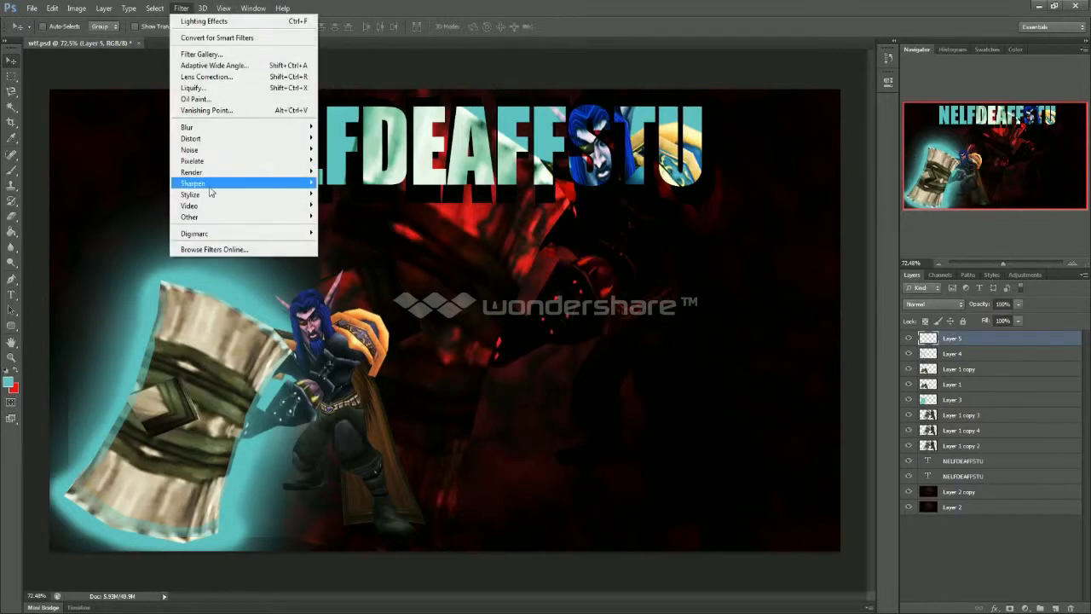
mouse_move(210, 178)
click(125, 210)
drag(580, 143, 715, 143)
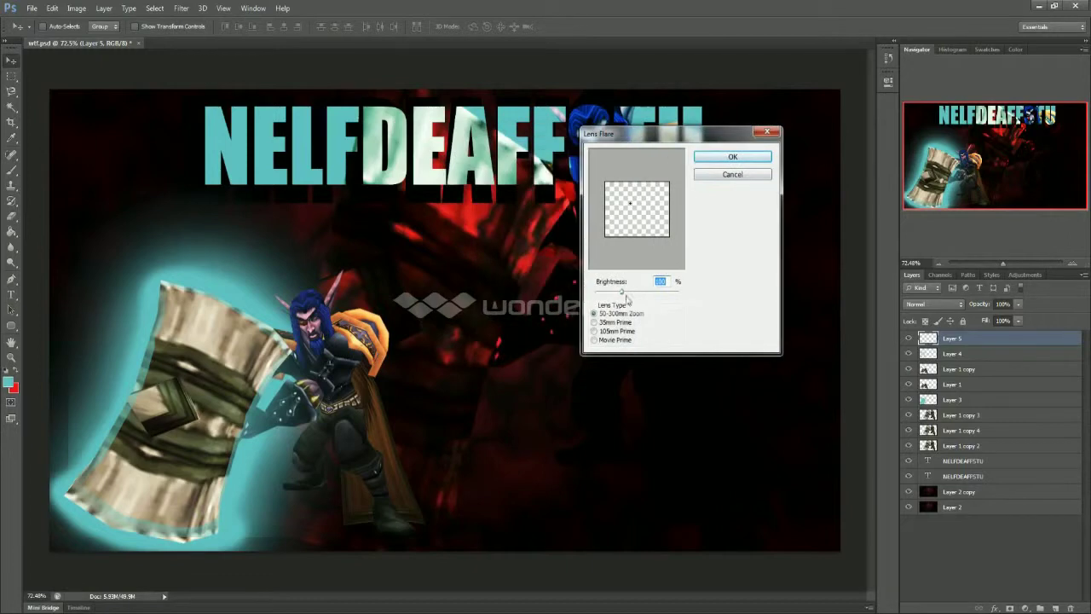
drag(622, 291, 632, 292)
click(595, 341)
click(614, 226)
click(720, 158)
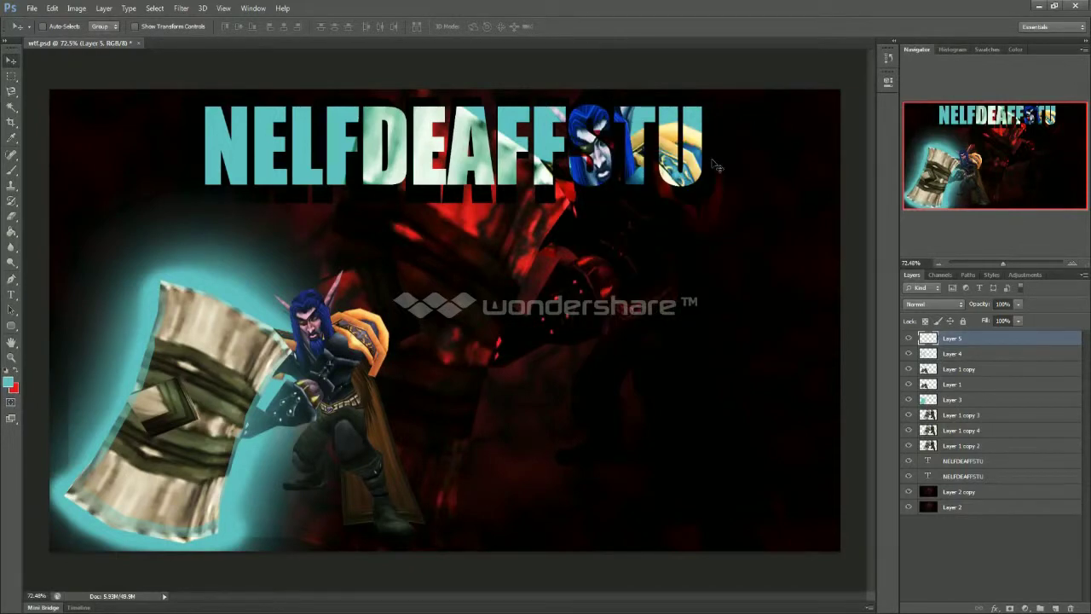
Try the Lens Flare filter on Layer 5 again, with the flare moved near the middle of the image
click(181, 9)
mouse_move(218, 173)
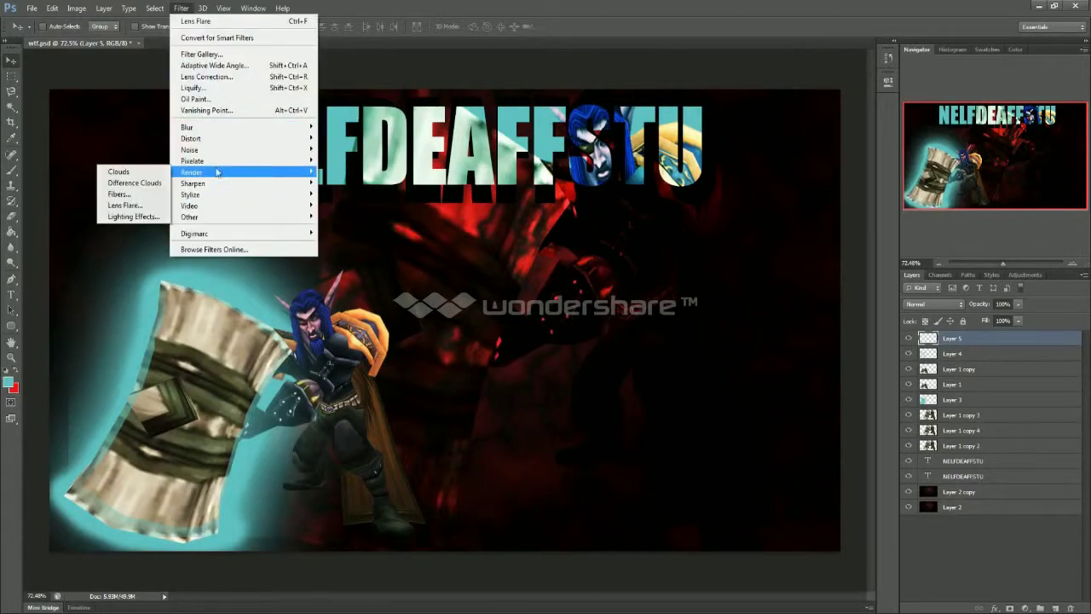
click(125, 205)
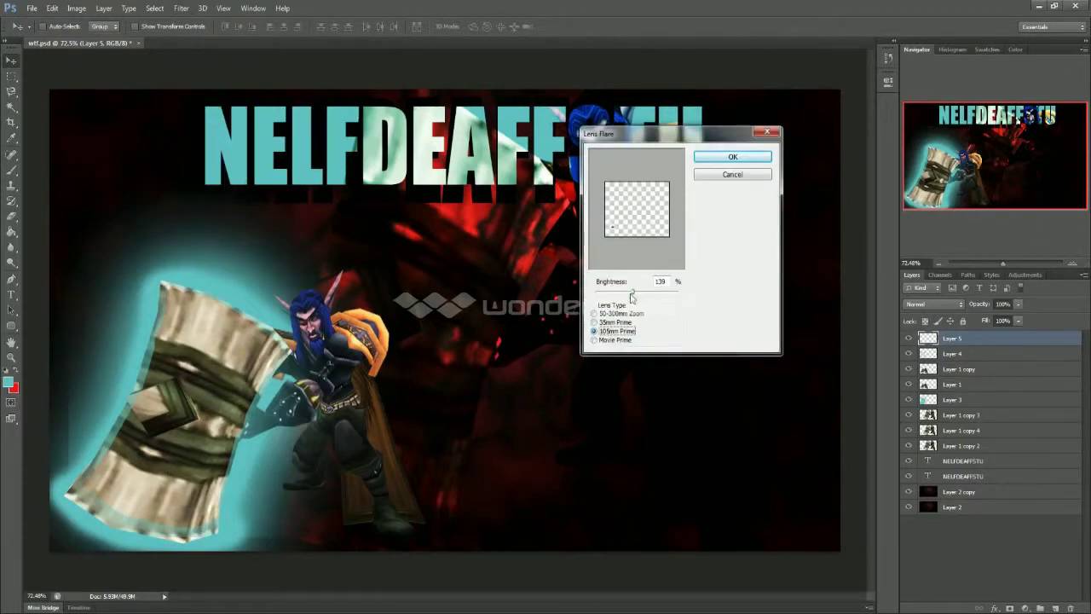
drag(613, 227, 642, 207)
click(714, 161)
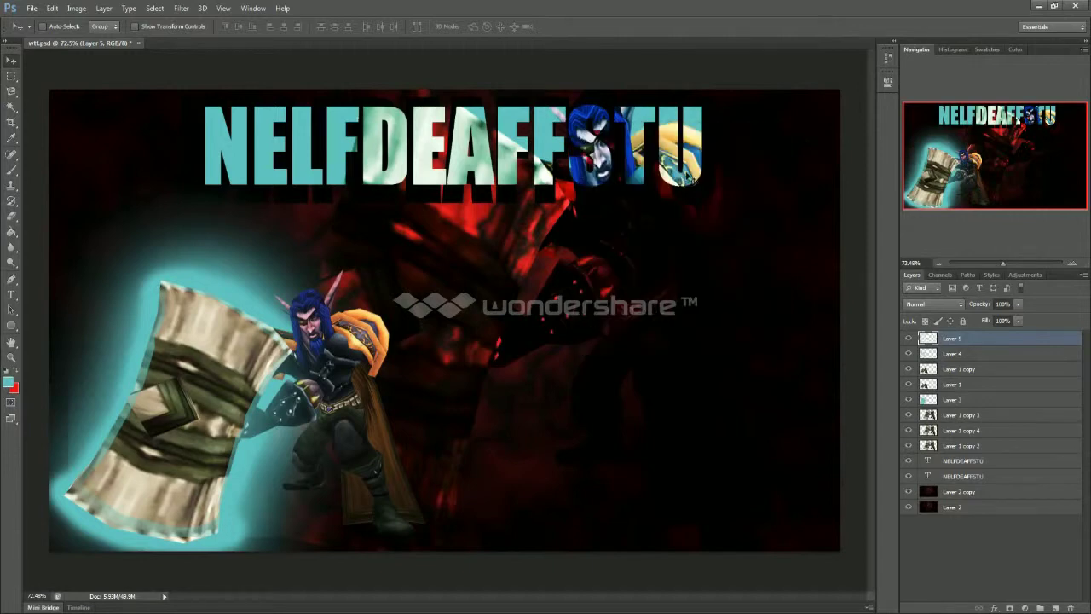
Delete Layer 5 and select the red clouds copy, Layer 2 copy
key(Delete)
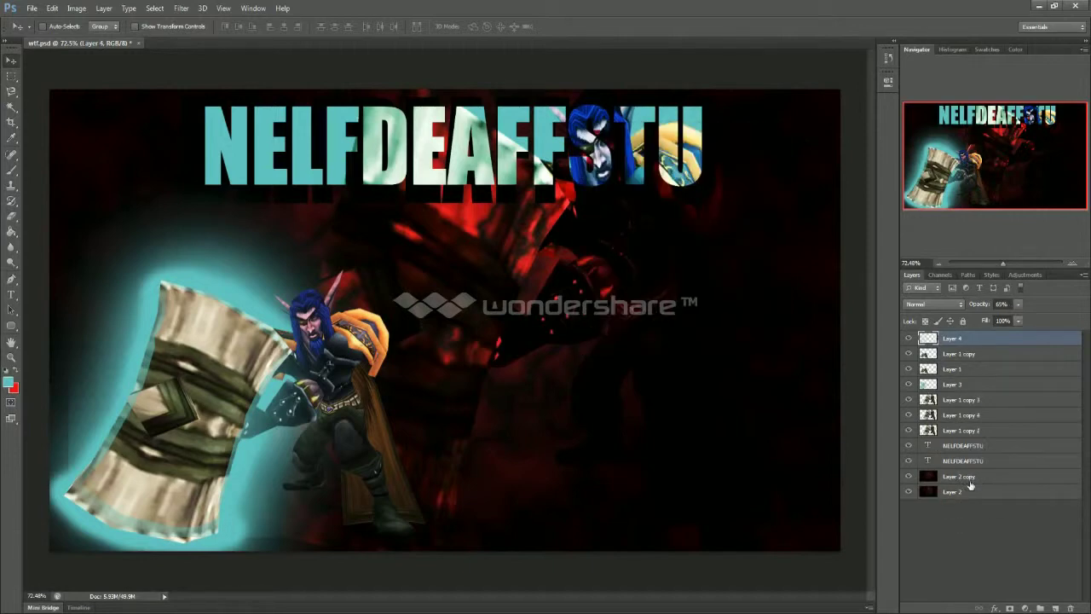
click(970, 487)
click(972, 480)
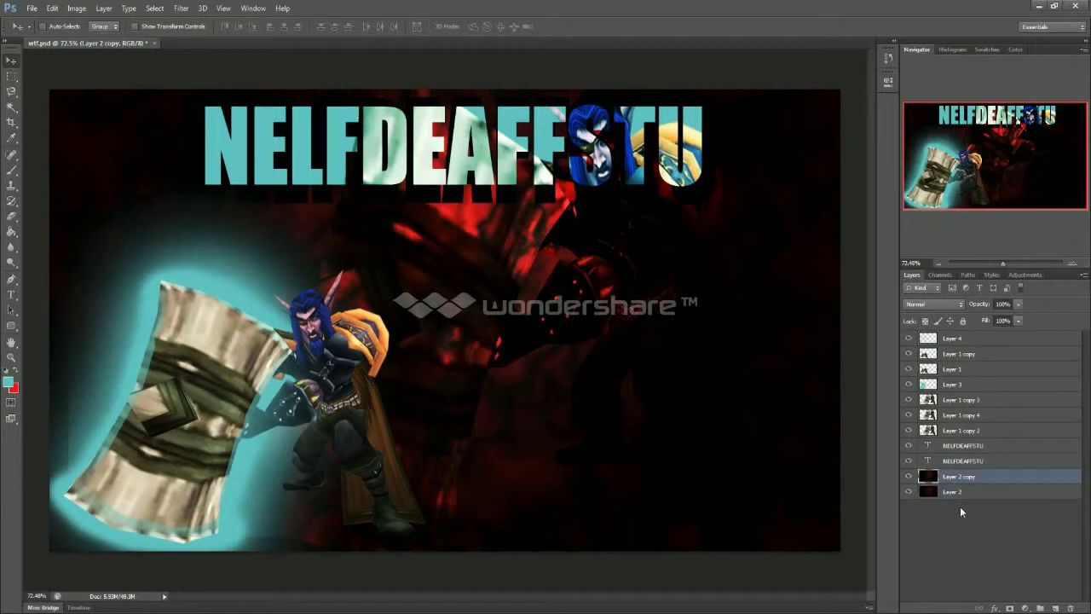
click(938, 355)
right_click(939, 359)
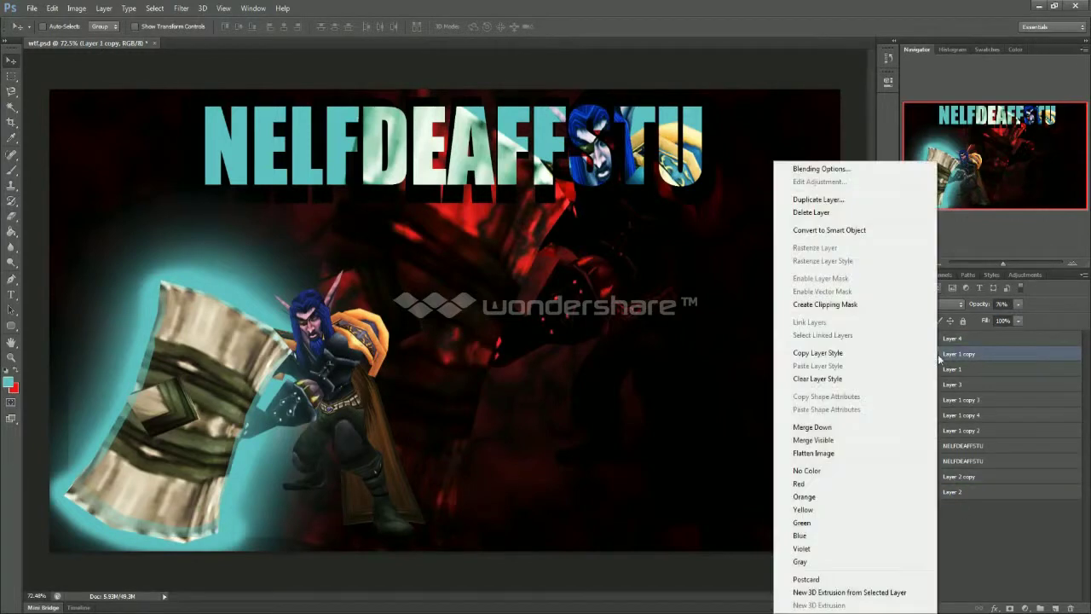
key(Escape)
right_click(951, 492)
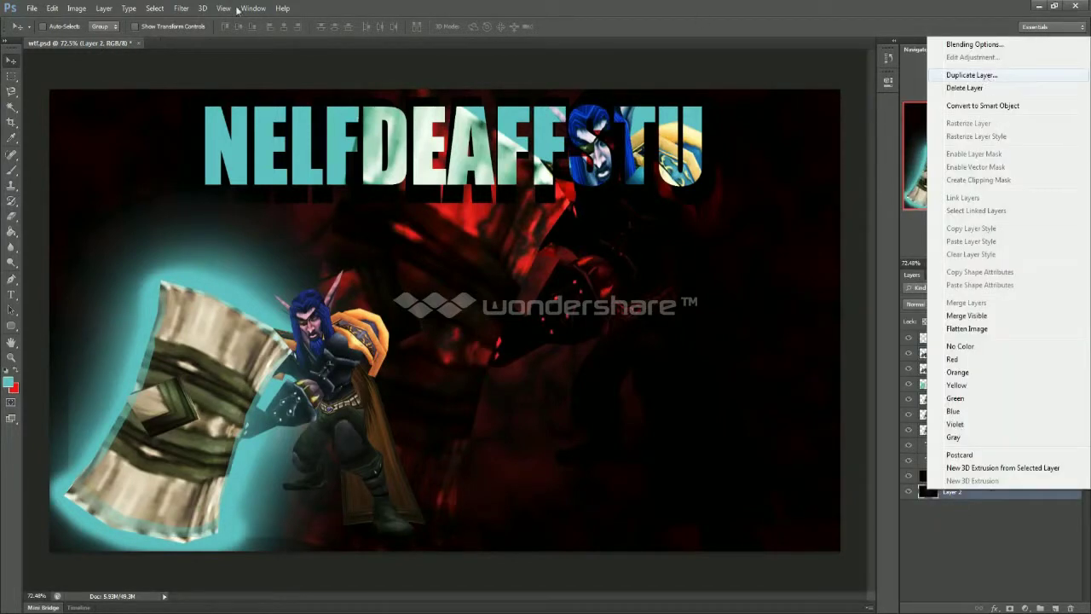
click(917, 475)
Set up a 105mm Prime lens flare at 139% brightness on Layer 2 copy, centred near the image's right edge
click(935, 477)
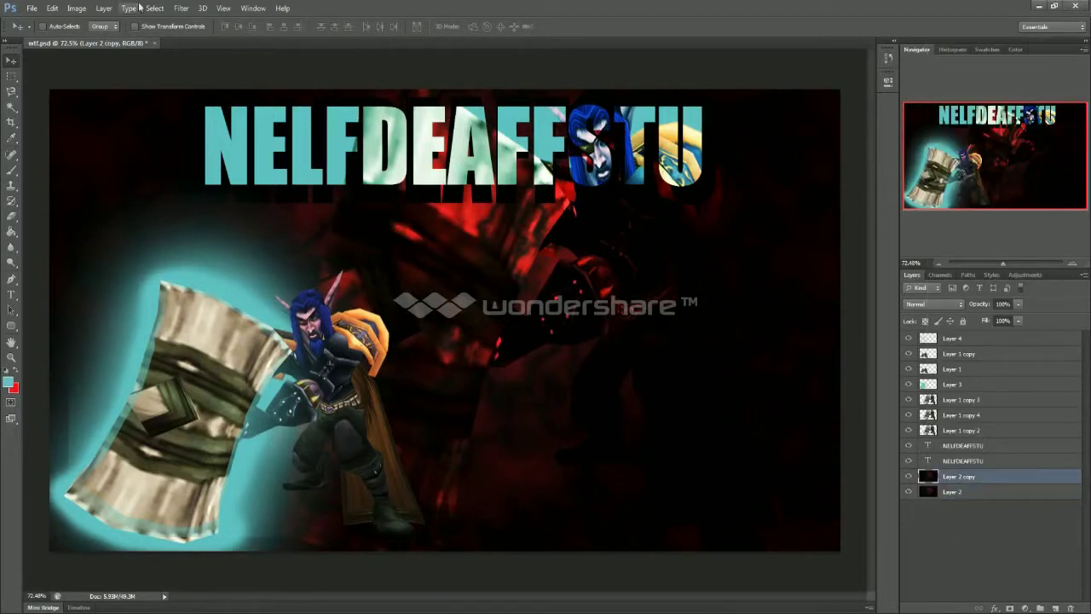
click(181, 8)
mouse_move(192, 172)
click(140, 206)
drag(683, 133, 793, 145)
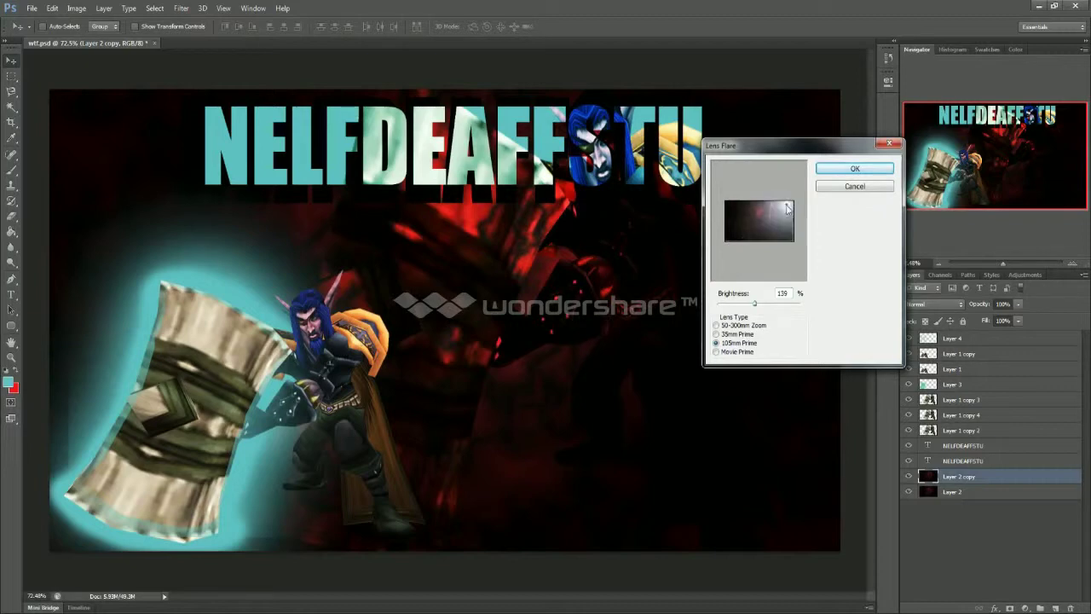
click(716, 351)
mouse_move(780, 219)
mouse_down()
mouse_move(783, 235)
mouse_move(782, 214)
mouse_up()
click(716, 343)
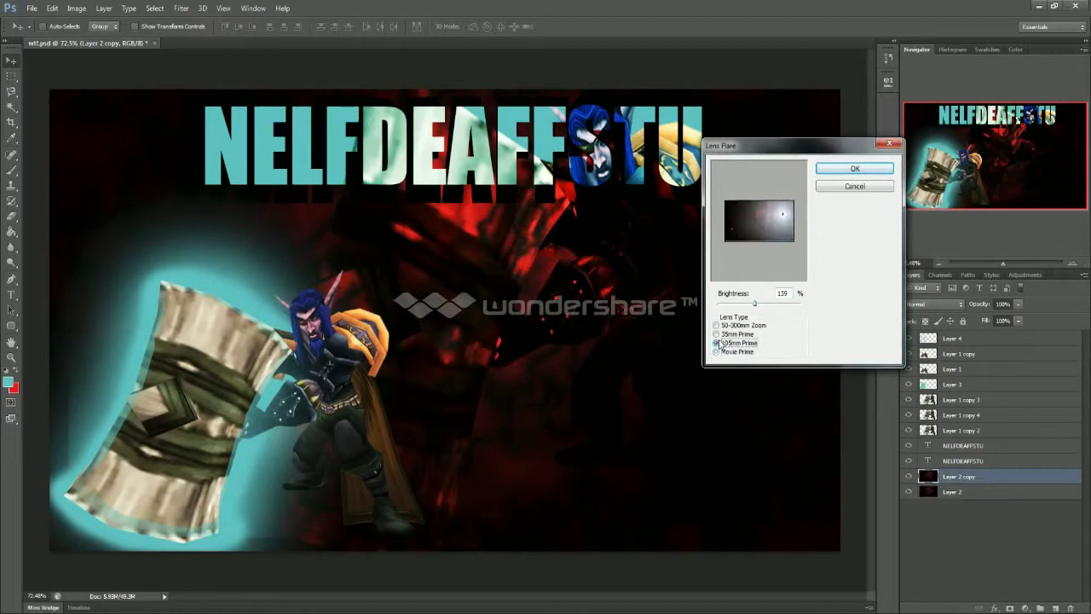
Apply a 50-300mm Zoom lens flare at 139% brightness to Layer 2 copy and set the layer's blend mode to Overlay
click(716, 334)
click(716, 325)
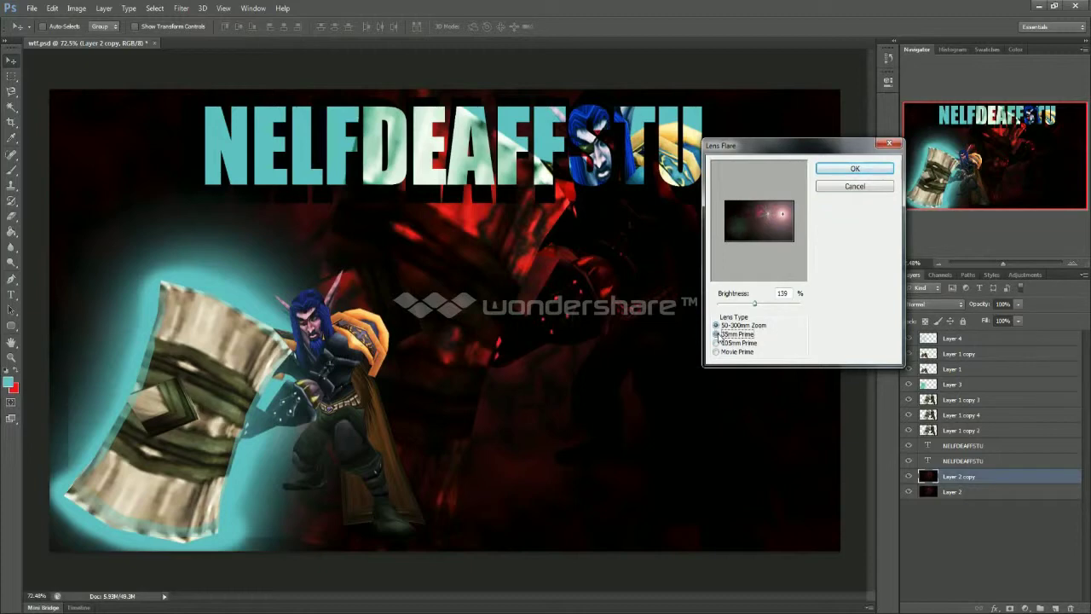
click(840, 170)
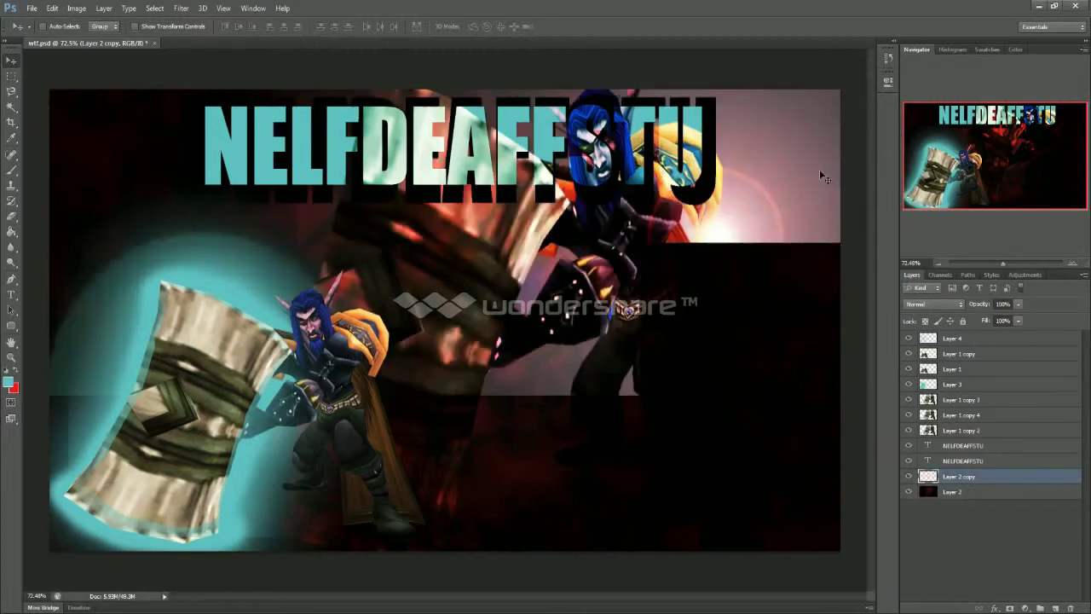
click(933, 304)
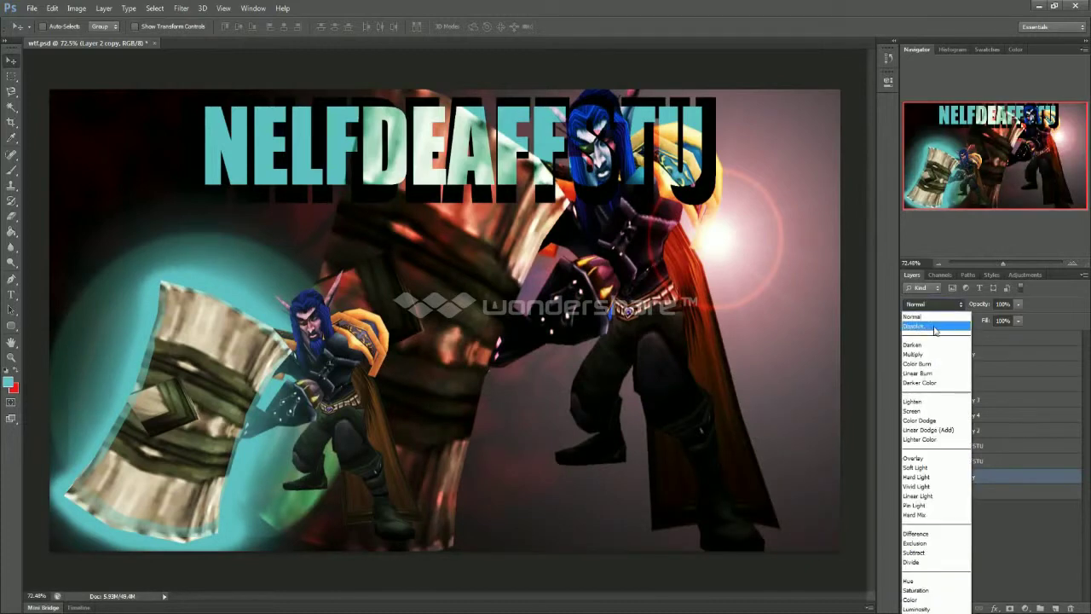
click(955, 458)
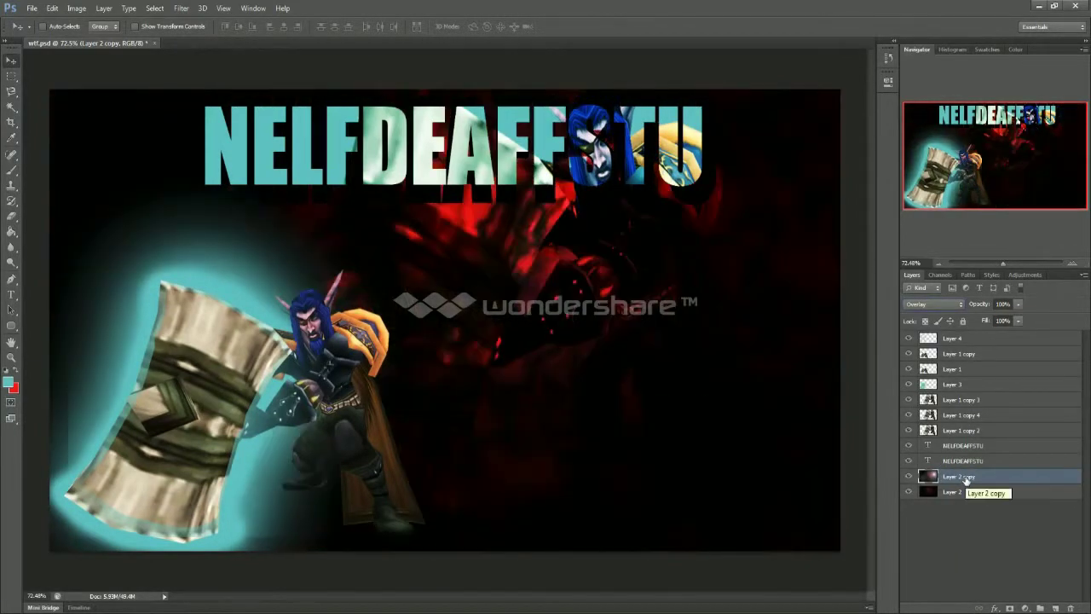
Duplicate the lens-flare layer Layer 2 copy twice
right_click(966, 479)
click(970, 62)
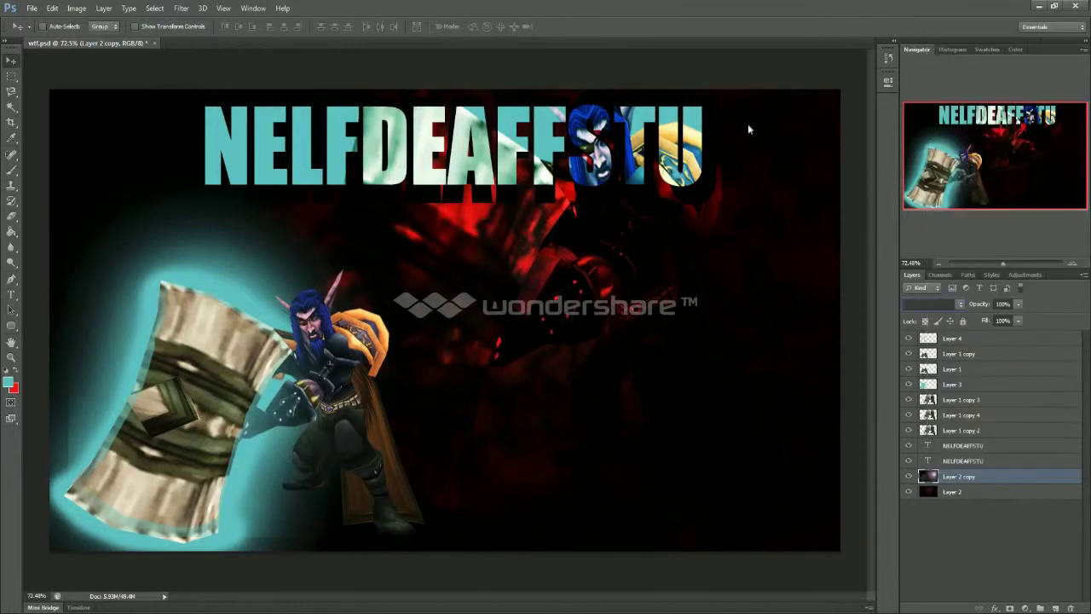
click(652, 197)
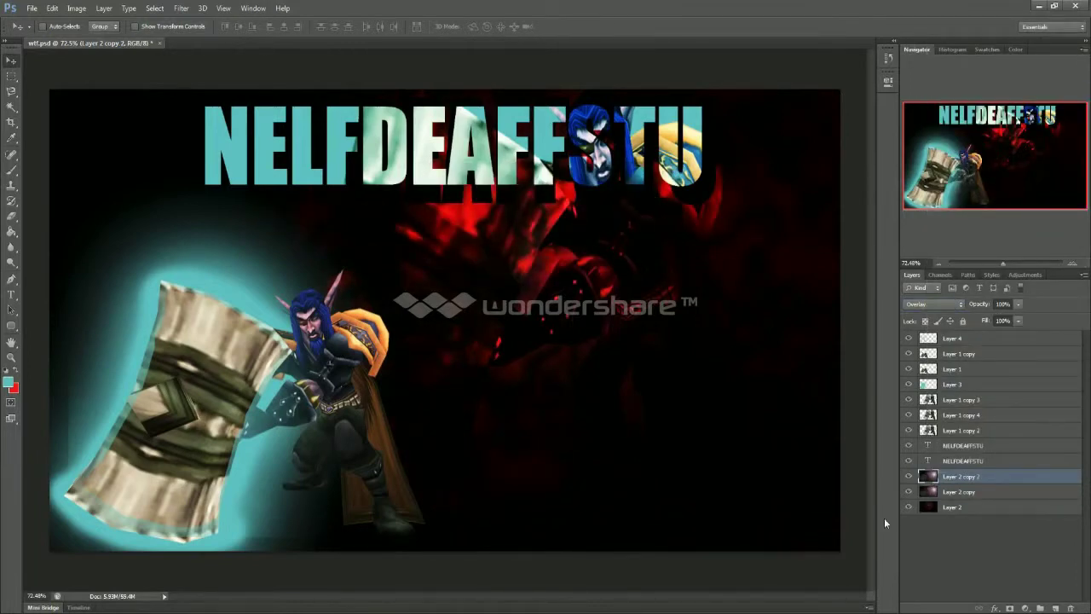
click(971, 493)
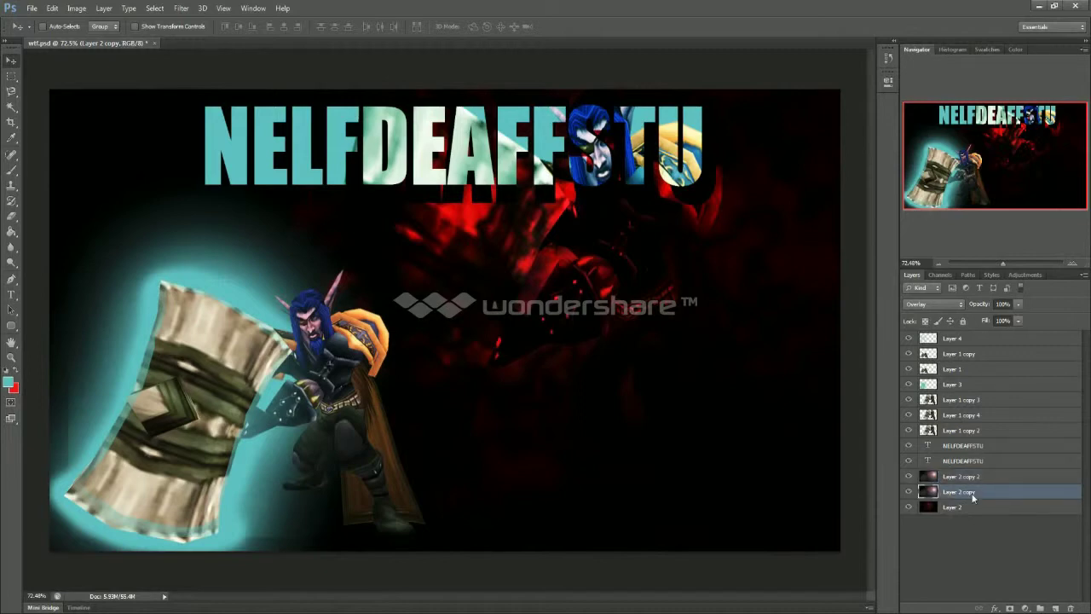
right_click(972, 497)
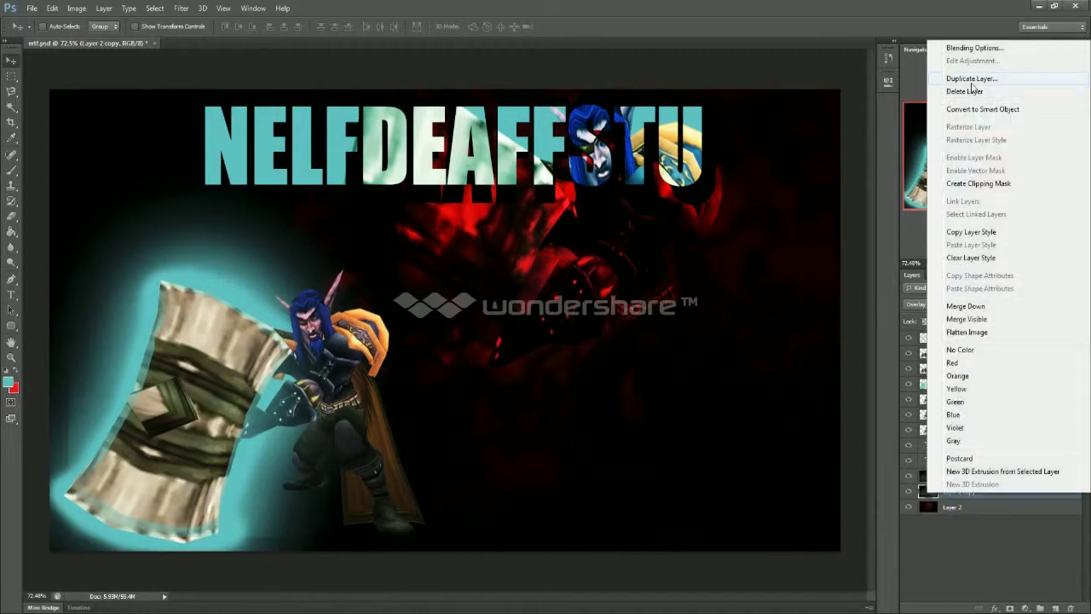
click(953, 558)
right_click(951, 496)
click(982, 82)
key(Return)
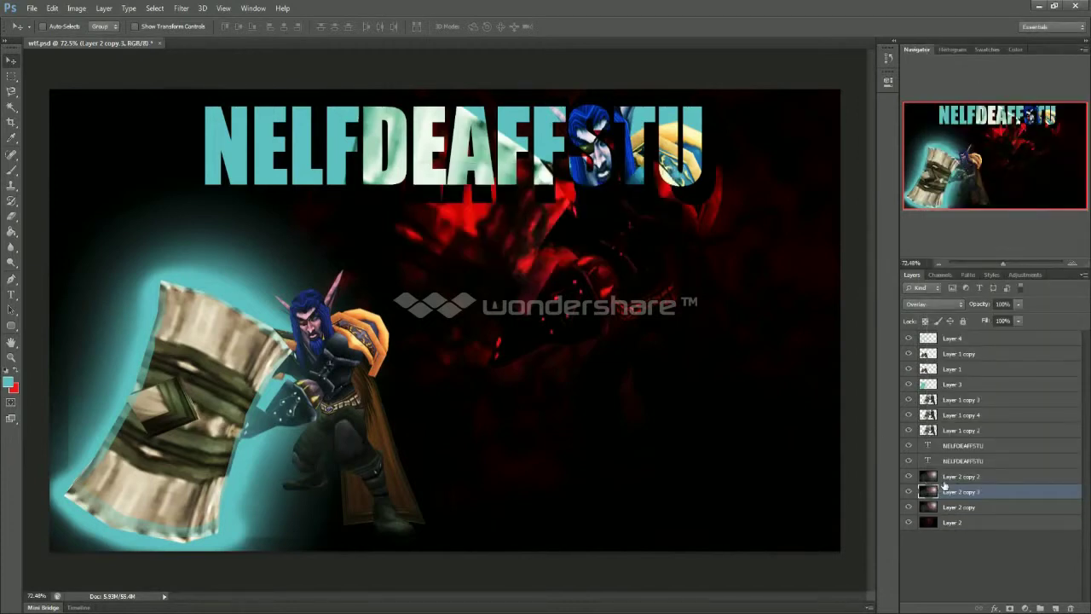
Set Layer 2 copy 3 to Normal blending and move Layer 2 copy 2 beneath it in the stack
click(937, 304)
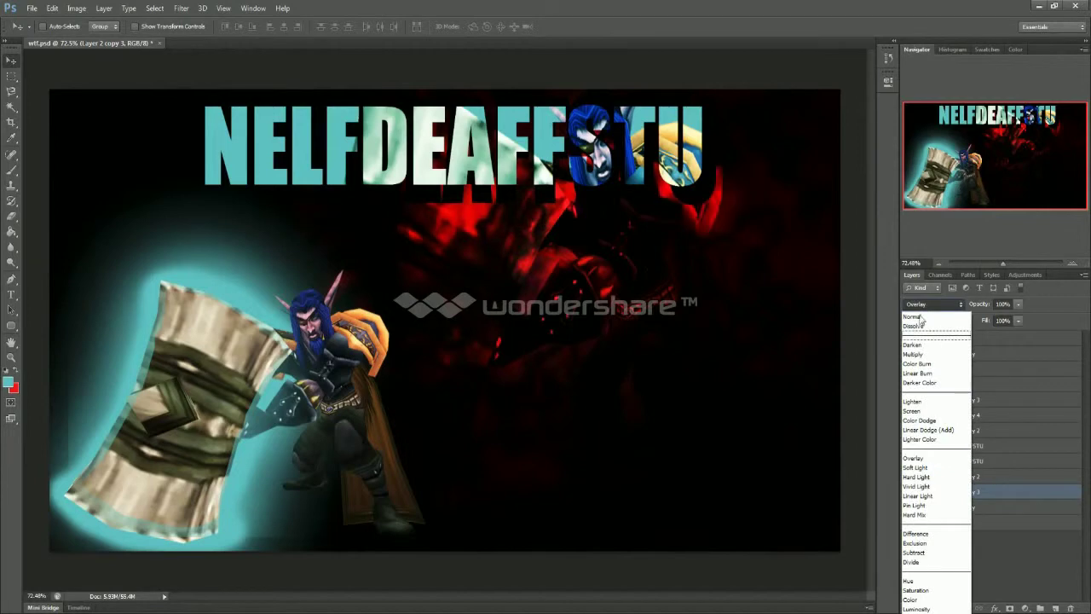
click(914, 317)
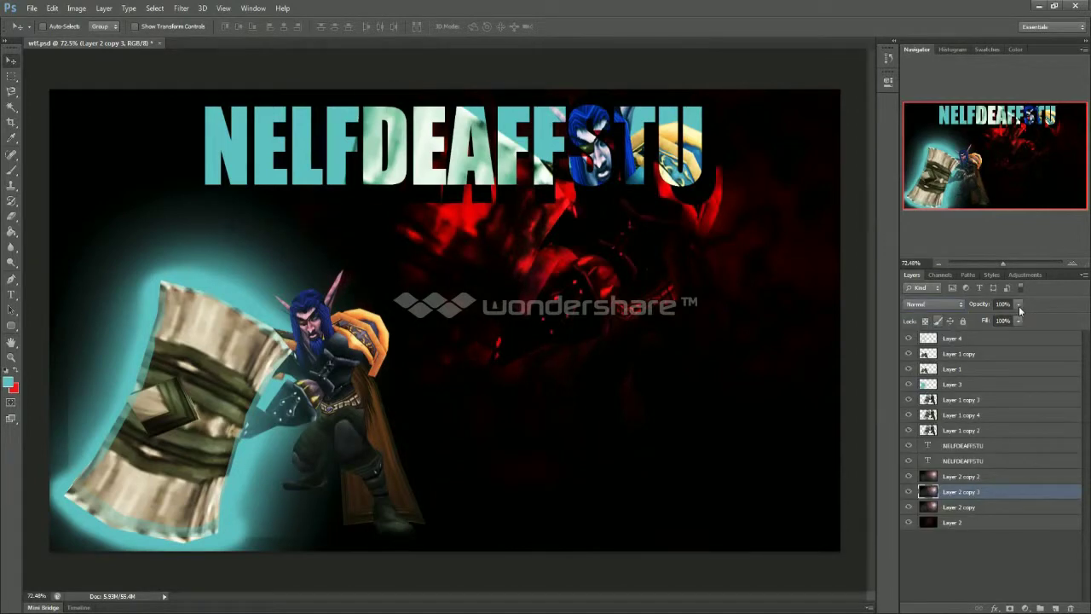
drag(968, 481, 971, 498)
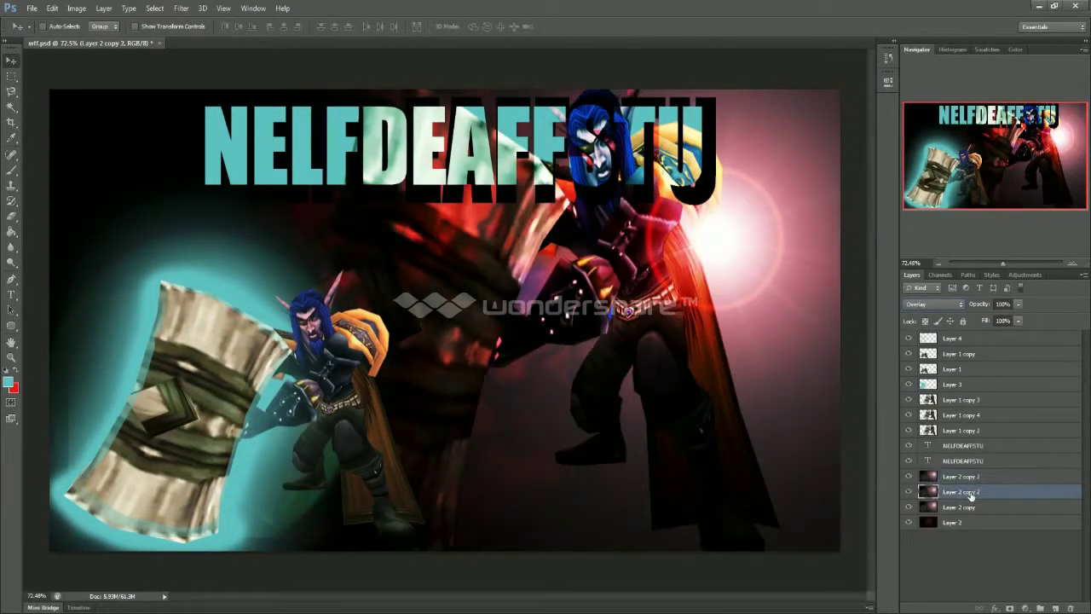
Reduce Layer 2 copy 3 to 43% opacity and 54% fill
click(1018, 305)
drag(1020, 319, 1012, 320)
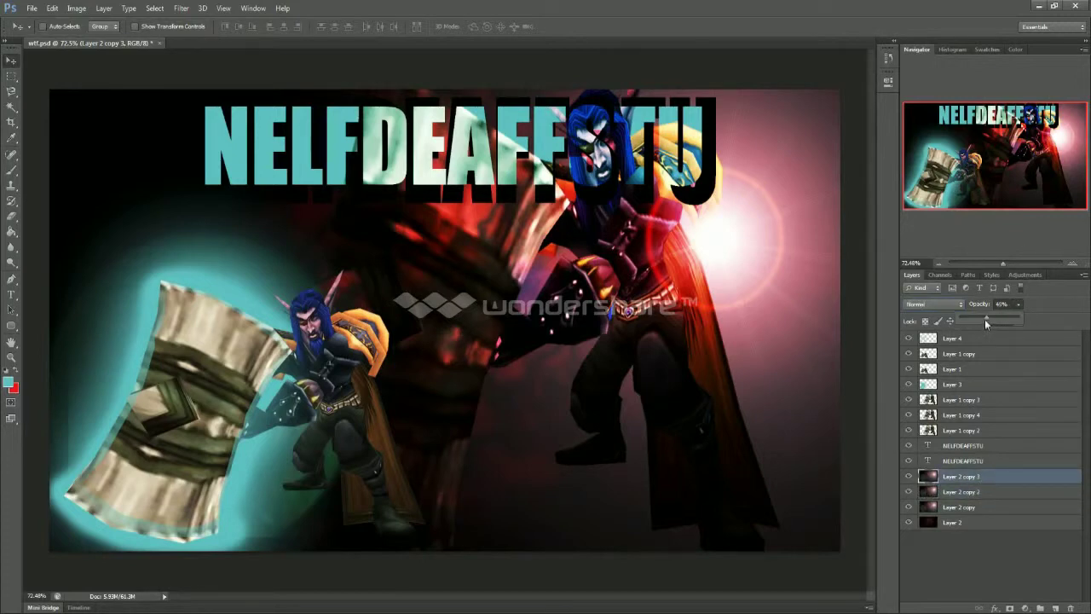
drag(984, 319, 966, 320)
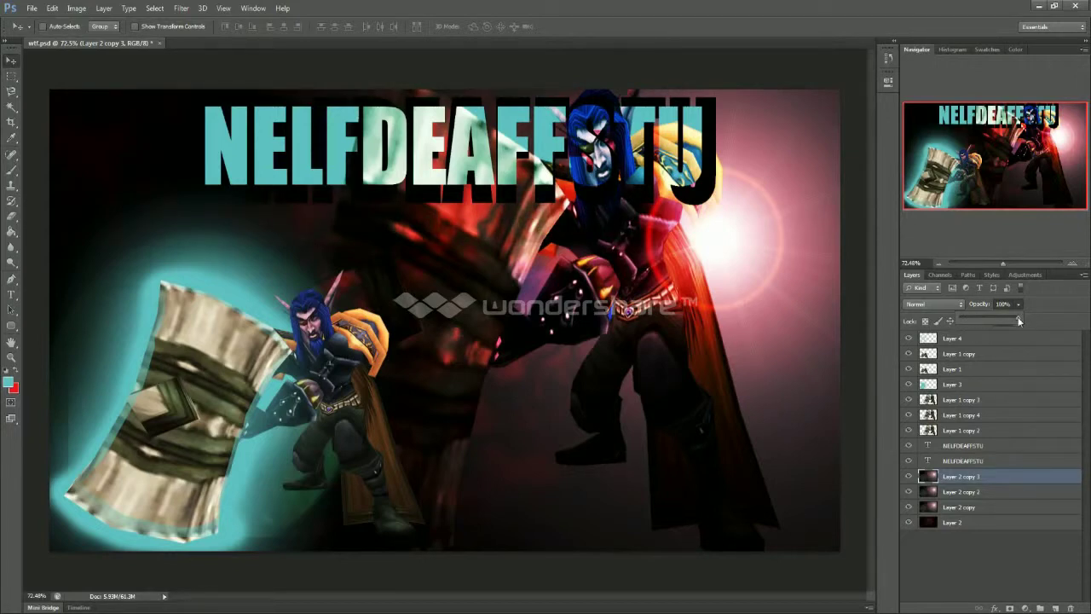
drag(988, 323, 985, 322)
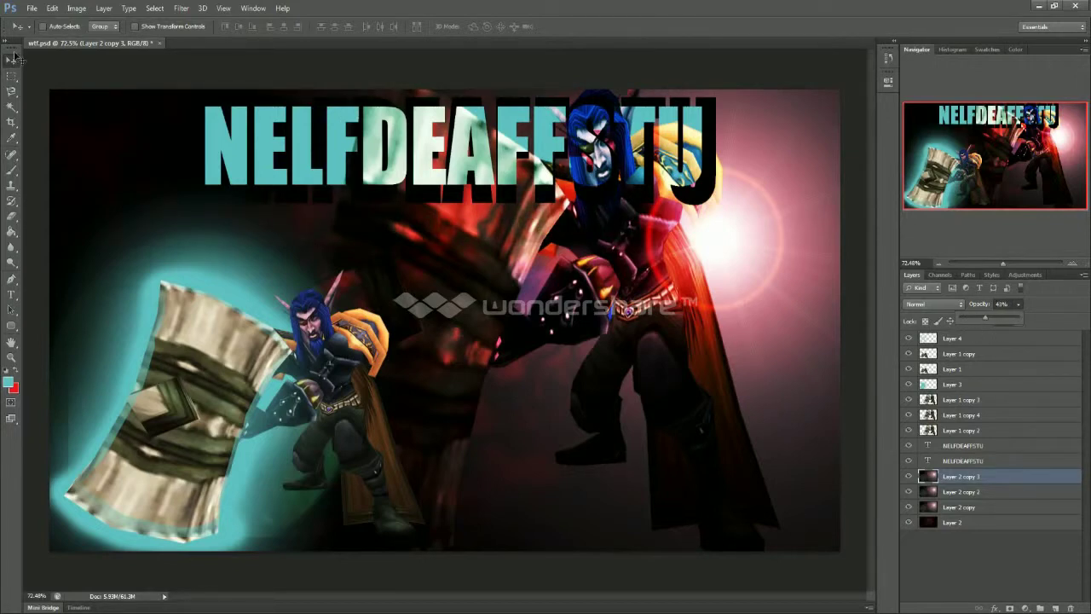
click(972, 506)
click(975, 477)
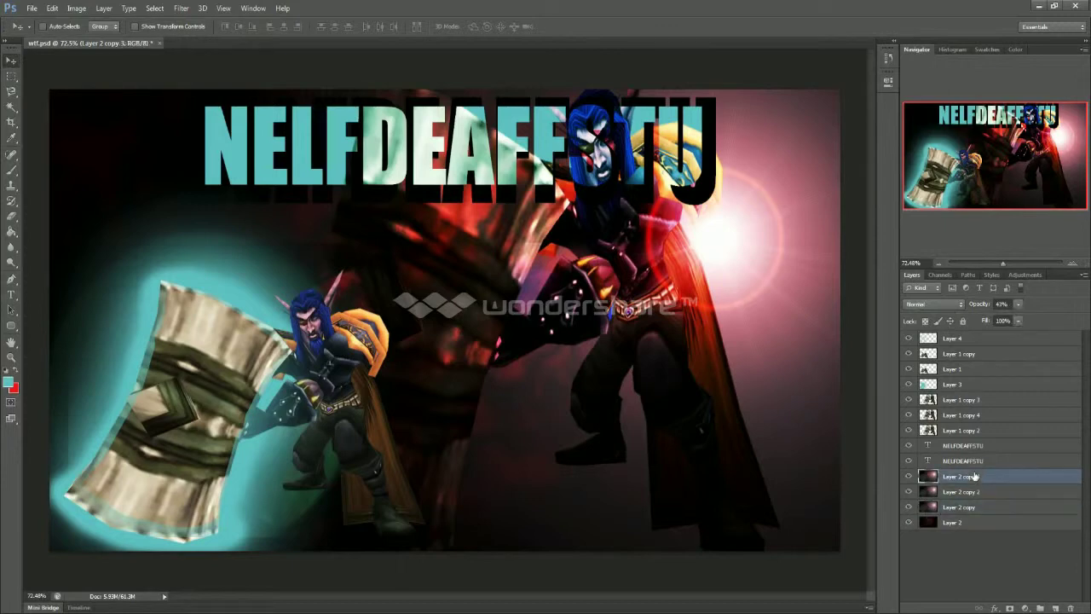
click(1017, 321)
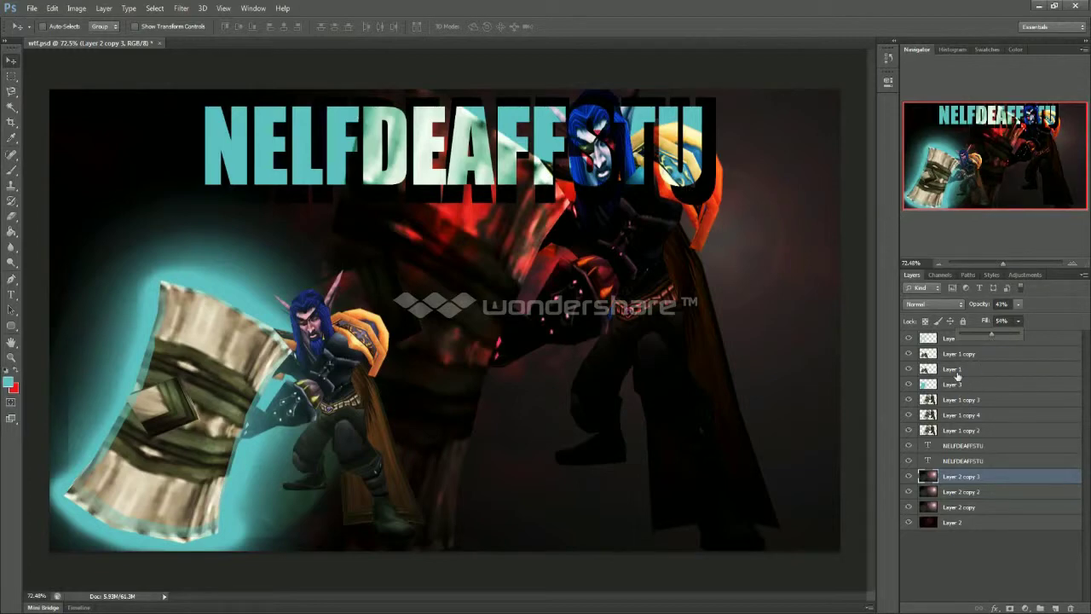
Select Layer 4 and set the Eraser to a 494 px brush with 0% hardness
click(938, 344)
click(938, 344)
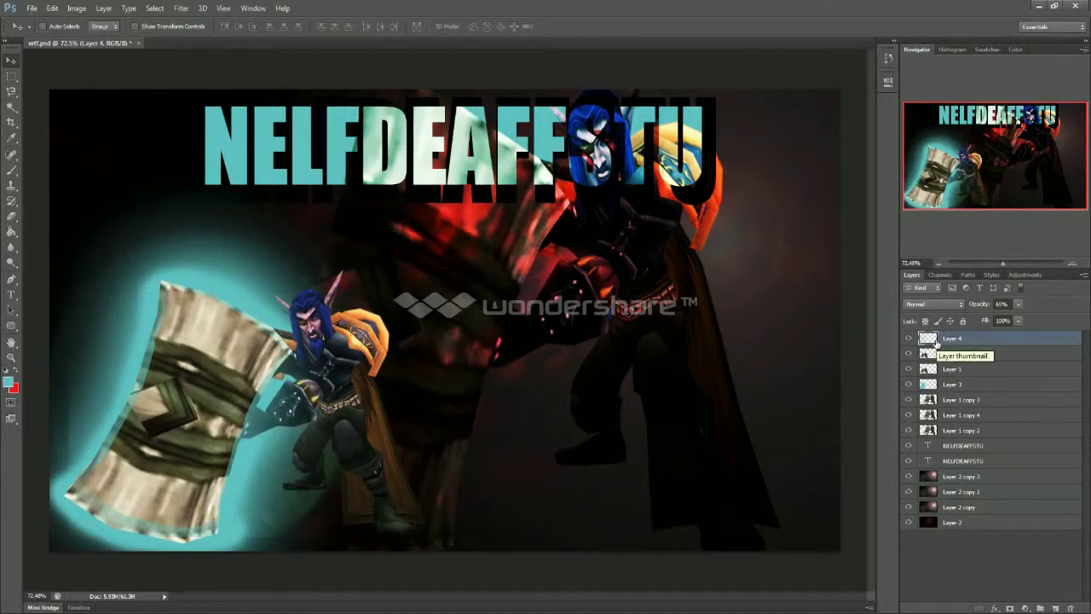
key(e)
right_click(279, 230)
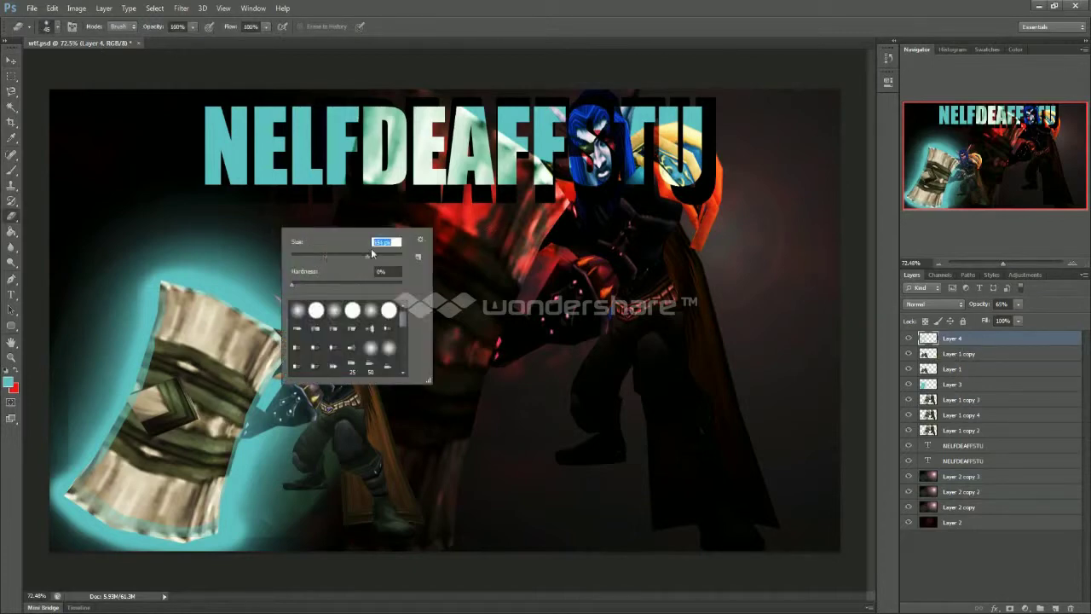
click(393, 257)
key(Return)
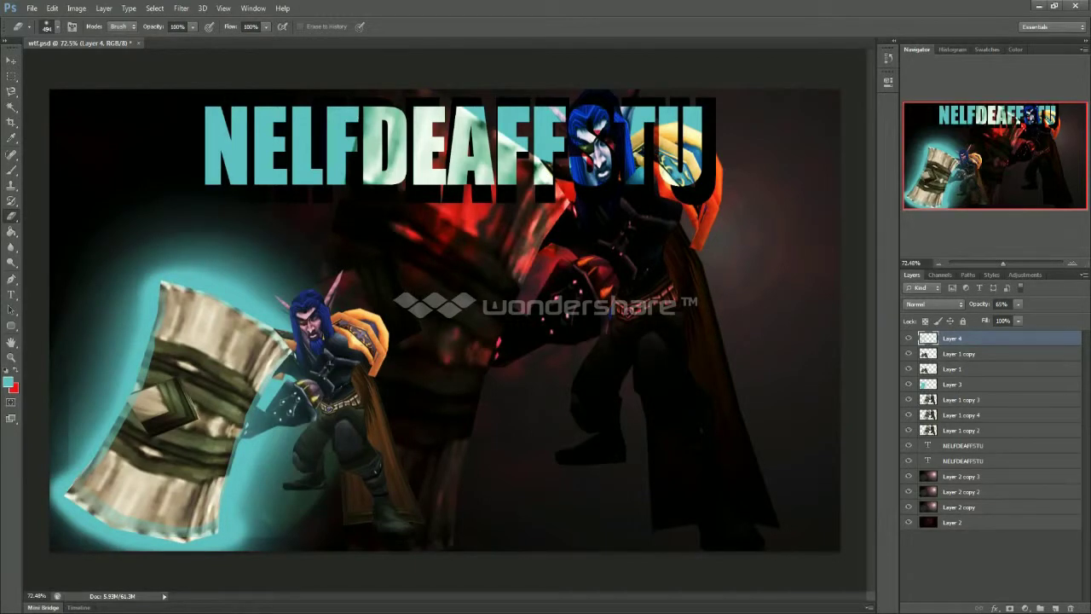
mouse_move(216, 611)
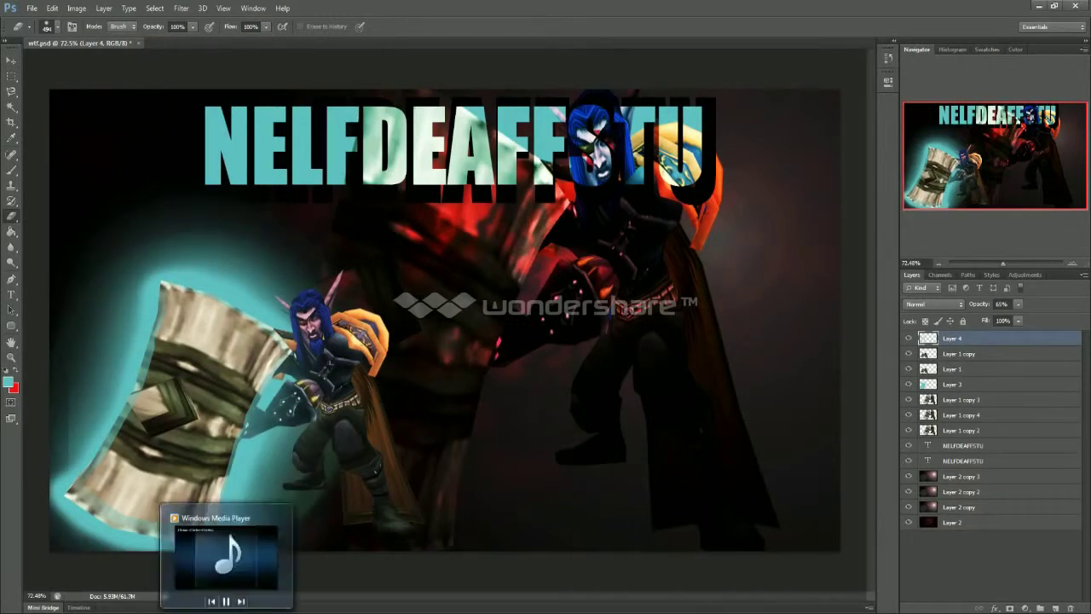
mouse_move(228, 586)
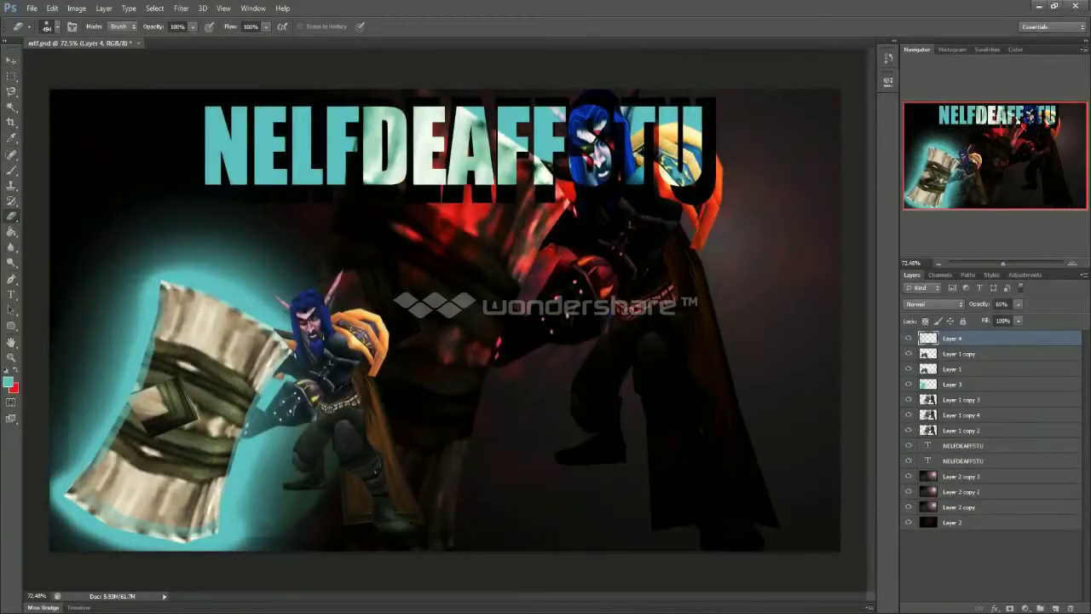
Erase part of the cyan glow around the small character's weapon on Layer 3, and hide that layer
click(964, 384)
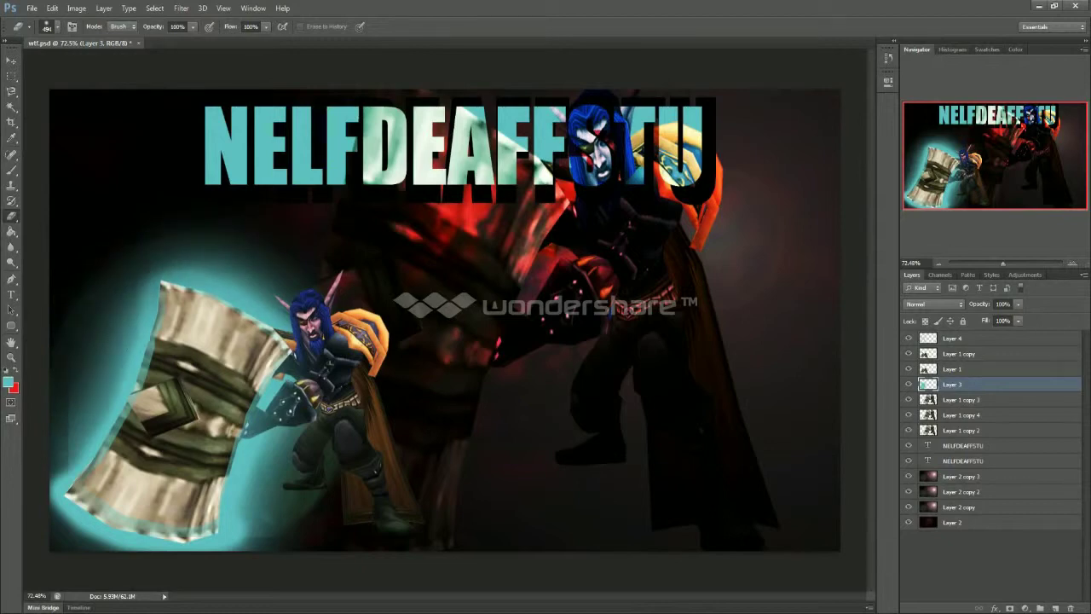
click(64, 546)
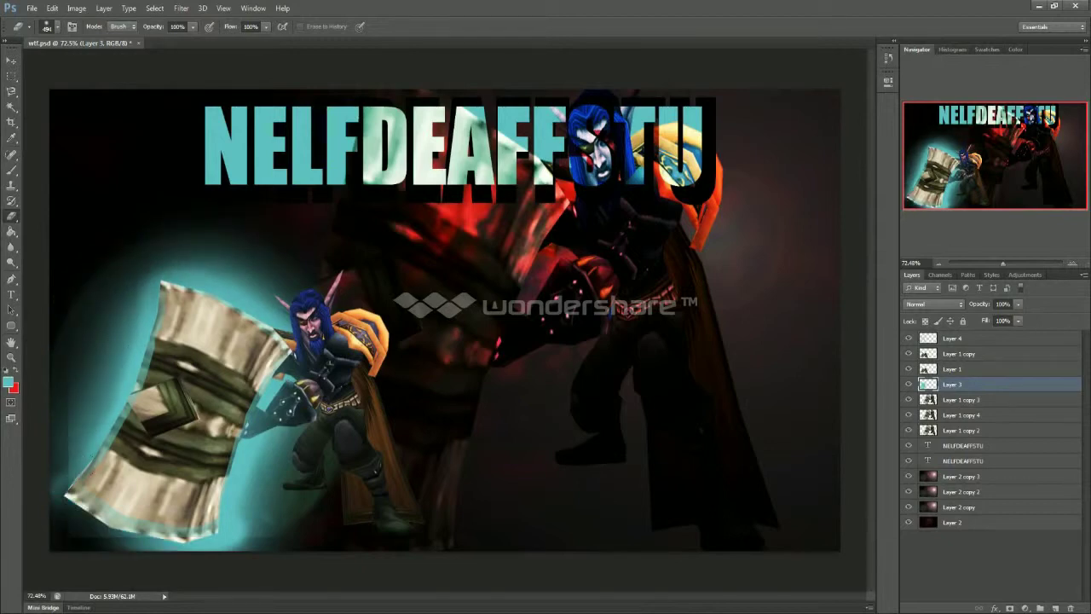
mouse_move(111, 520)
mouse_down()
mouse_move(247, 545)
mouse_move(239, 473)
mouse_up()
key(v)
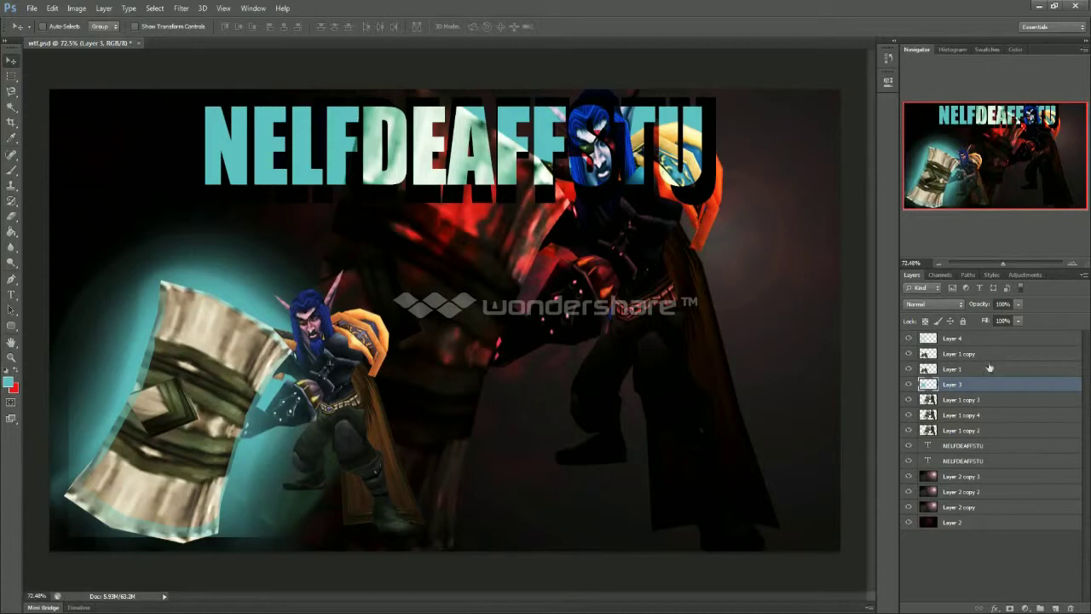
key(e)
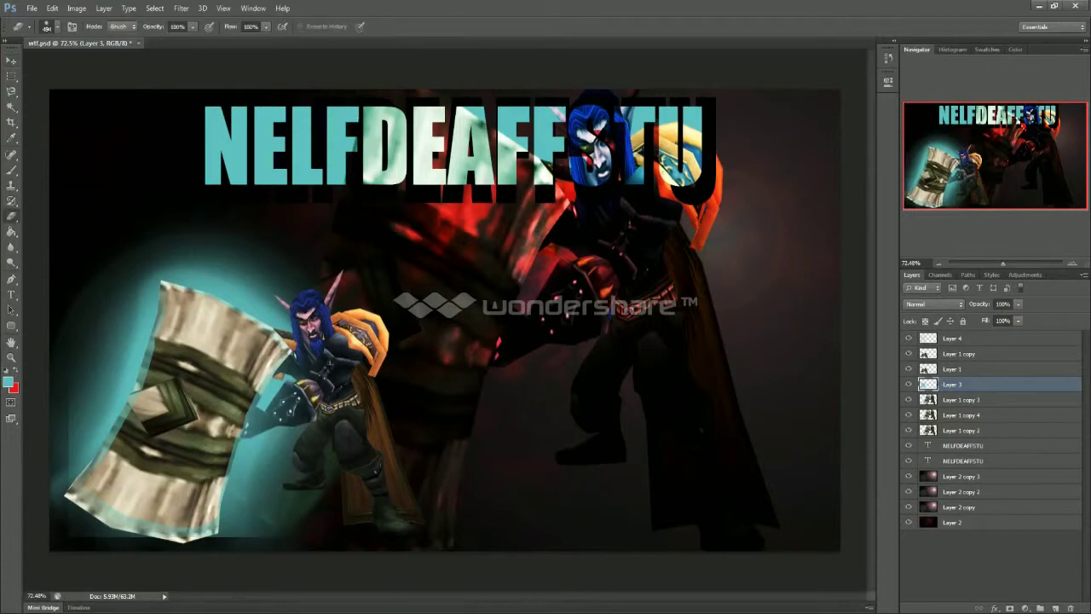
click(909, 385)
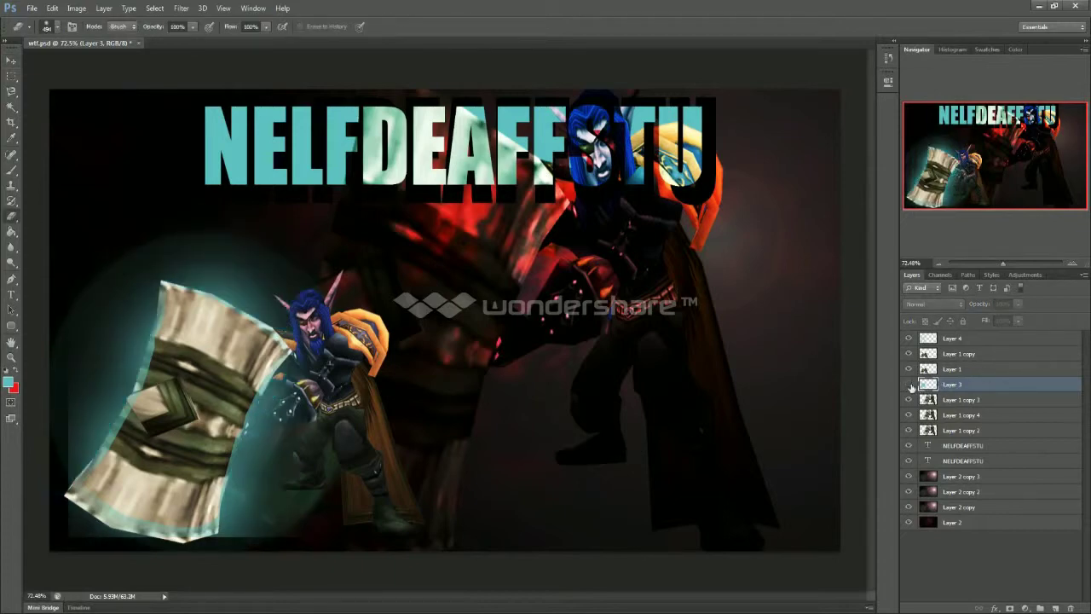
Reduce the soft Eraser to 156 px and erase the outer glow around the weapon's edges on Layer 4
click(933, 339)
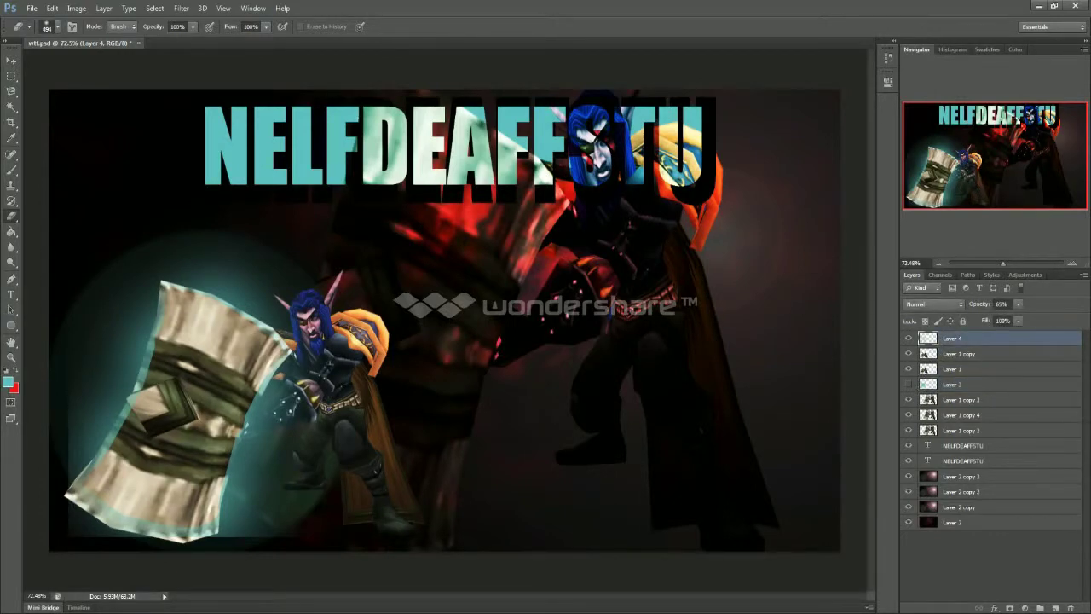
click(356, 436)
right_click(355, 436)
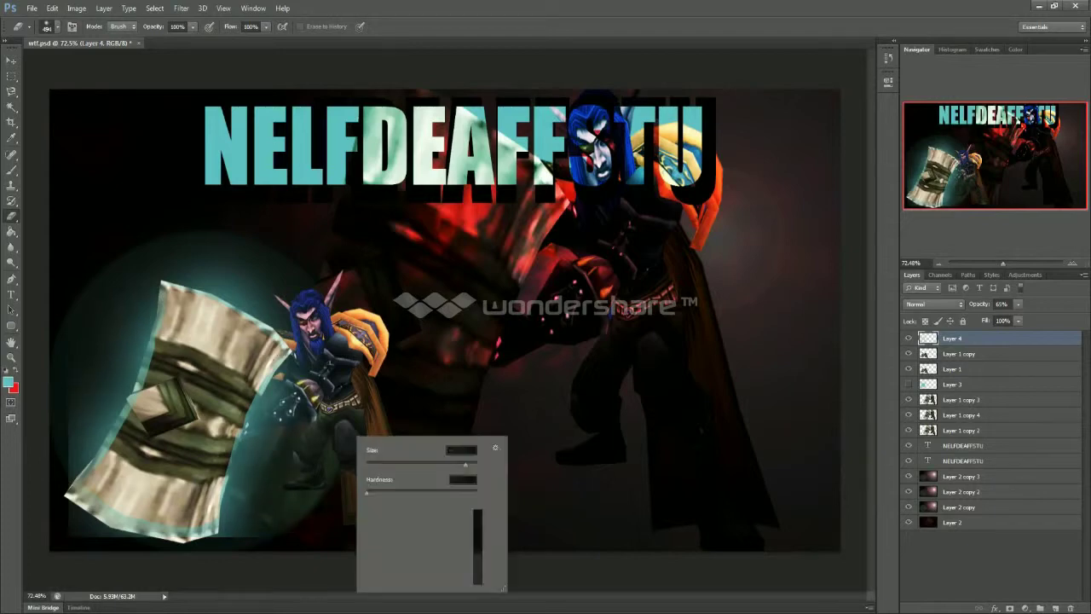
key(Escape)
right_click(602, 343)
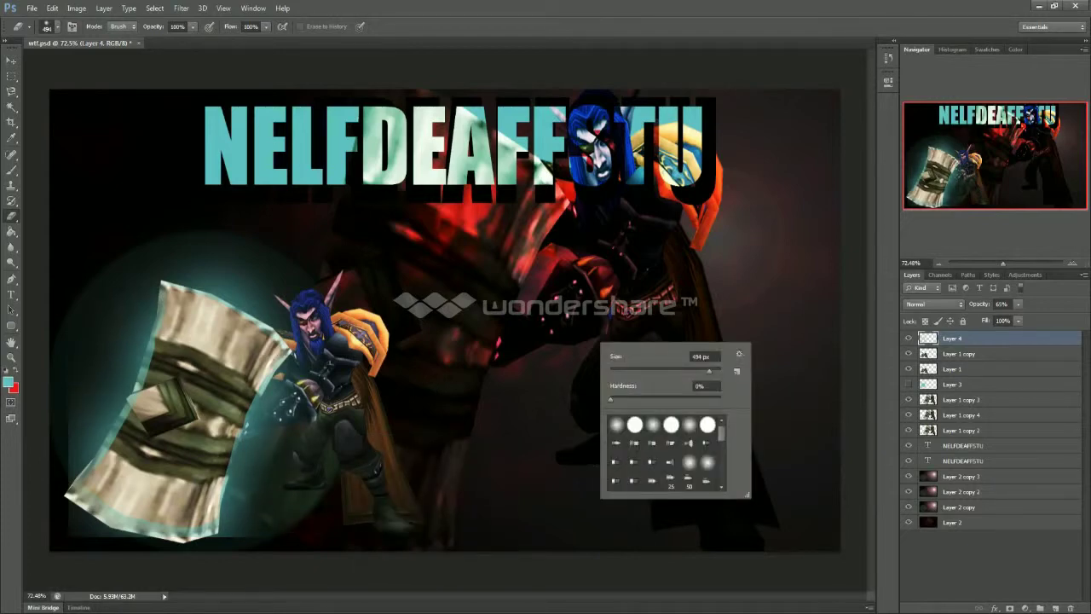
click(680, 370)
key(Return)
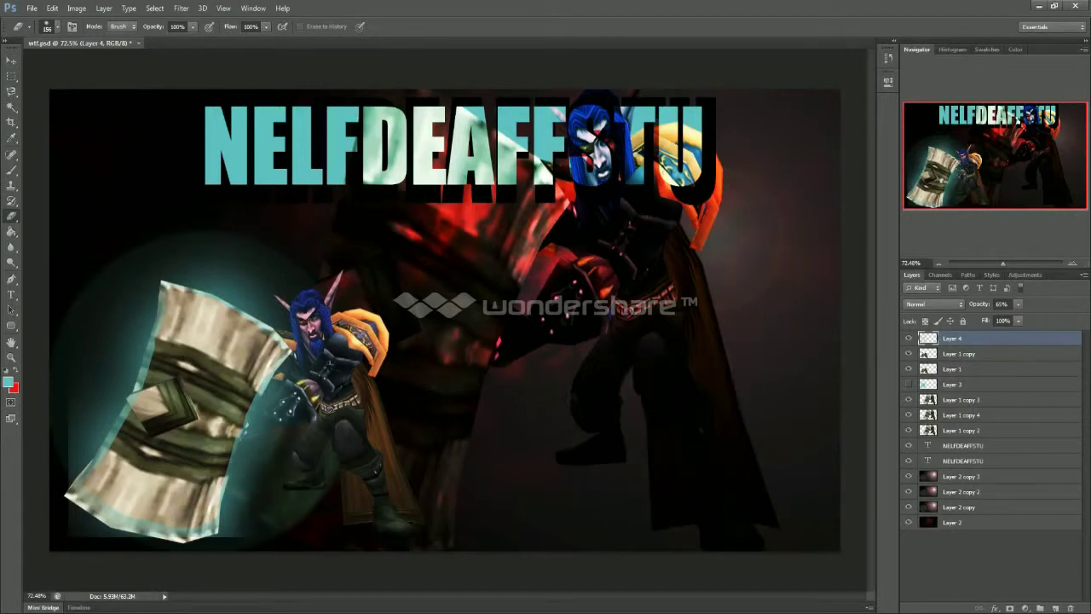
click(249, 473)
click(265, 447)
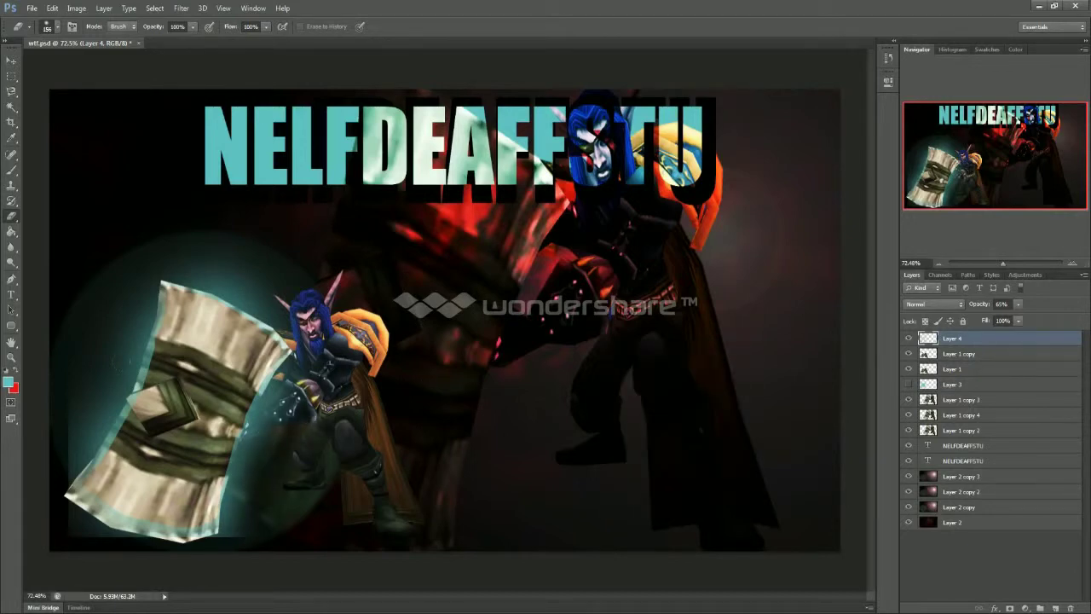
click(103, 541)
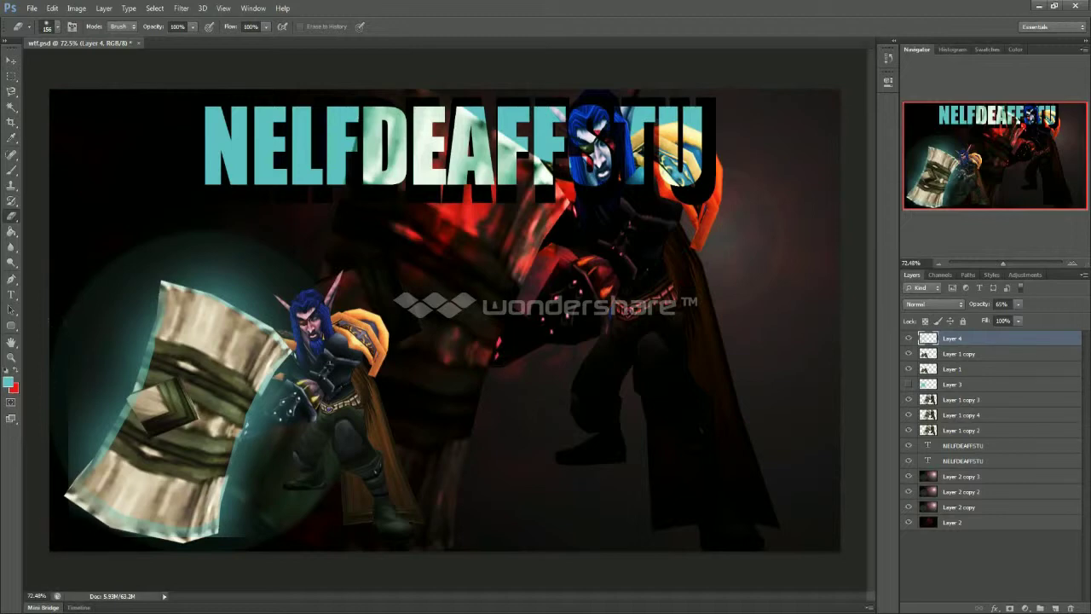
click(53, 426)
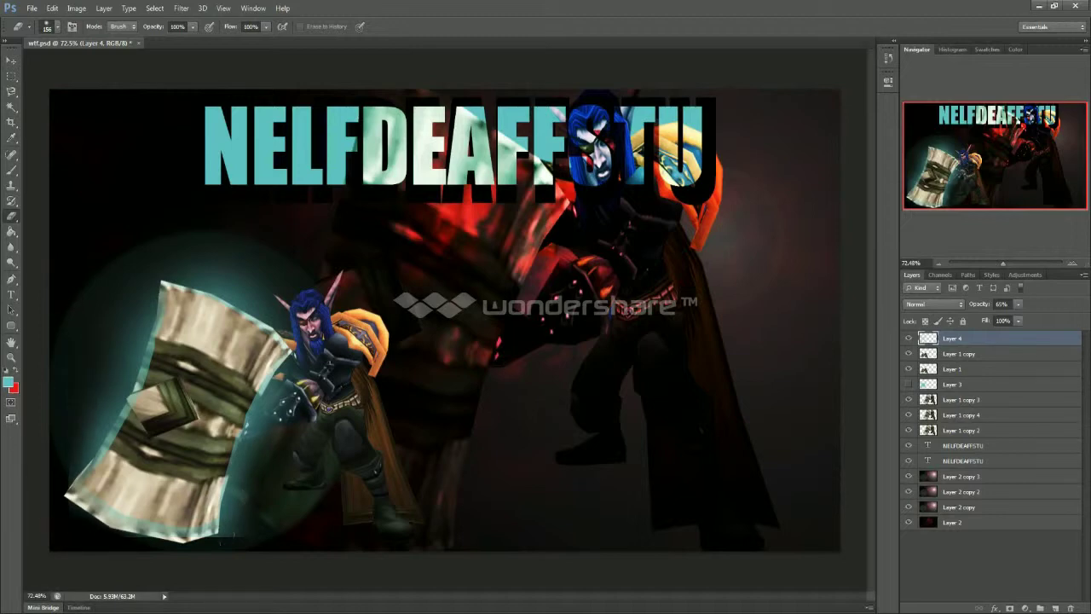
click(225, 538)
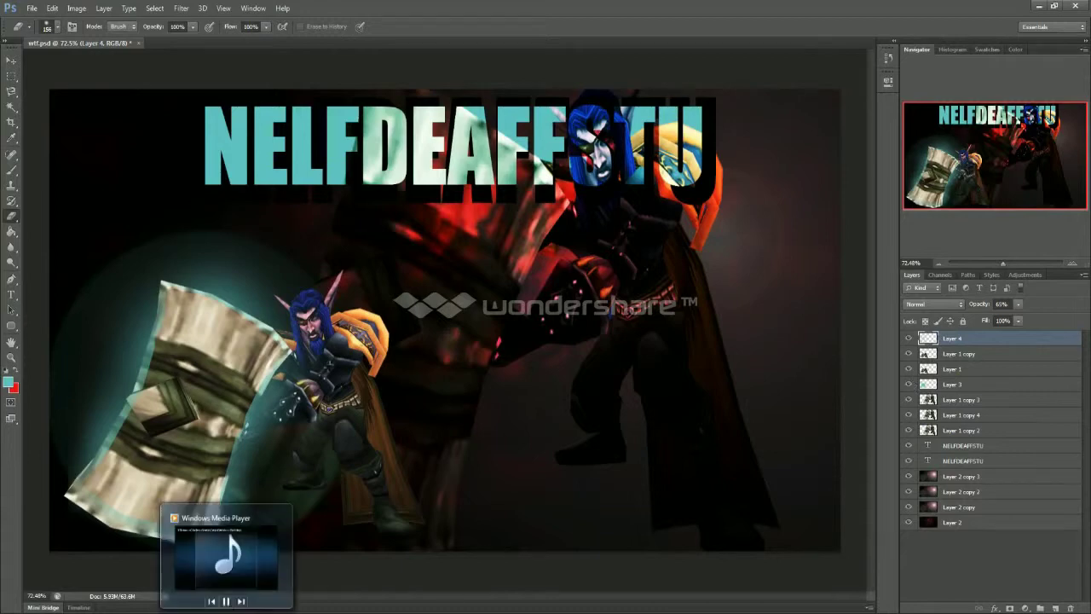
Skip to the next music track in Windows Media Player and minimise its window
click(226, 612)
click(890, 362)
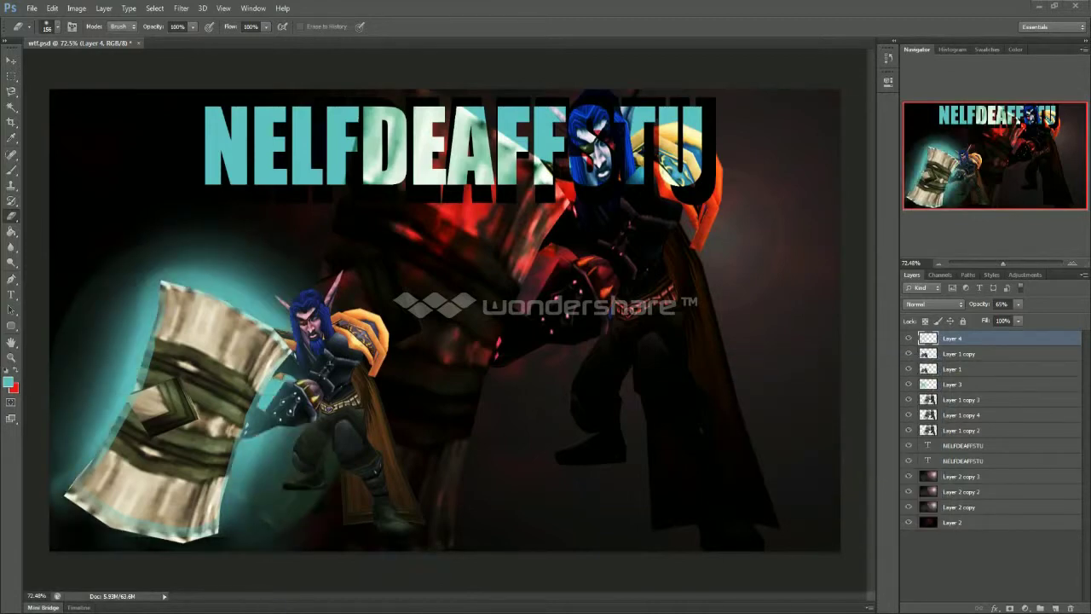
key(alt+Tab)
click(847, 498)
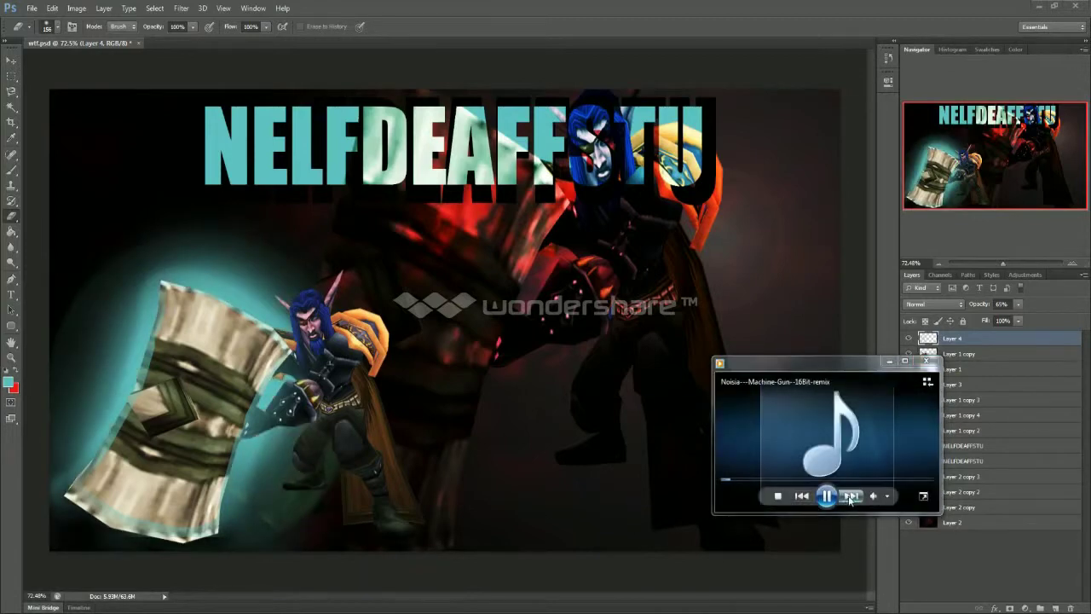
click(890, 362)
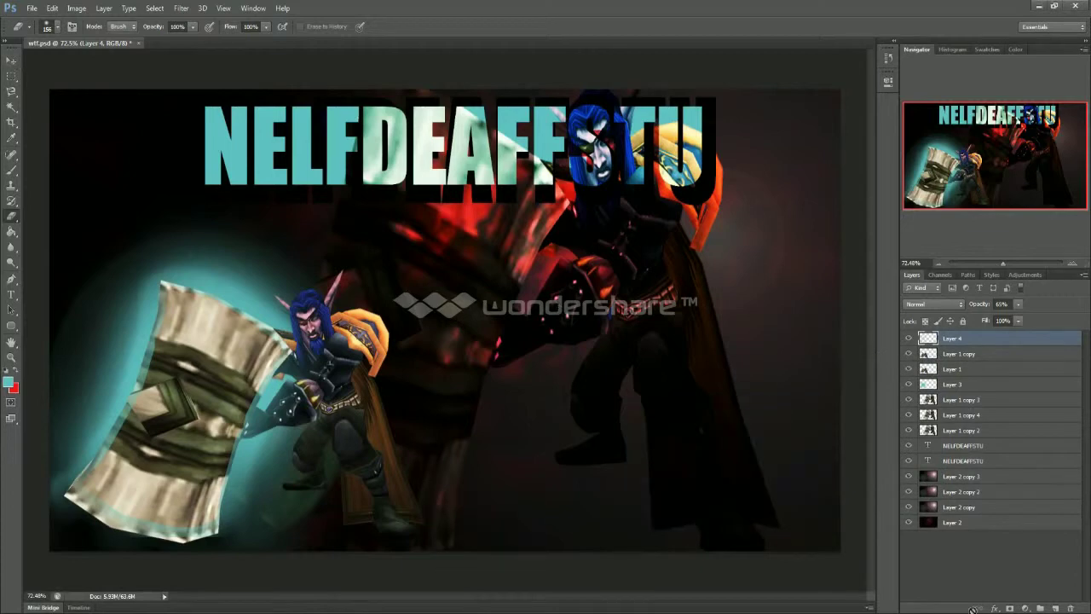
click(999, 611)
click(1018, 547)
click(743, 153)
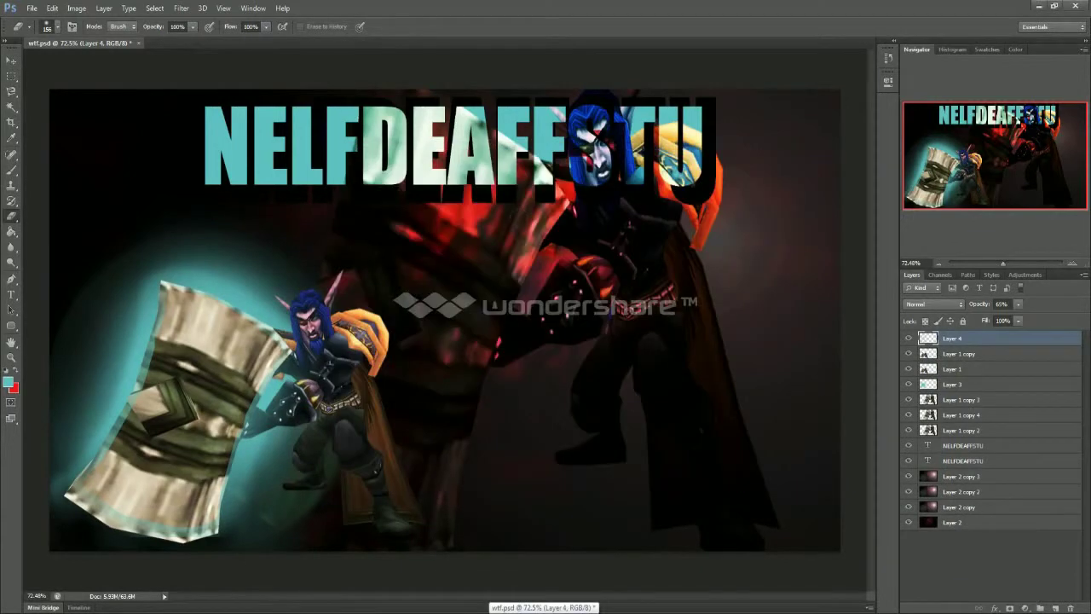
Duplicate Layer 1 copy, the overlay copy of the small character
click(948, 370)
click(955, 353)
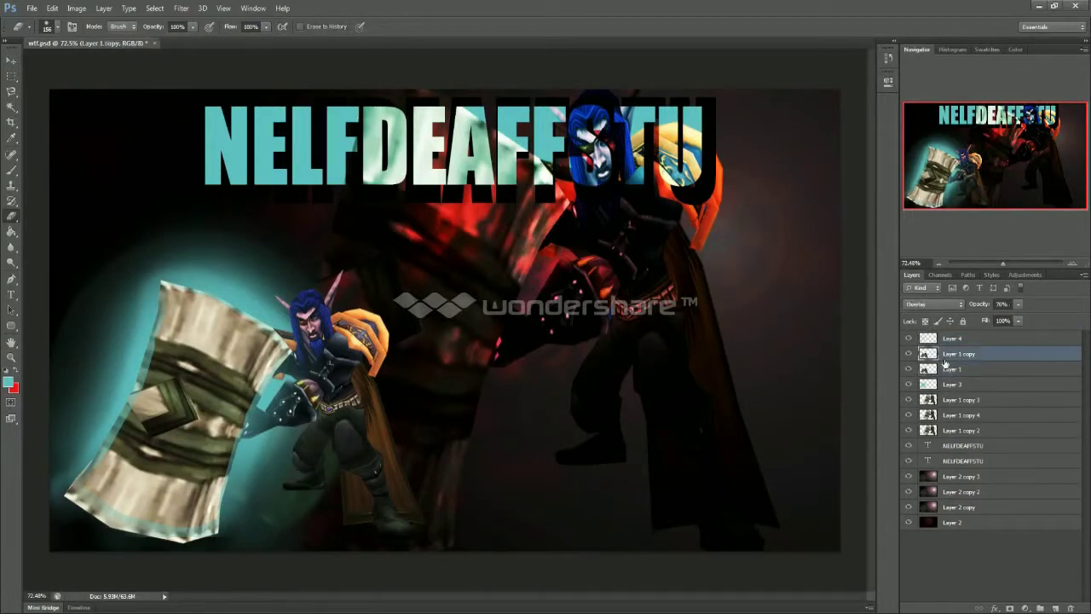
right_click(951, 353)
click(850, 201)
key(Return)
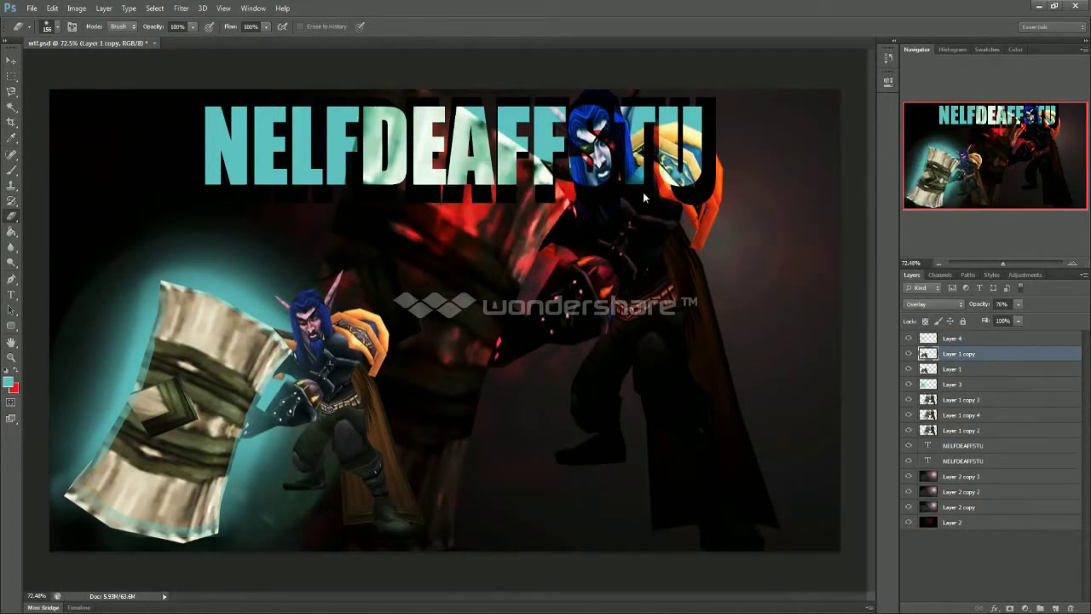
Apply a Movie Prime Lens Flare at 139% brightness to Layer 1 copy 5, centred on the weapon
click(181, 7)
mouse_move(214, 172)
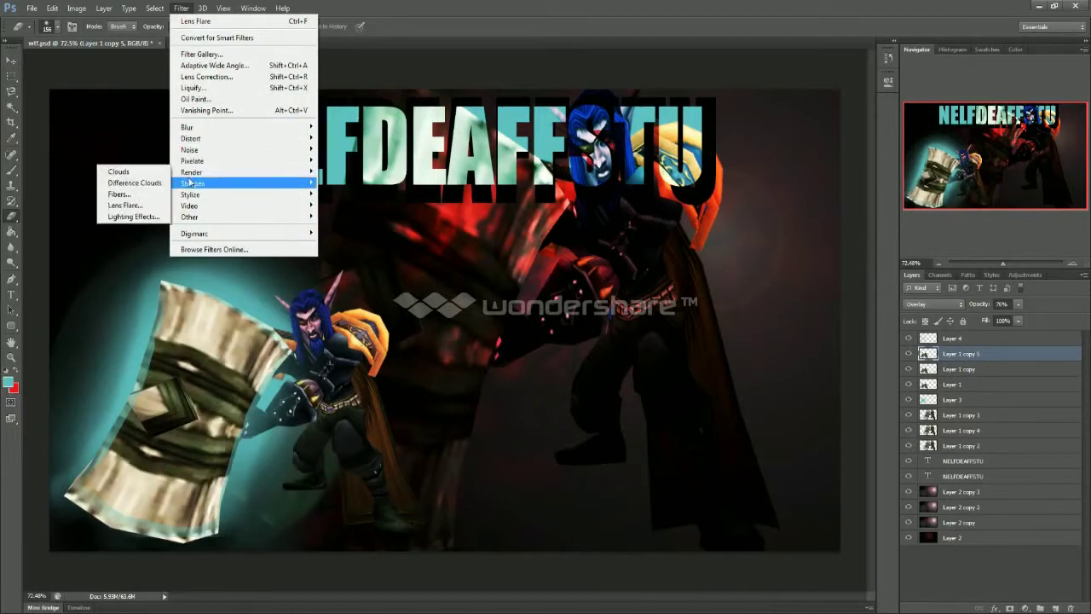
click(128, 205)
click(717, 351)
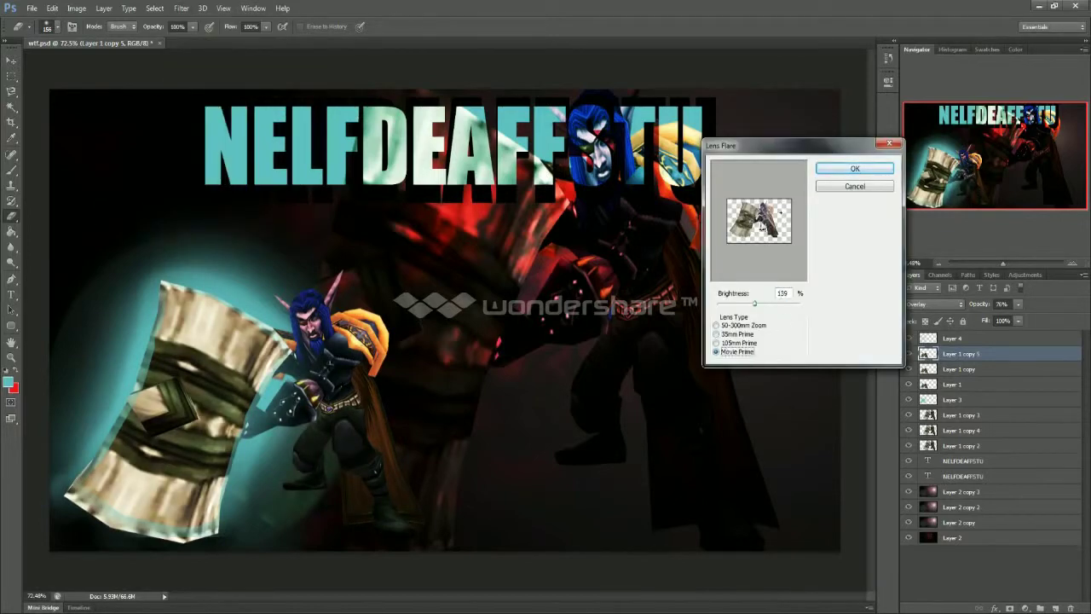
drag(774, 215, 740, 220)
click(823, 170)
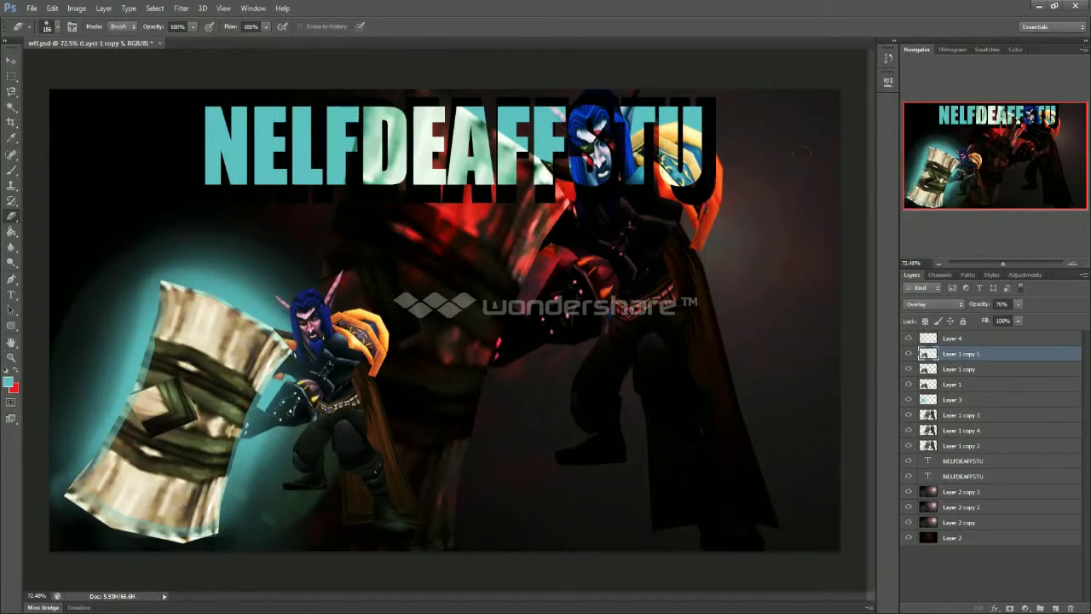
Choose the Move tool and toggle Layer 1 copy 5 off and on to compare the flare's effect
click(10, 62)
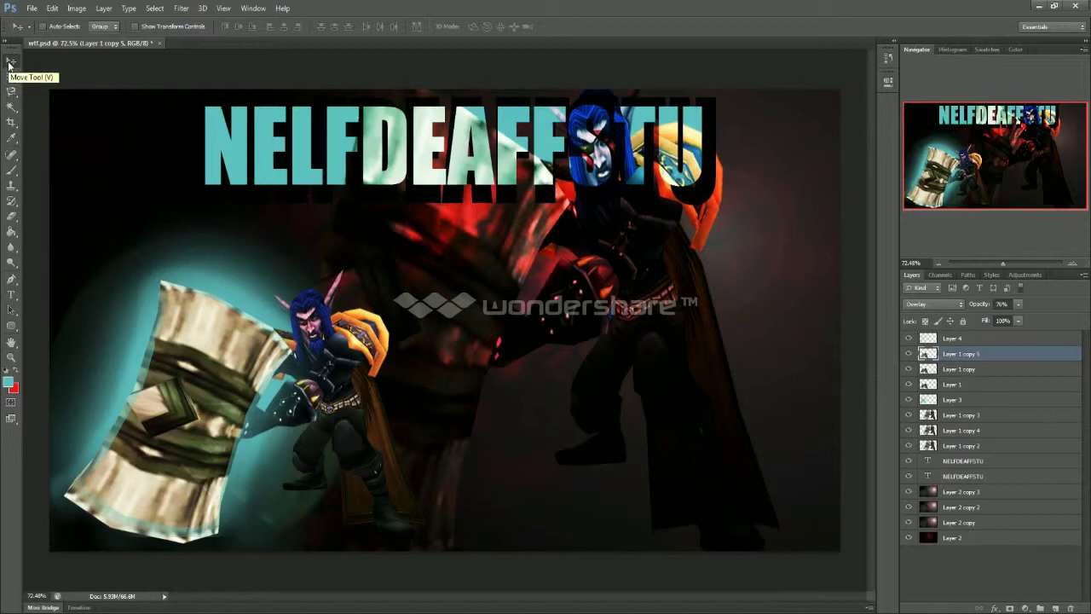
click(909, 353)
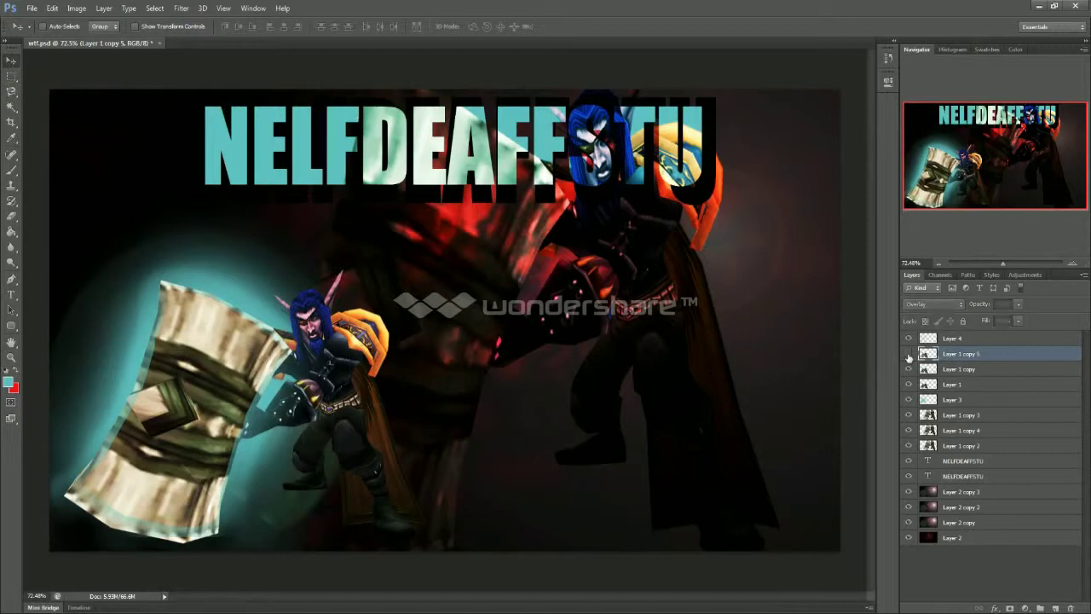
click(909, 353)
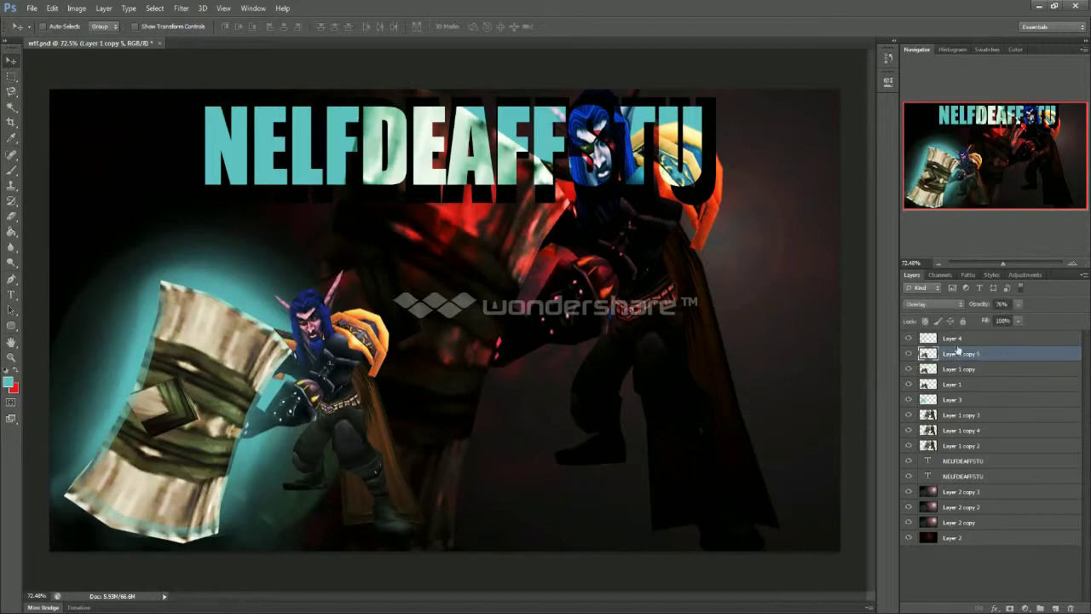
Add another Movie Prime Lens Flare over the weapon on Layer 1 copy 5, with brightness set to 266%
click(182, 8)
mouse_move(209, 173)
click(128, 207)
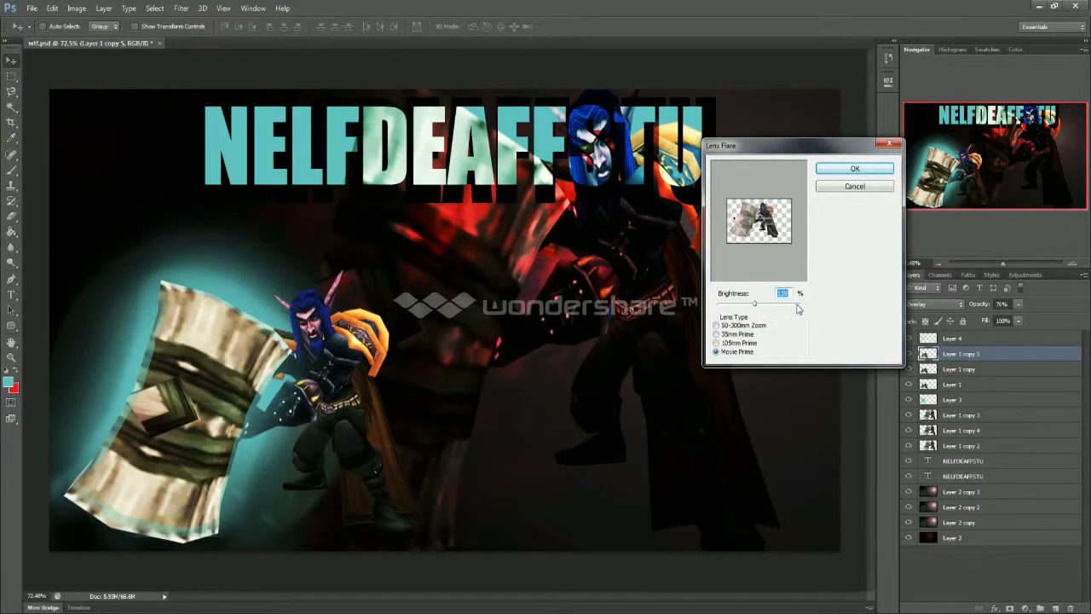
drag(755, 304, 792, 307)
click(848, 169)
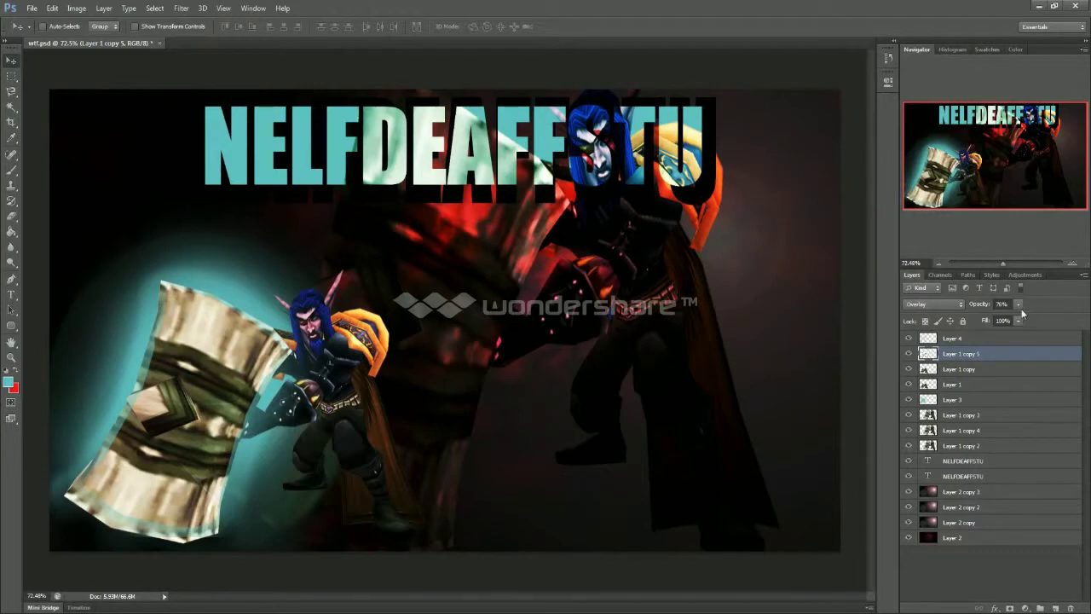
Raise Layer 1 copy 5 to 100% opacity and hide Layer 1 copy
click(1019, 306)
drag(1021, 322, 1056, 324)
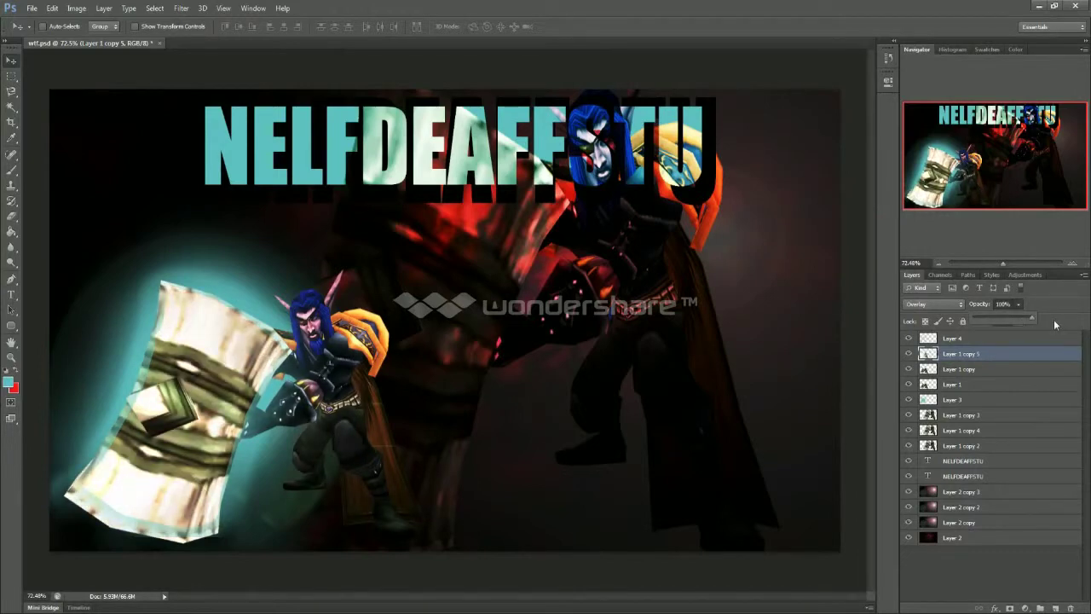
click(911, 372)
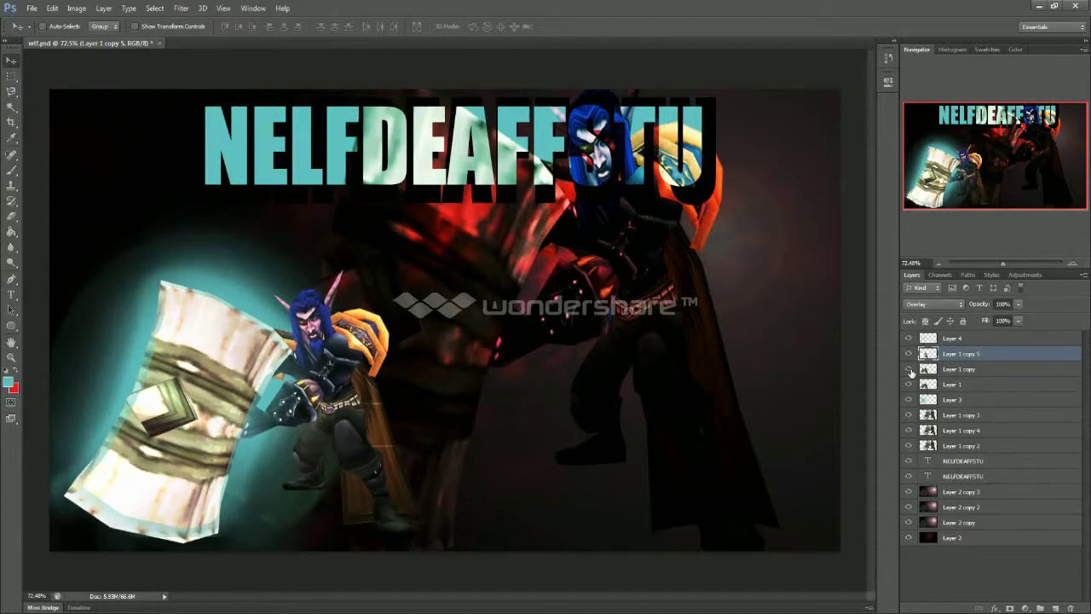
click(910, 369)
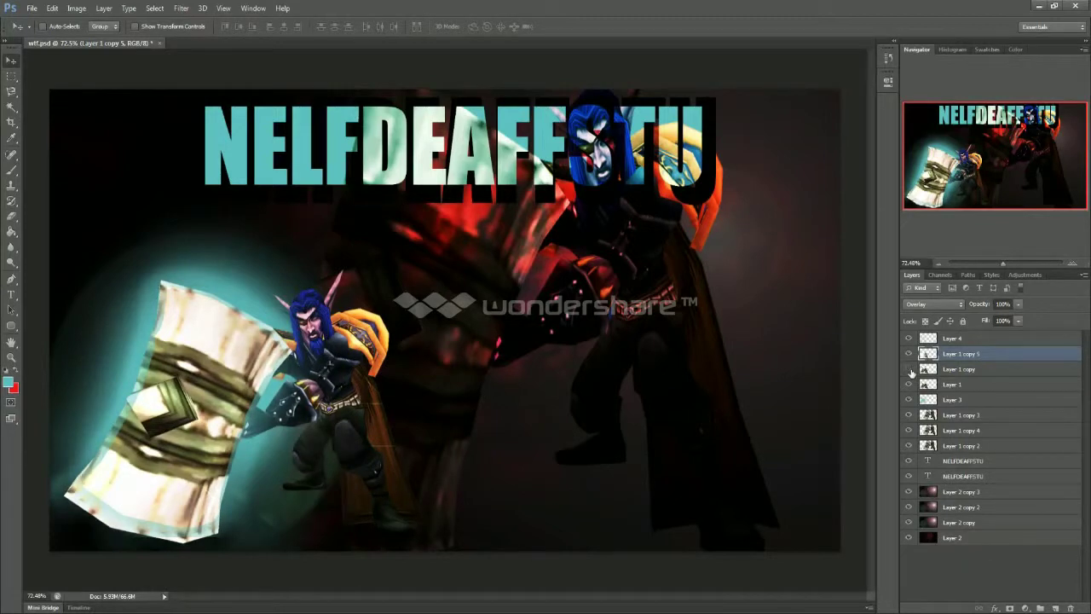
click(909, 369)
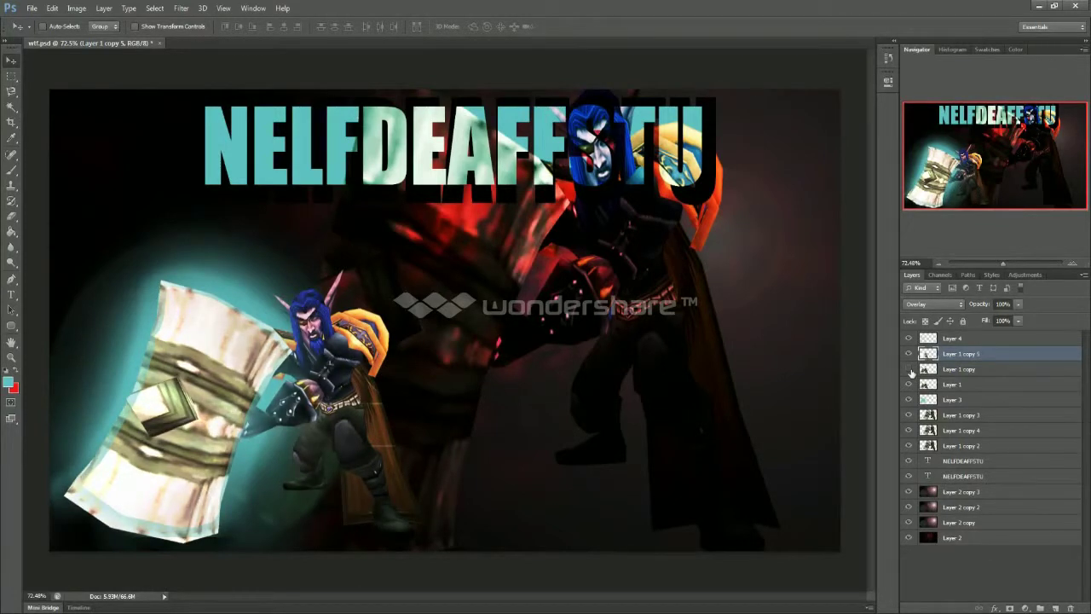
Set up another Lens Flare on Layer 1 copy 5, moving its centre beyond the character and lowering brightness to 177%
click(77, 8)
key(Escape)
click(182, 8)
mouse_move(213, 183)
click(137, 208)
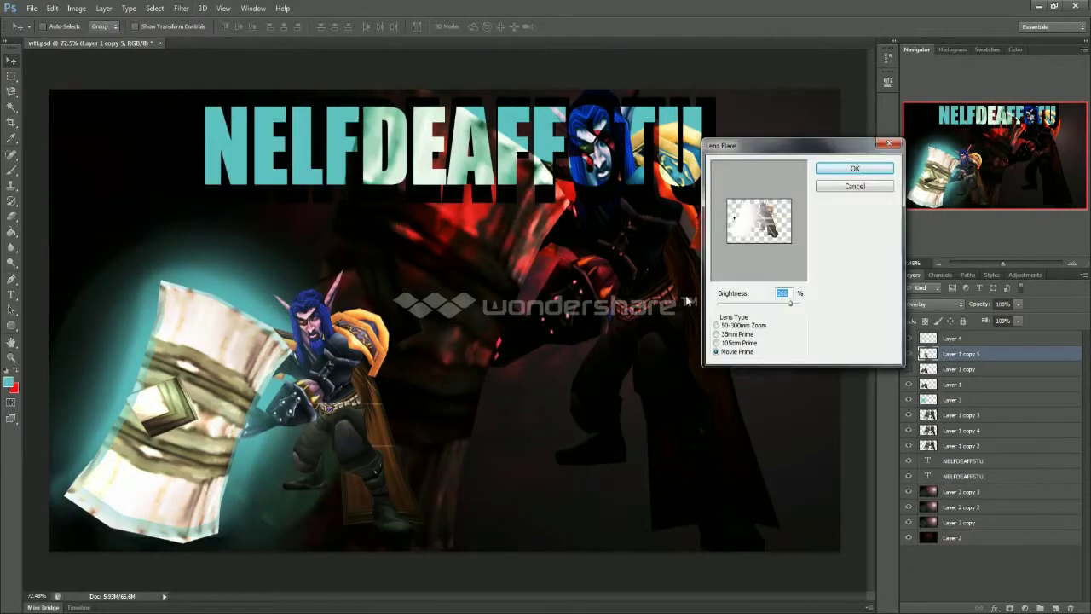
drag(747, 221, 784, 221)
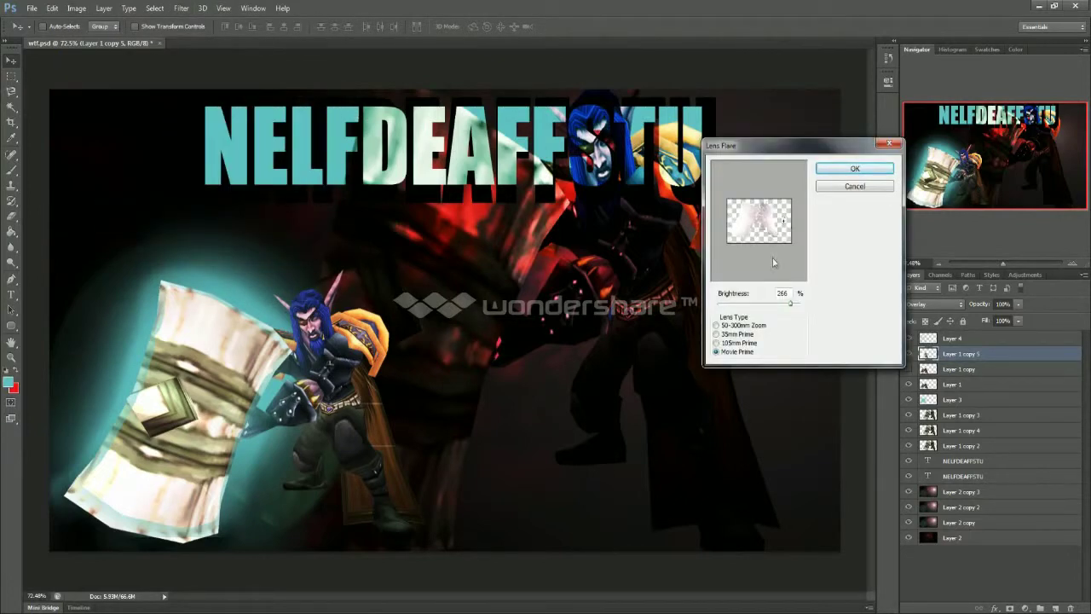
click(767, 303)
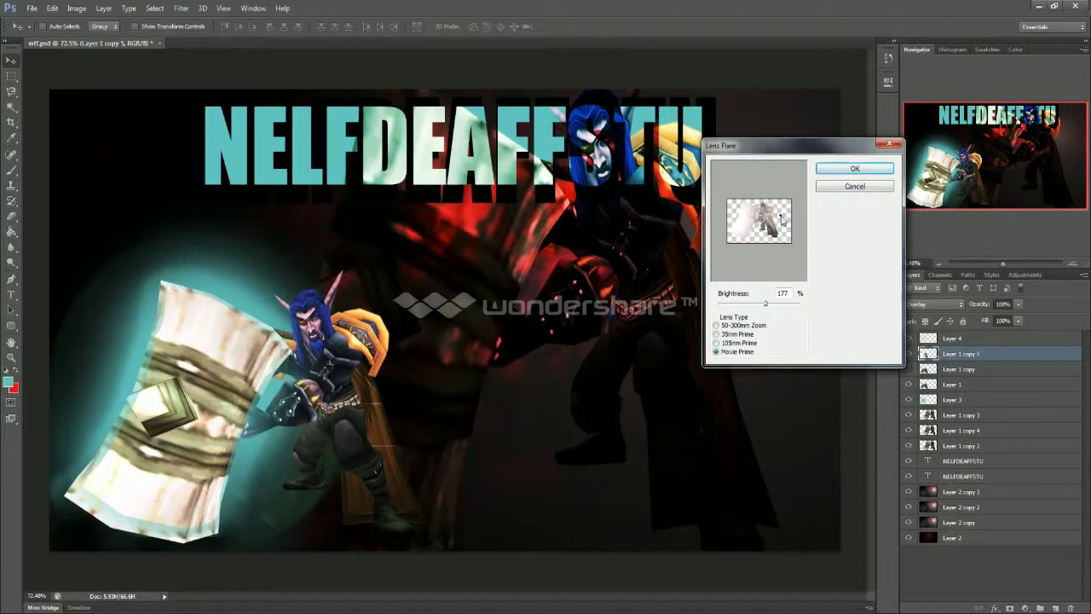
Reduce the flare's brightness, centre it near the character's upper body, apply it as 35mm Prime, and save the document
click(716, 342)
drag(765, 304, 748, 305)
drag(748, 223, 788, 224)
click(719, 334)
click(750, 218)
drag(751, 218, 779, 206)
click(720, 325)
click(721, 334)
click(825, 169)
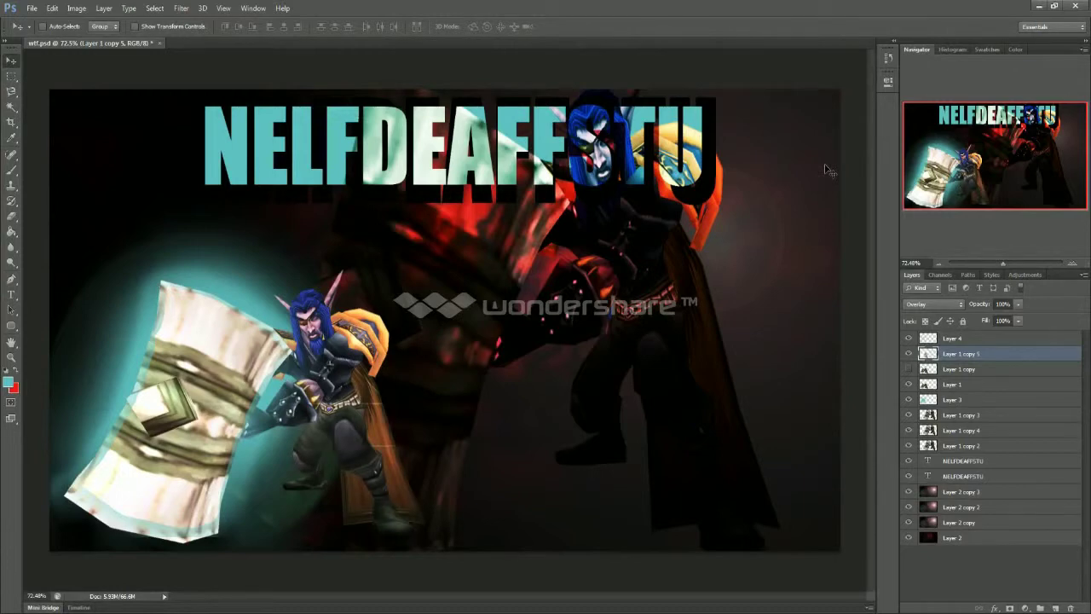
key(ctrl+s)
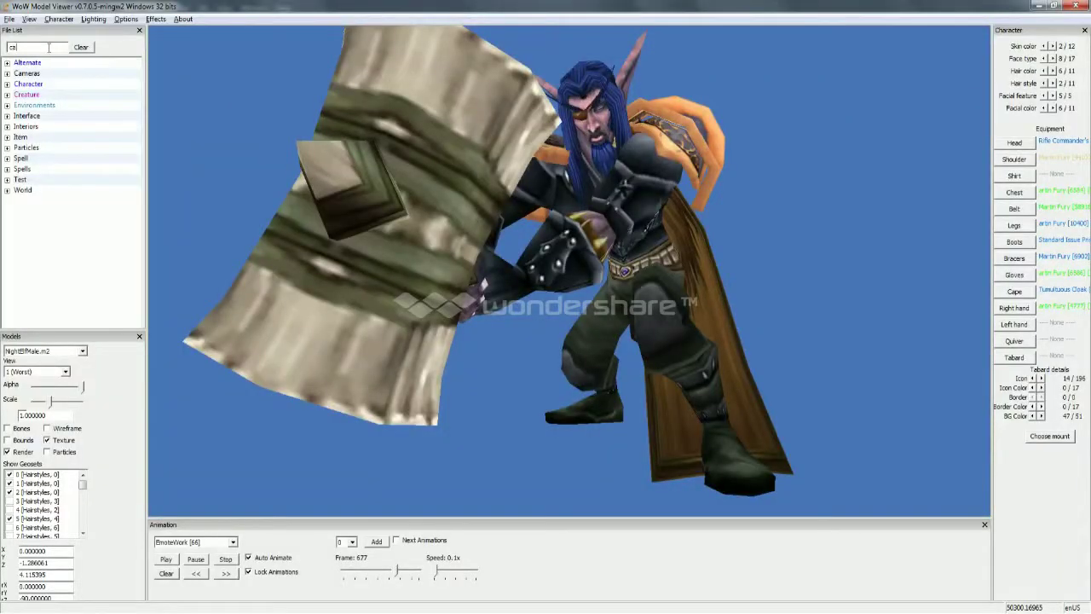
Switch to WoW Model Viewer and search the model files for "catform" and for "druidcat"
text(tform)
key(Return)
drag(48, 48, 7, 49)
text(druidcat)
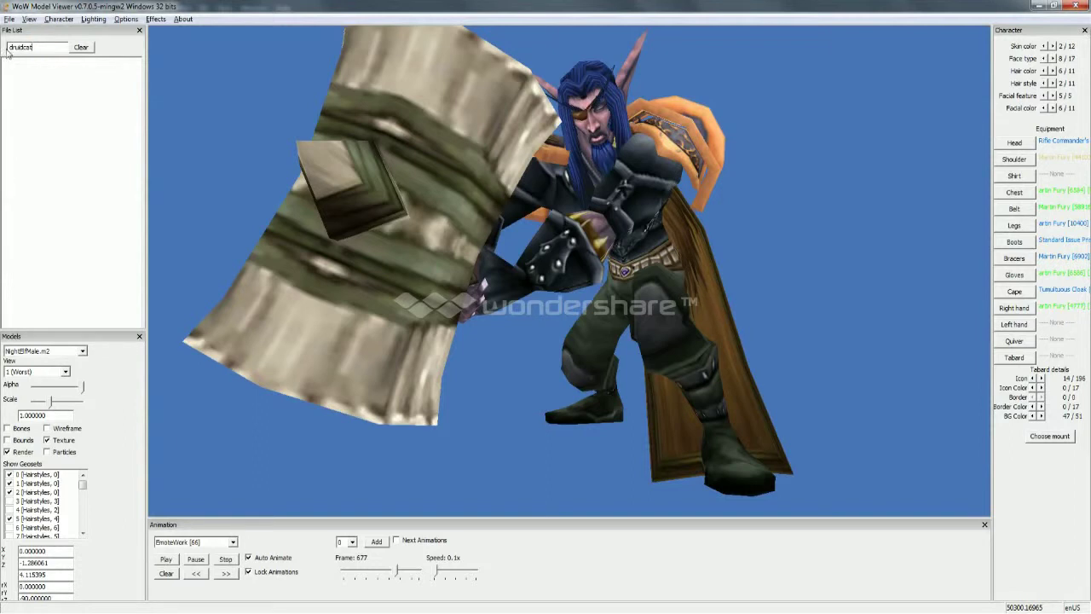
key(Return)
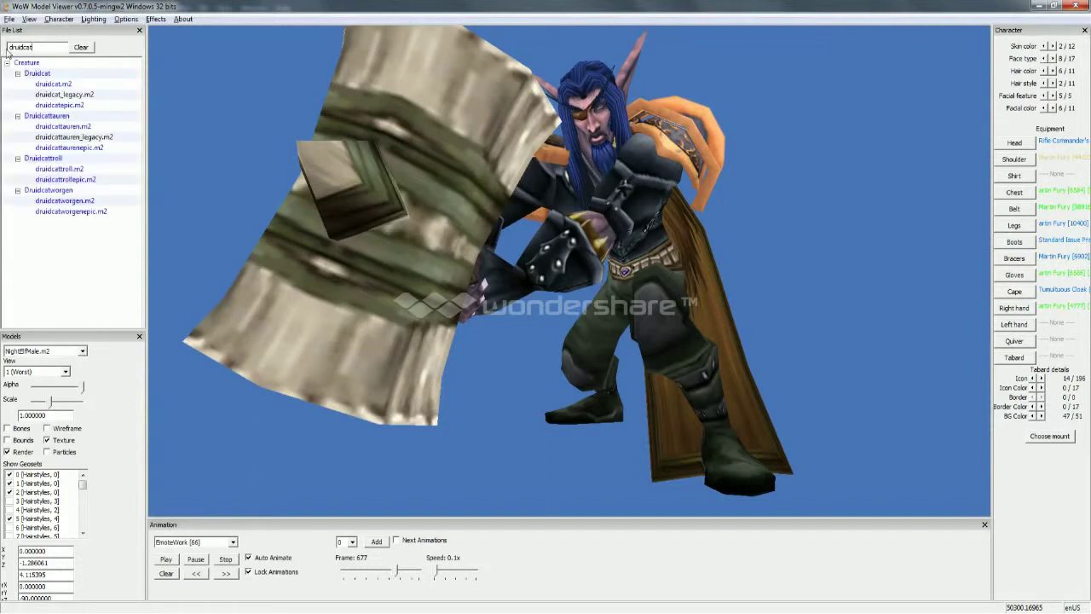
Load the druidcatworgen.m2 model and set its skin to DruidCatSkinWorgenBlack
click(72, 85)
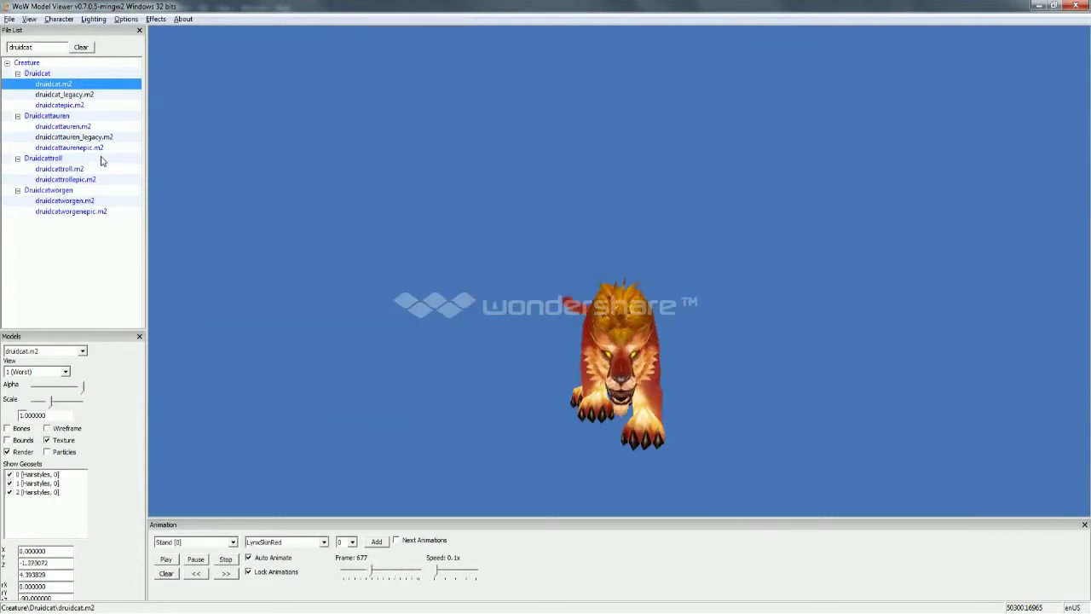
click(75, 201)
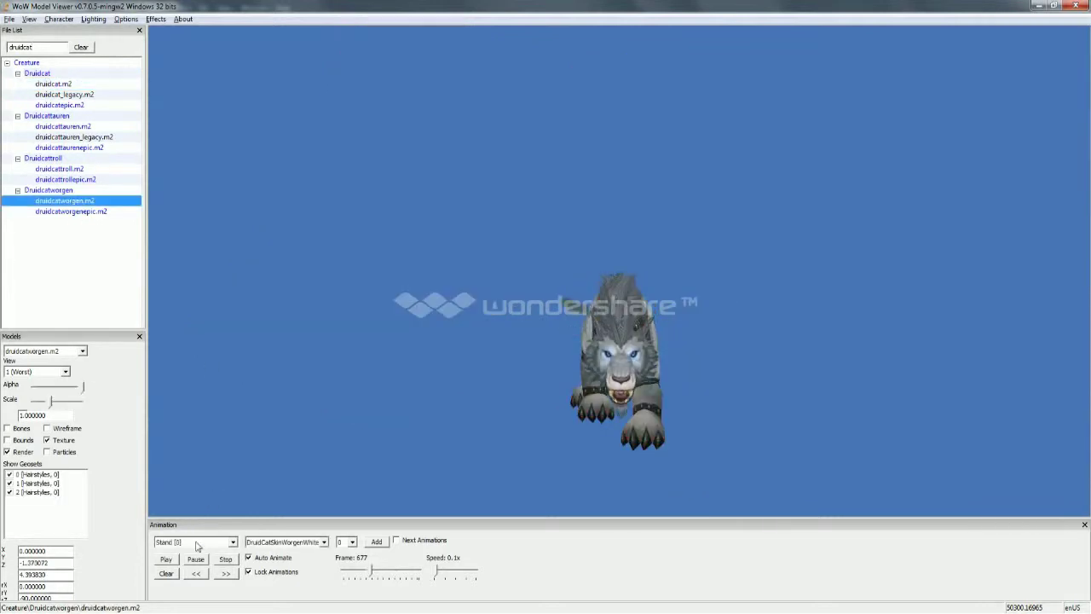
click(324, 543)
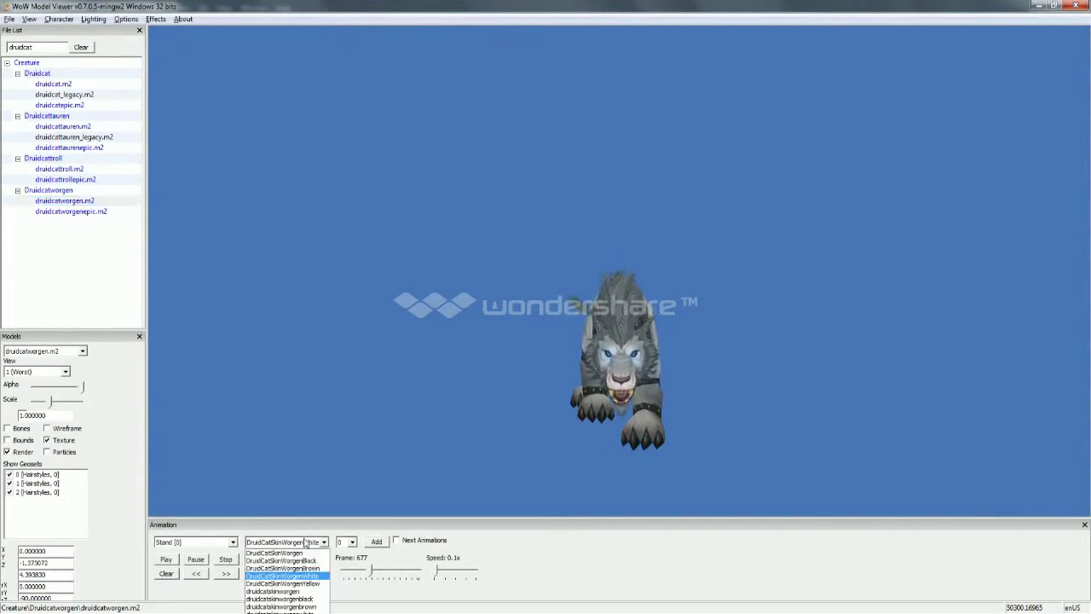
click(306, 551)
key(Down)
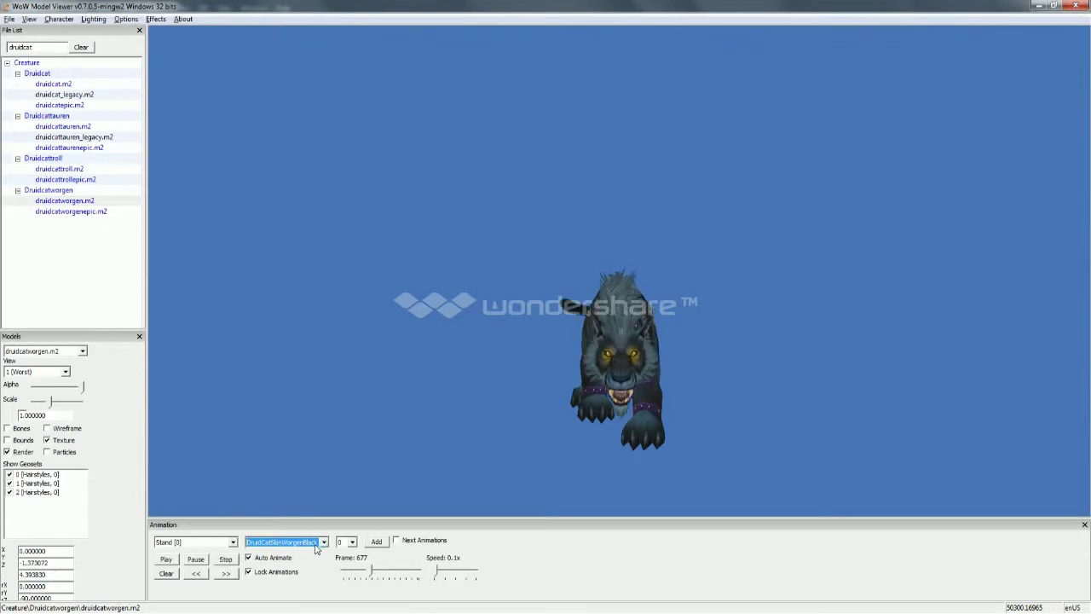
click(358, 491)
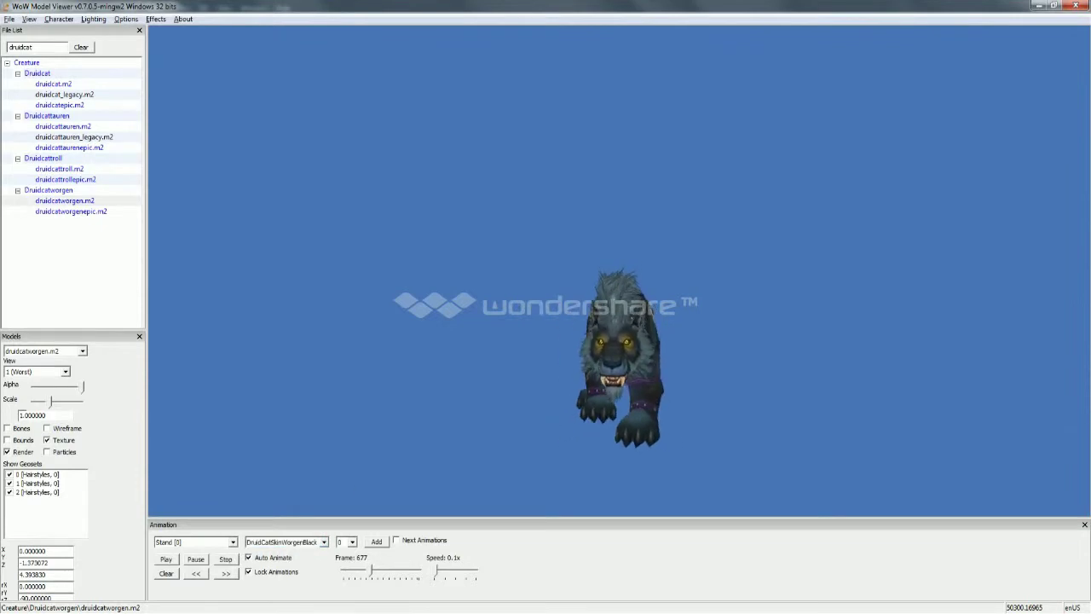
click(1000, 612)
click(1018, 547)
click(888, 340)
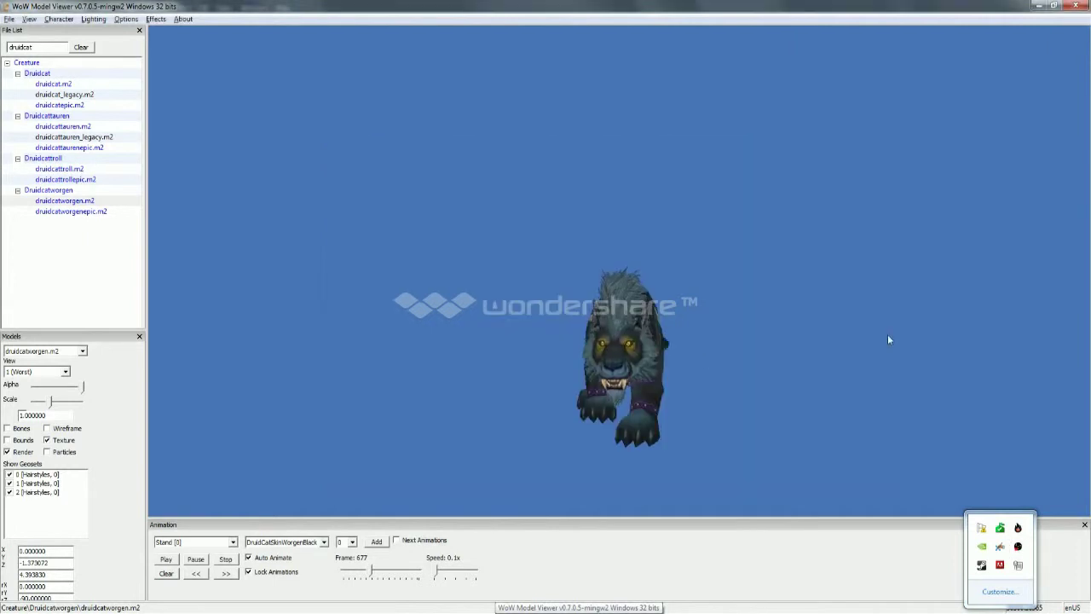
Set the black worgen cat's animation to AttackUnarmed [5]
click(633, 397)
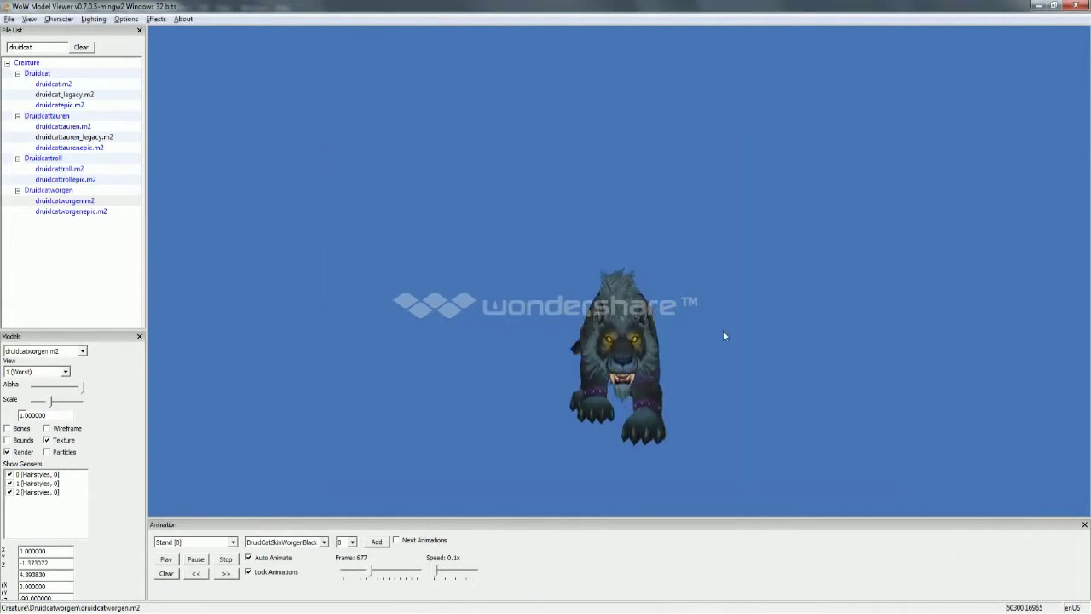
drag(455, 390, 488, 389)
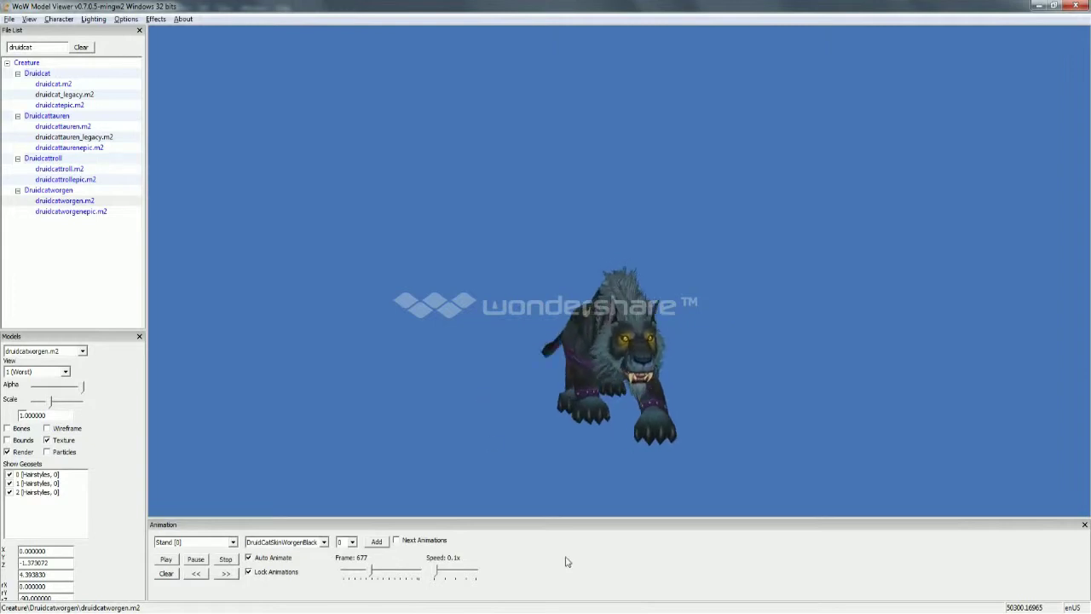
click(197, 542)
click(284, 542)
click(196, 542)
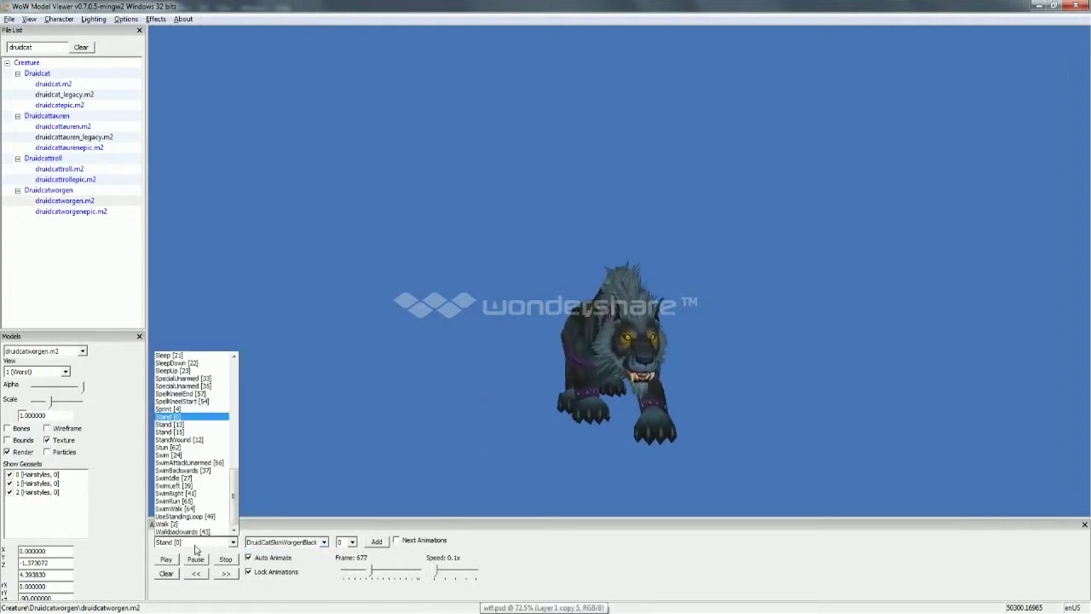
drag(236, 494, 236, 363)
click(222, 356)
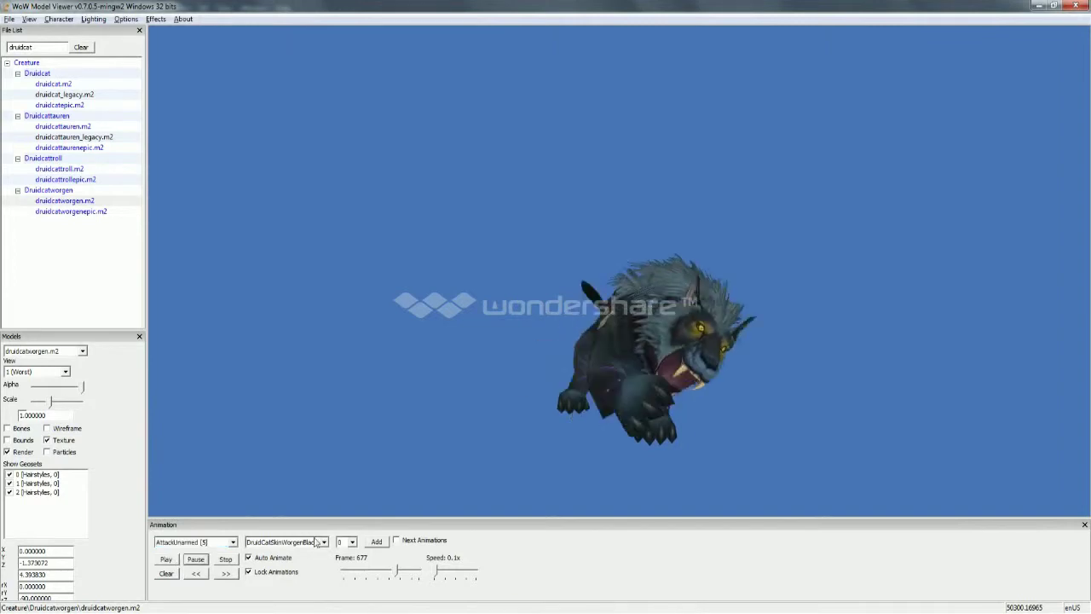
Try other attack poses for the black worgen cat, scrubbing AttackUnarmed [7] to frame 549
drag(396, 572, 366, 573)
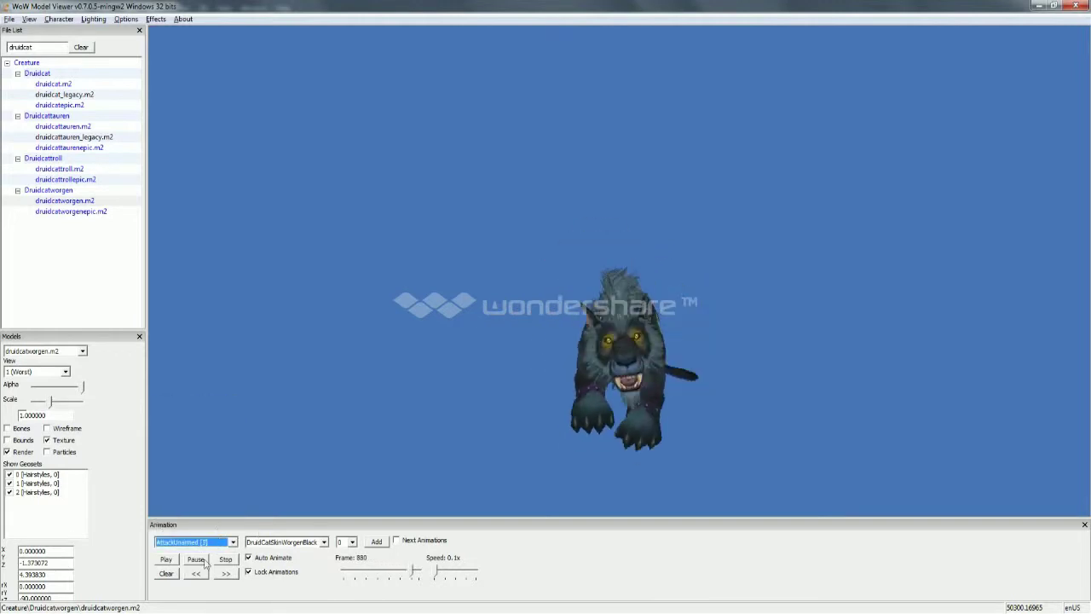
drag(415, 570, 388, 571)
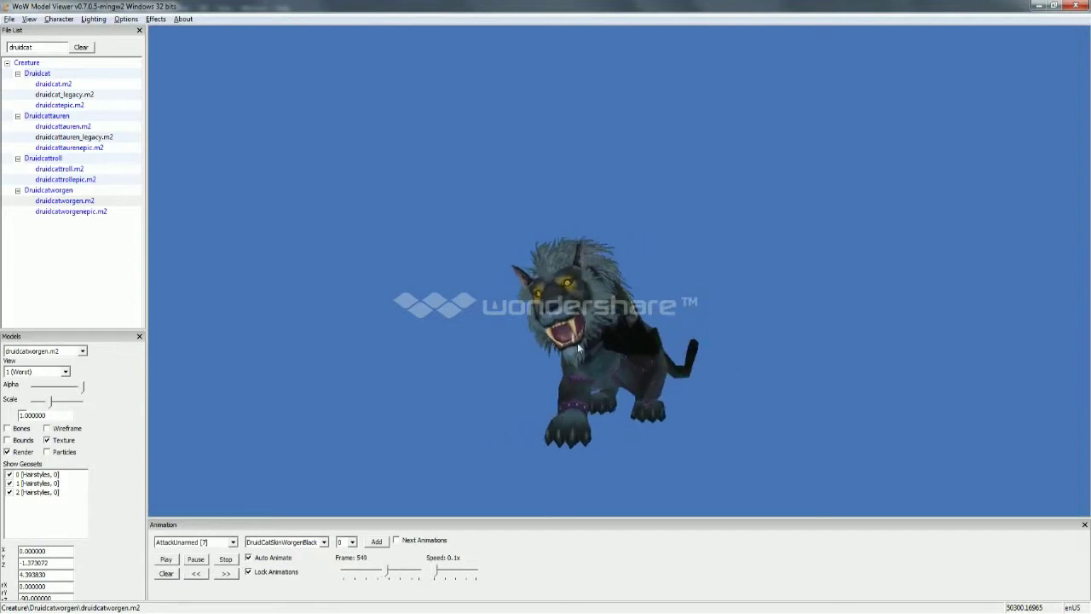
scroll(524, 429, up, 3)
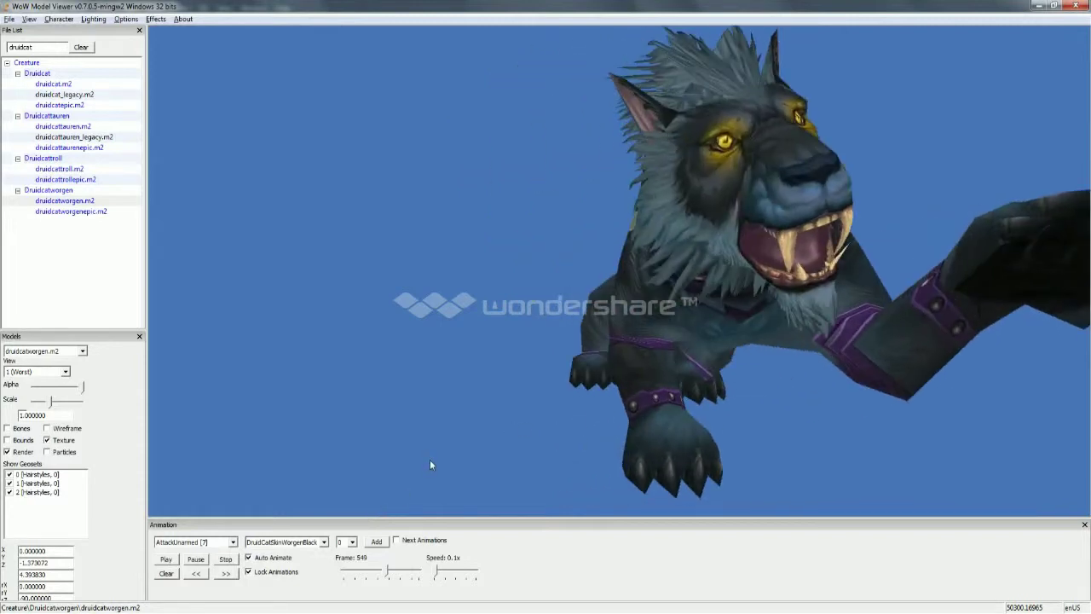
Pose the worgen cat with the CombatCritical [9] animation paused at frame 857, angled to show its open jaws
click(213, 542)
click(196, 364)
click(195, 559)
drag(390, 571, 412, 570)
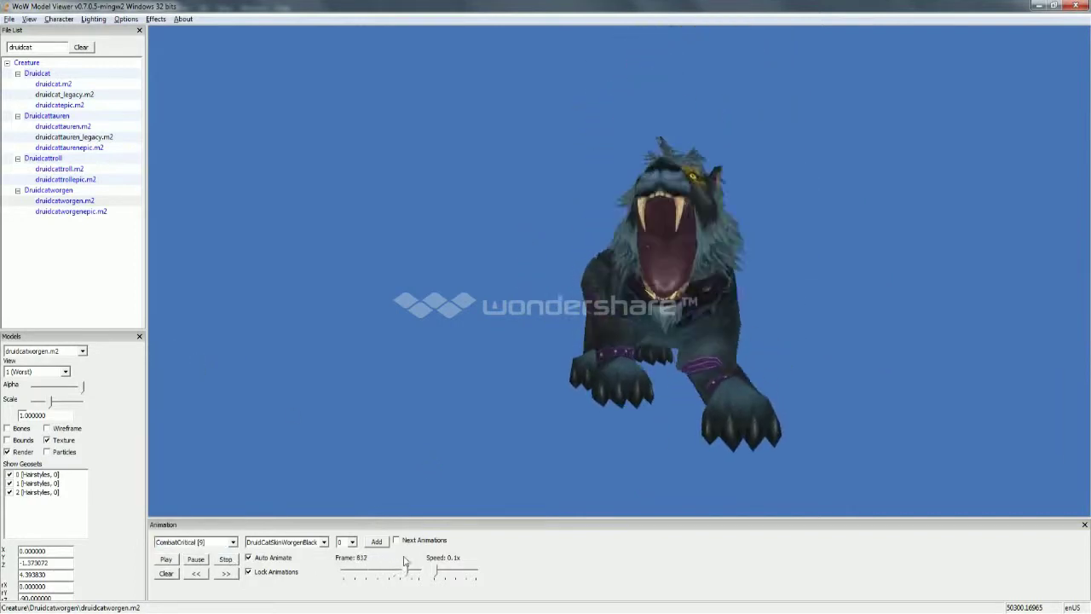
scroll(547, 348, down, 1)
scroll(549, 348, up, 4)
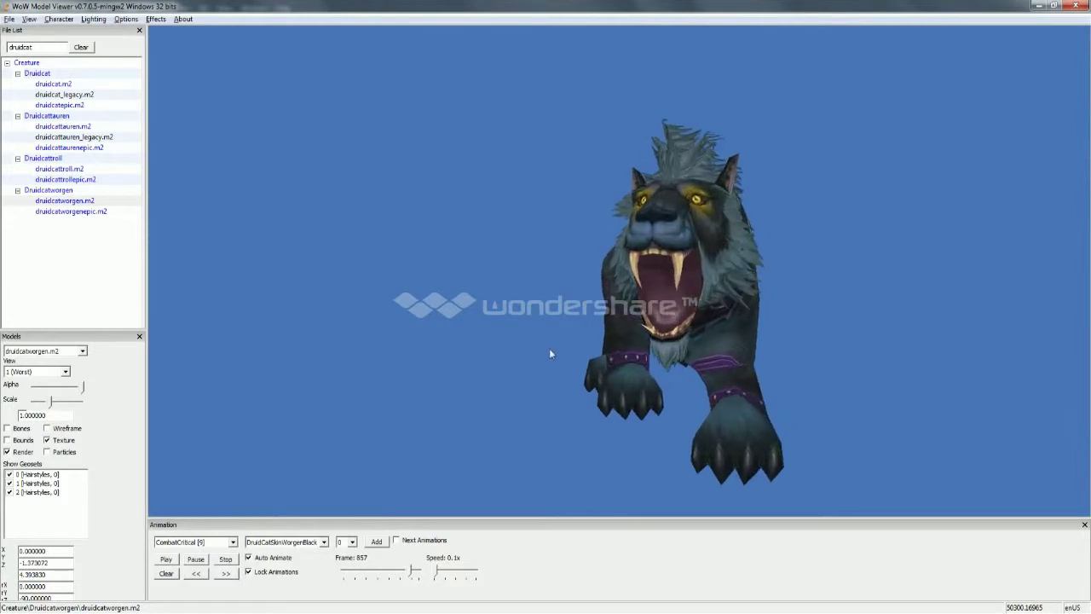
drag(549, 348, 643, 340)
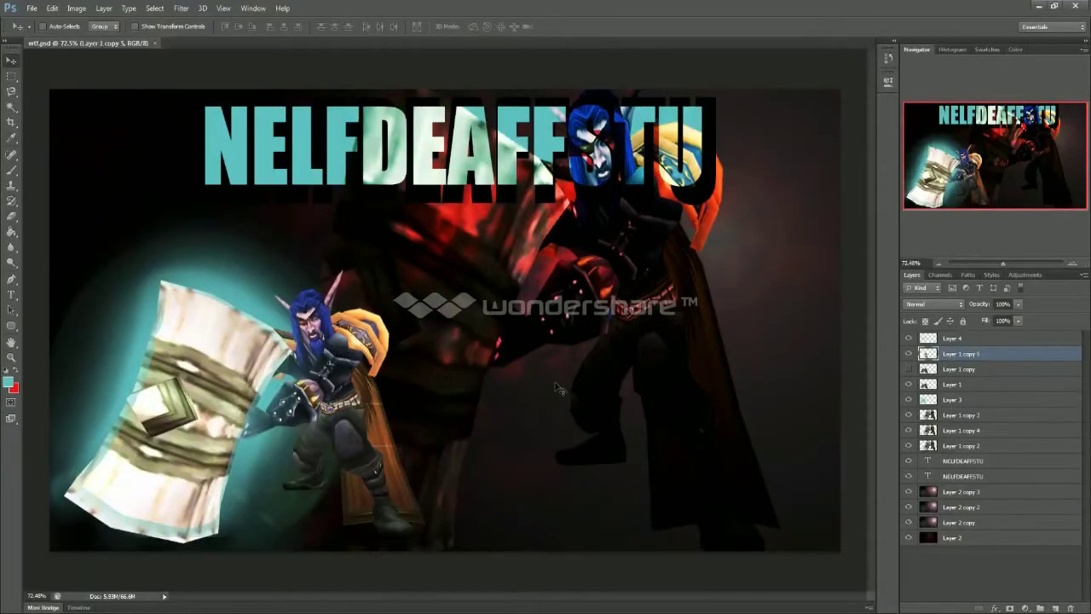
Switch to Photoshop, paste the cat screenshot into wtf.psd, and delete the interface area surrounding the blue viewport
key(ctrl+v)
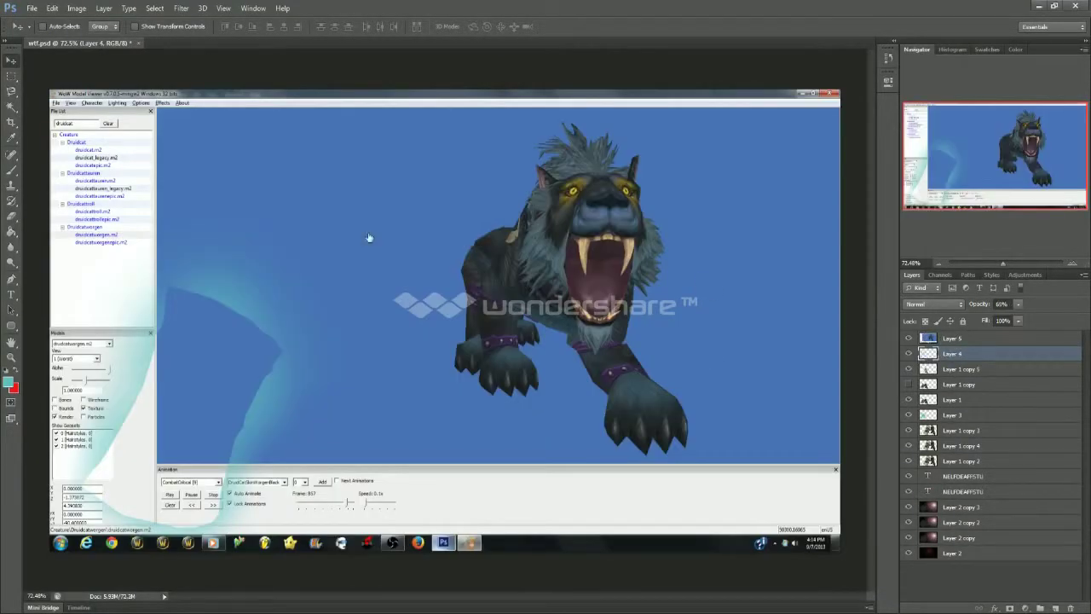
key(m)
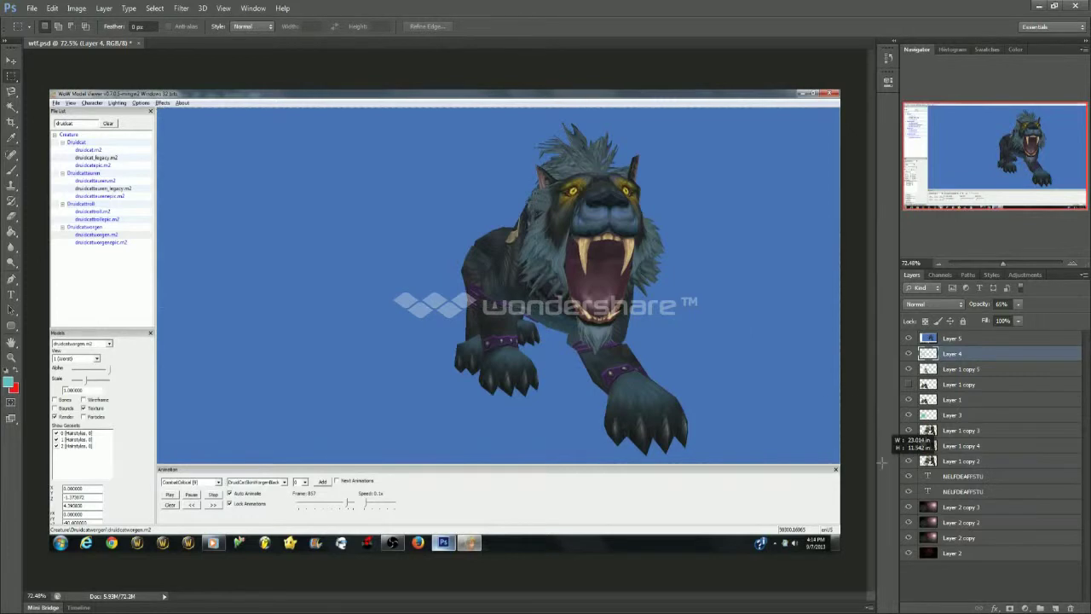
key(ctrl+a)
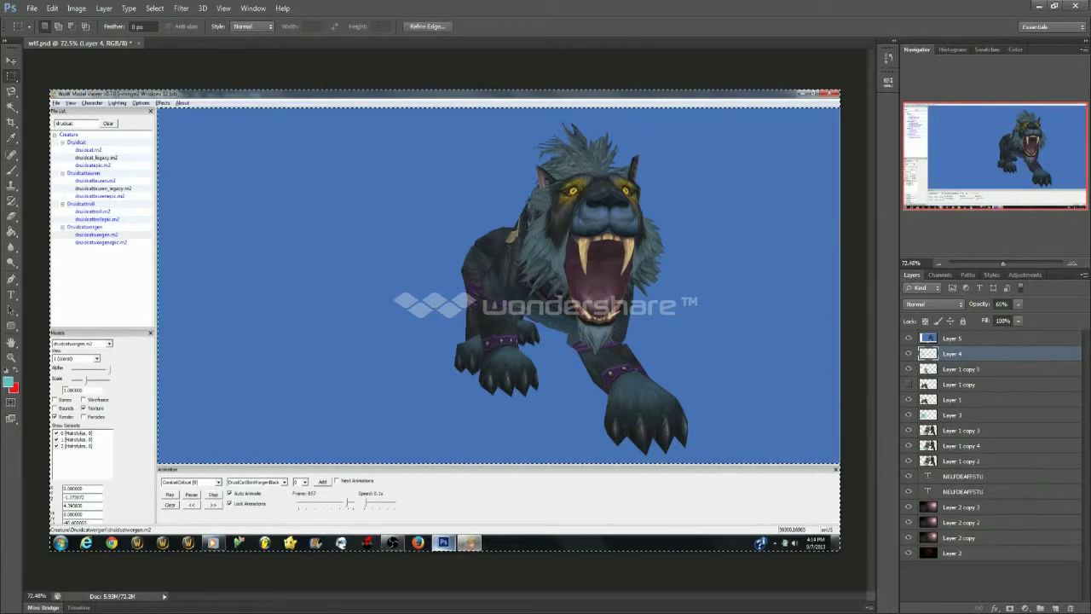
click(226, 613)
click(850, 497)
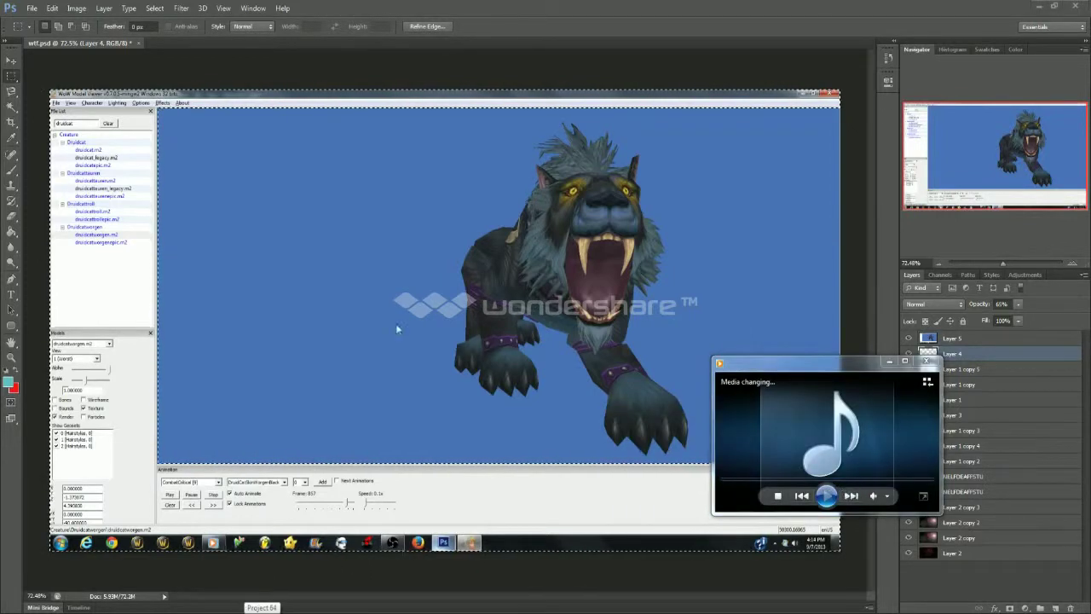
click(976, 356)
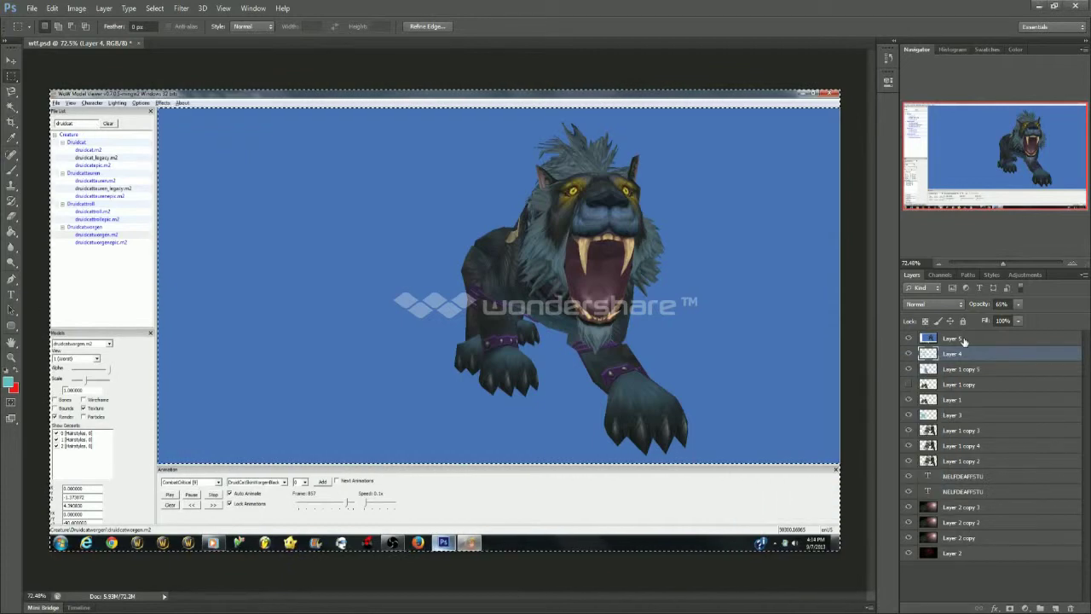
click(909, 339)
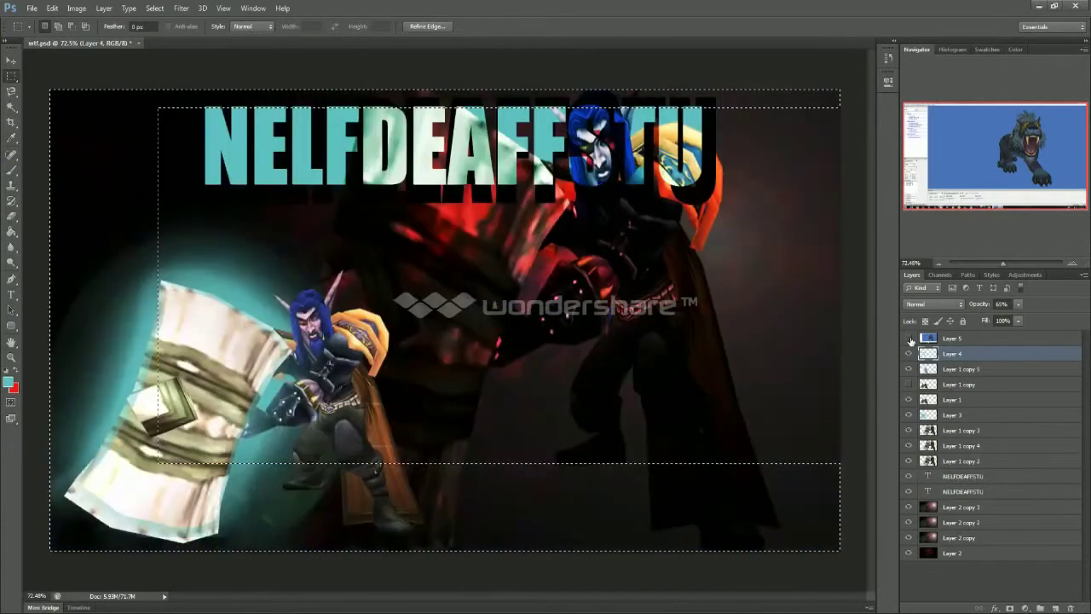
click(910, 338)
click(937, 338)
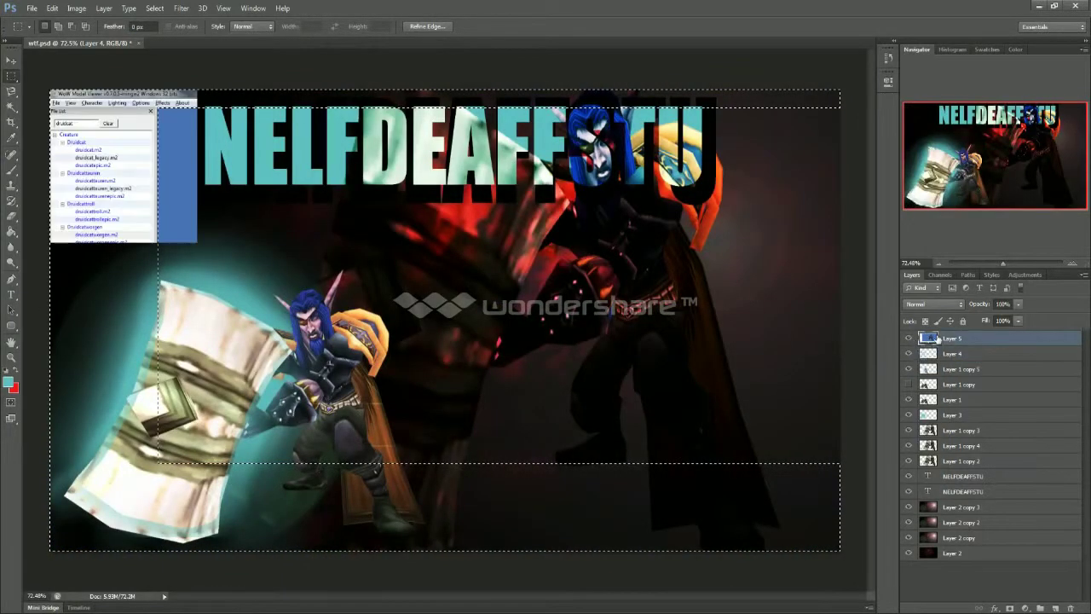
key(Delete)
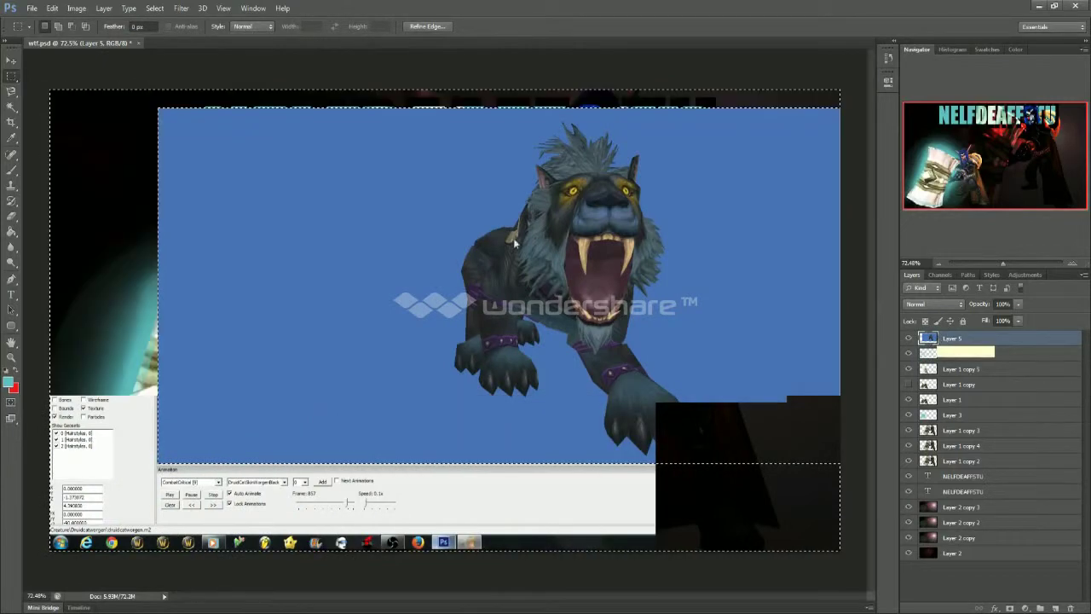
Remove the blue background around the cat with the Magic Wand and clear the selection
key(w)
click(264, 207)
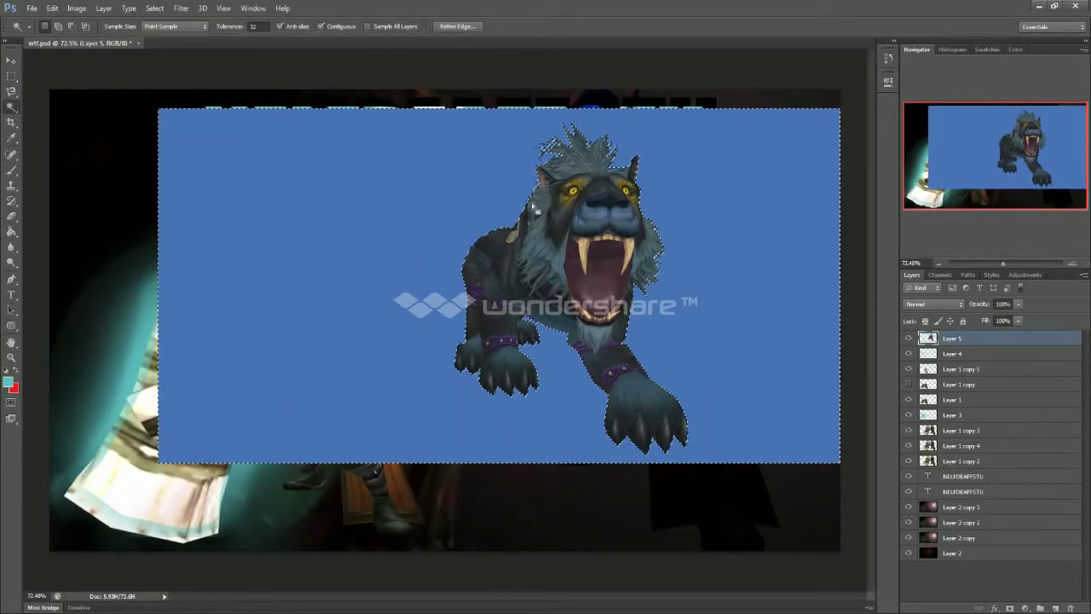
key(Delete)
key(ctrl+d)
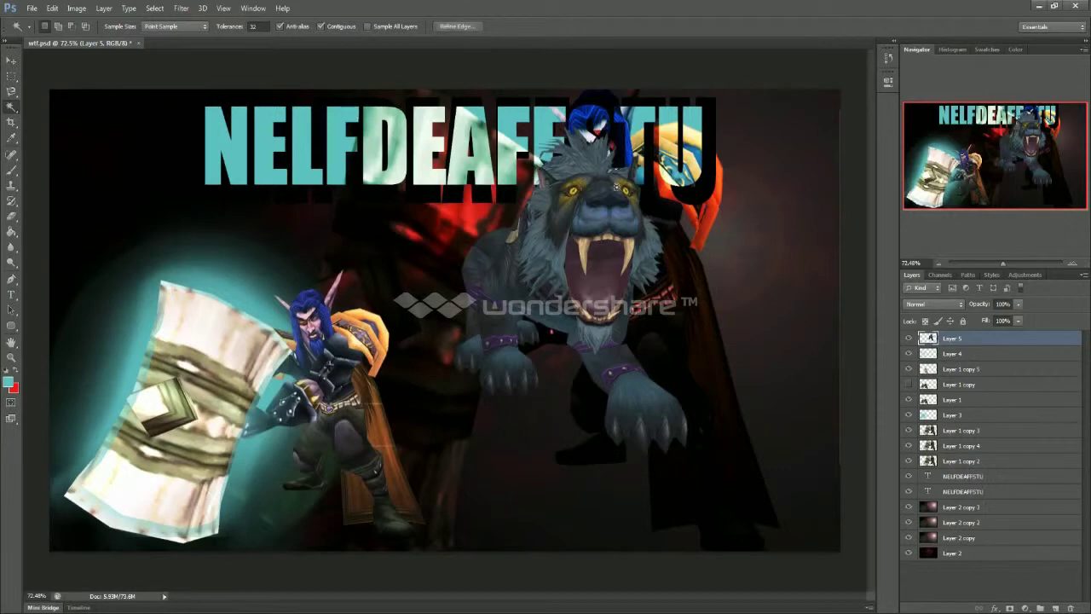
Reposition the cat cutout beside the small character, overlapping its cape, and apply the transformation
click(10, 59)
drag(576, 248, 683, 331)
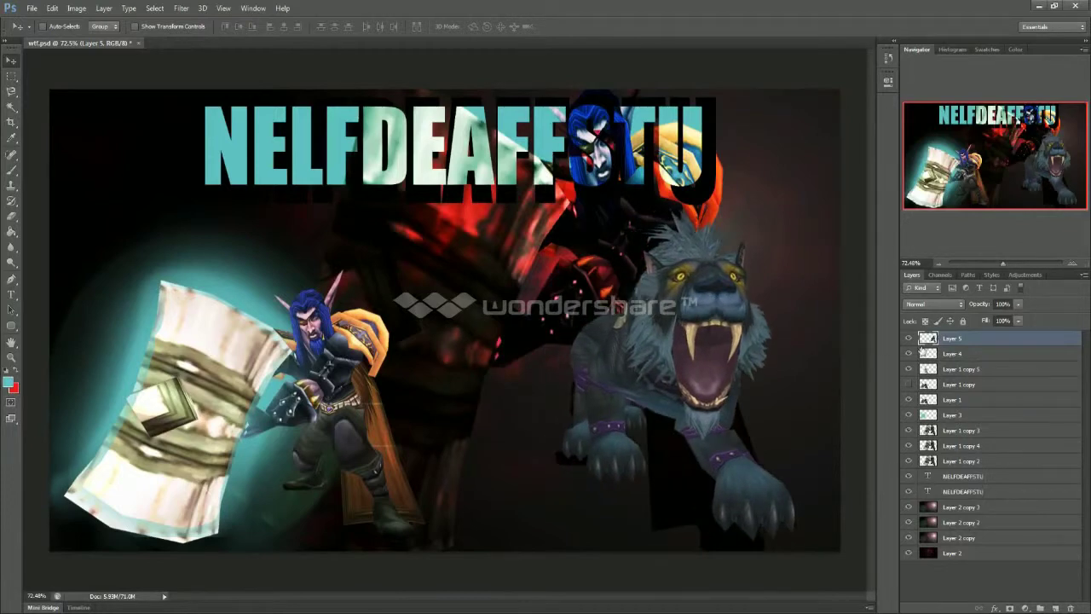
key(ctrl+t)
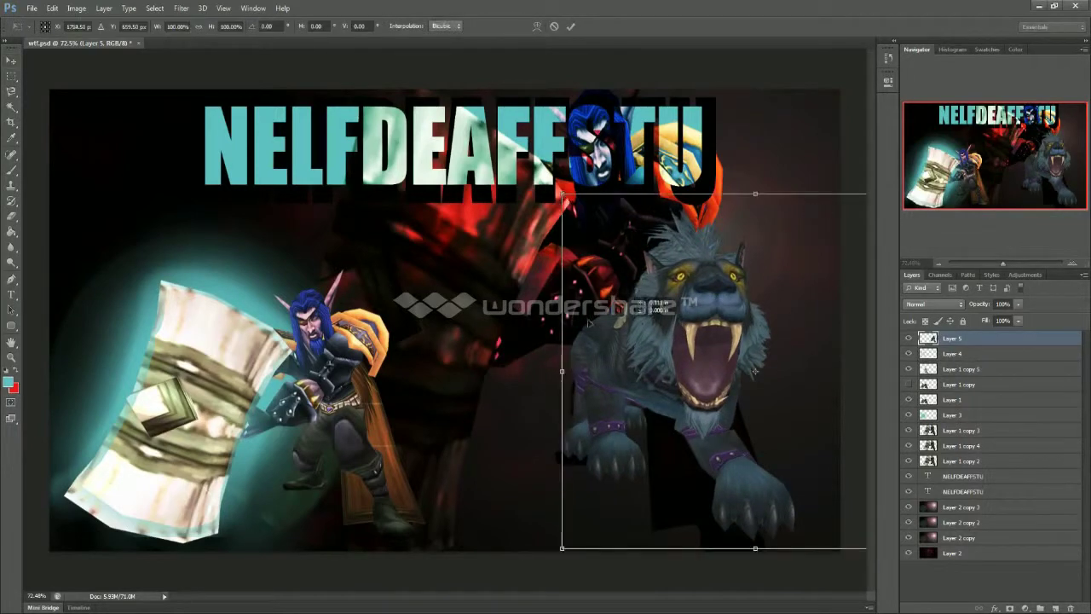
drag(589, 322, 336, 280)
key(m)
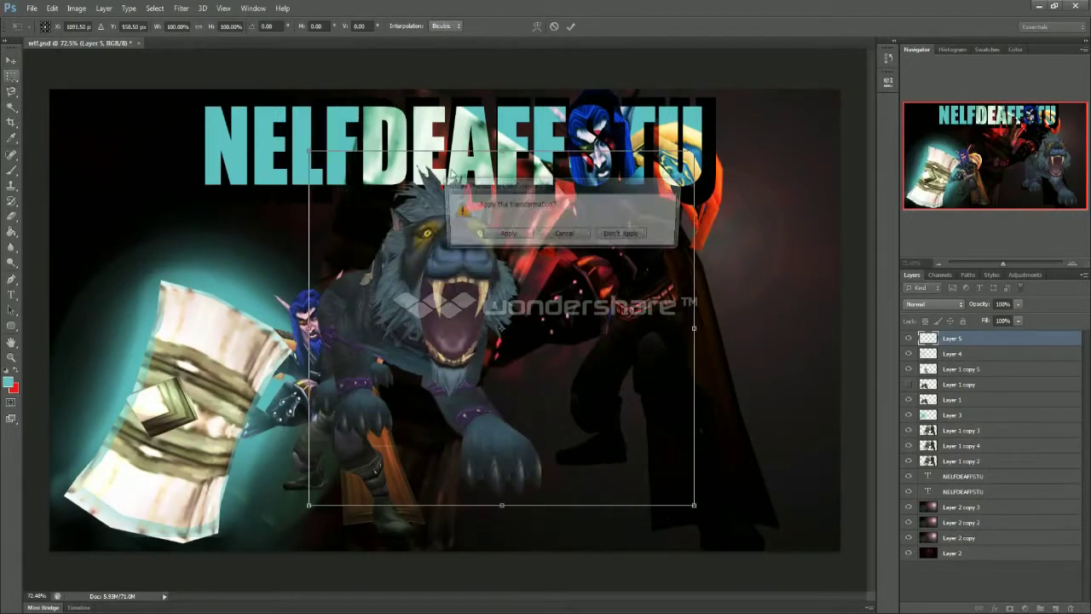
key(Return)
Erase the thin stray line left over from the viewport edge beside the cat on Layer 5
drag(530, 123, 841, 526)
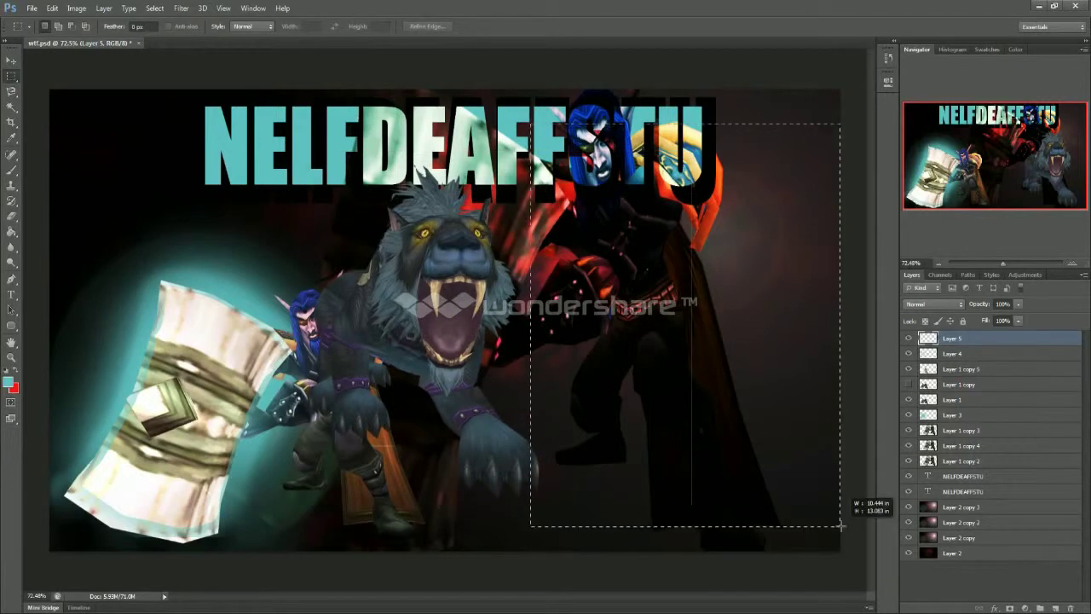
drag(647, 104, 740, 511)
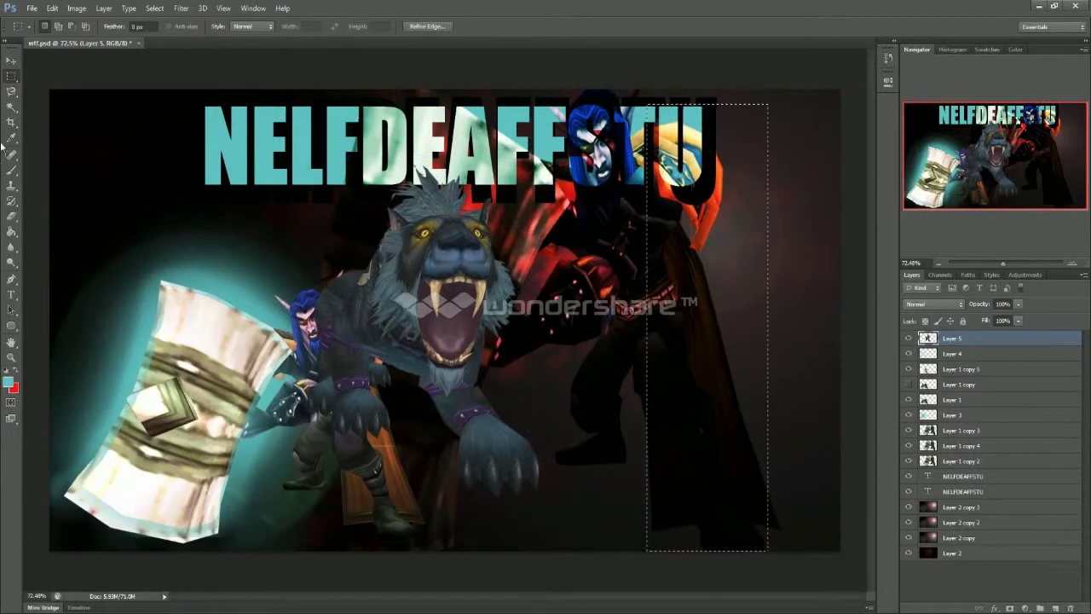
key(w)
click(553, 348)
Scale the cat to about 79% width and 76% height and move it over the large character's legs
key(ctrl+t)
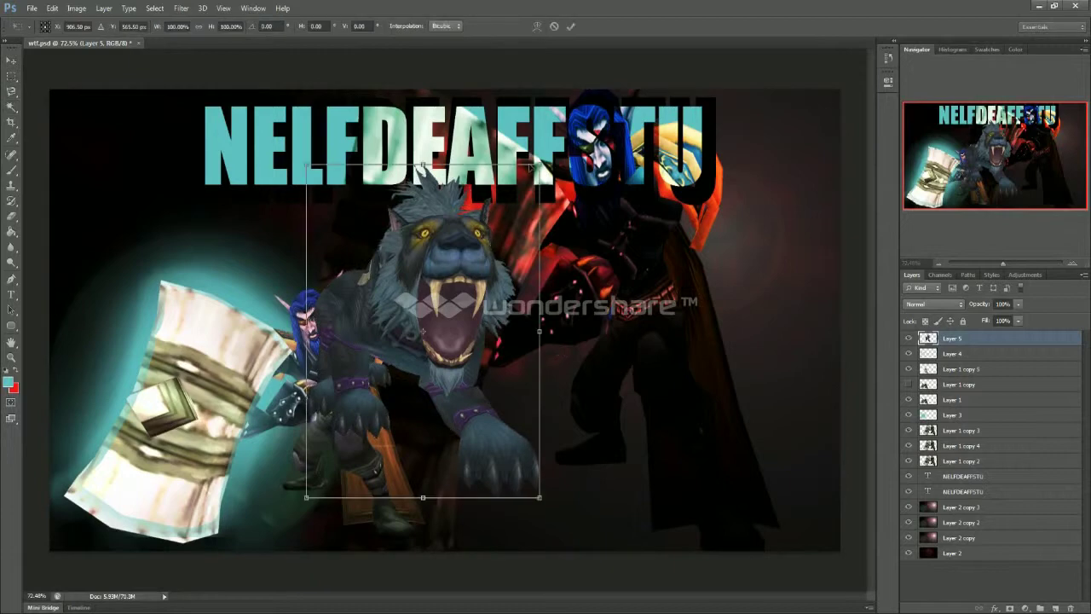
drag(540, 165, 490, 246)
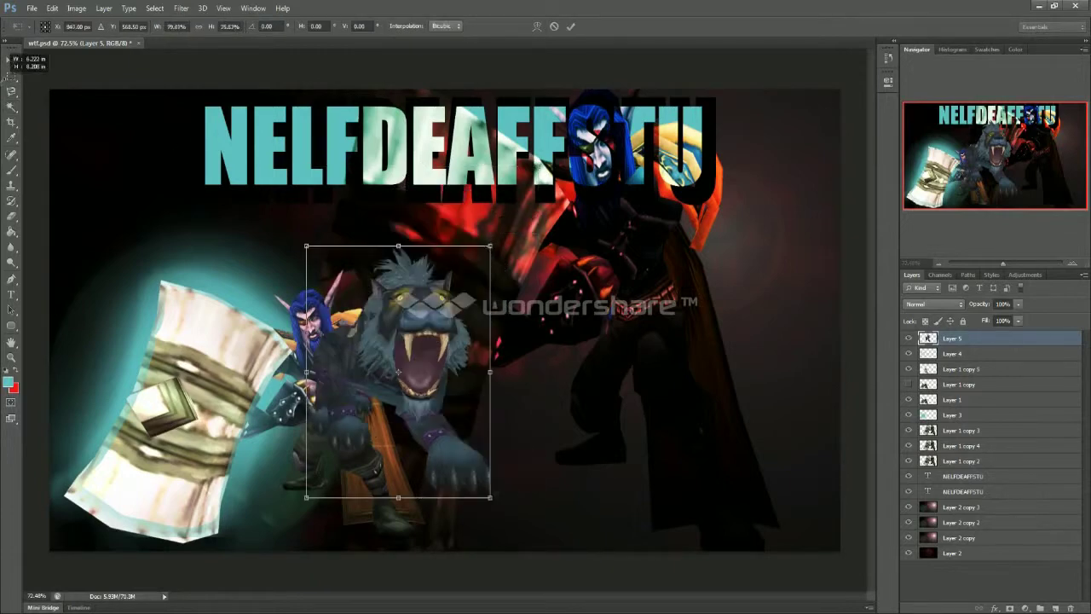
click(11, 61)
click(508, 233)
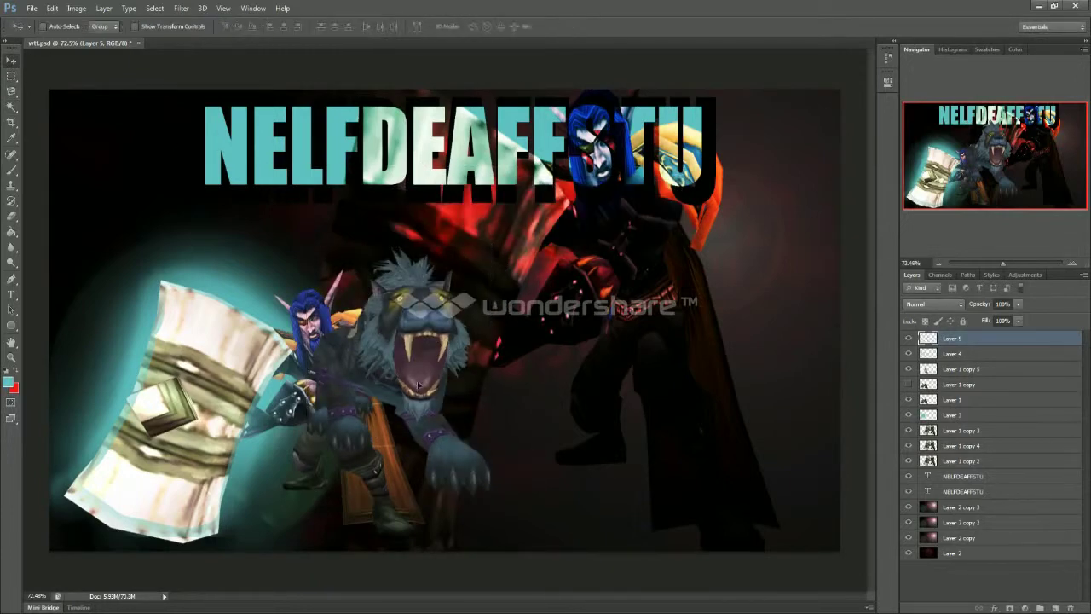
drag(363, 383, 632, 415)
Duplicate the cat layer and set the copy to Overlay blending at 72% opacity
right_click(634, 418)
key(Escape)
right_click(981, 338)
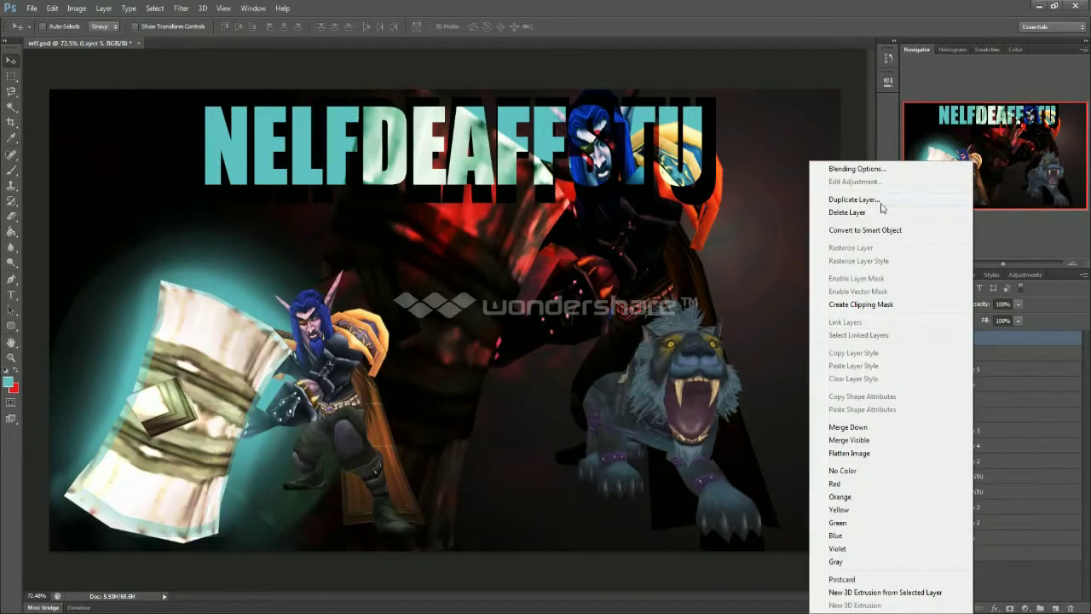
click(844, 197)
key(Return)
click(933, 304)
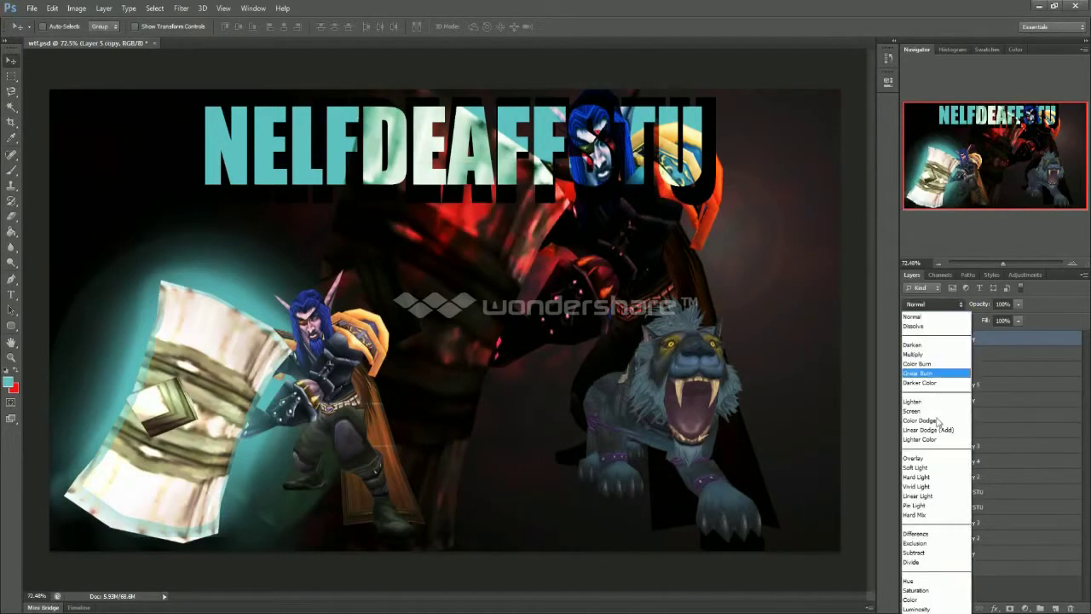
click(936, 460)
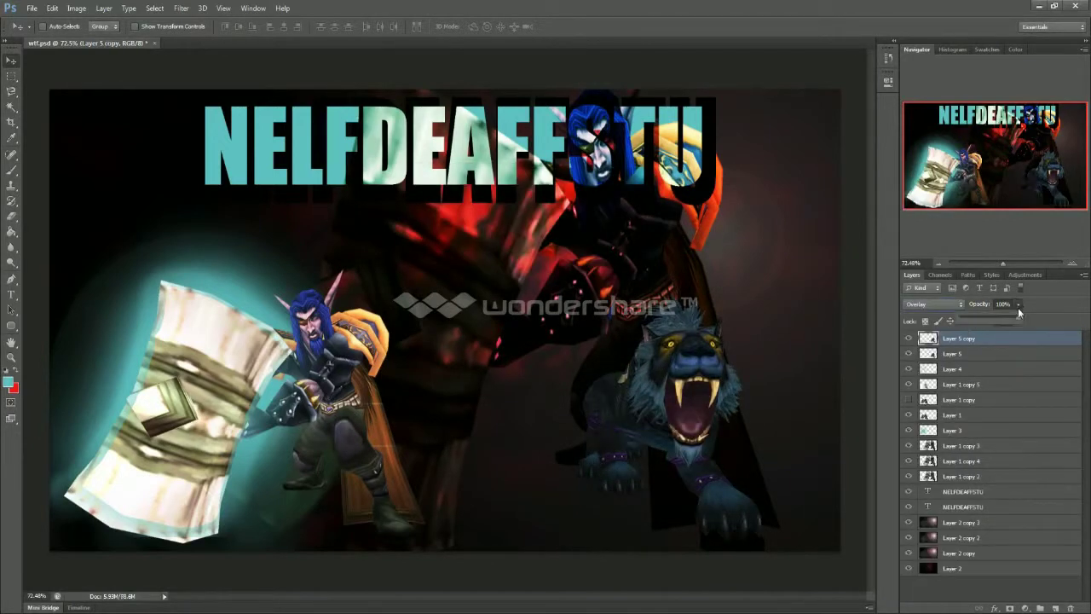
click(952, 356)
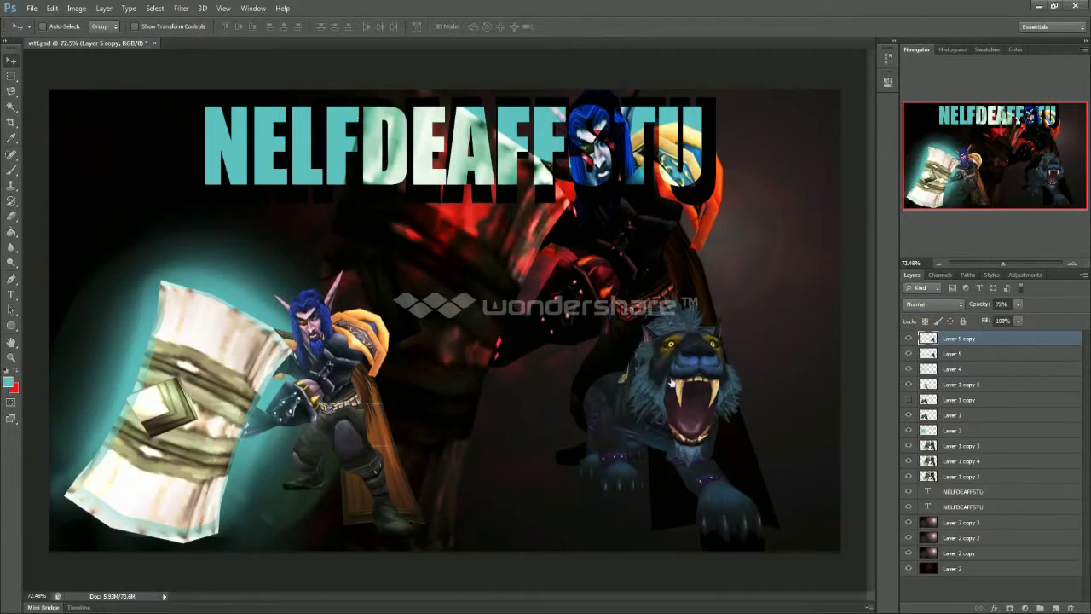
Move both cat layers together beside the small character's cape and scale them to about 81%
key(alt+bracketleft)
drag(730, 398, 507, 420)
shift+click(955, 339)
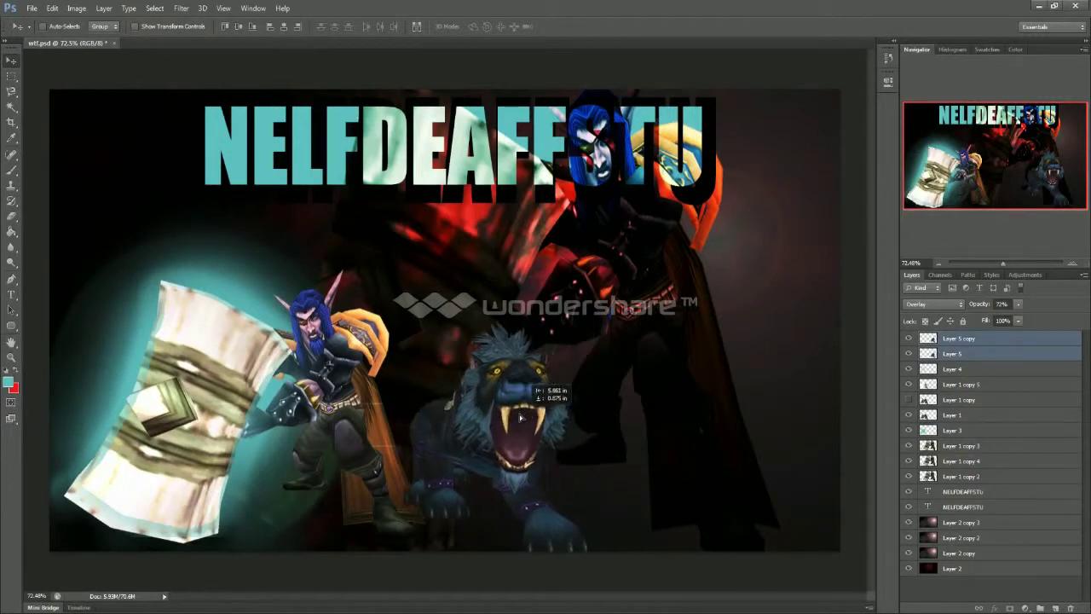
key(ctrl+t)
drag(578, 320, 542, 367)
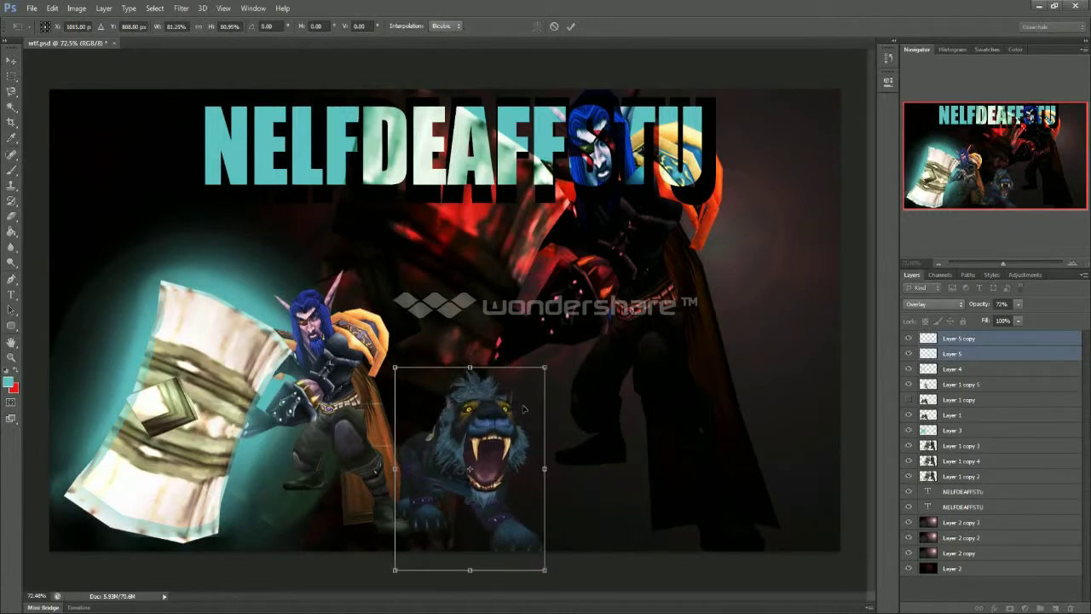
drag(492, 422, 509, 393)
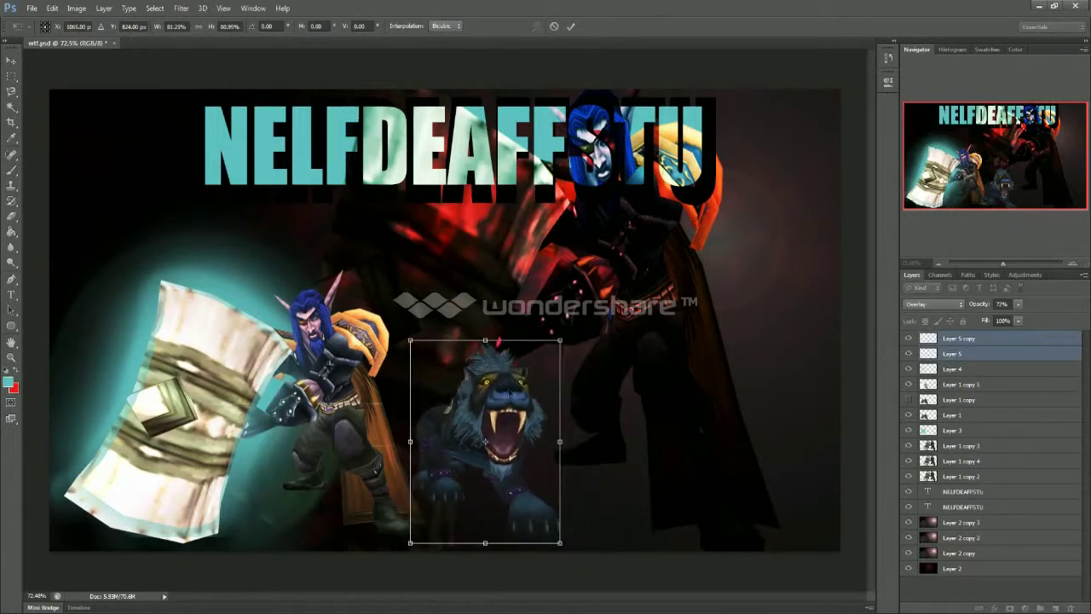
click(12, 60)
click(502, 236)
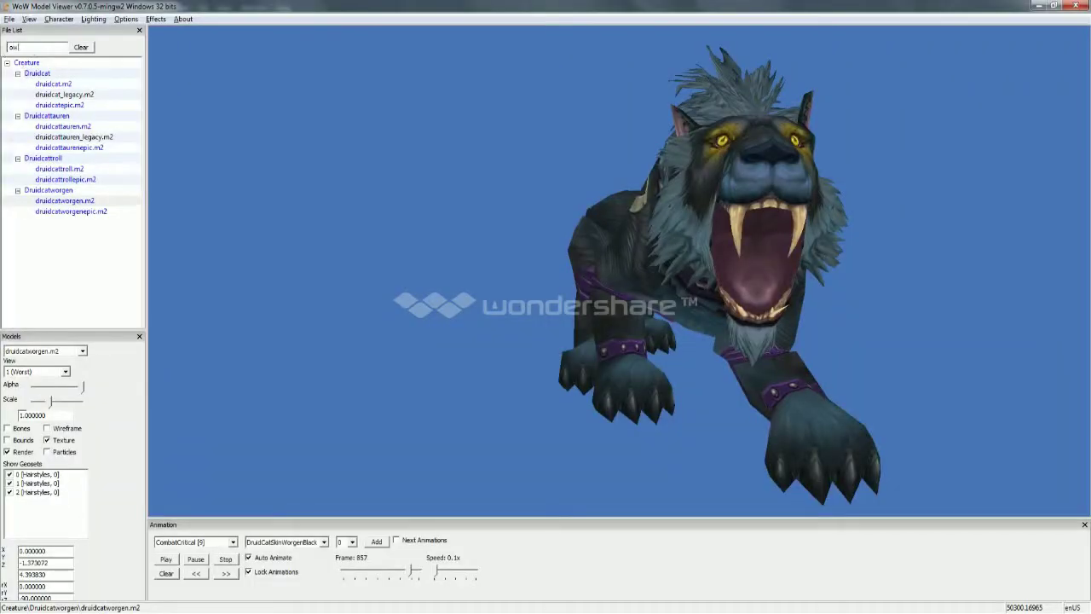
In WoW Model Viewer, search for "owlbear", load druidowlbear.m2, and change its skin to the dark-feathered variant with tan antlers
key(Return)
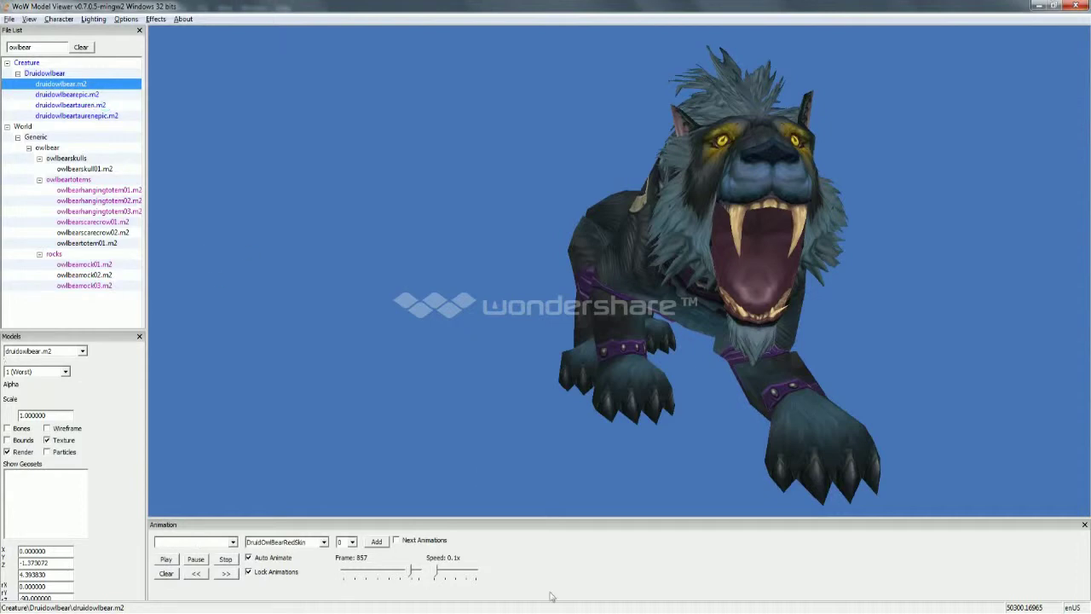
click(286, 542)
click(286, 428)
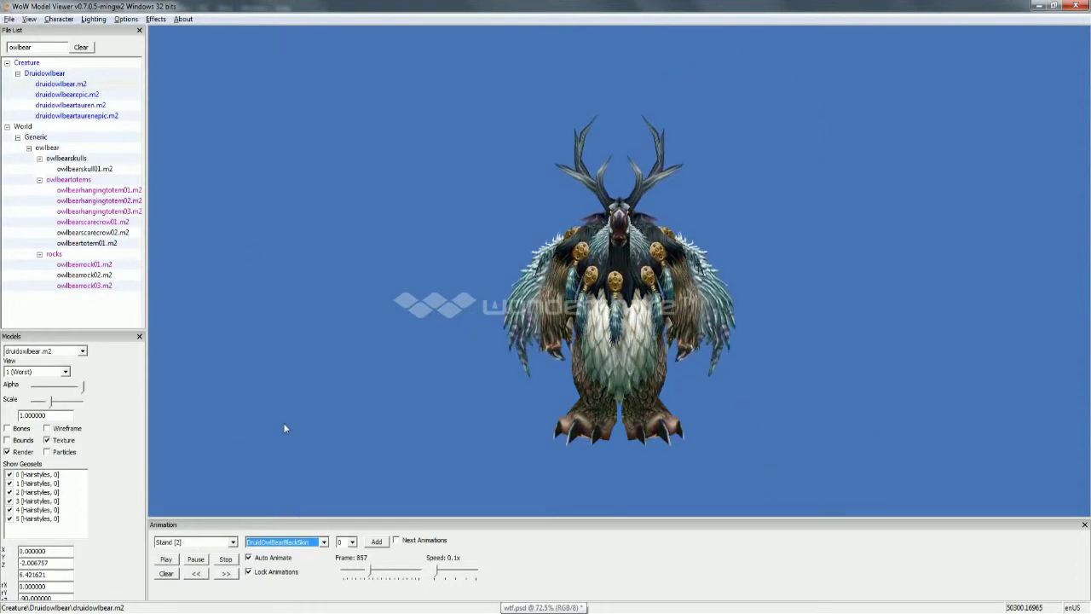
scroll(317, 532, down, 1)
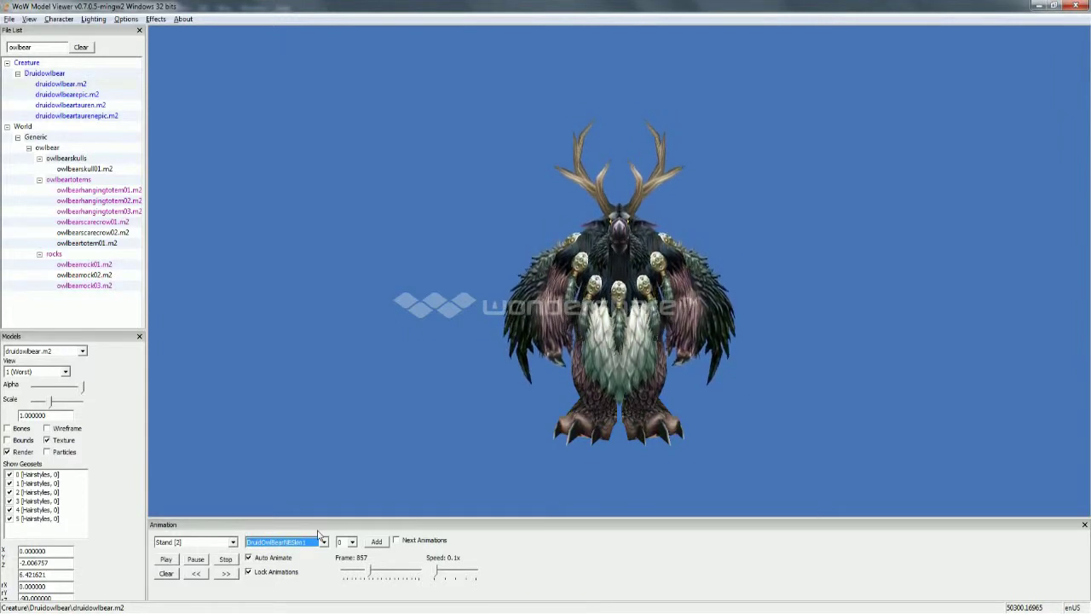
Set the owlbear's animation to SpellCastOmni [39]
click(213, 542)
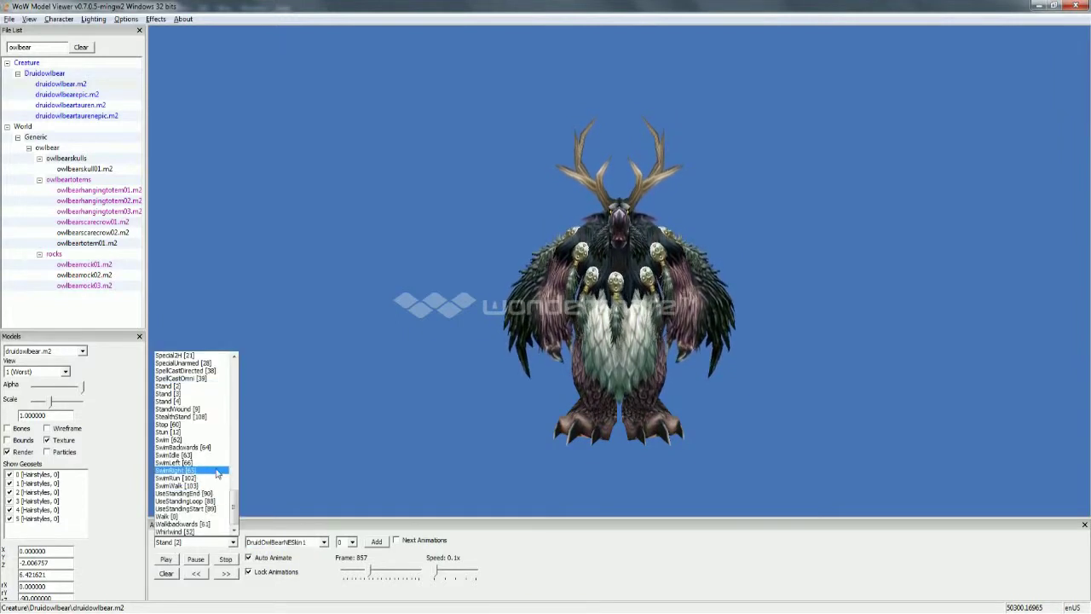
click(194, 378)
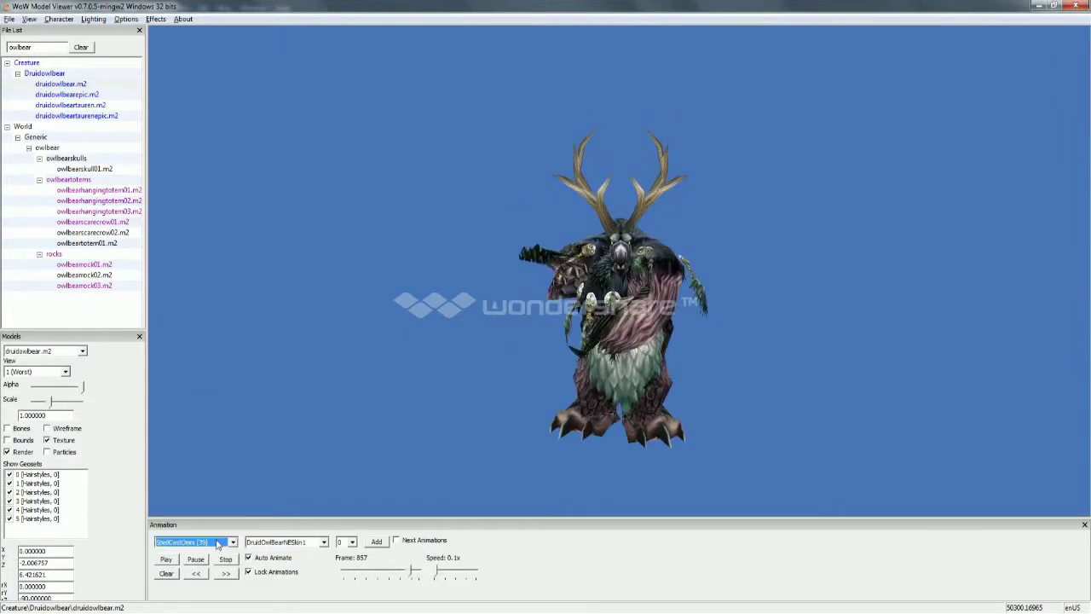
key(Down)
key(Down)
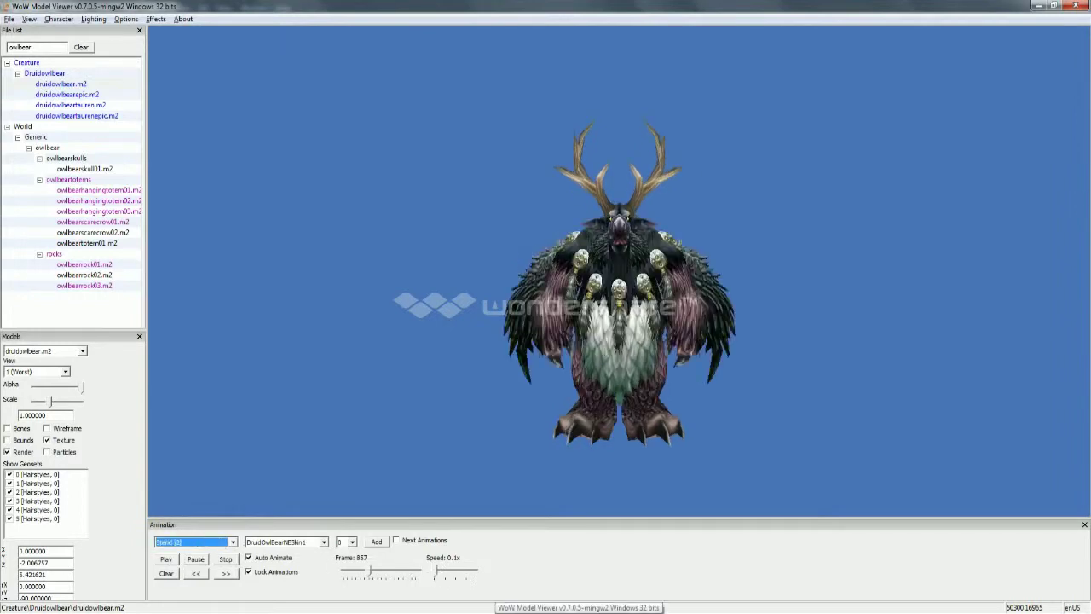
key(Up)
click(191, 545)
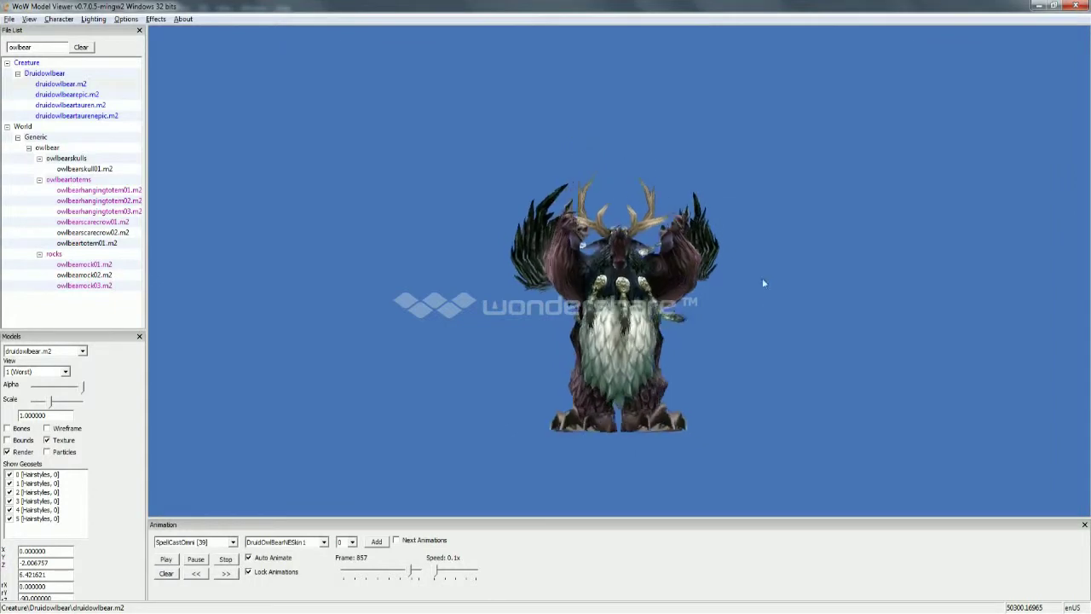
Enlarge the owlbear in the viewport and set the animation frame to a casting pose with both arms spread
scroll(688, 324, up, 2)
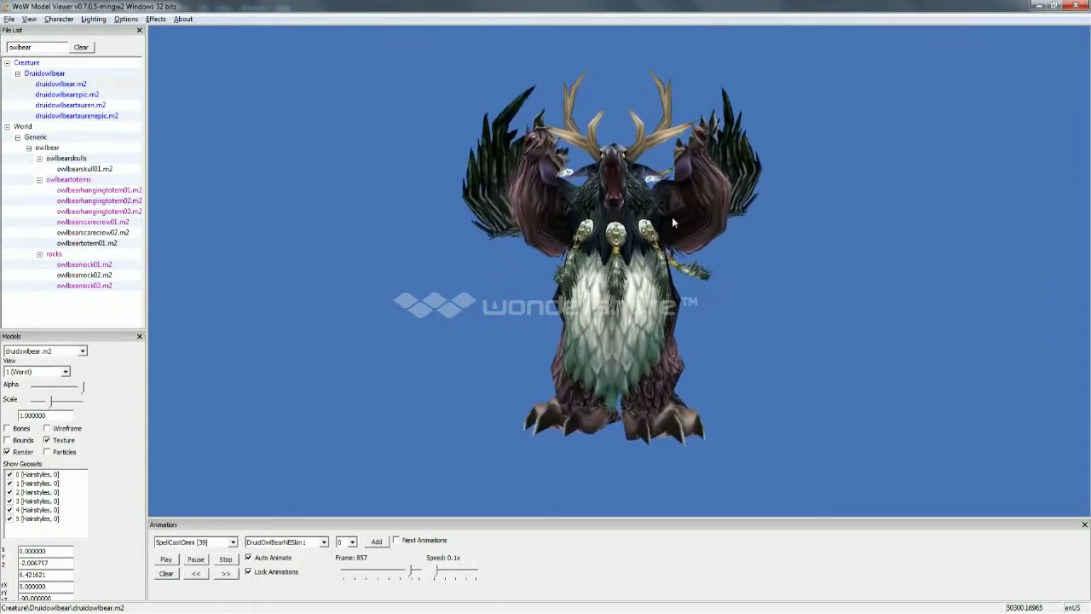
scroll(664, 318, up, 2)
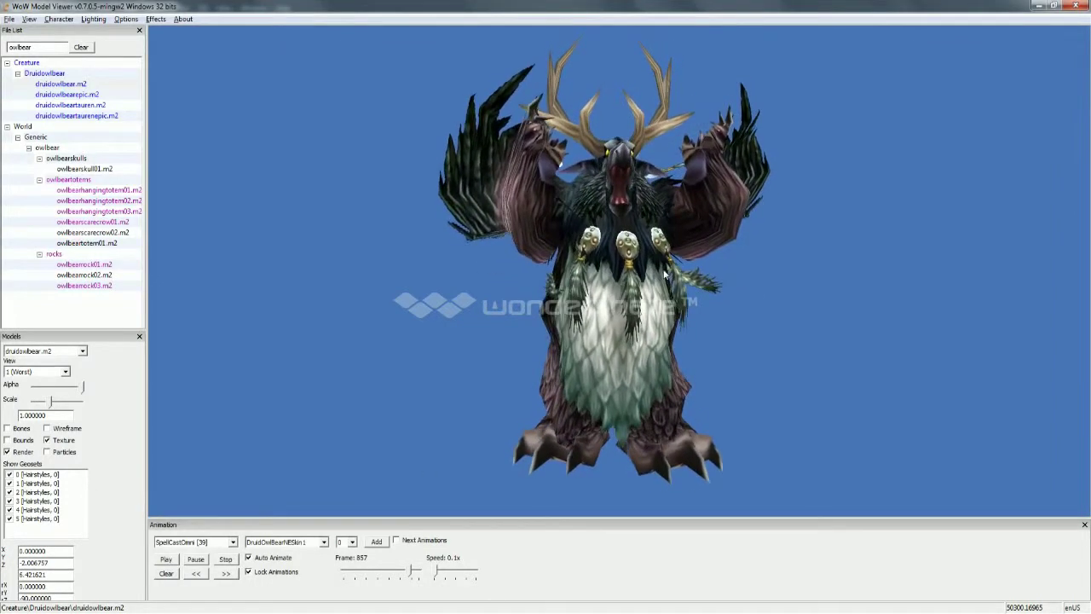
drag(412, 573, 353, 577)
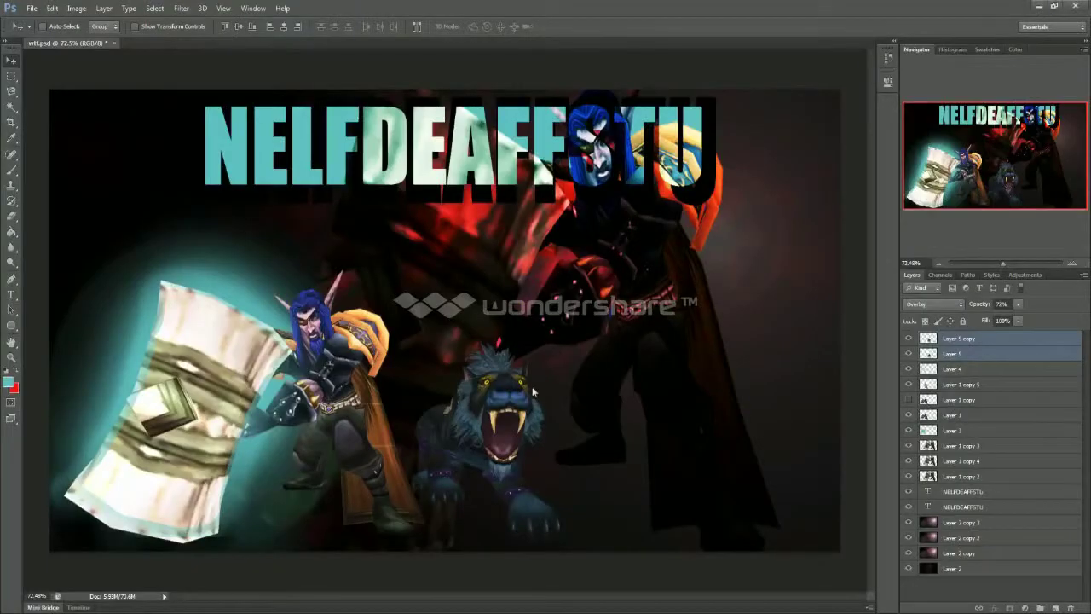
Switch to Photoshop, paste the owlbear render into wtf.psd, and delete its blue background using the Magic Wand
click(11, 79)
key(ctrl+v)
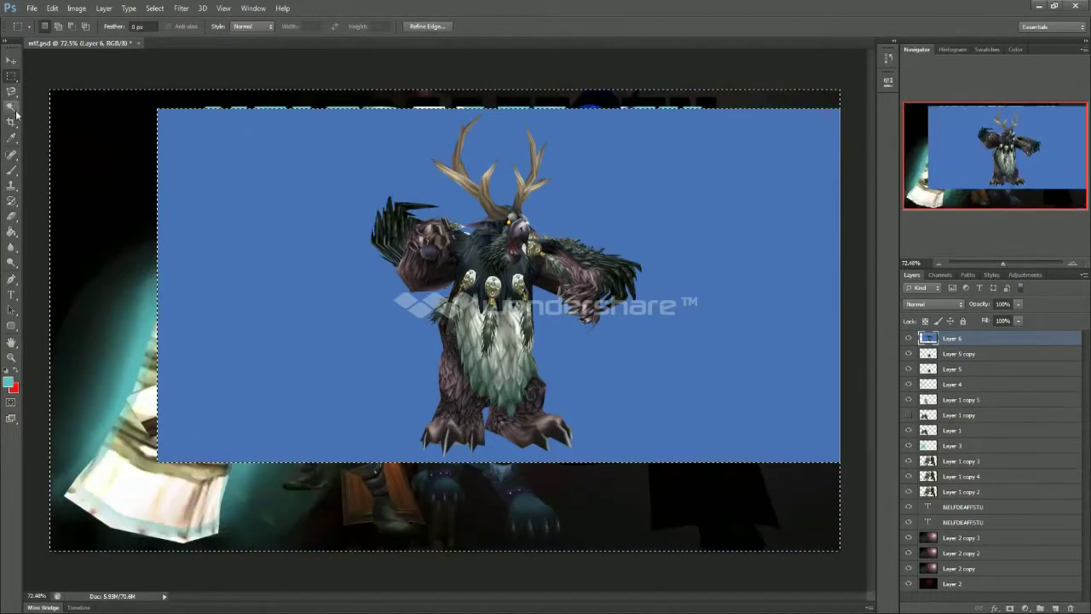
key(w)
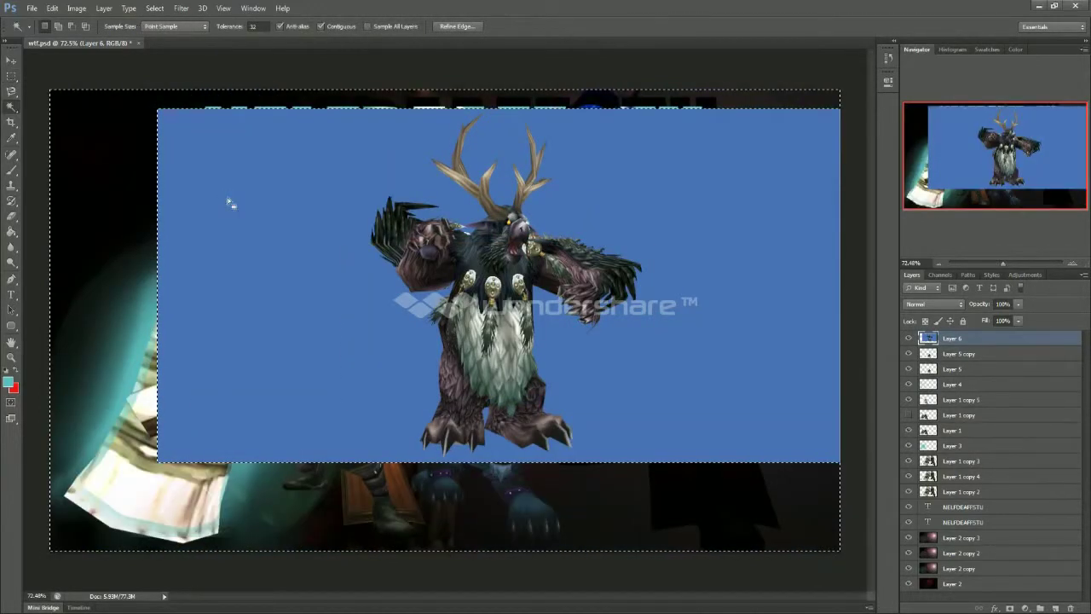
click(302, 214)
key(Delete)
key(ctrl+d)
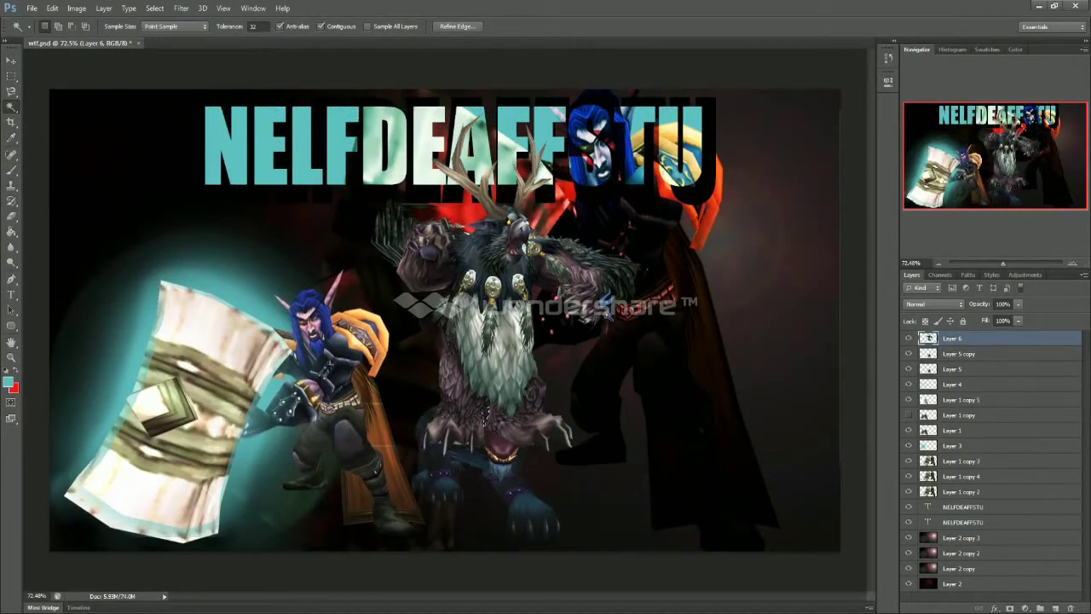
Clear the leftover background pixels along the right edge of the owlbear layer using a rectangular selection
key(ctrl+shift+d)
key(ctrl+t)
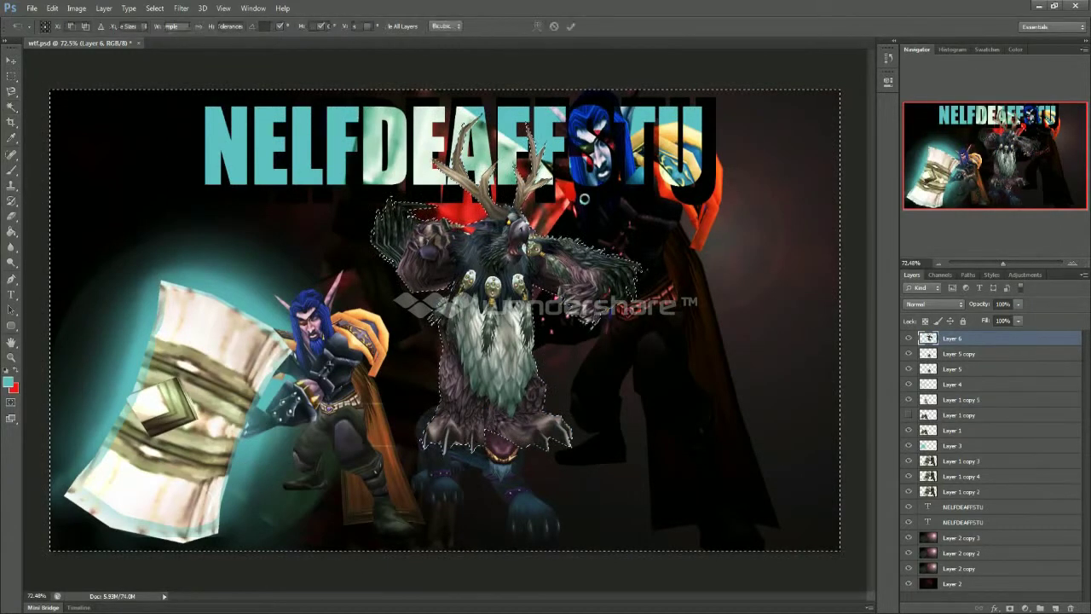
click(12, 62)
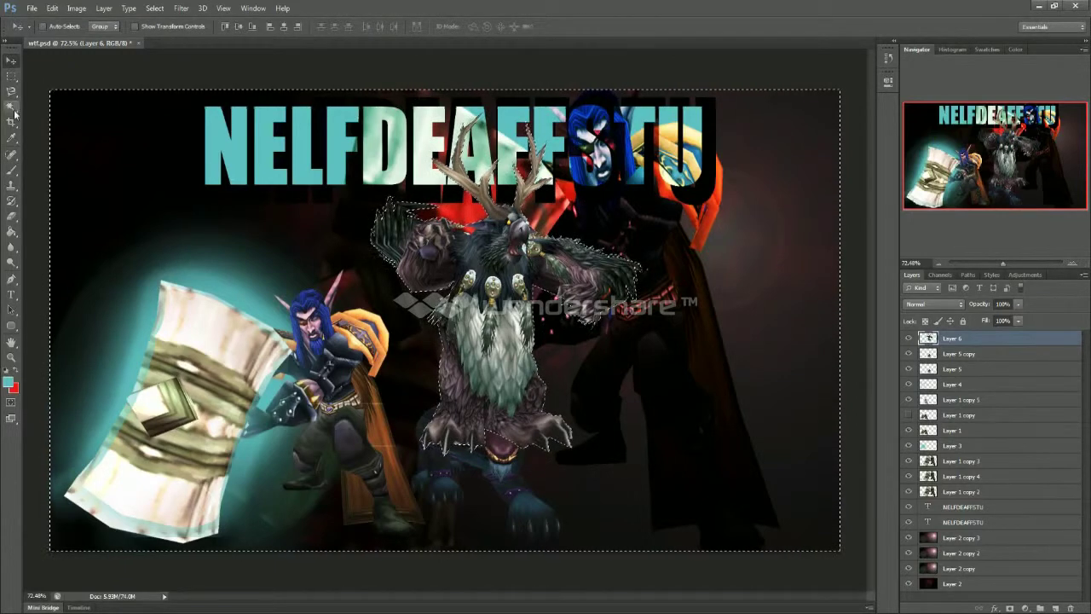
click(13, 107)
click(197, 205)
key(ctrl+t)
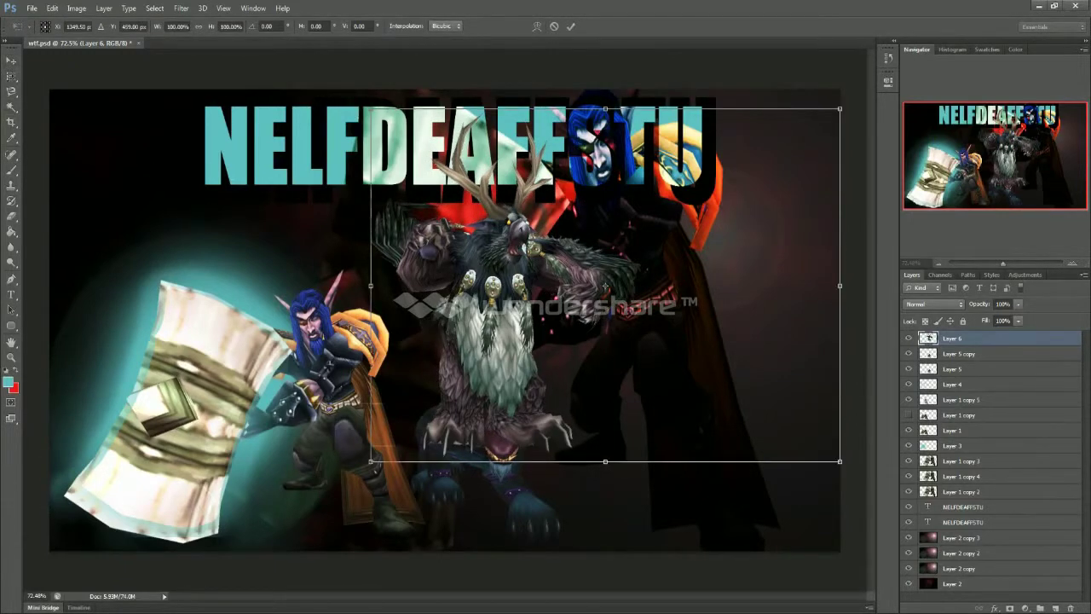
key(Return)
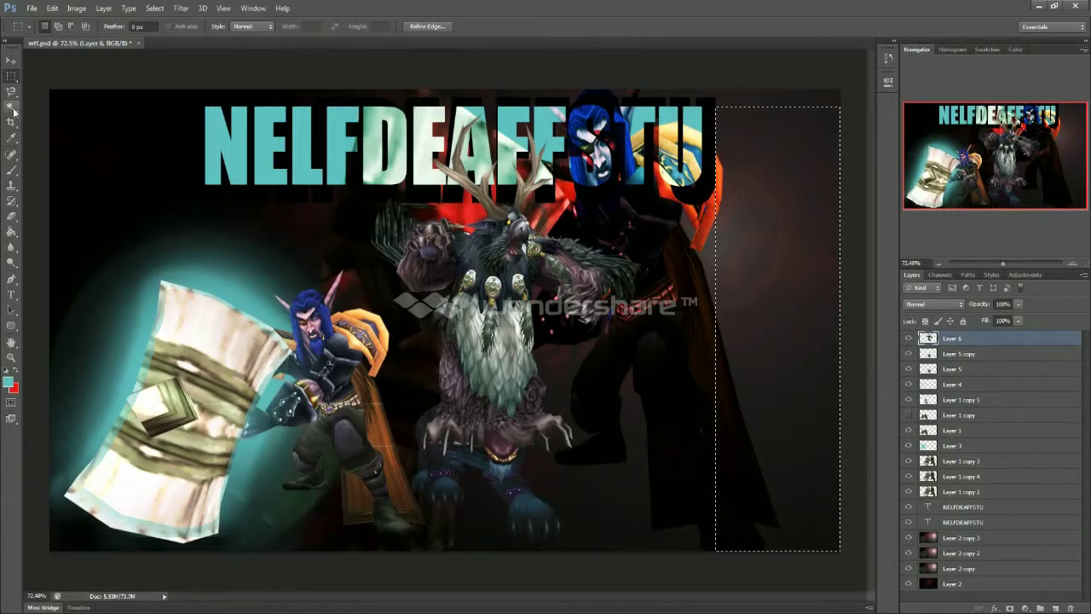
key(ctrl+shift+i)
Scale the owlbear to about 97% width and 94% height and place it behind the cat, over the large character's legs
key(ctrl+t)
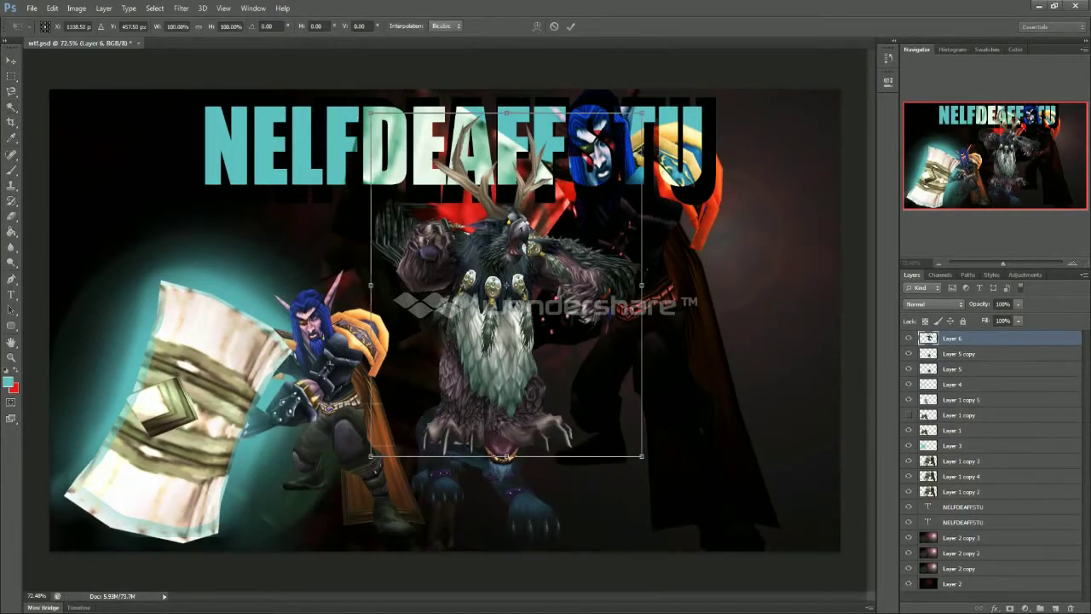
key(alt+Tab)
click(849, 497)
click(889, 358)
drag(616, 128, 633, 133)
click(11, 61)
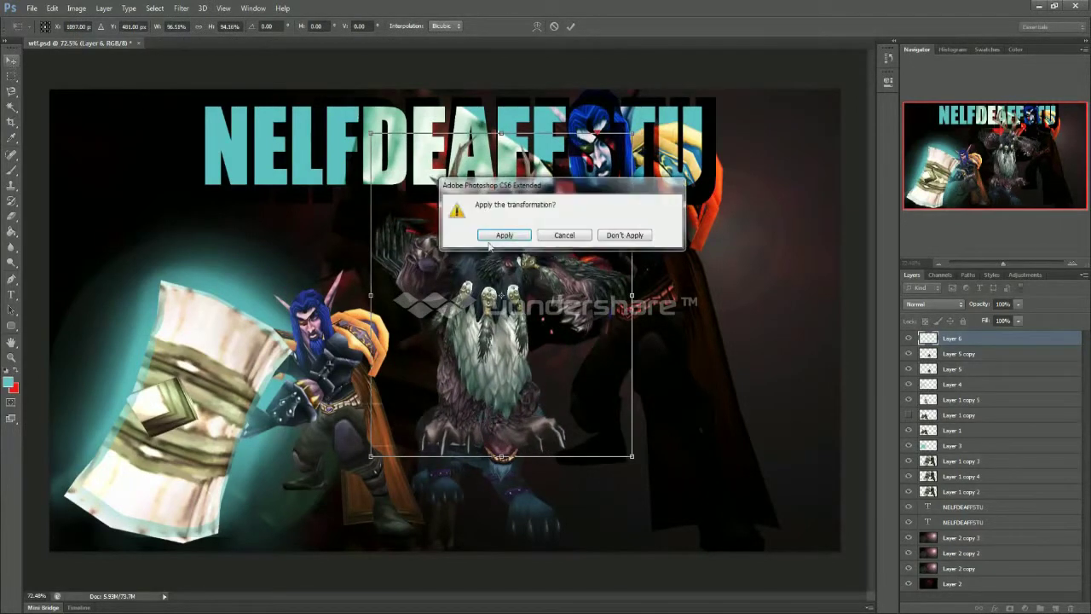
click(500, 236)
drag(937, 373, 937, 377)
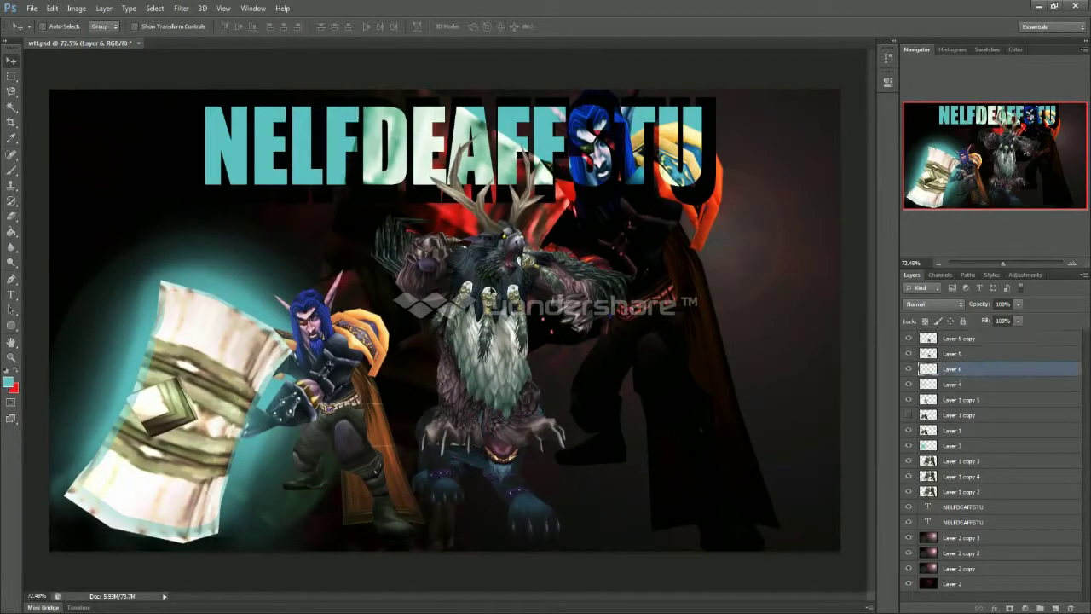
drag(503, 260, 595, 338)
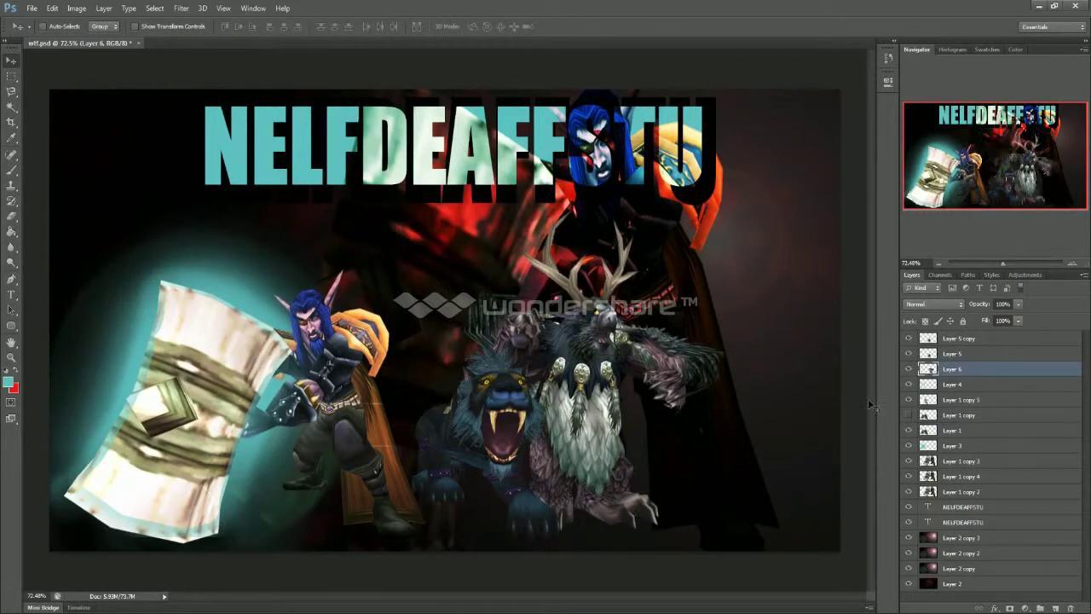
Duplicate the owlbear layer within wtf.psd under the name Layer 6 copy
right_click(974, 375)
click(868, 202)
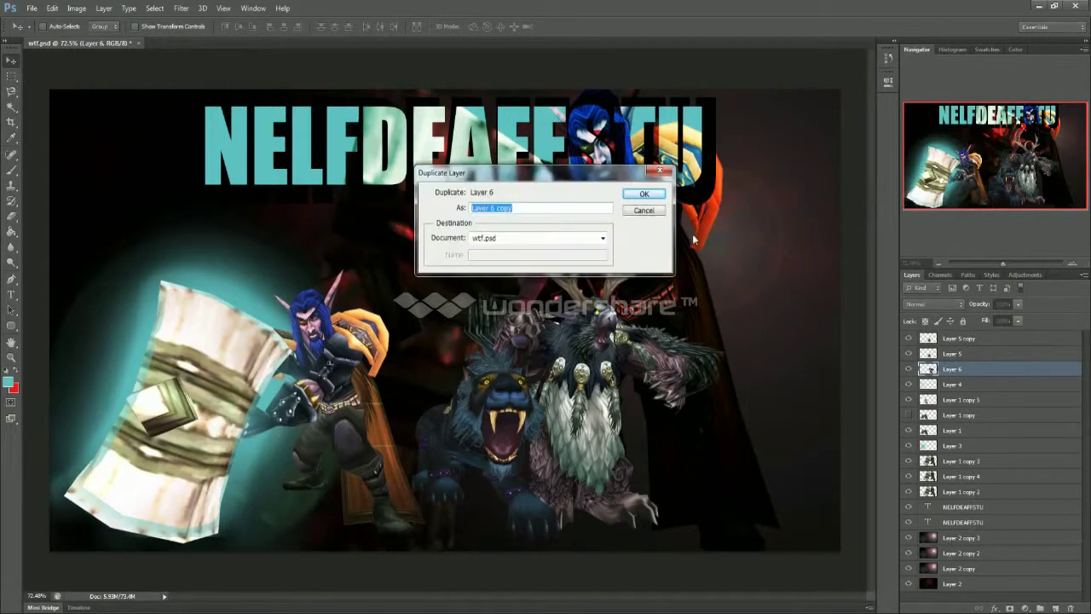
click(648, 191)
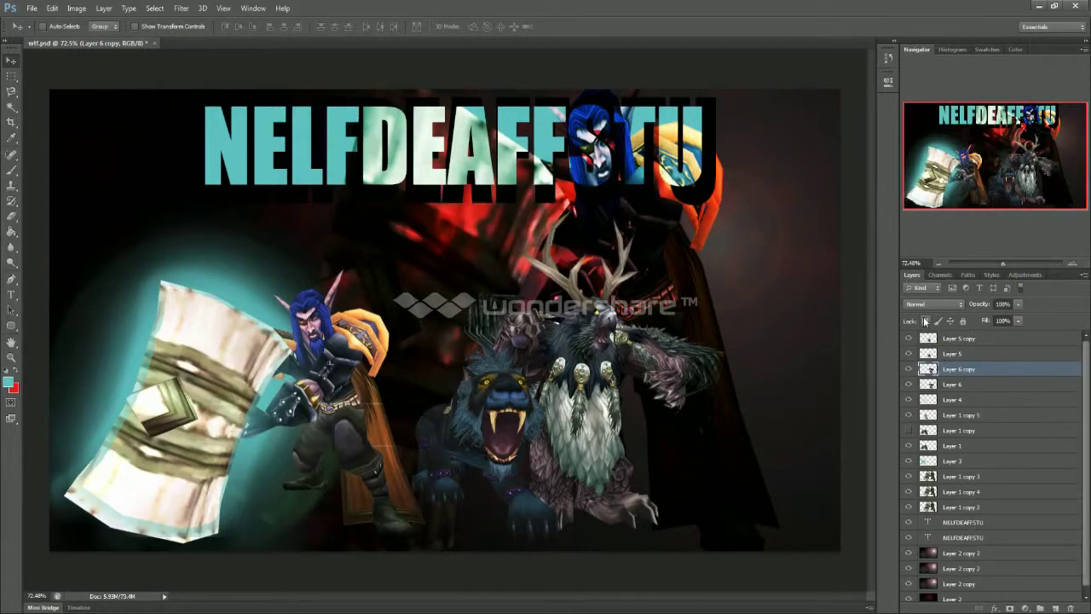
click(909, 369)
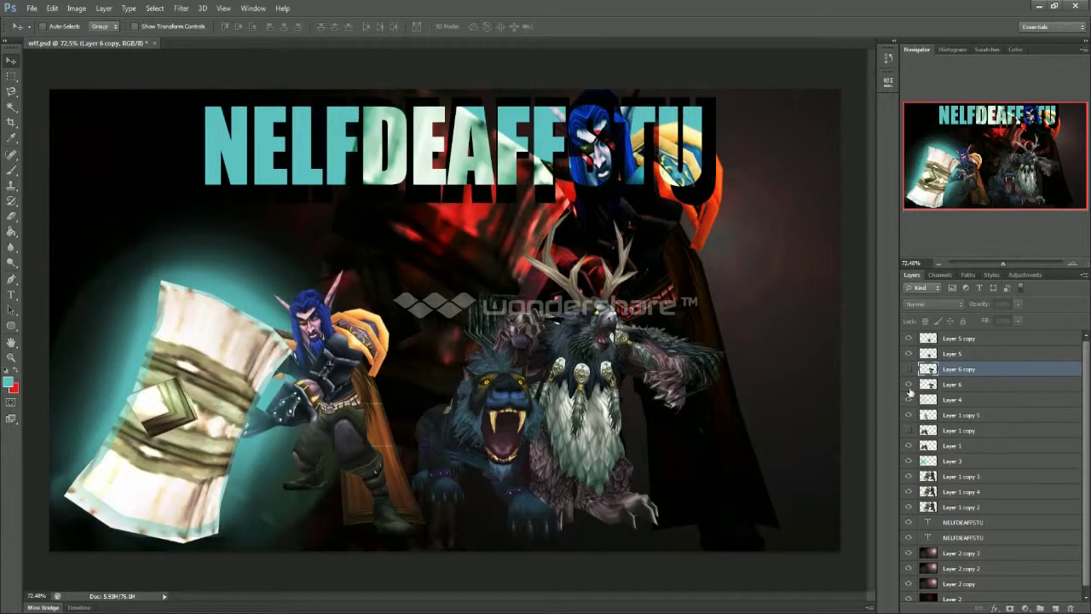
click(909, 385)
click(908, 384)
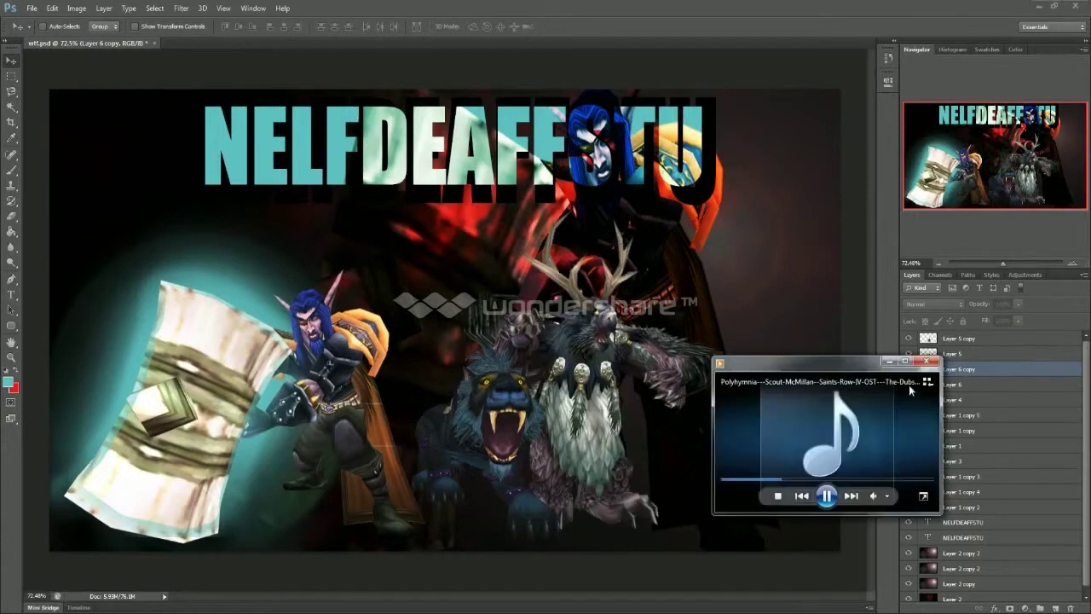
key(alt+Tab)
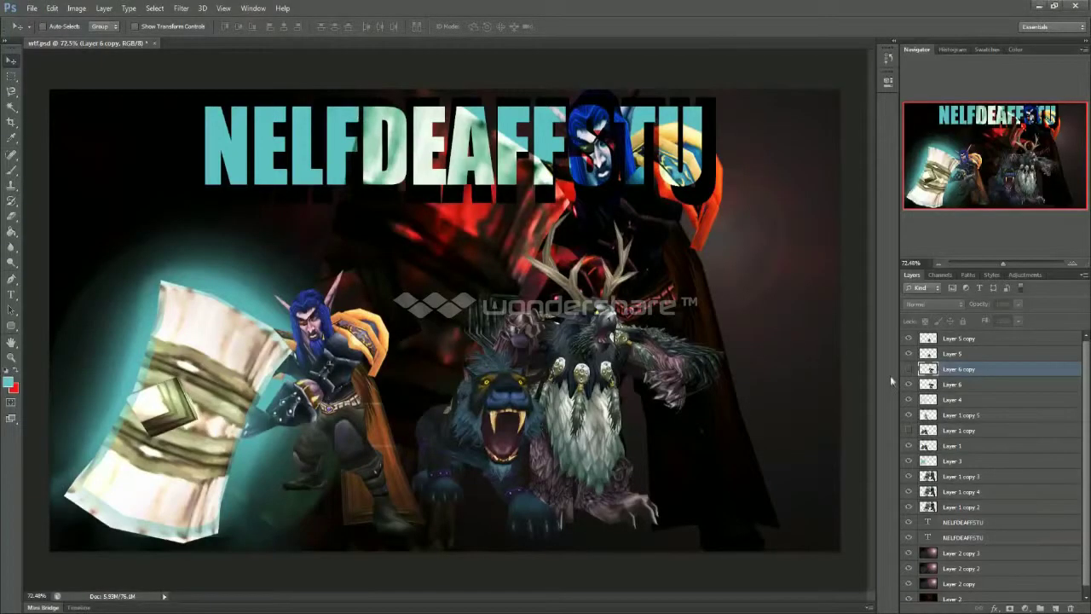
click(909, 369)
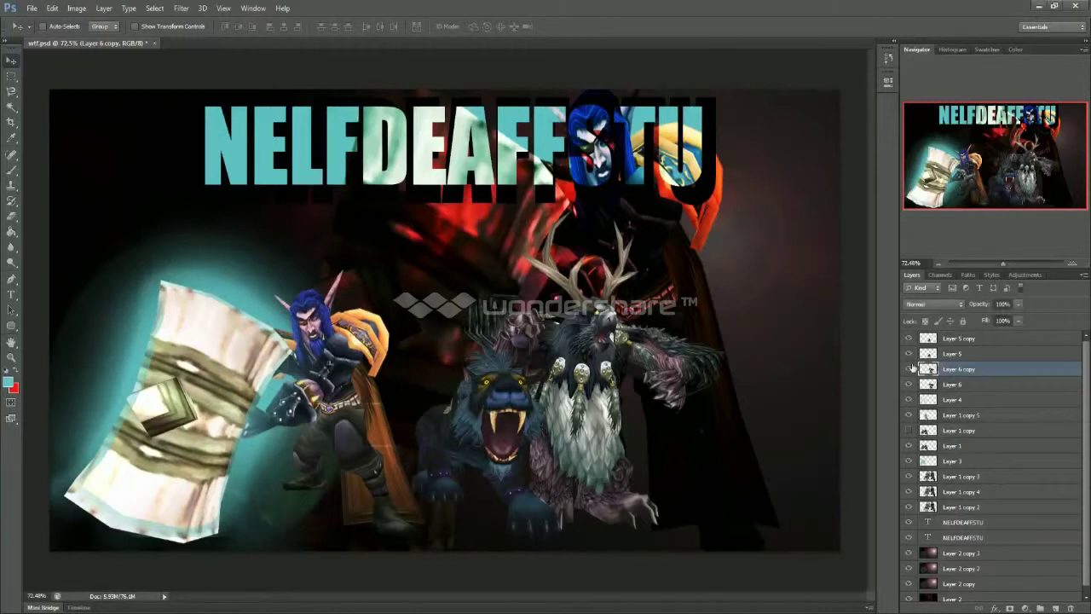
Set the owlbear copy to Overlay blending at 77% opacity, and shift both owlbear layers slightly down and to the right
click(1016, 307)
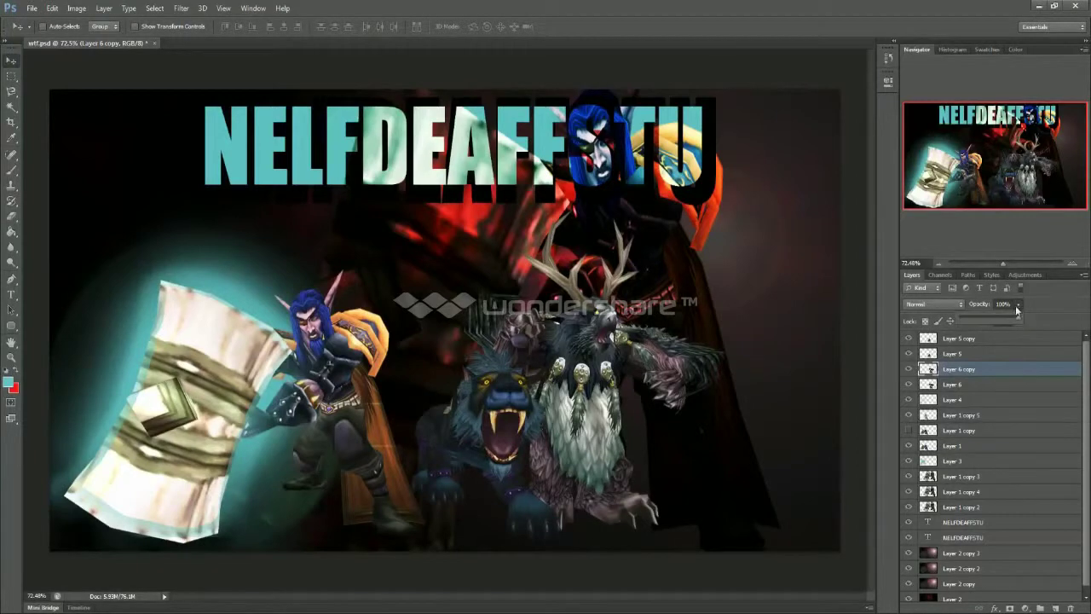
click(962, 386)
click(934, 304)
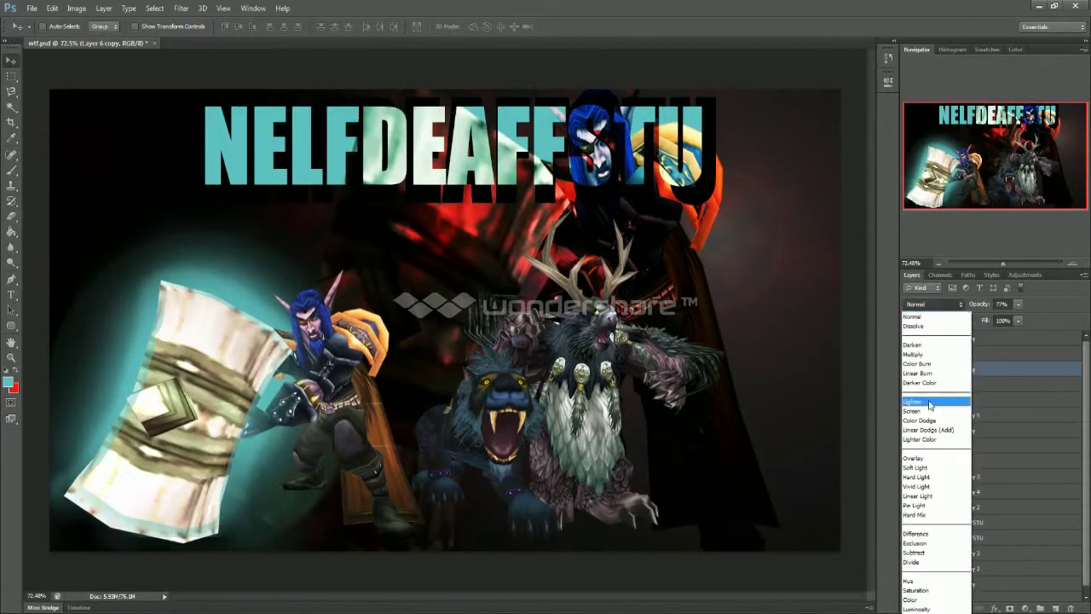
click(929, 453)
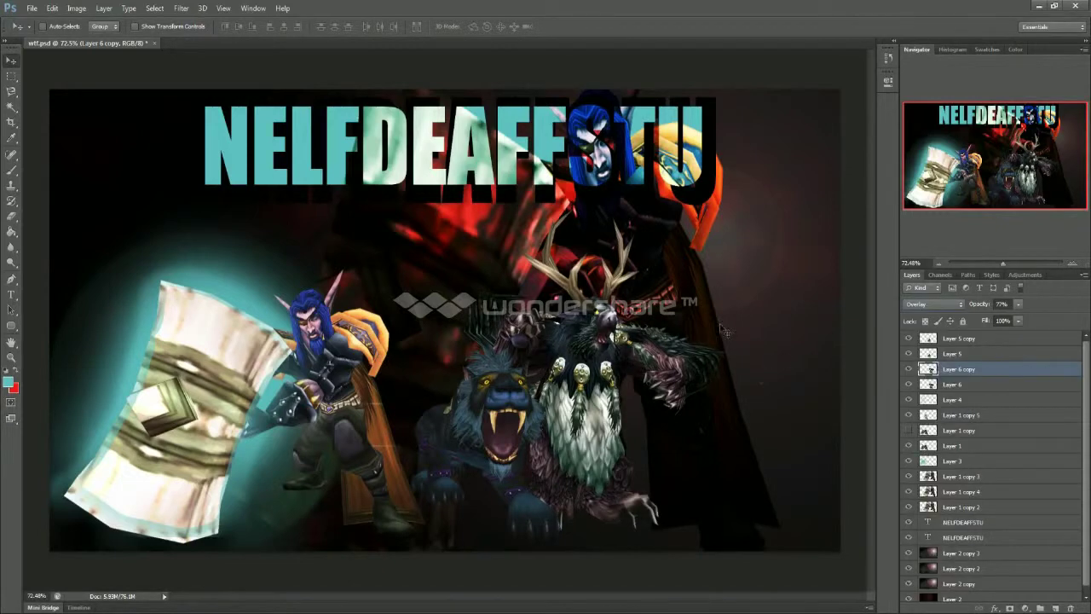
shift+click(961, 385)
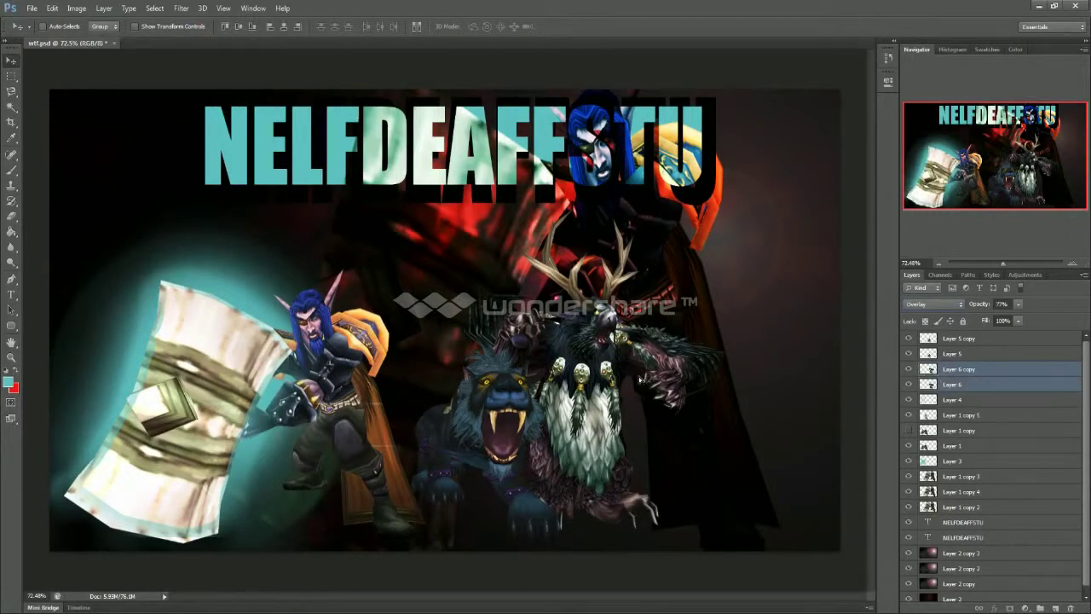
drag(641, 381, 653, 390)
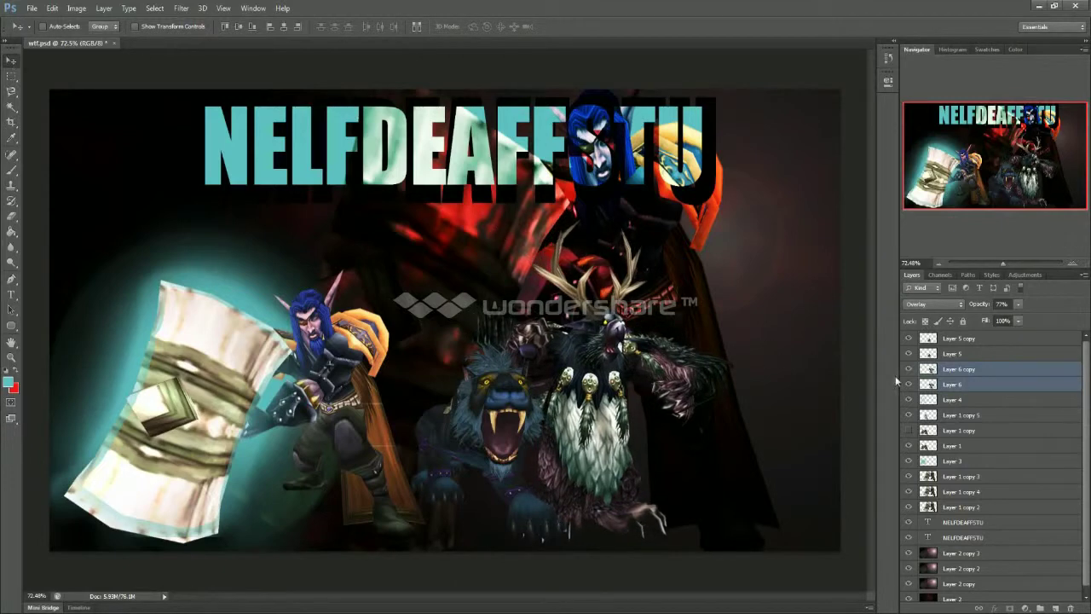
Add a new layer above the owlbear layers and set the foreground color to yellow e1ca08
click(1055, 607)
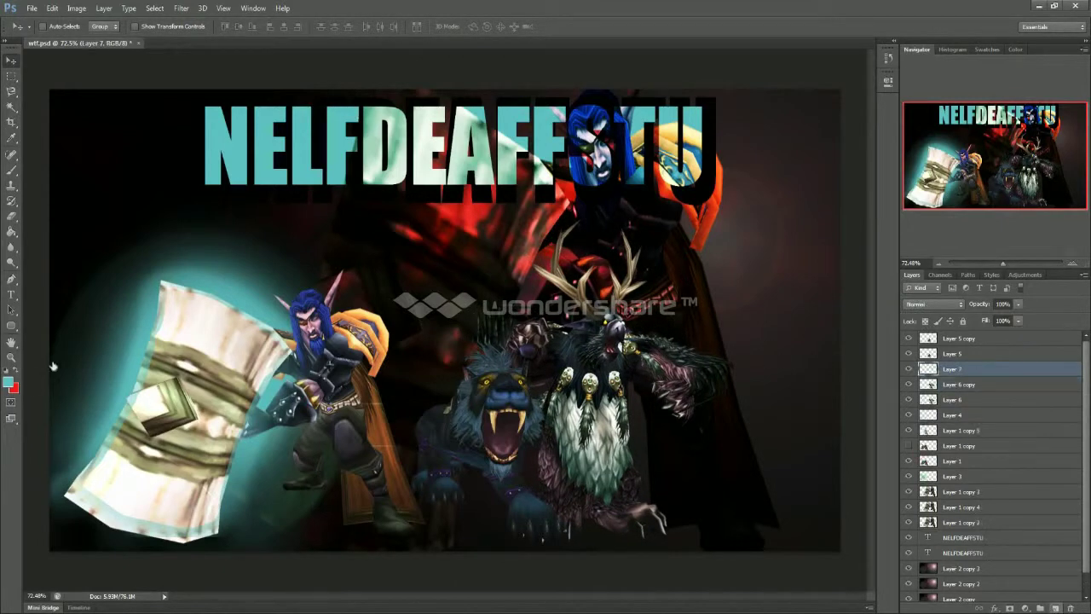
click(9, 382)
click(551, 295)
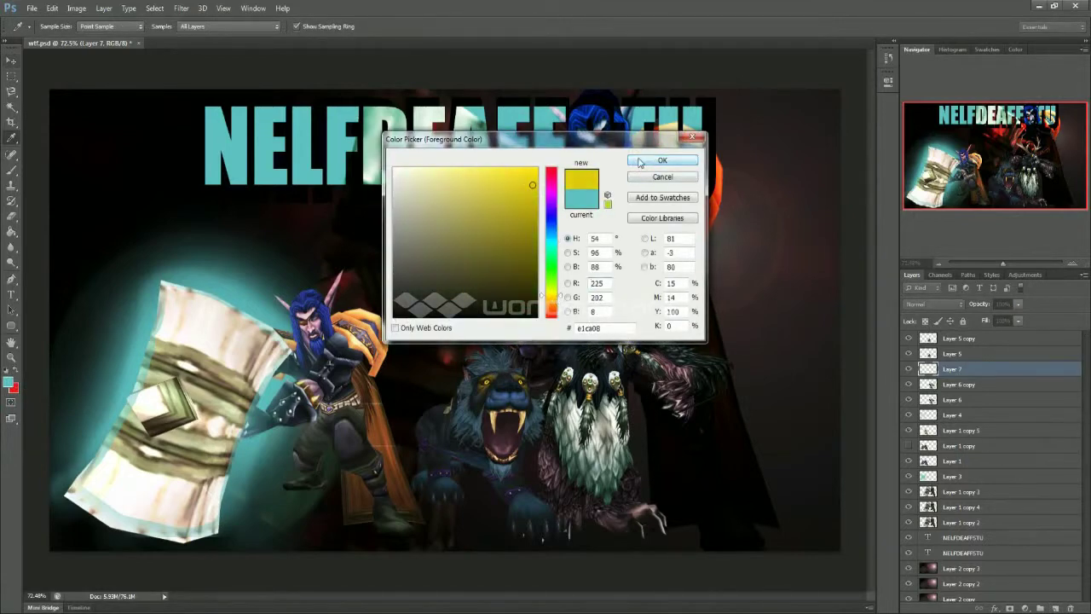
click(663, 160)
Paint a soft yellow spot on the owlbear's chest with a 189 px, 0% hardness brush and set the layer's blending to Lighten
key(v)
key(b)
right_click(597, 388)
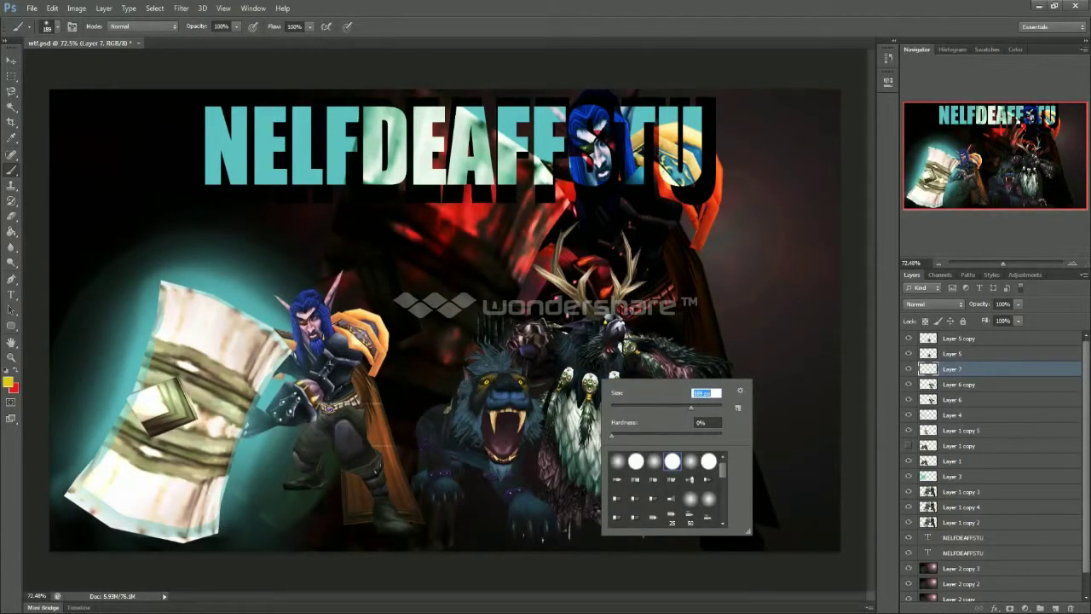
key(Return)
click(595, 372)
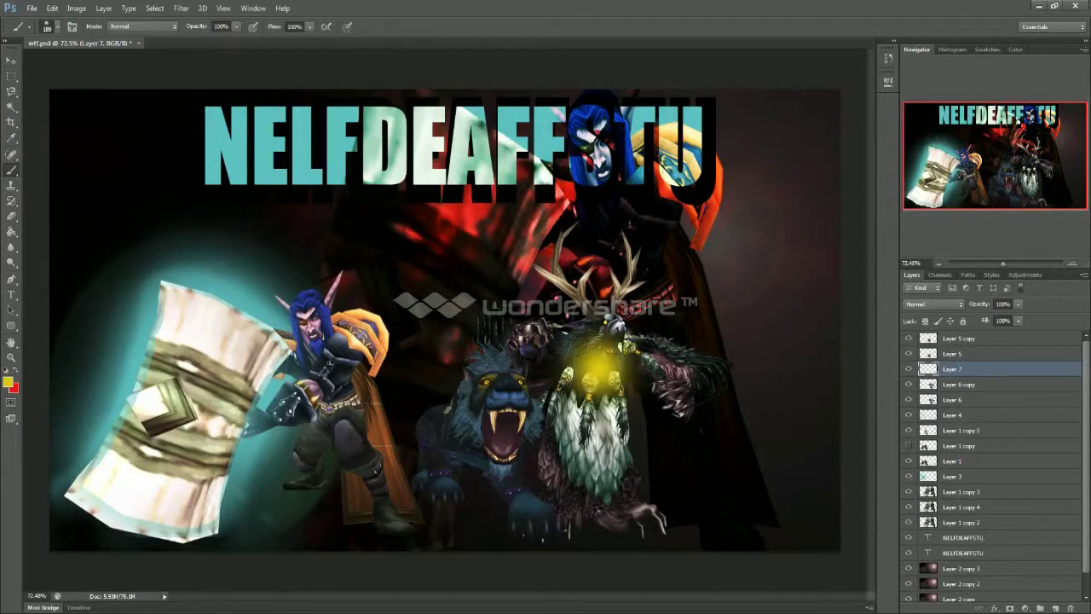
click(938, 304)
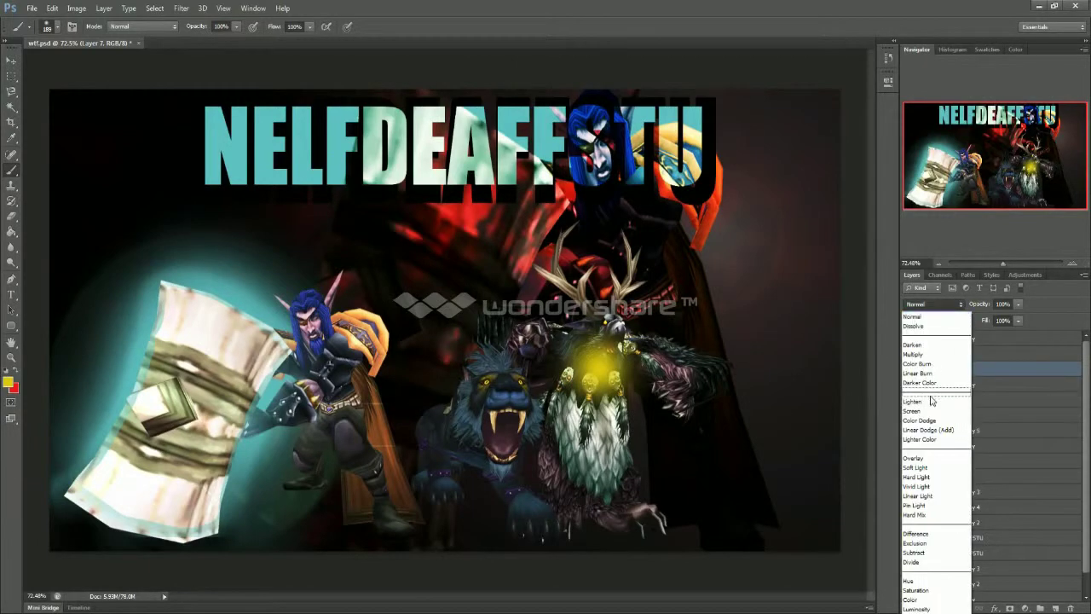
click(931, 399)
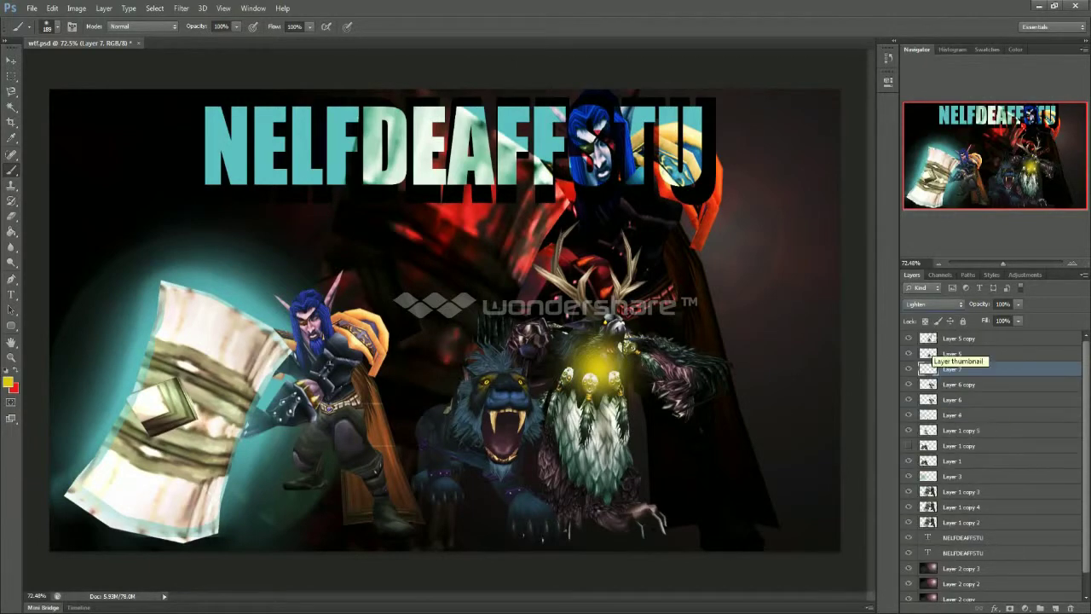
Set the owlbear chest glow layer's blending to Overlay and add a new layer above it
click(935, 304)
click(936, 459)
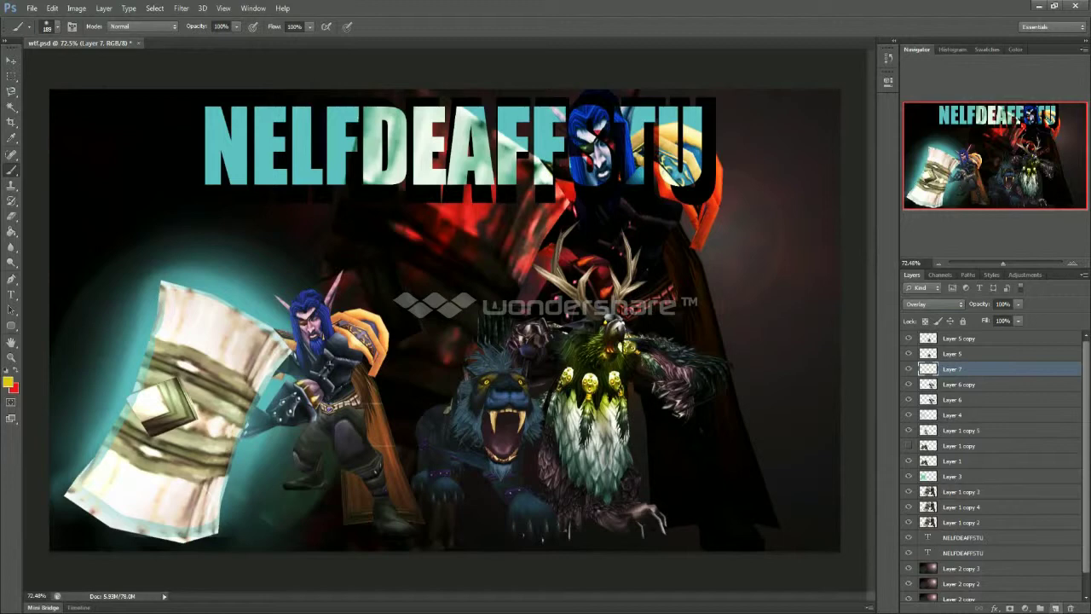
click(1055, 607)
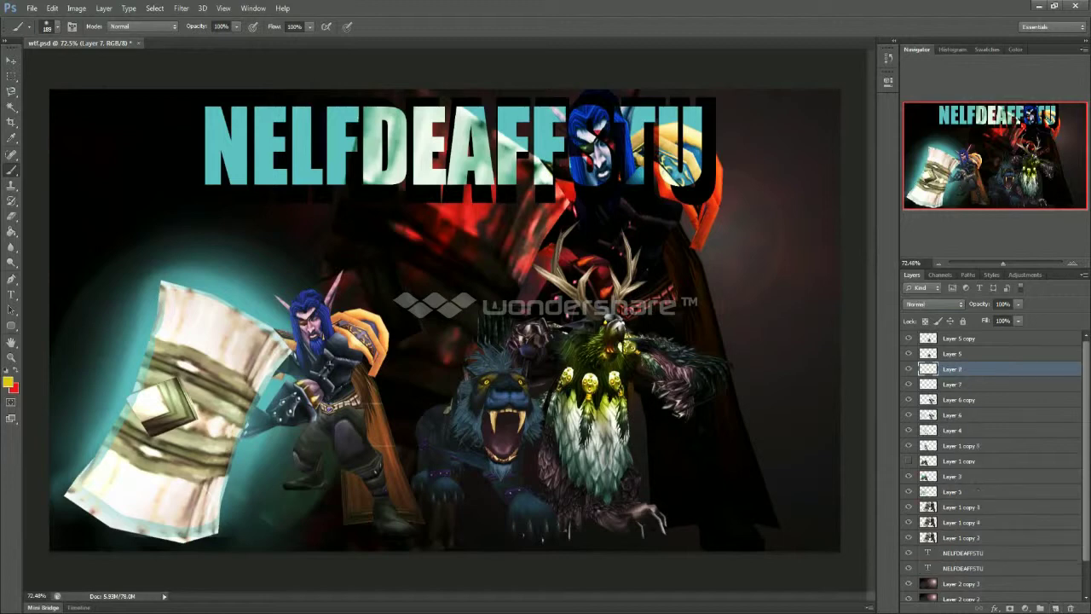
Paint a darker golden yellow spot on the owlbear's chest on Layer 8 with a soft brush of about 143 px
right_click(688, 391)
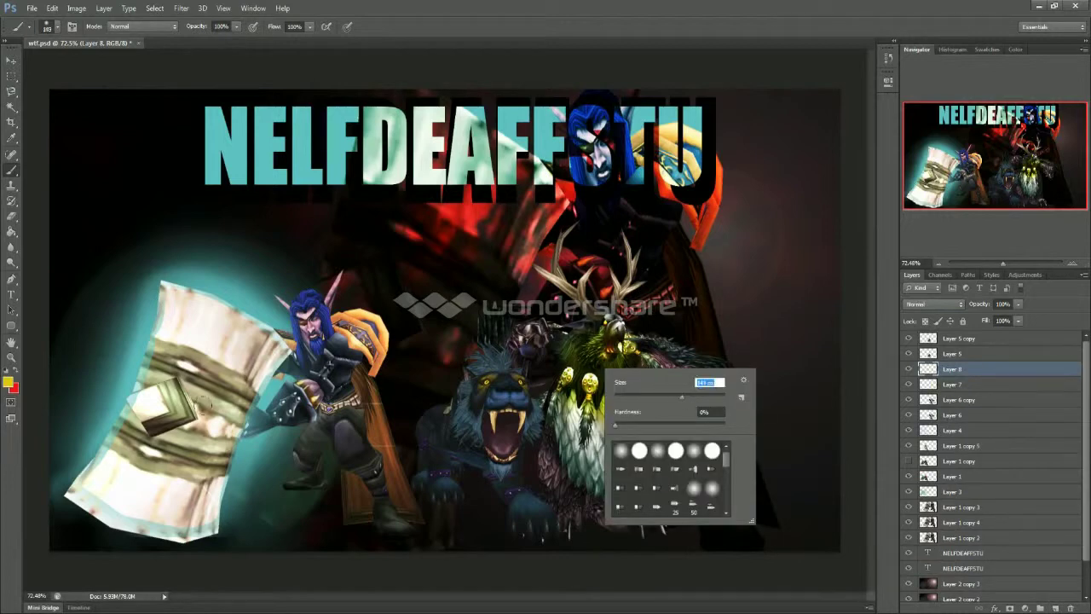
click(8, 381)
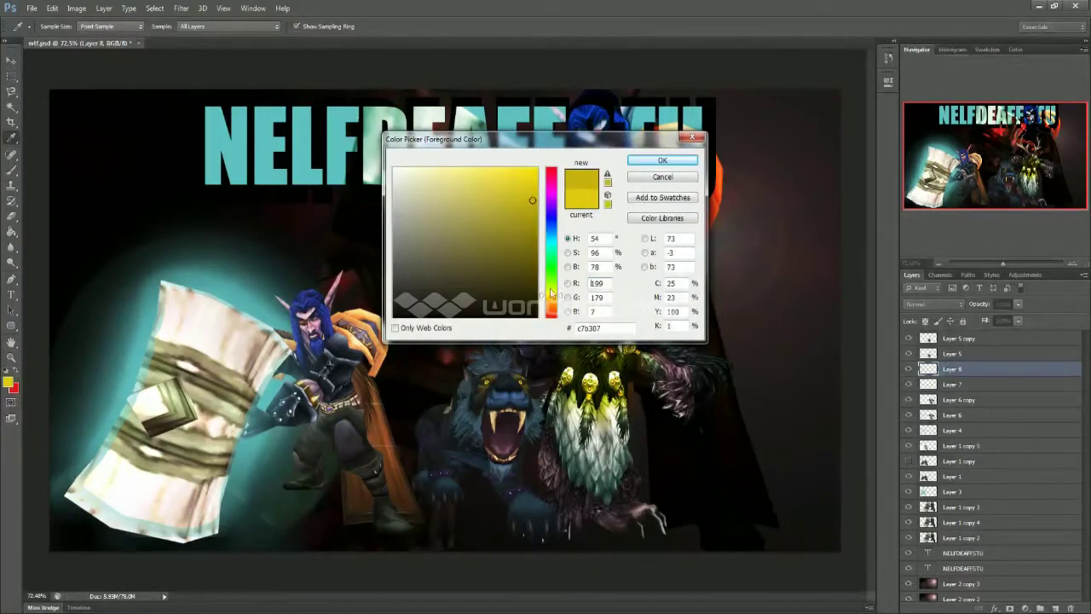
click(662, 160)
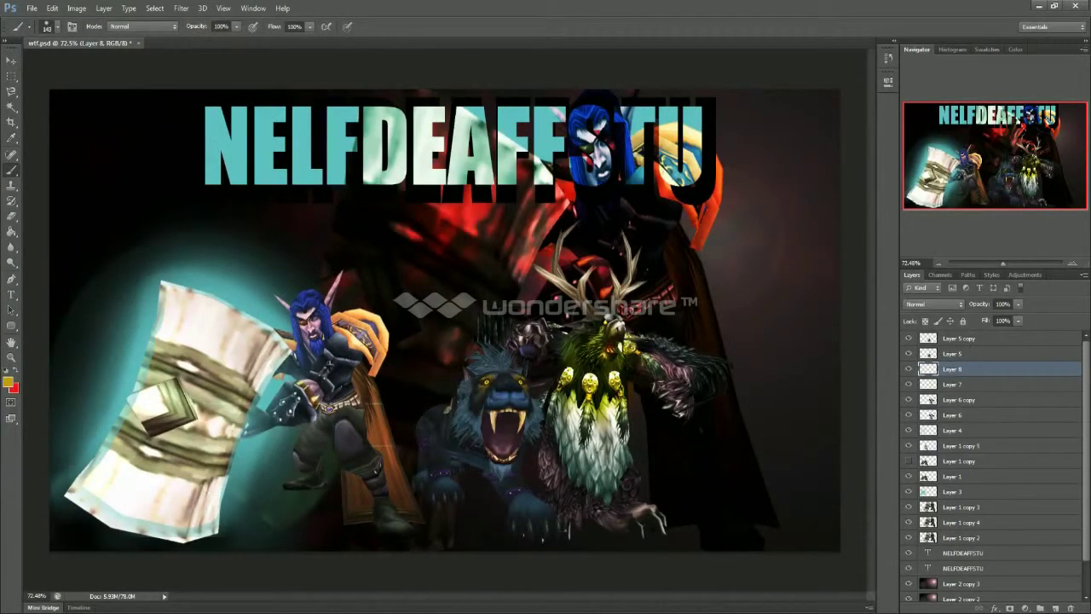
click(603, 377)
Add a new layer directly above Layer 7 and set the foreground color to a yellow-green
ctrl+click(1056, 608)
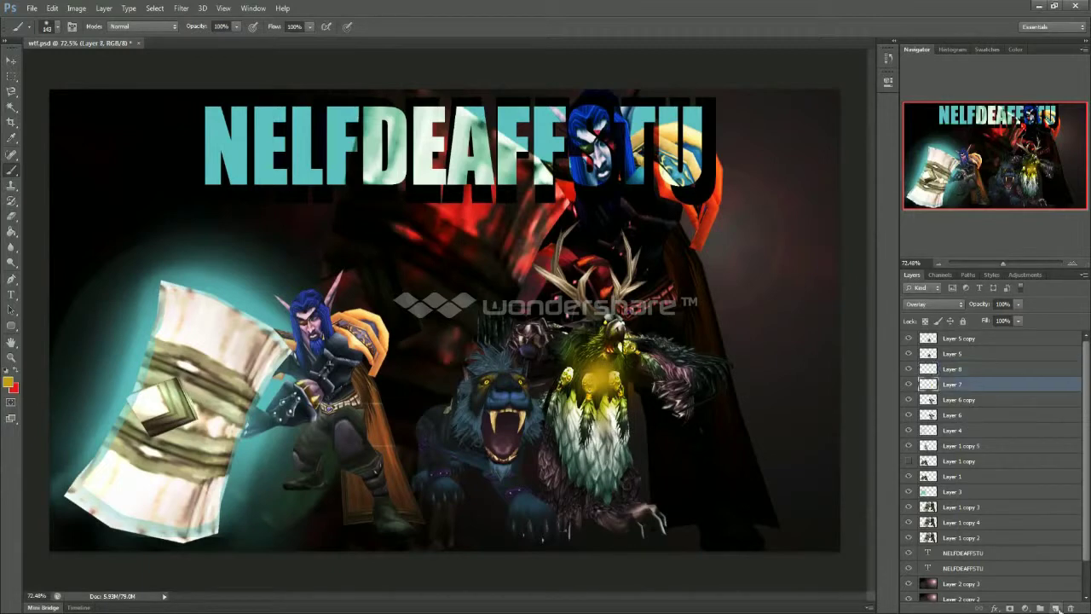
click(9, 381)
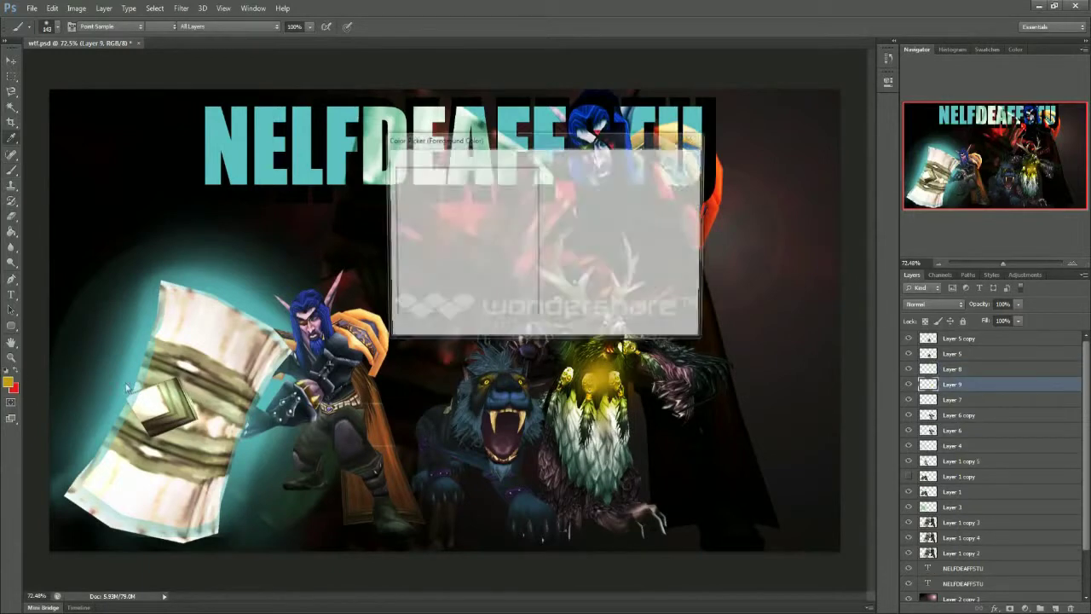
click(552, 284)
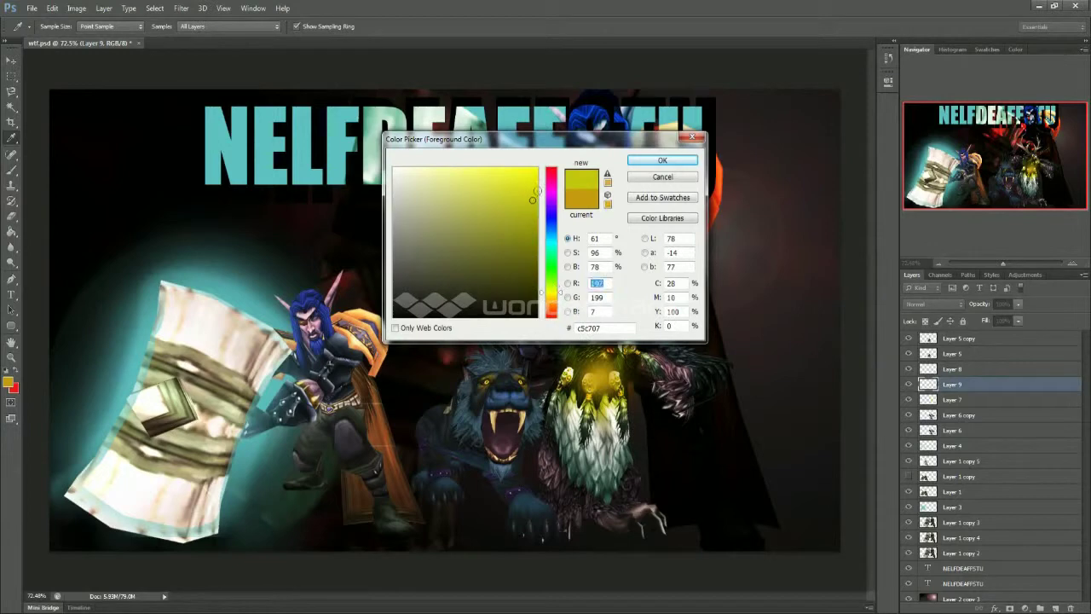
click(534, 191)
click(663, 160)
Paint a yellow-green spot on the owlbear's chest with a soft brush of about 160 px and set the layer's blending to Overlay
right_click(602, 376)
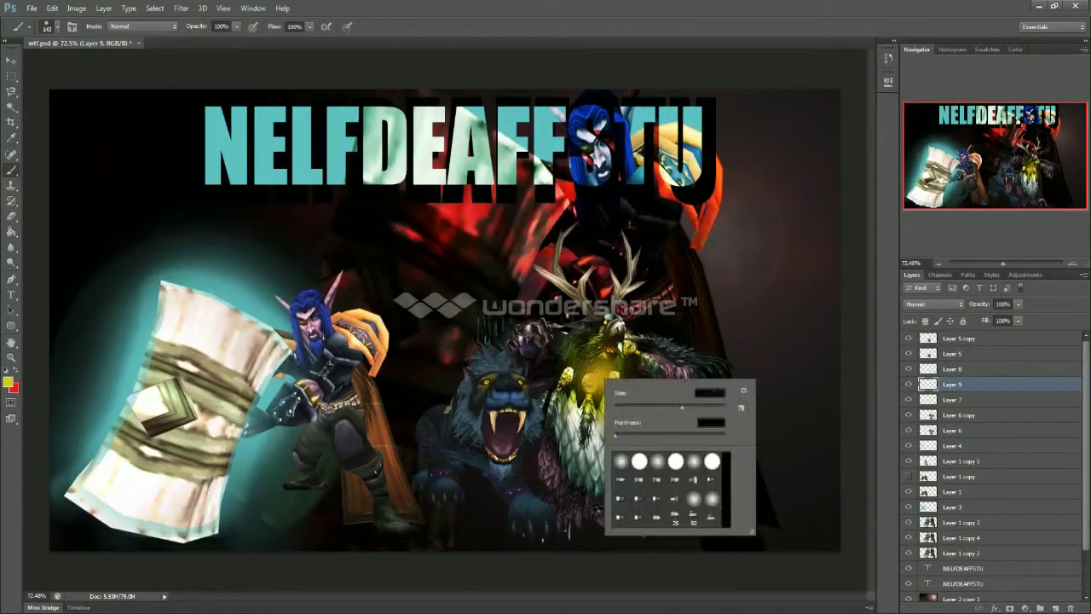
click(686, 410)
key(Return)
click(603, 374)
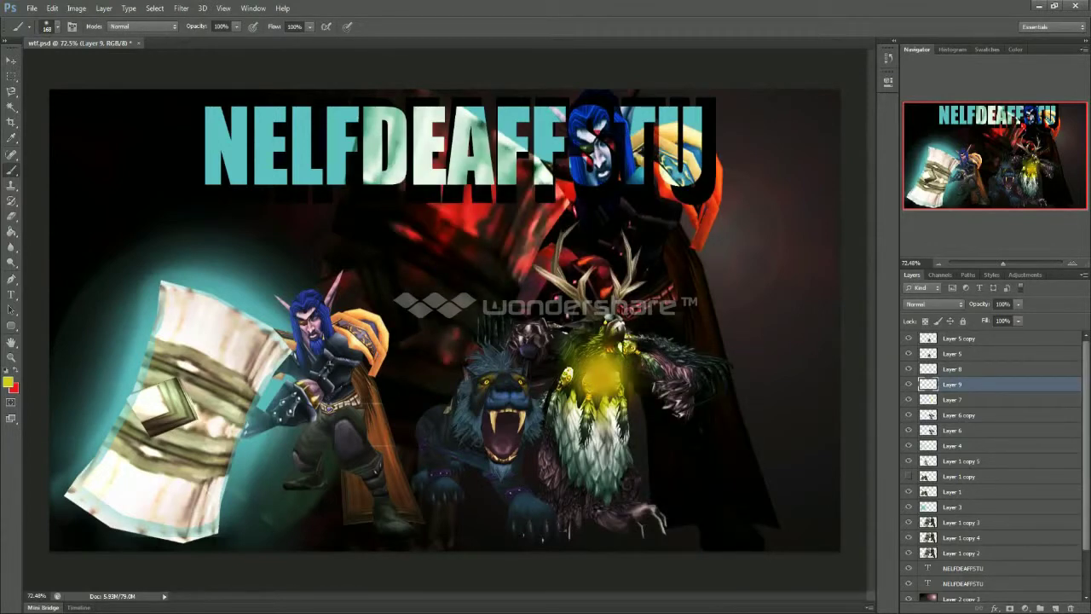
click(909, 385)
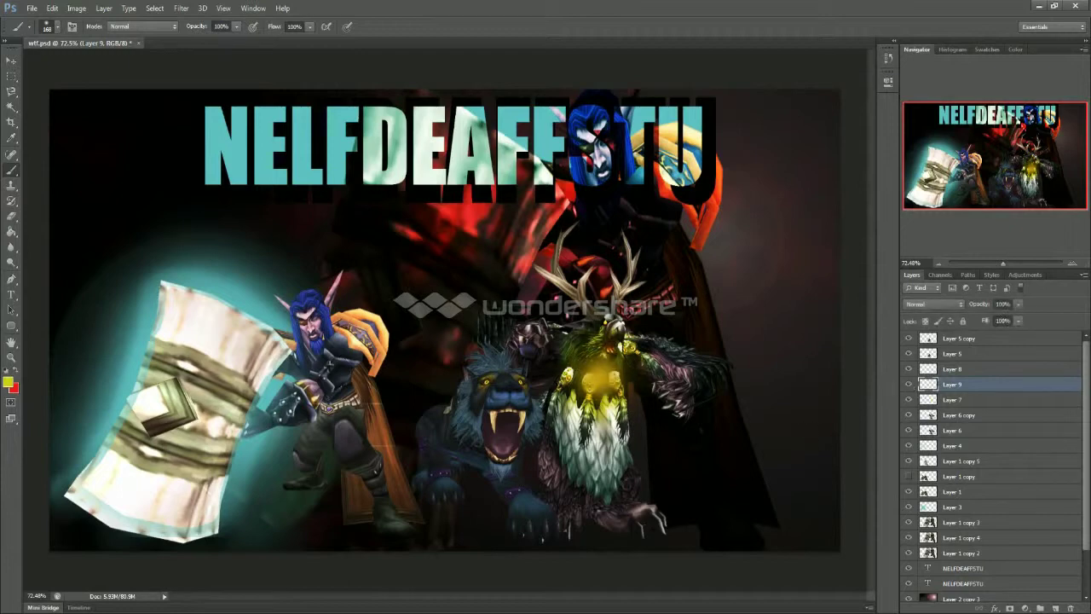
click(604, 375)
click(602, 374)
click(606, 380)
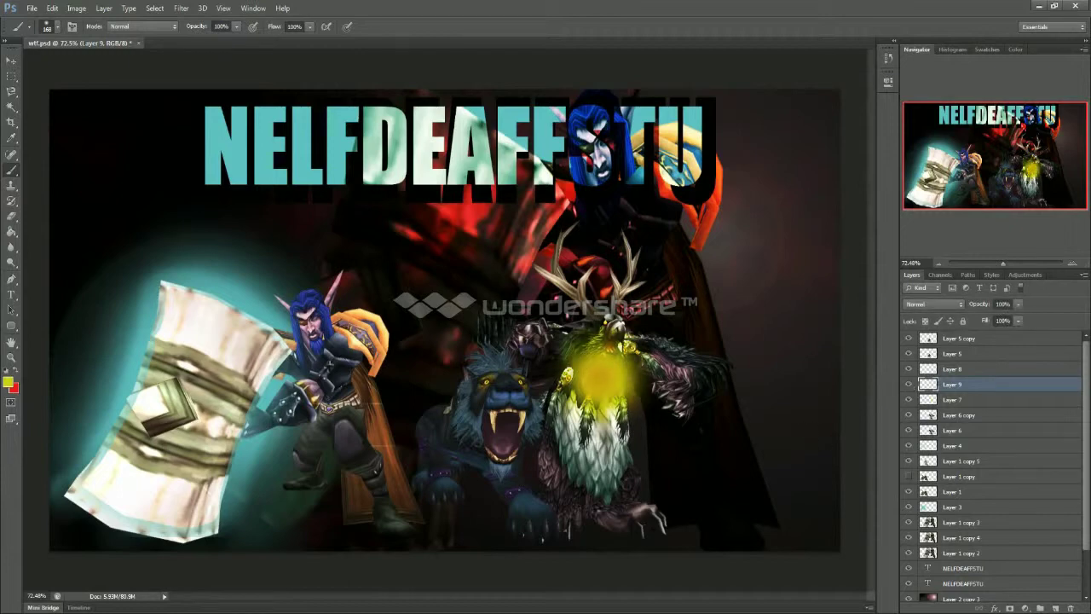
click(933, 304)
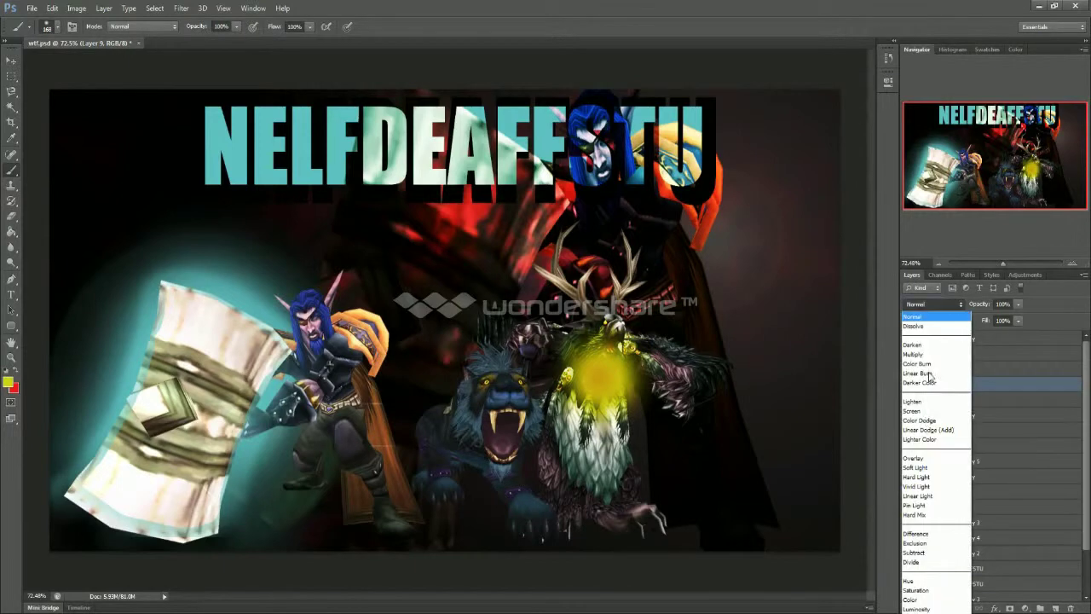
click(925, 454)
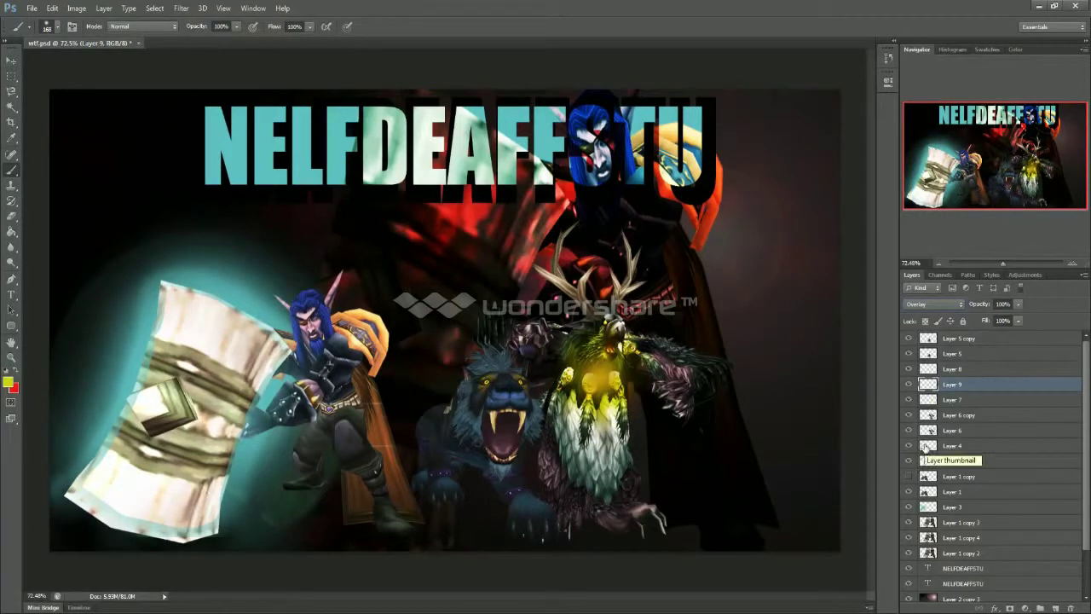
Lower the opacity of Layer 9 and Layer 7 together to about 25%
shift+click(975, 401)
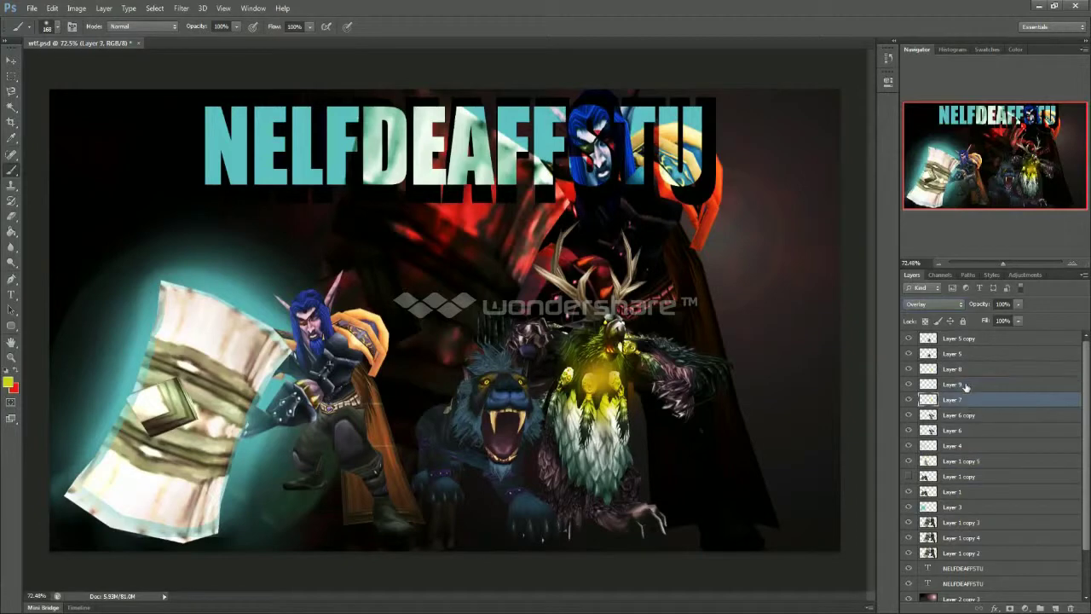
click(1017, 320)
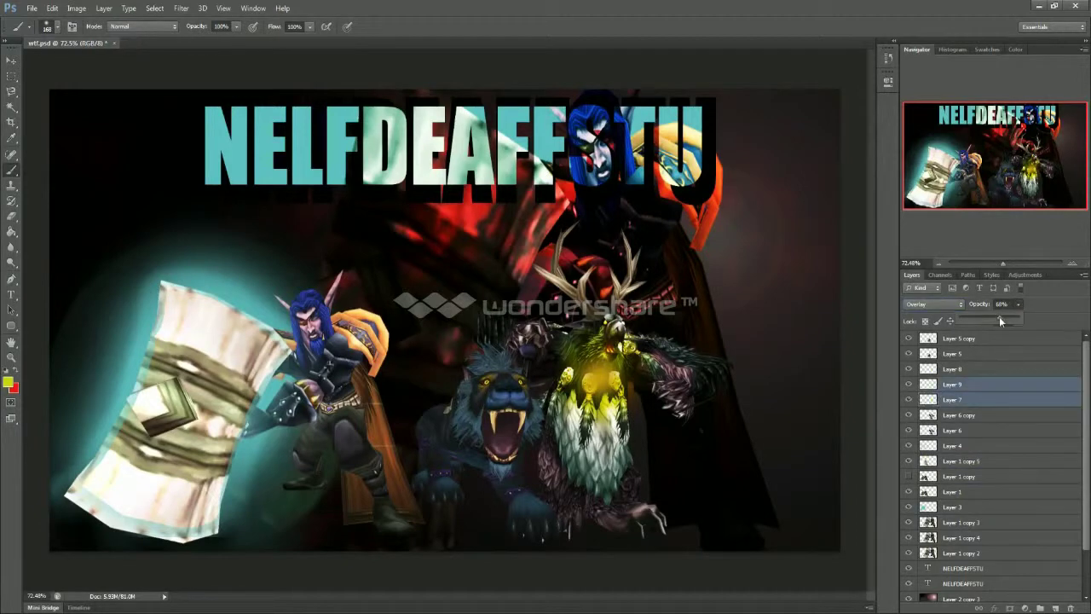
drag(994, 314, 983, 315)
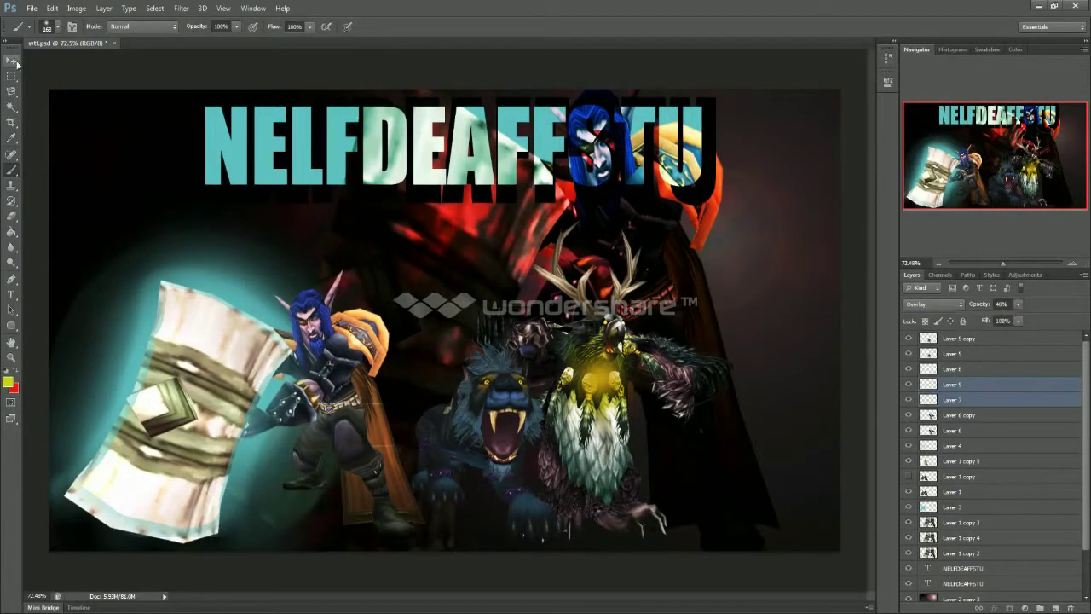
key(v)
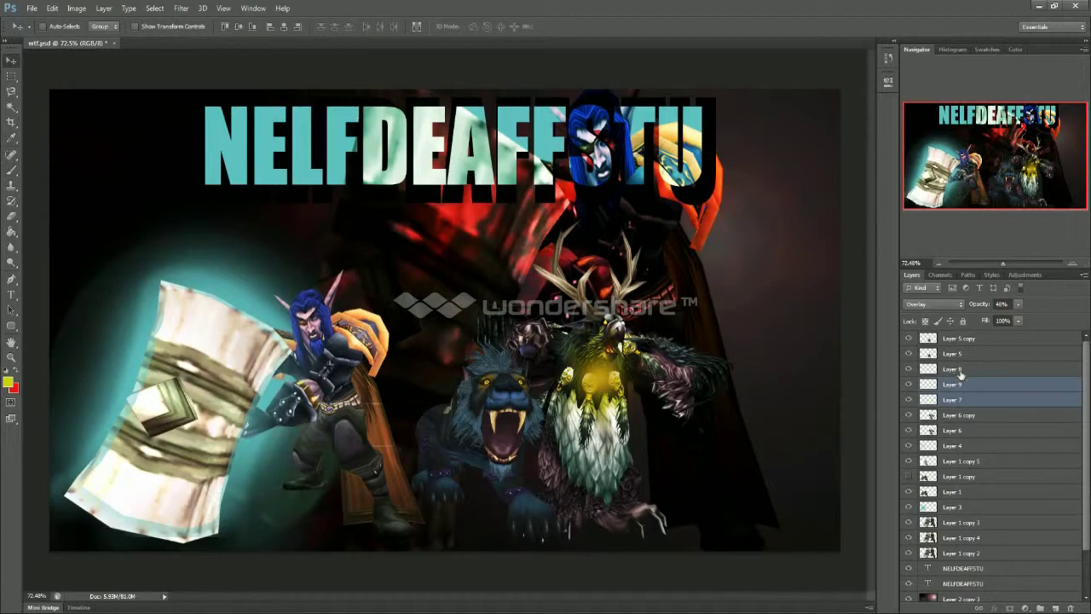
drag(1019, 305, 1000, 317)
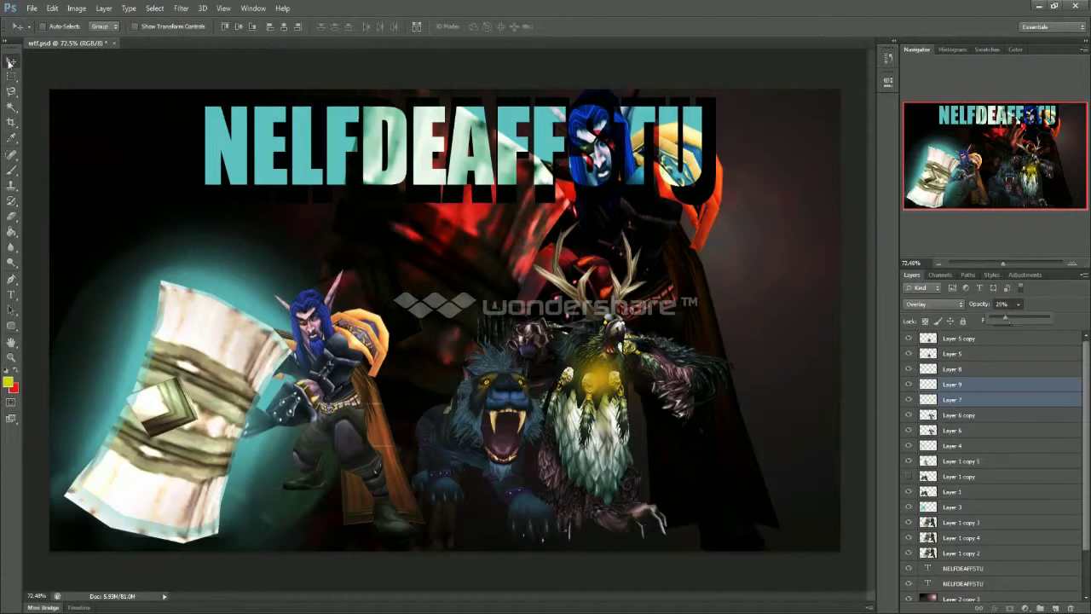
Apply a Lens Flare with the 105mm Prime lens type to Layer 8, centred on its golden chest spot
click(943, 371)
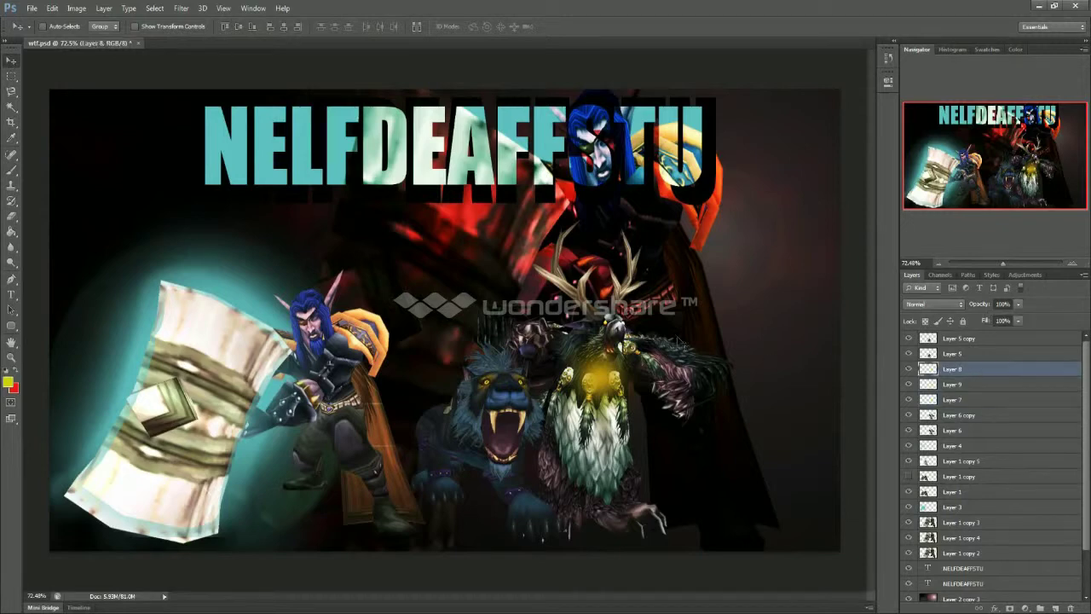
click(181, 9)
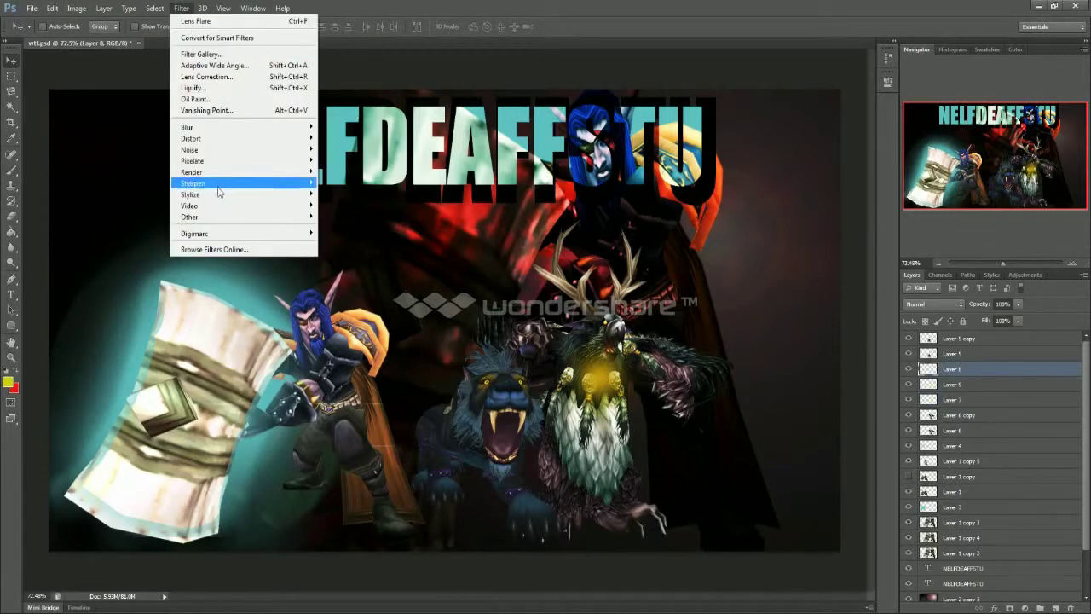
mouse_move(210, 173)
click(128, 206)
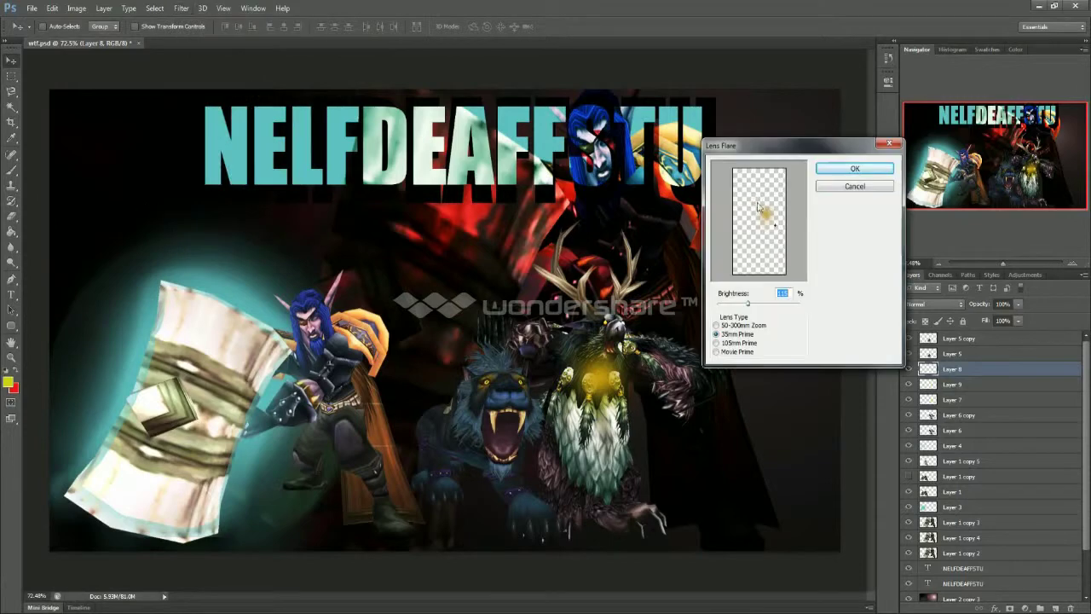
click(767, 215)
click(718, 343)
click(840, 168)
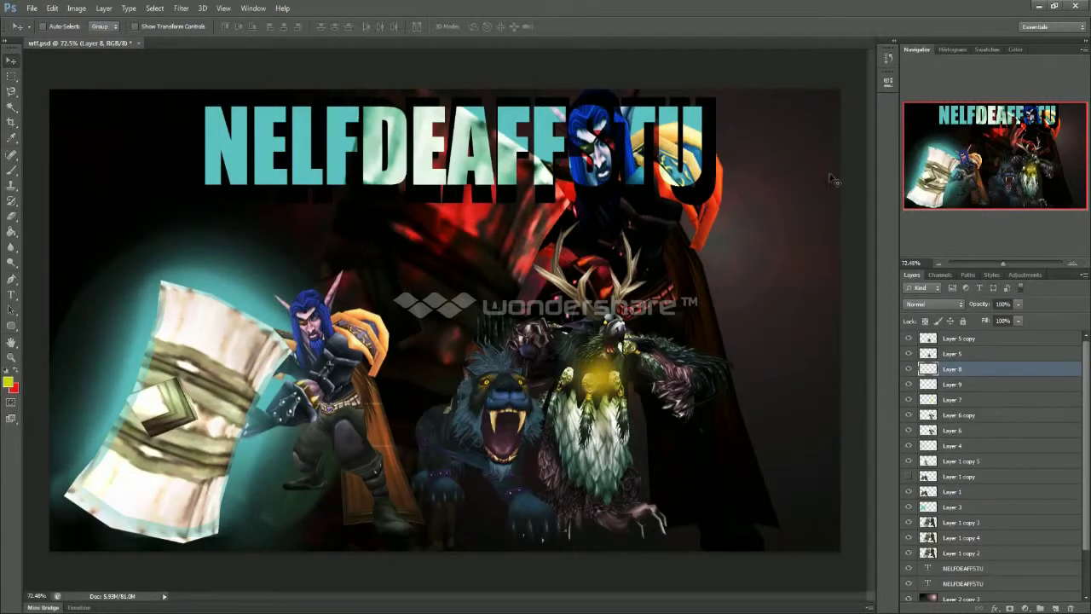
Check the stream in Open Broadcaster Software, minimize its window and save the banner document
click(563, 612)
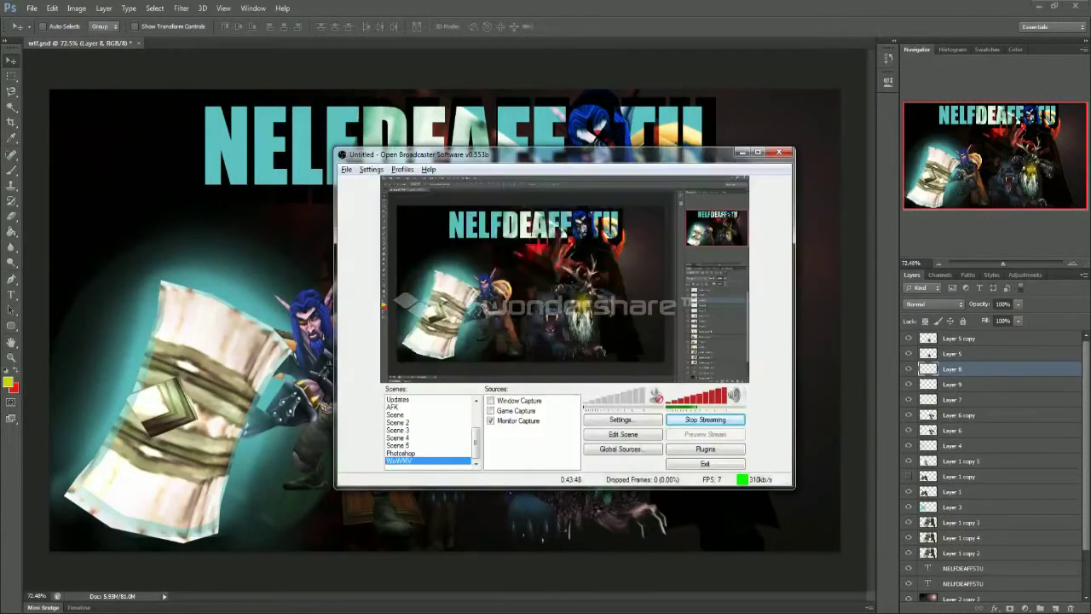
click(738, 153)
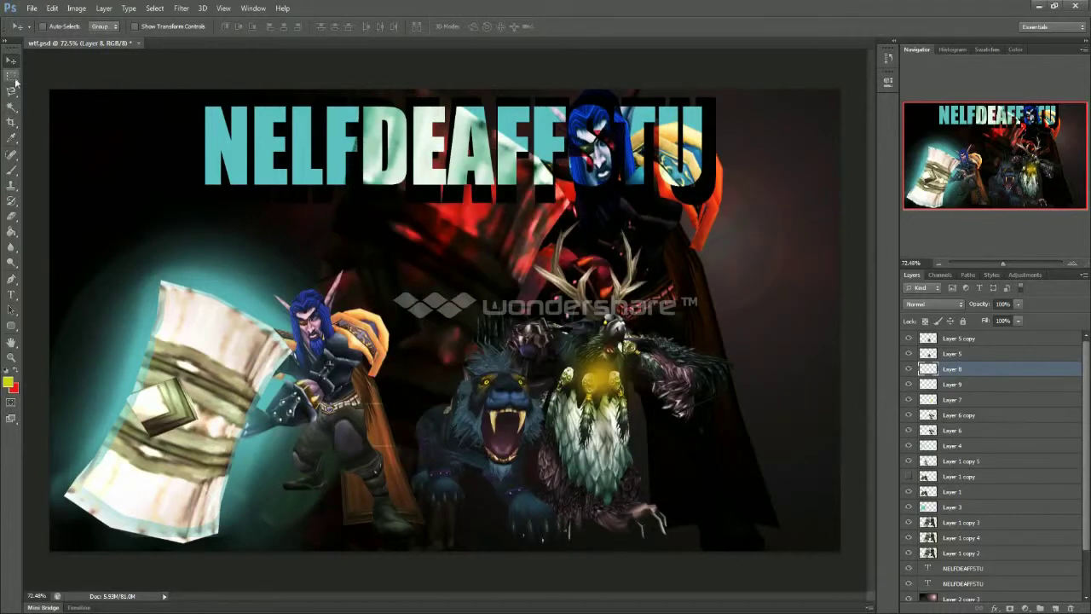
key(ctrl+s)
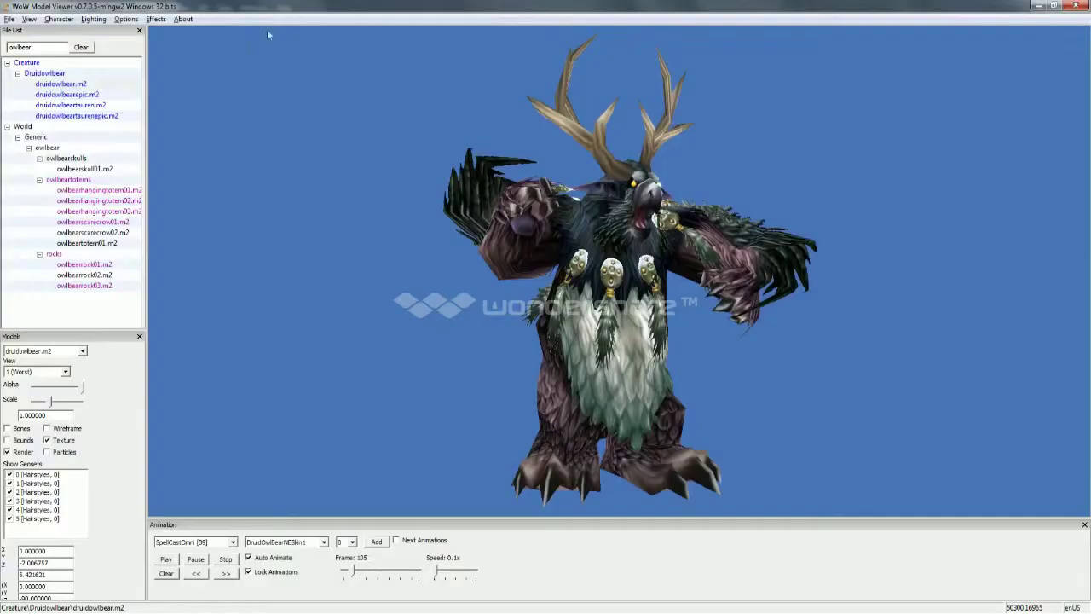
Switch to WoW Model Viewer, load the saved undead male character and set its tabard to None
click(59, 19)
click(56, 35)
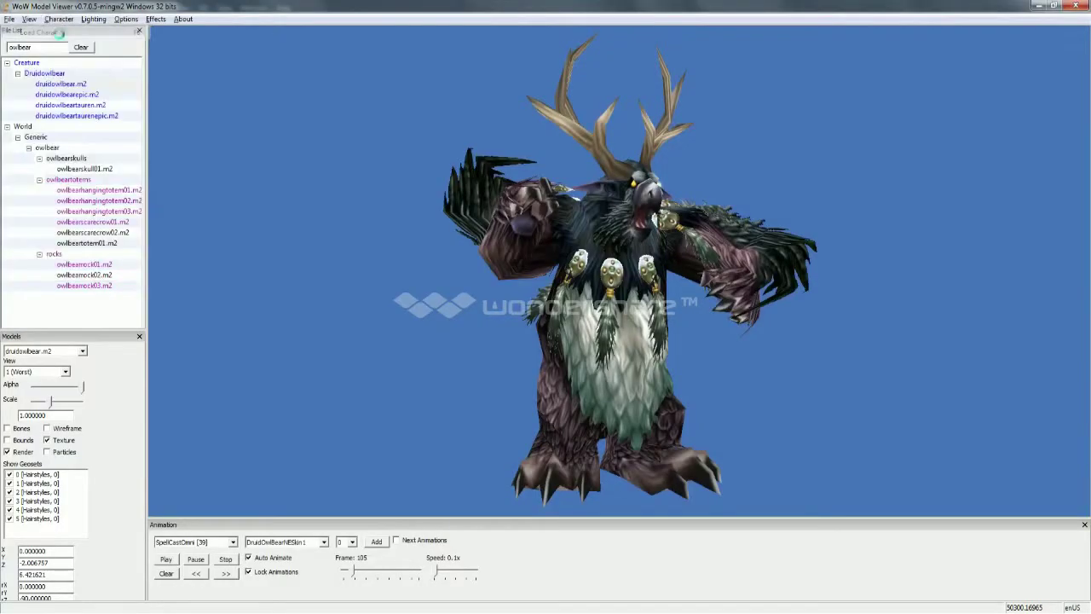
click(431, 331)
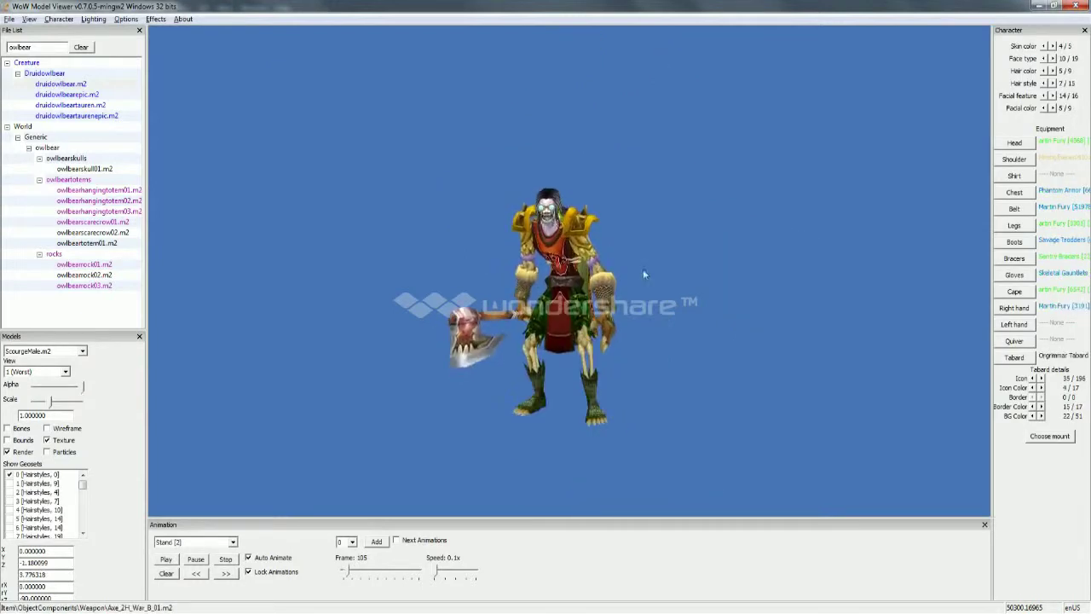
click(1014, 357)
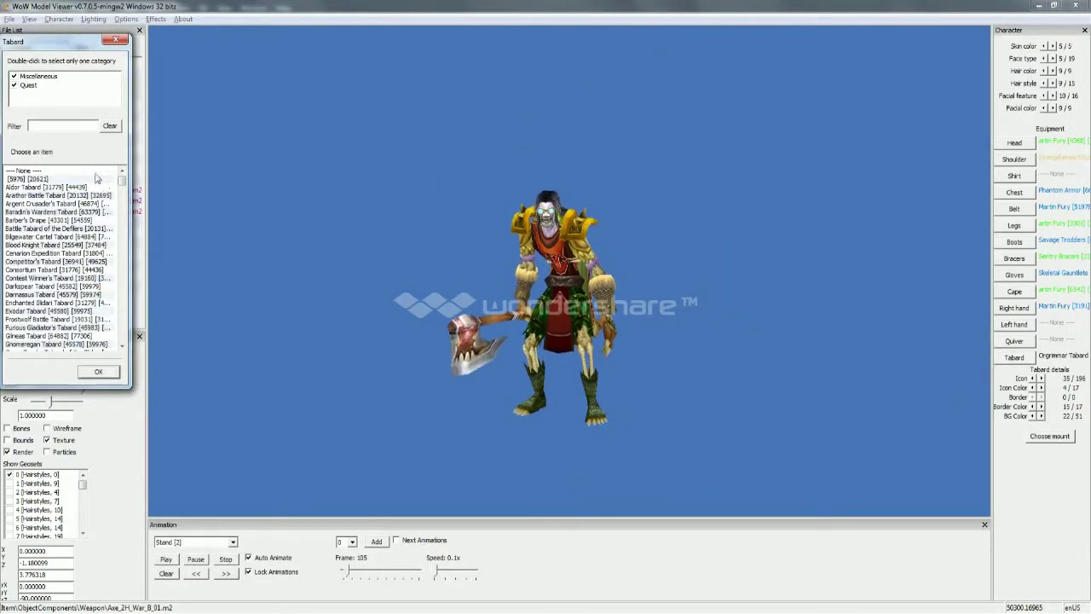
click(98, 372)
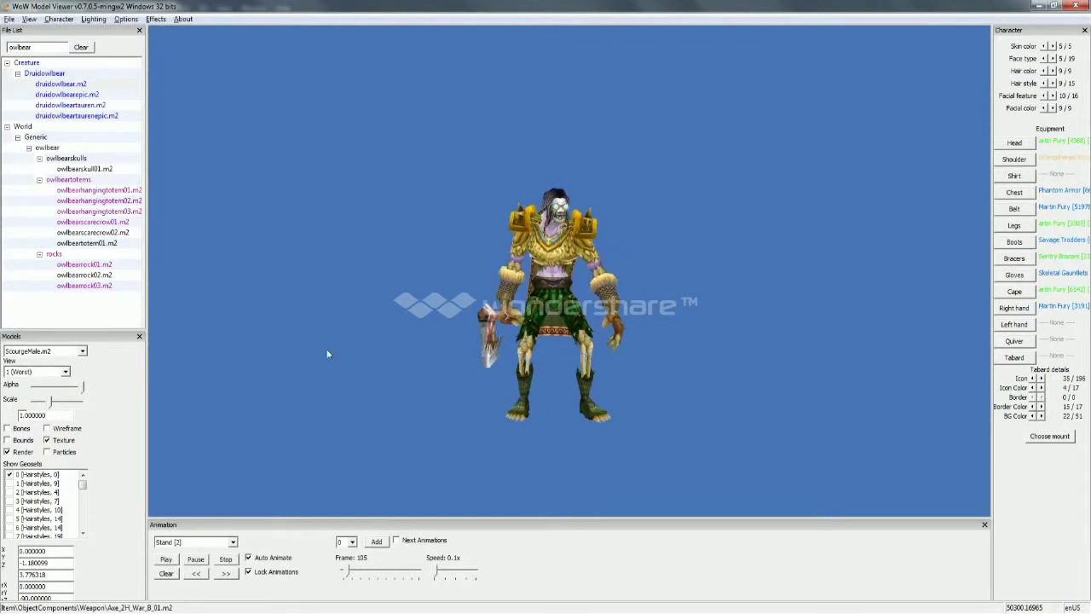
Try posing the undead character with the Attack1H [6] animation, pausing it and scrubbing through its frames
click(40, 351)
click(40, 355)
click(232, 542)
drag(235, 512, 235, 362)
click(219, 358)
click(200, 559)
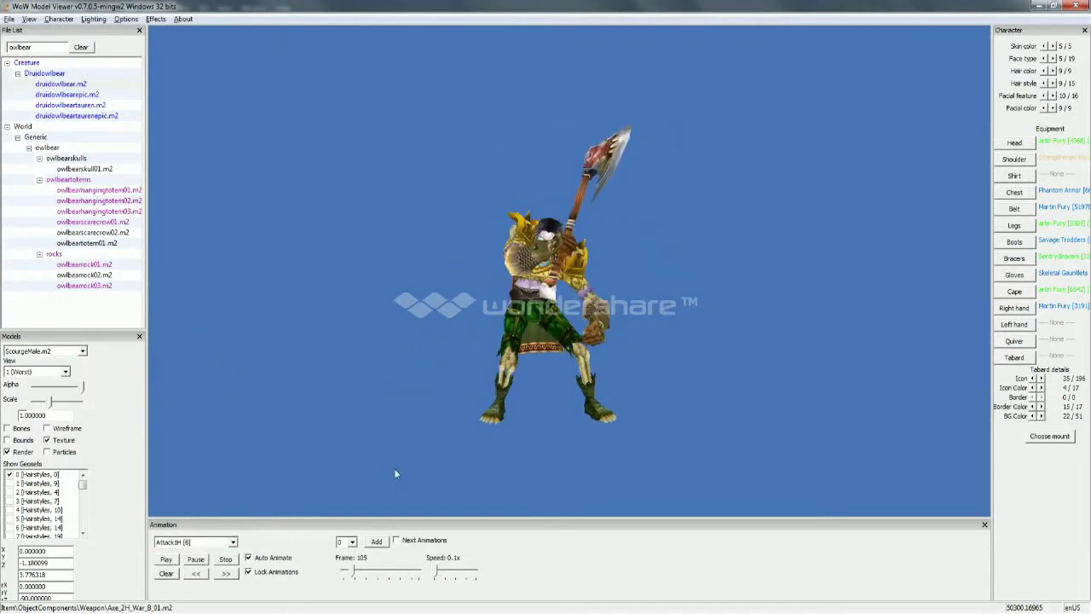
mouse_move(359, 571)
mouse_down()
mouse_move(367, 569)
mouse_move(340, 571)
mouse_up()
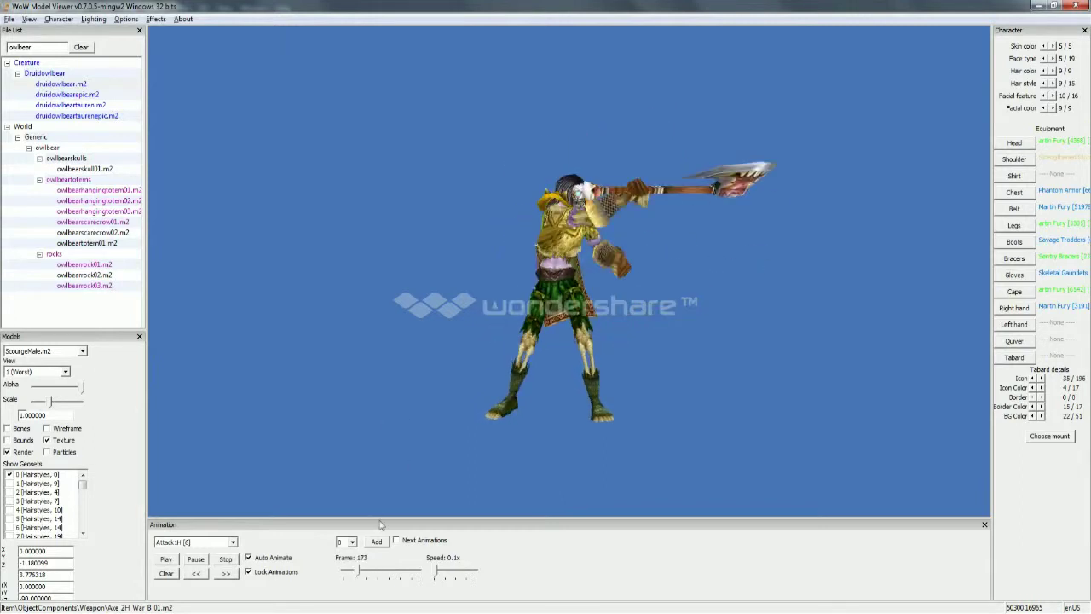
drag(359, 572, 433, 562)
Pose the undead character with the Attack1H [62] animation, paused at frame 917, and enlarge it in the view
click(231, 542)
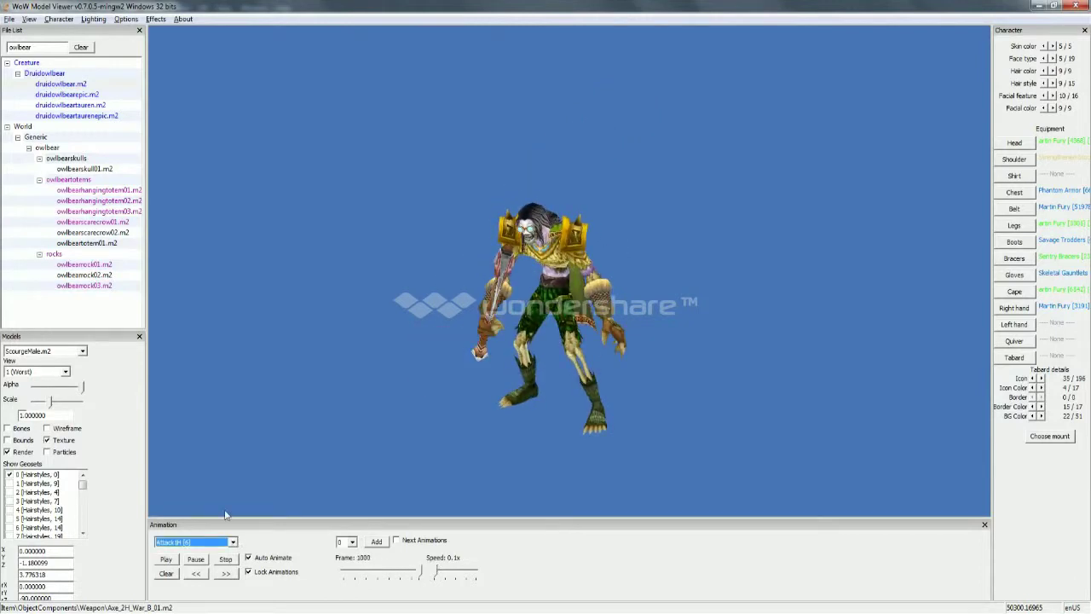
click(226, 515)
click(198, 558)
drag(419, 572, 417, 545)
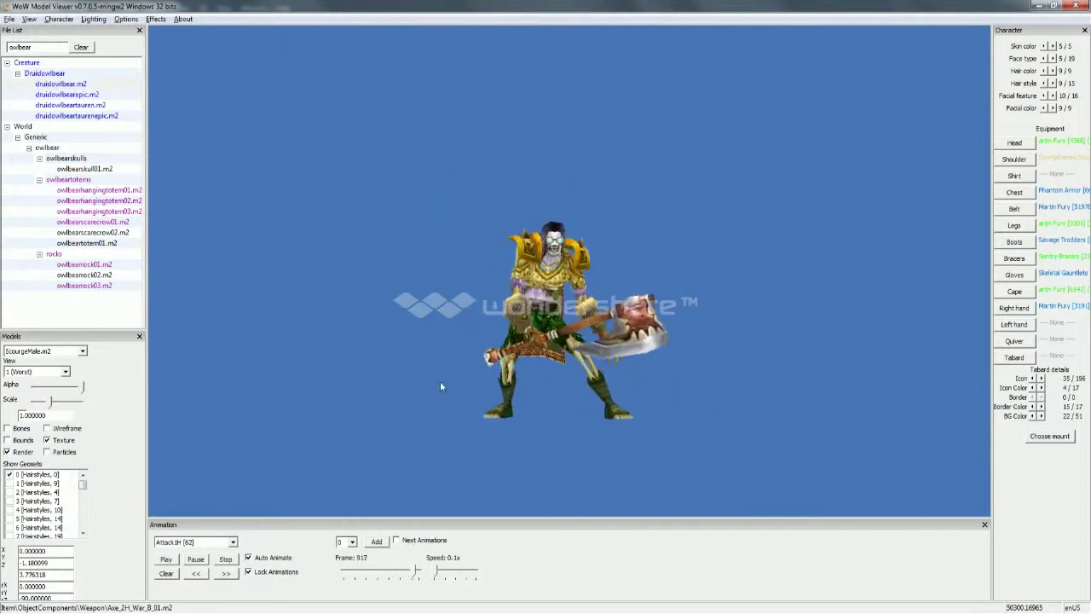
scroll(573, 150, up, 5)
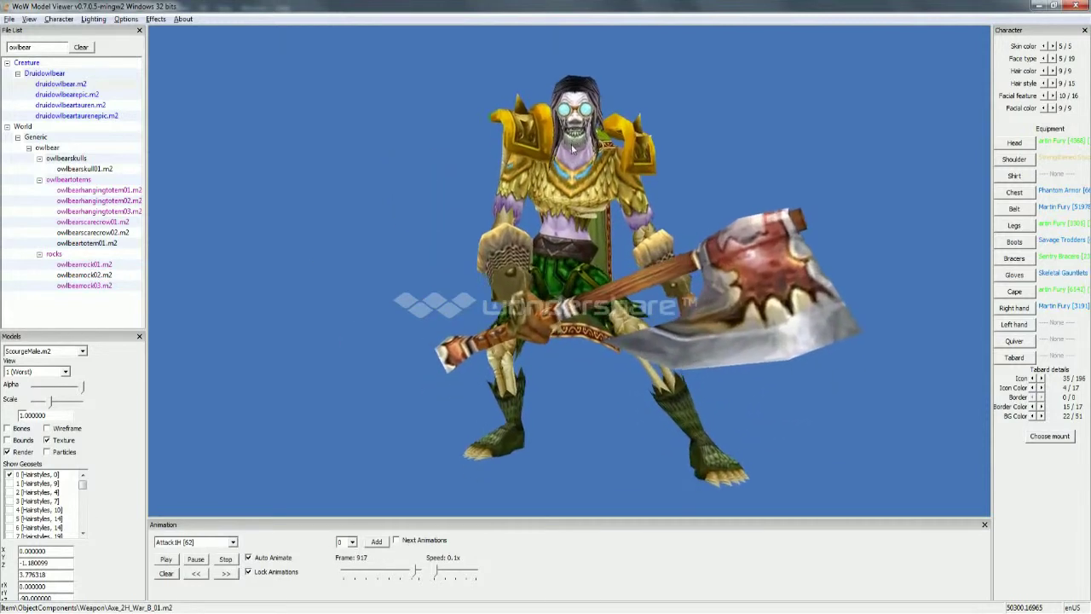
Enlarge and reposition the undead character, then switch to Photoshop and put its pasted screenshot at the top of the layer stack
scroll(597, 171, up, 3)
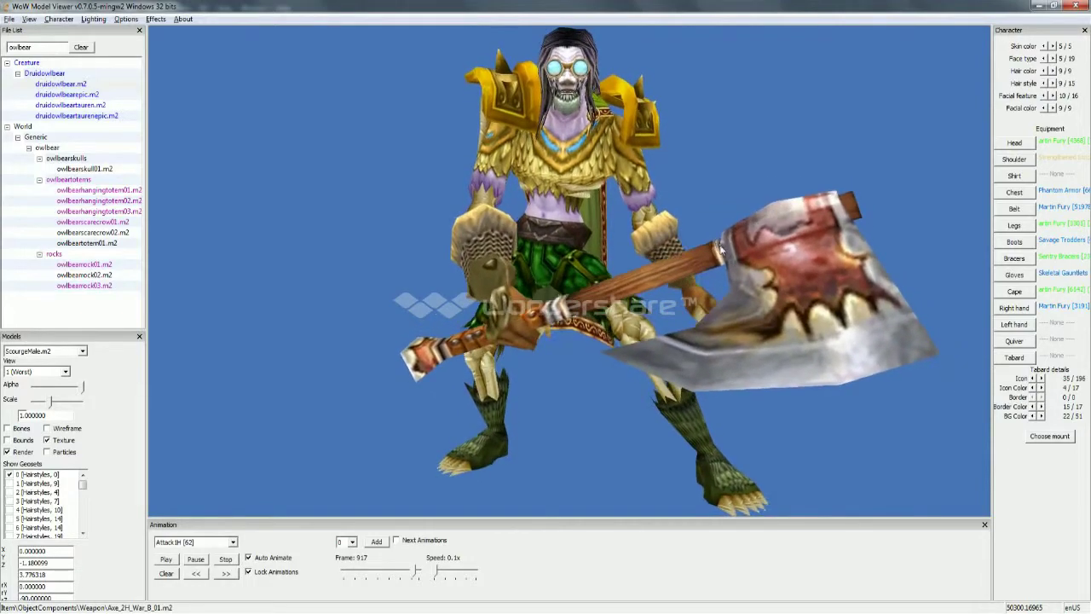
drag(721, 248, 810, 355)
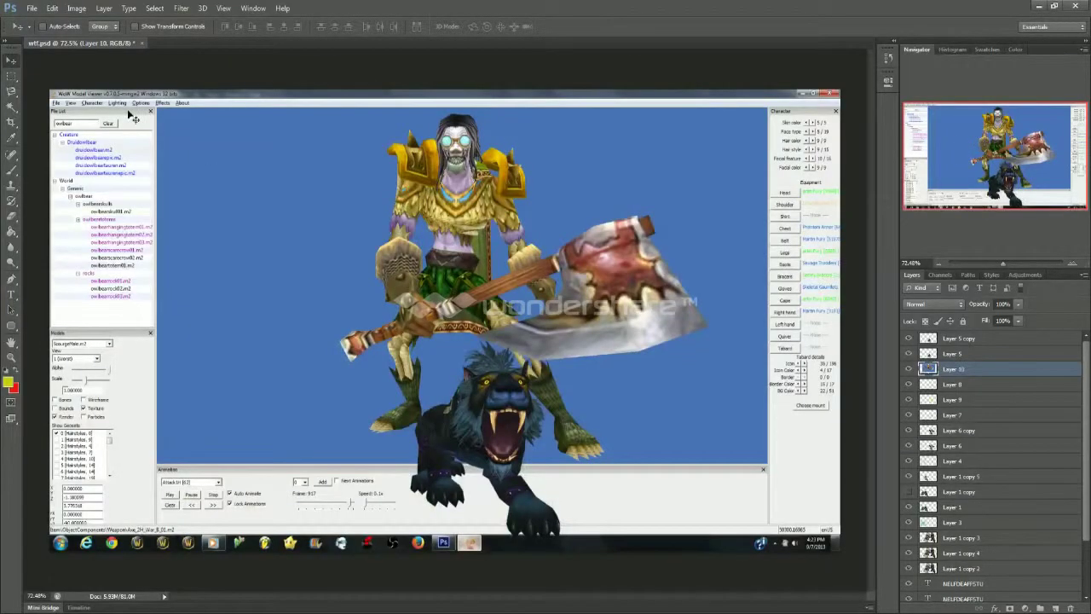
drag(931, 369, 930, 336)
Crop the pasted screenshot layer to the model viewport by selecting the blue area, inverting the selection and deleting the interface around it
click(12, 76)
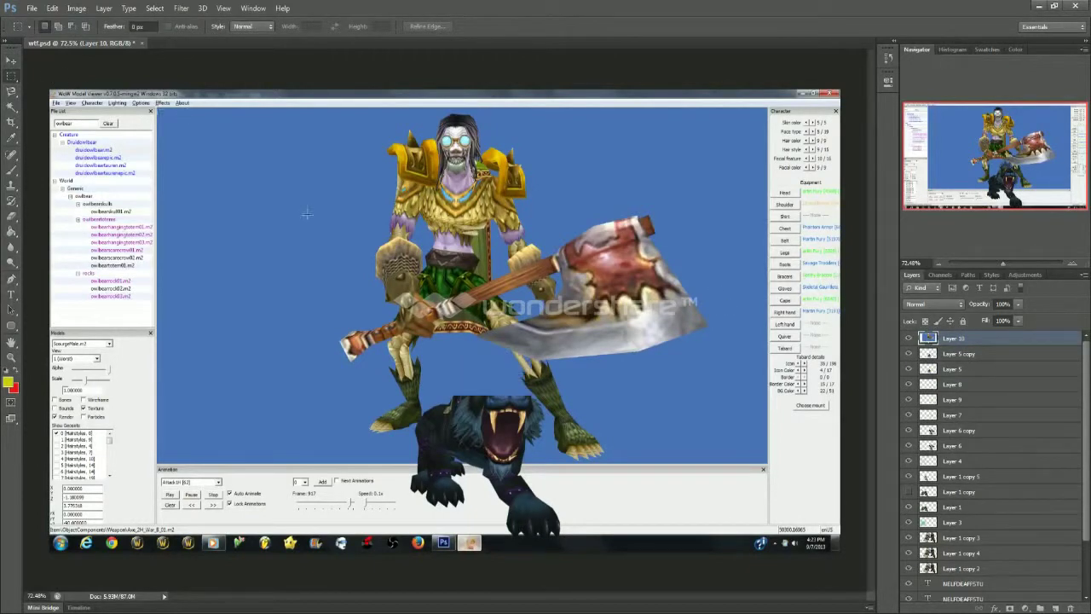
drag(158, 108, 765, 463)
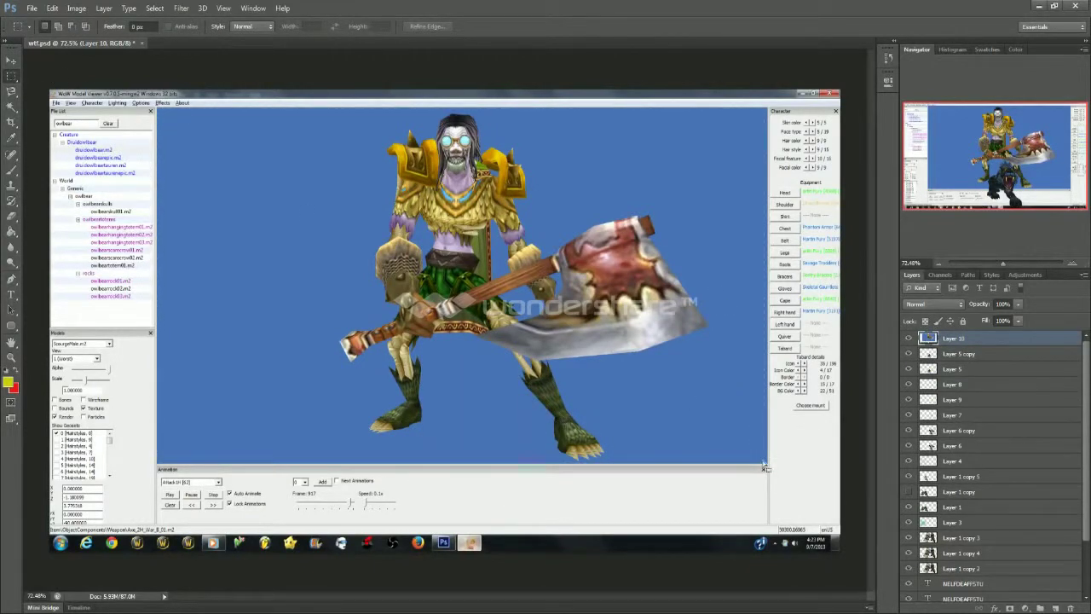
key(ctrl+shift+i)
key(Delete)
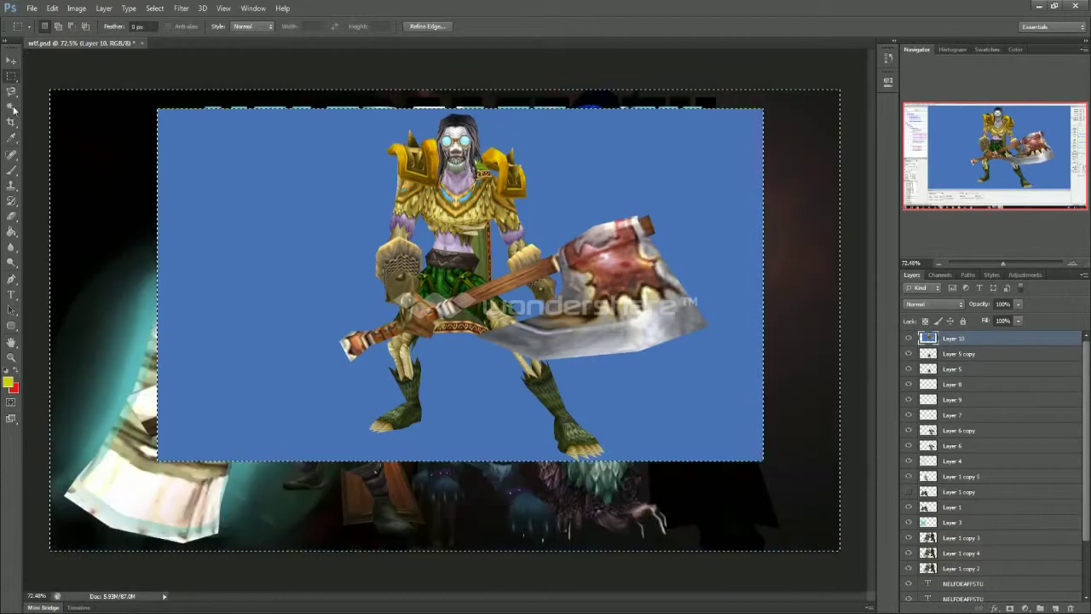
Remove the blue background around the undead character and in the gaps between its body parts with the Magic Wand
click(12, 107)
click(248, 253)
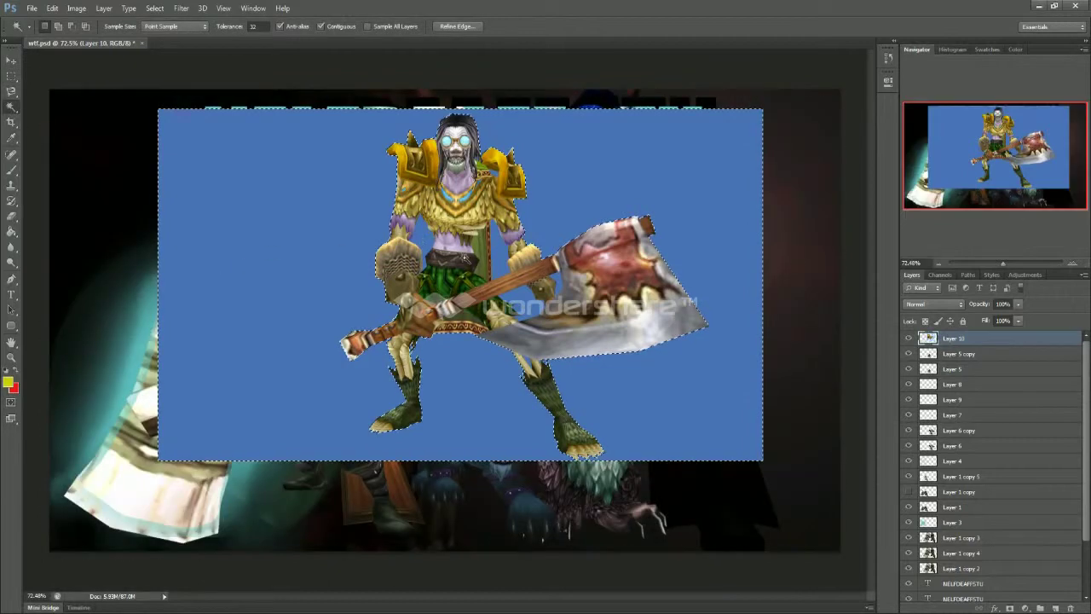
key(Delete)
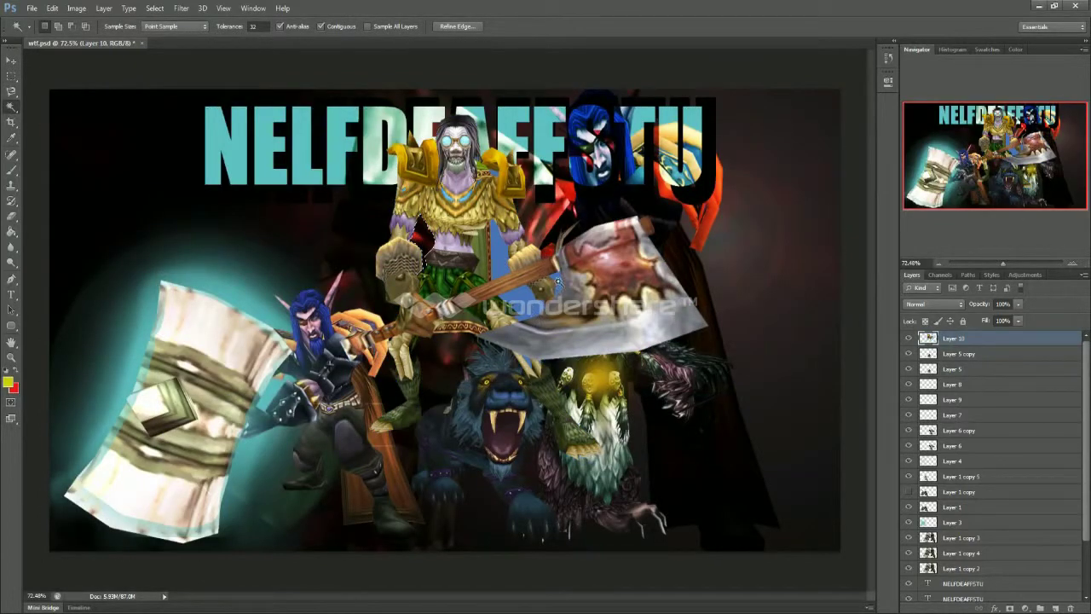
key(Delete)
click(558, 281)
key(Delete)
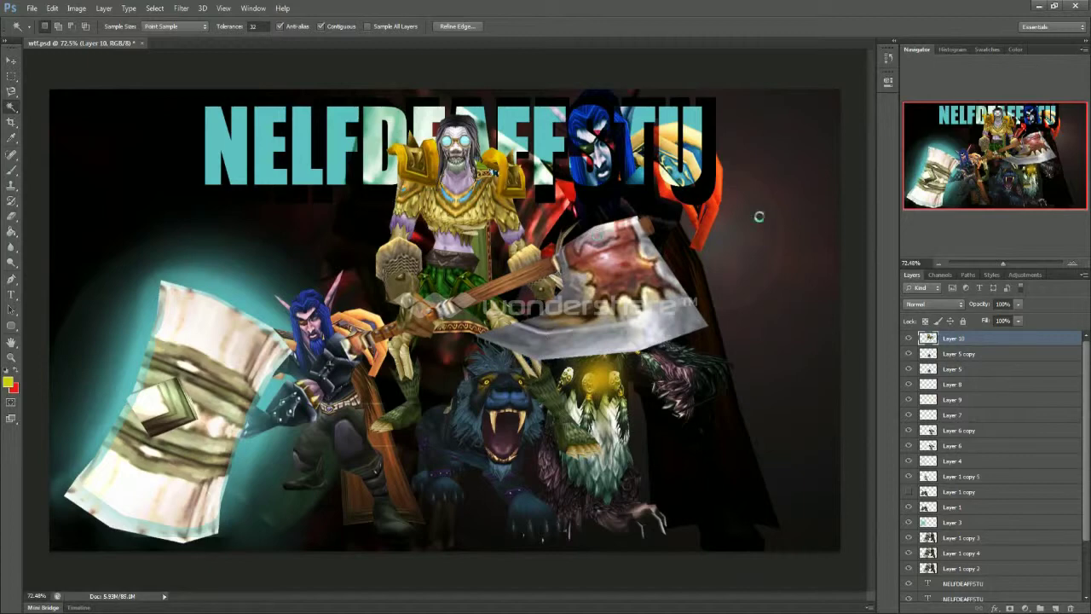
click(798, 318)
Duplicate the undead character layer and give the copy the Overlay blend mode at 75% opacity
right_click(972, 339)
click(862, 198)
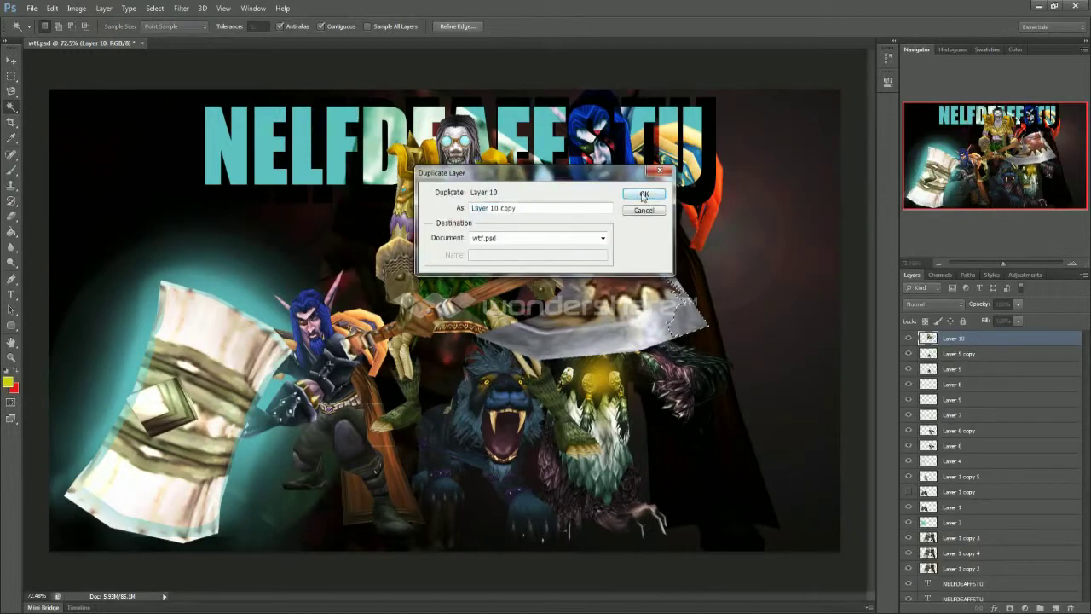
click(644, 195)
click(933, 303)
click(934, 456)
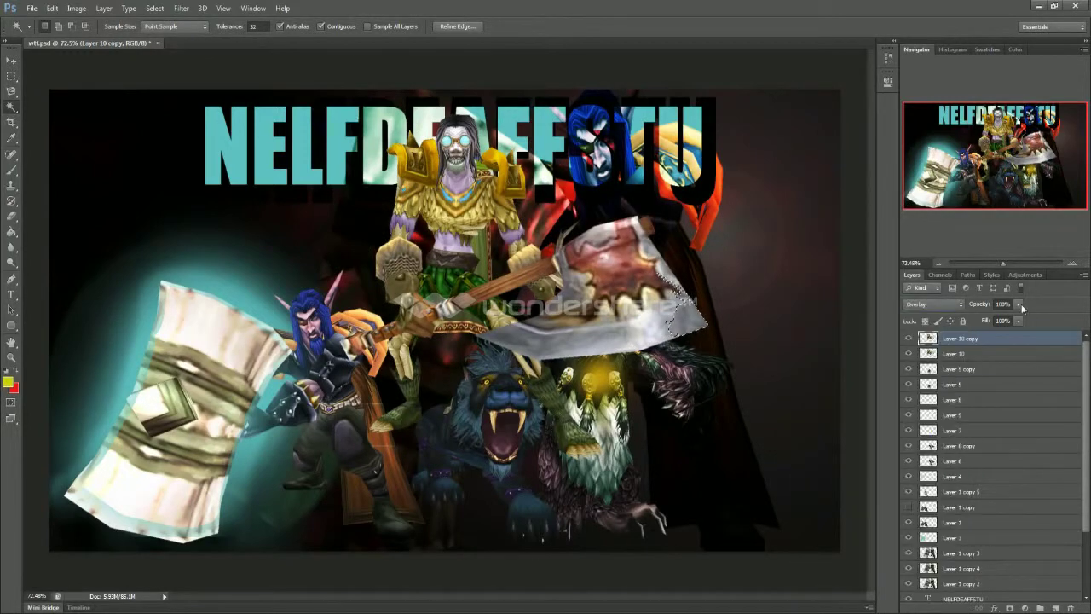
key(ctrl+d)
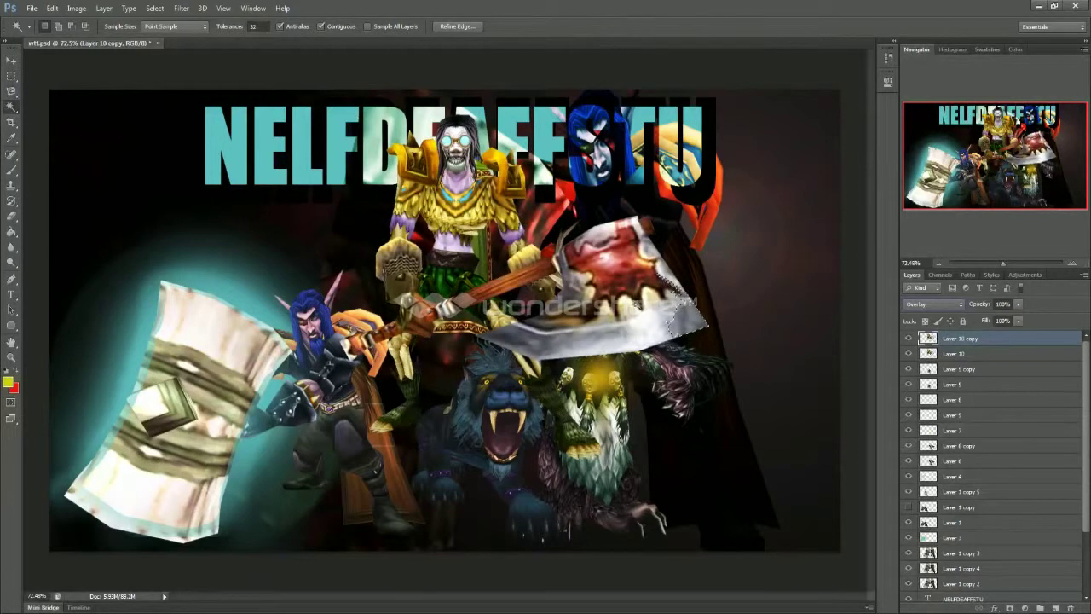
click(1018, 303)
drag(1021, 316, 1004, 317)
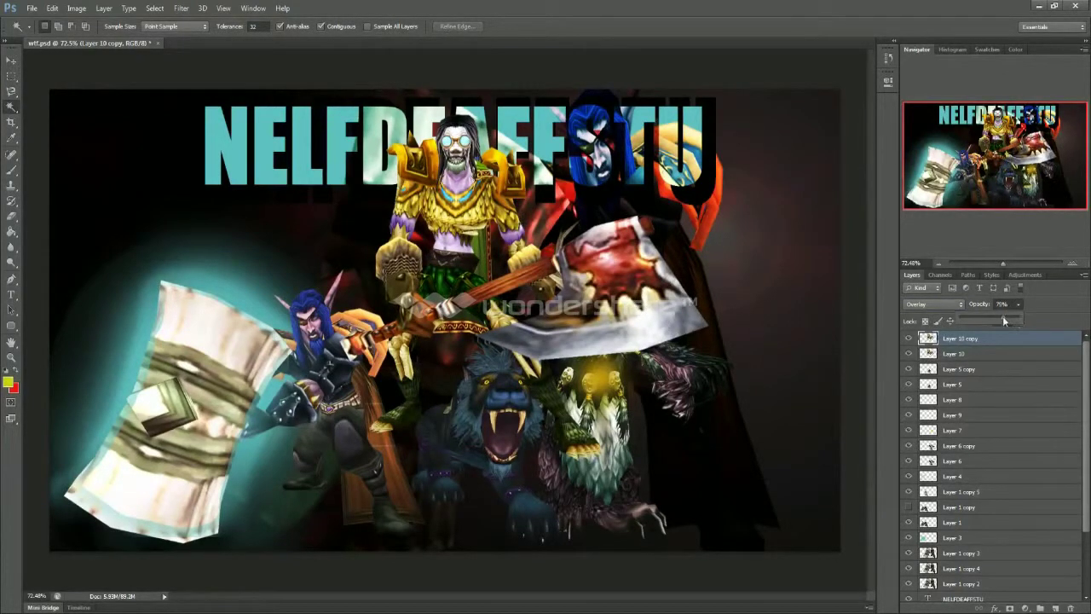
Scale both undead character layers together to about 75% of their size and apply the transform
click(982, 356)
shift+click(981, 357)
key(ctrl+t)
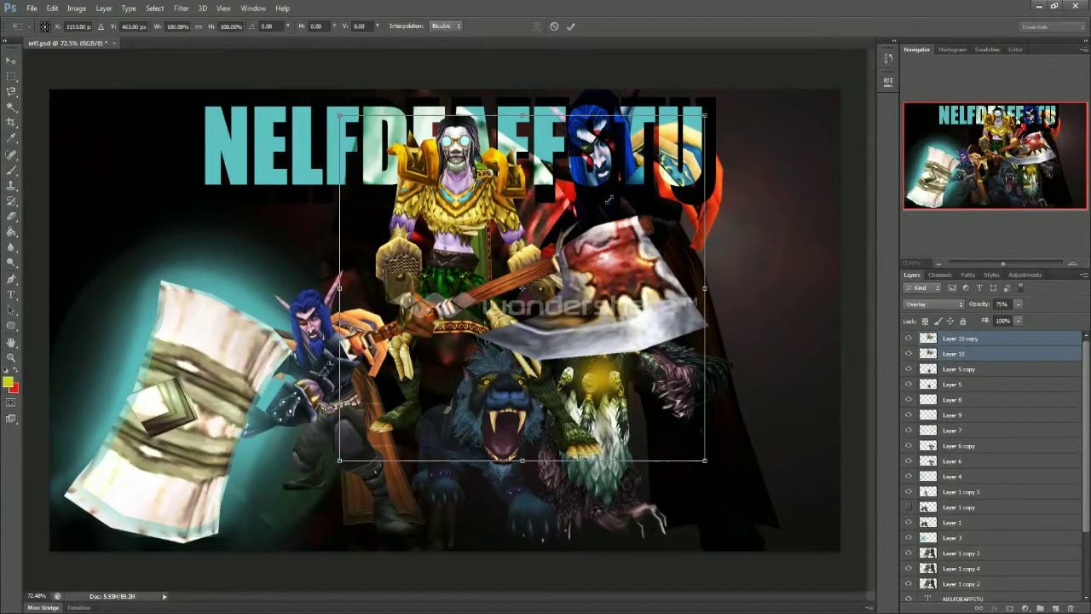
drag(609, 198, 610, 198)
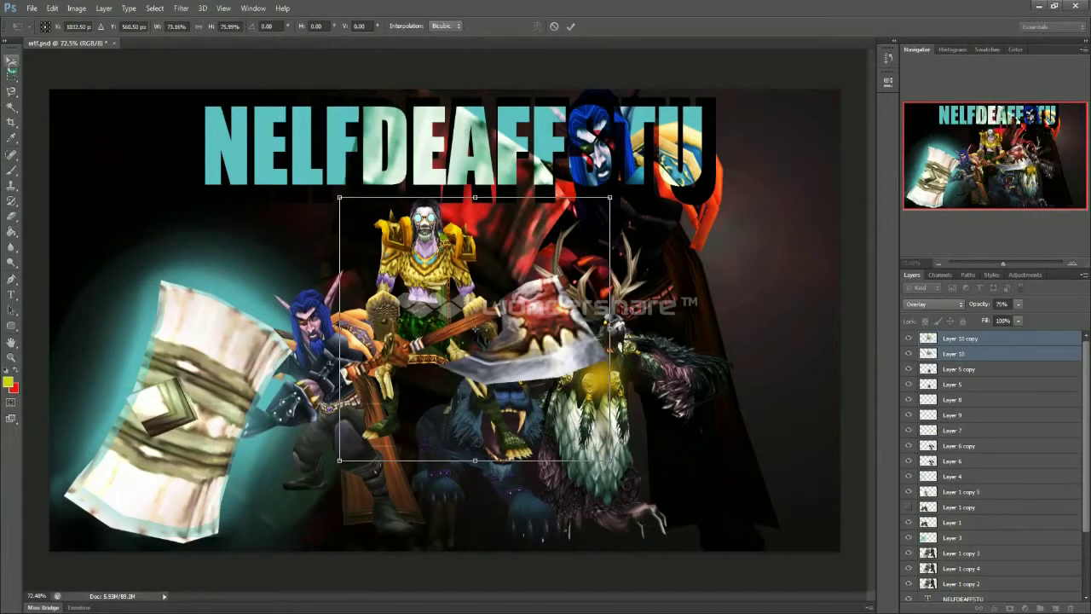
click(12, 65)
click(504, 234)
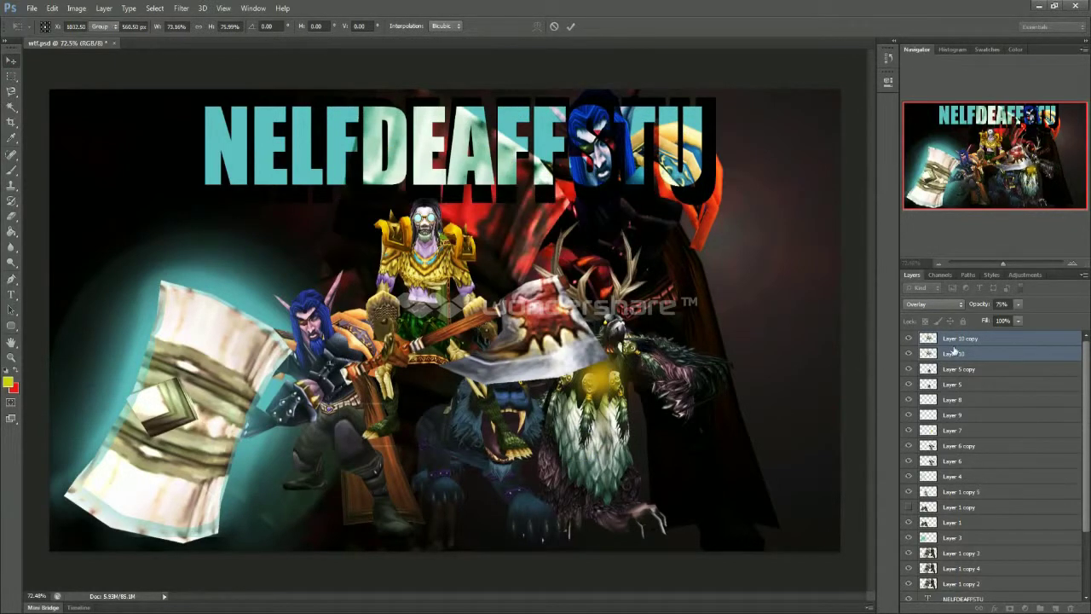
Place the undead character beside the owlbear near the banner's lower right corner, with both of its layers directly below Layer 6
drag(952, 353, 951, 392)
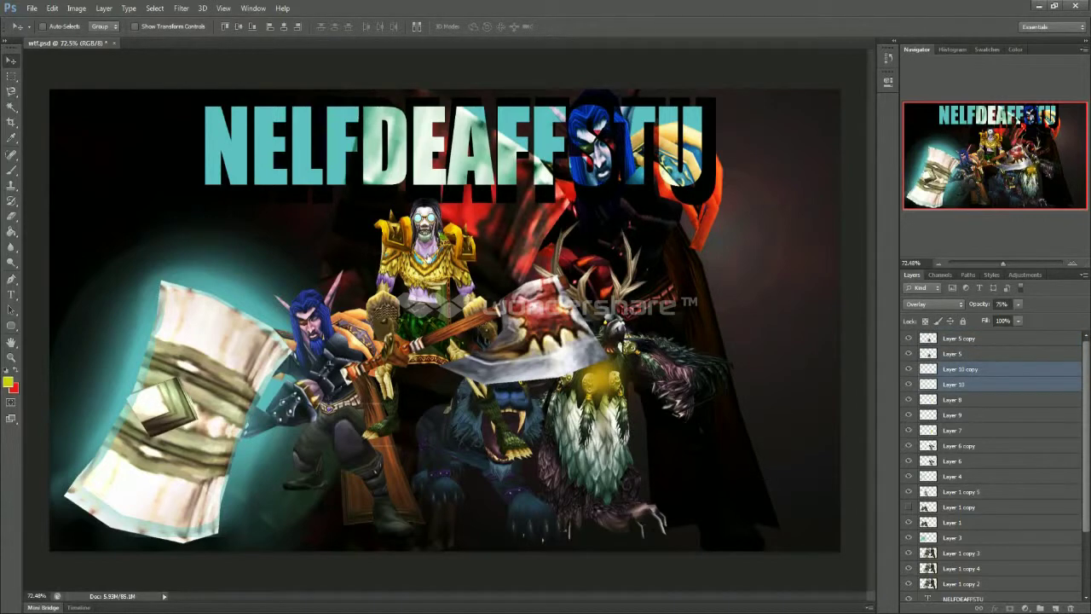
drag(441, 223, 675, 357)
drag(962, 373, 964, 471)
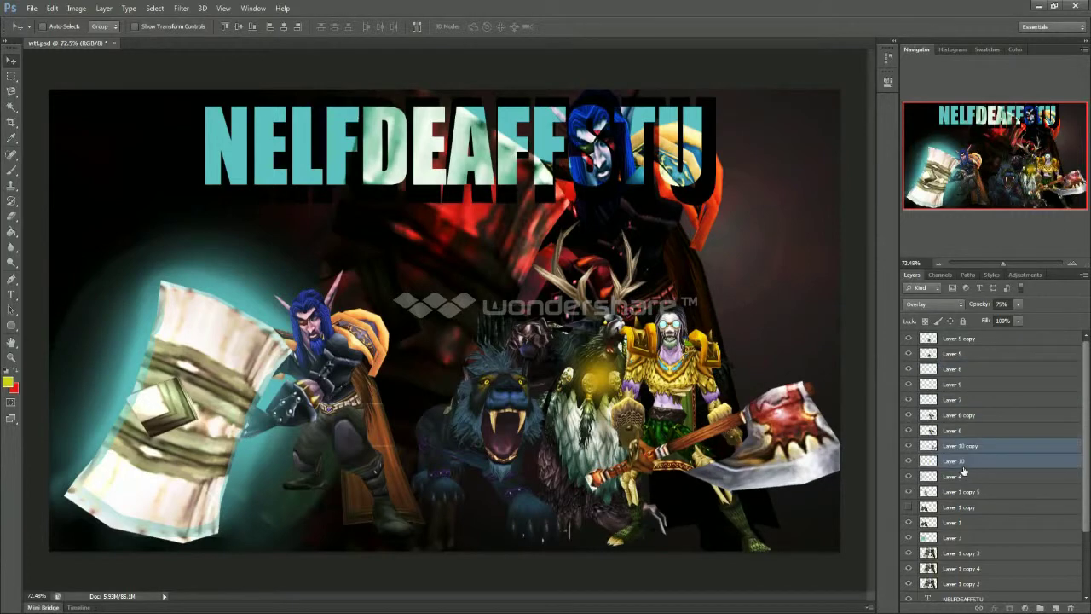
Flip the undead character horizontally, shift it up and closer behind the owlbear, and apply the transform
key(ctrl+t)
right_click(754, 430)
key(Escape)
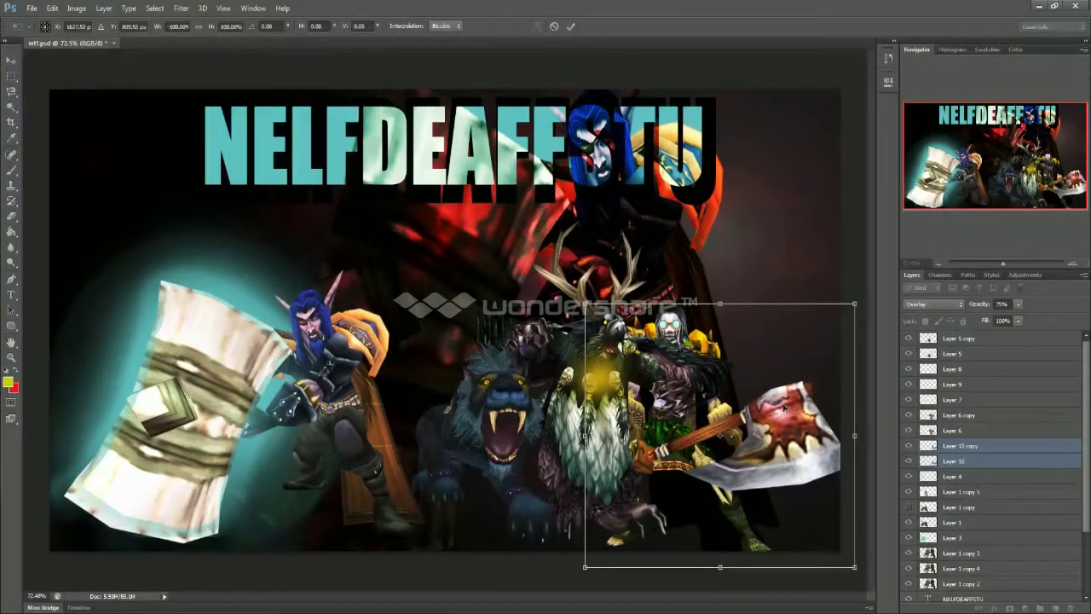
drag(773, 395, 714, 374)
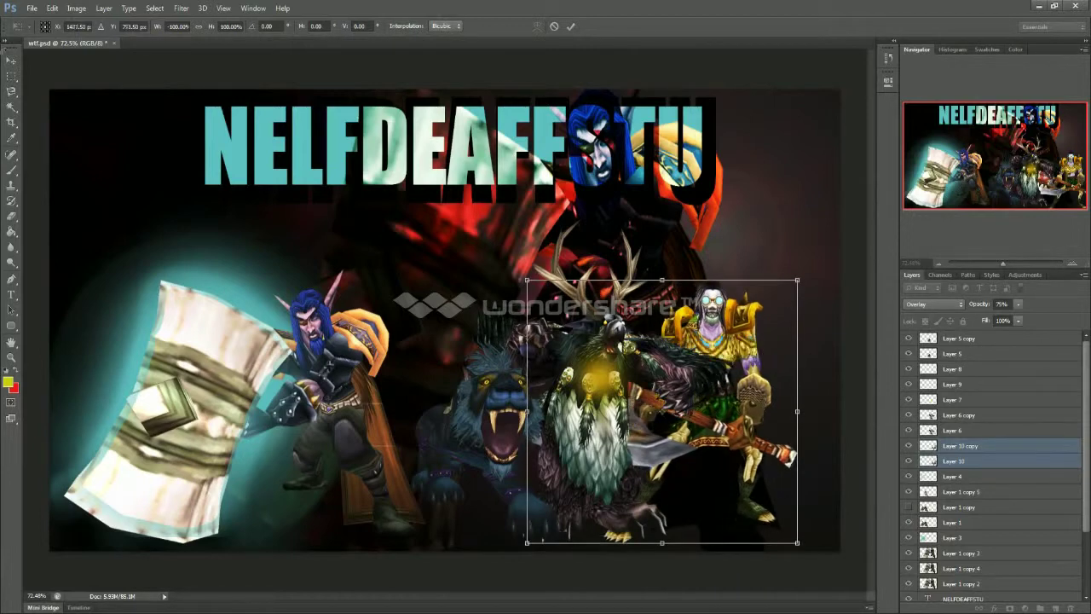
key(v)
click(498, 237)
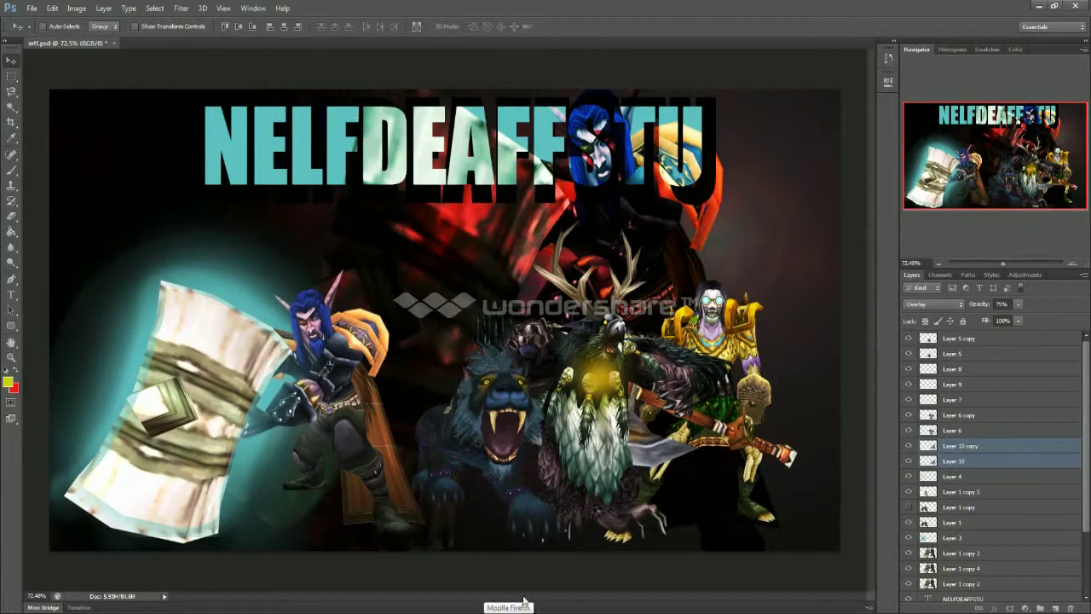
Switch to the media player, skip ahead through the playlist to the Dubba-Jonny VIP Dubstep Tutorial track, and minimize the player
click(262, 611)
click(851, 497)
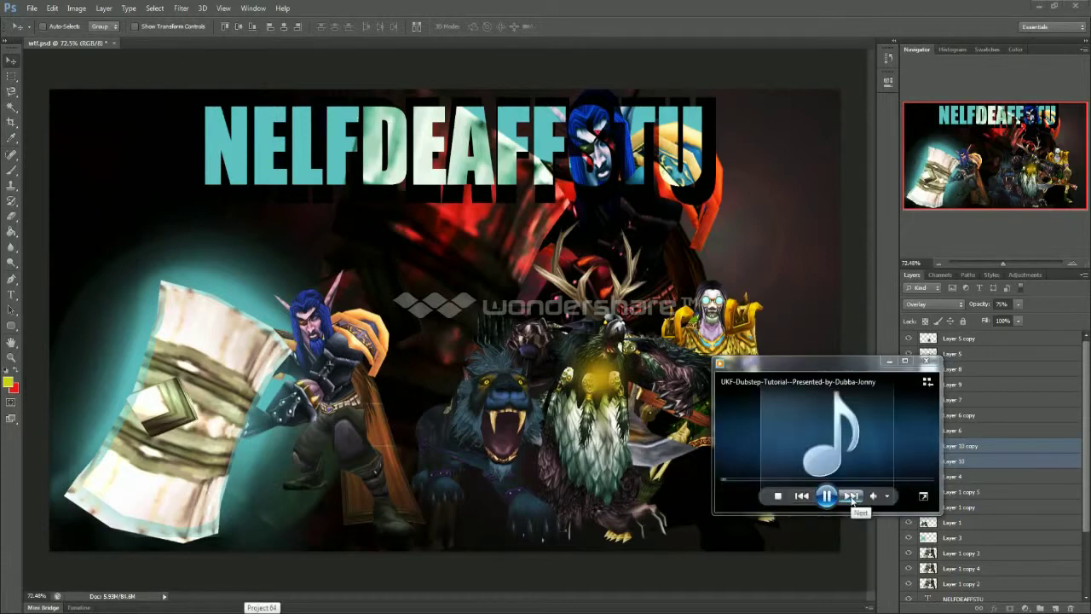
click(852, 498)
click(853, 497)
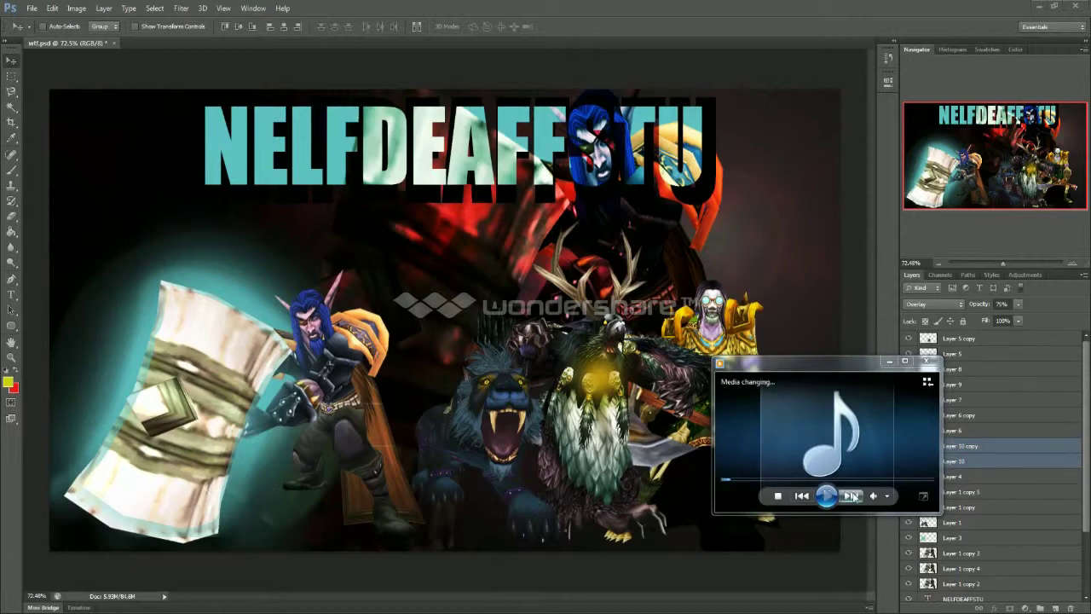
click(853, 498)
click(852, 498)
click(853, 498)
click(852, 498)
click(853, 498)
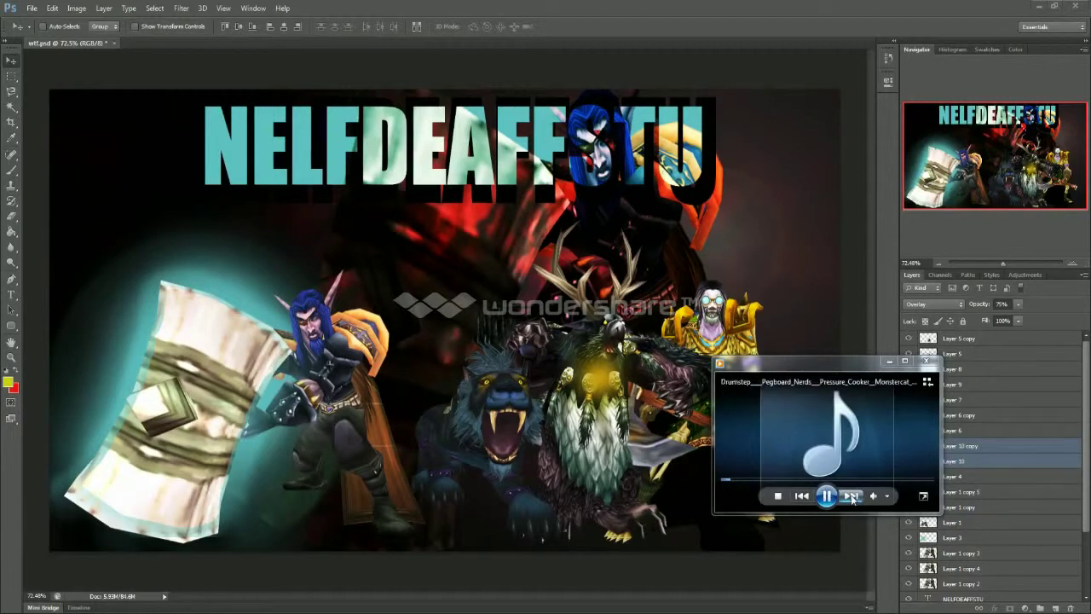
click(852, 498)
click(853, 498)
click(853, 498)
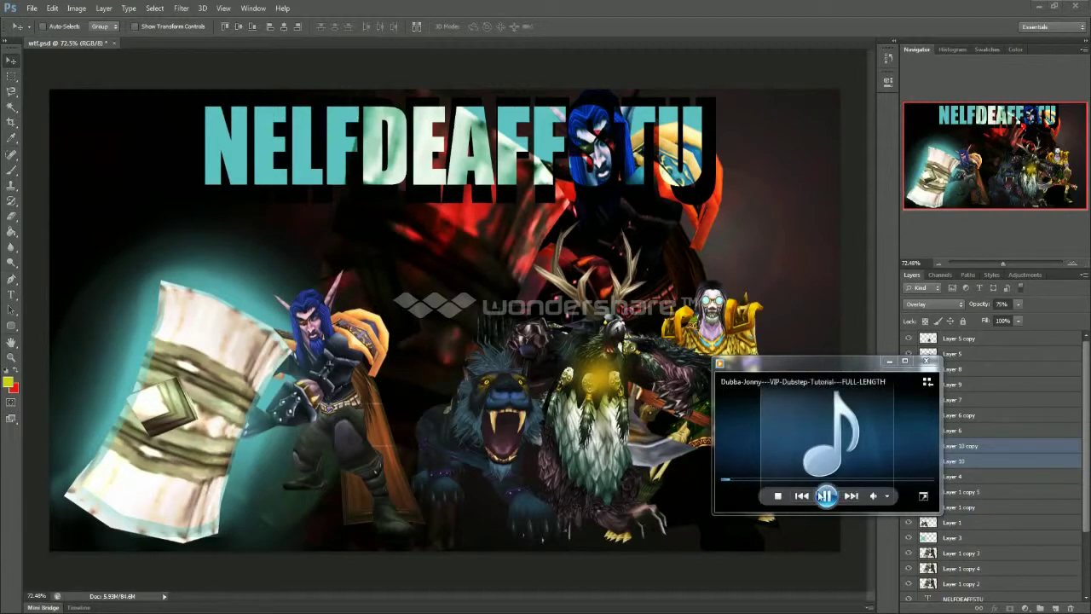
click(890, 361)
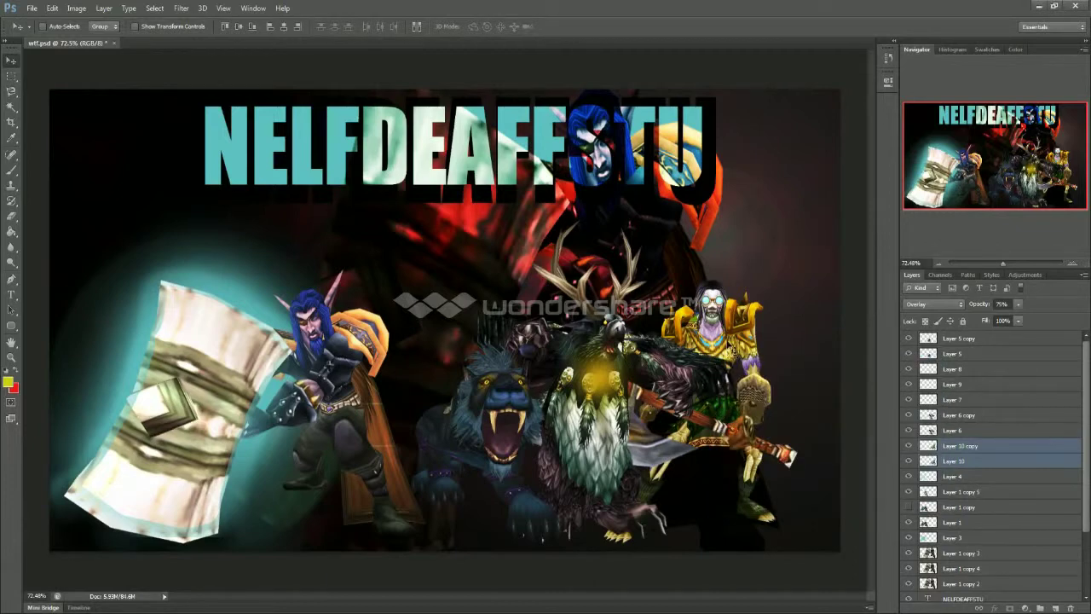
Select Layer 1 and its overlay copy and make the hidden Layer 1 copy visible
click(11, 91)
click(11, 60)
click(948, 523)
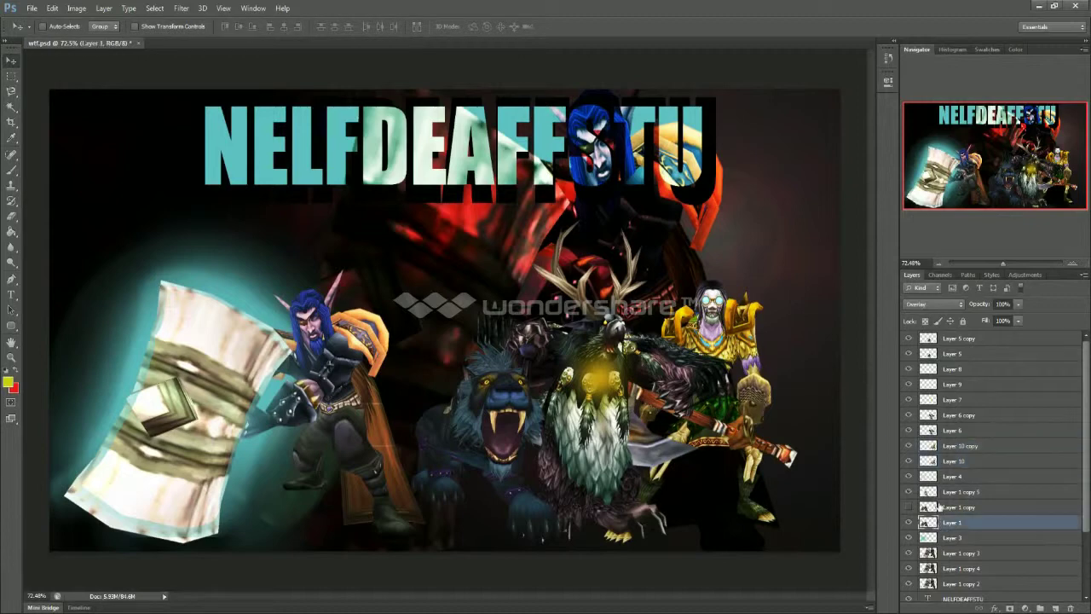
ctrl+click(947, 507)
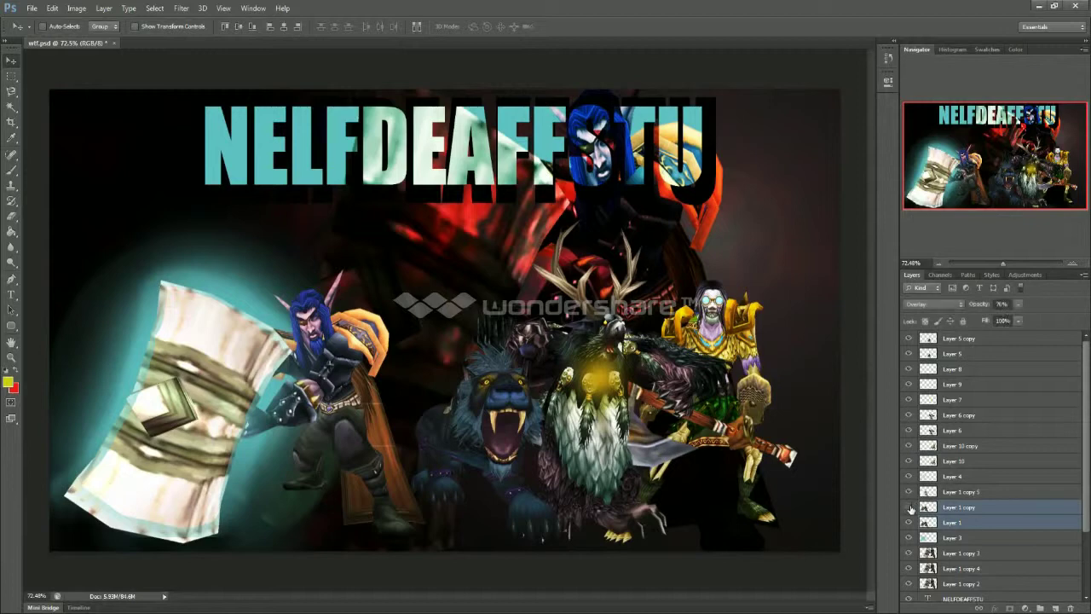
click(910, 508)
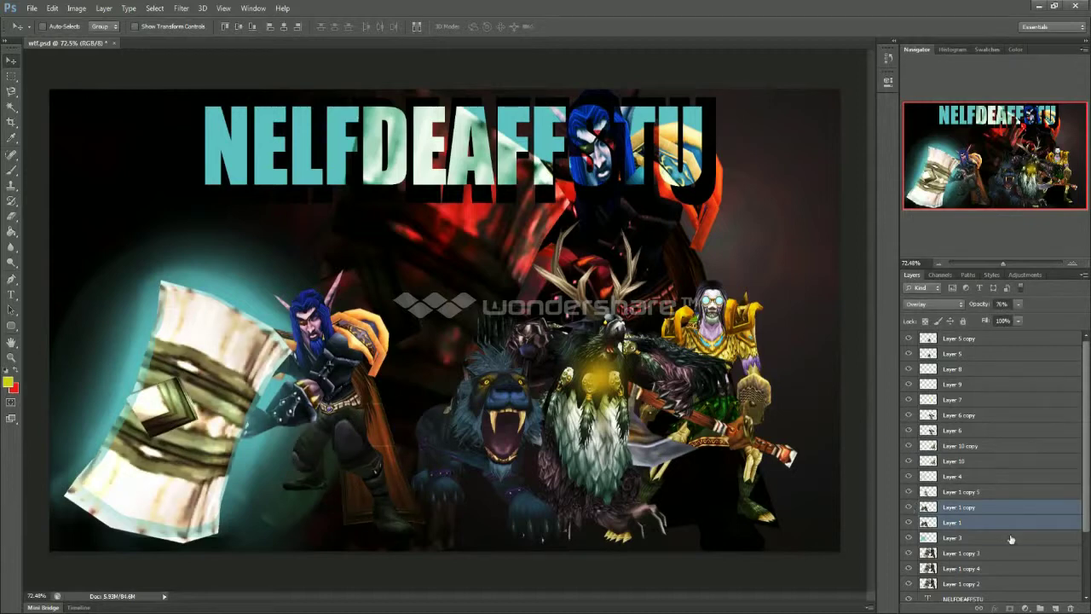
Duplicate the four base character layers, Layer 1, Layer 10, Layer 6 and Layer 5, together within the banner document
click(966, 523)
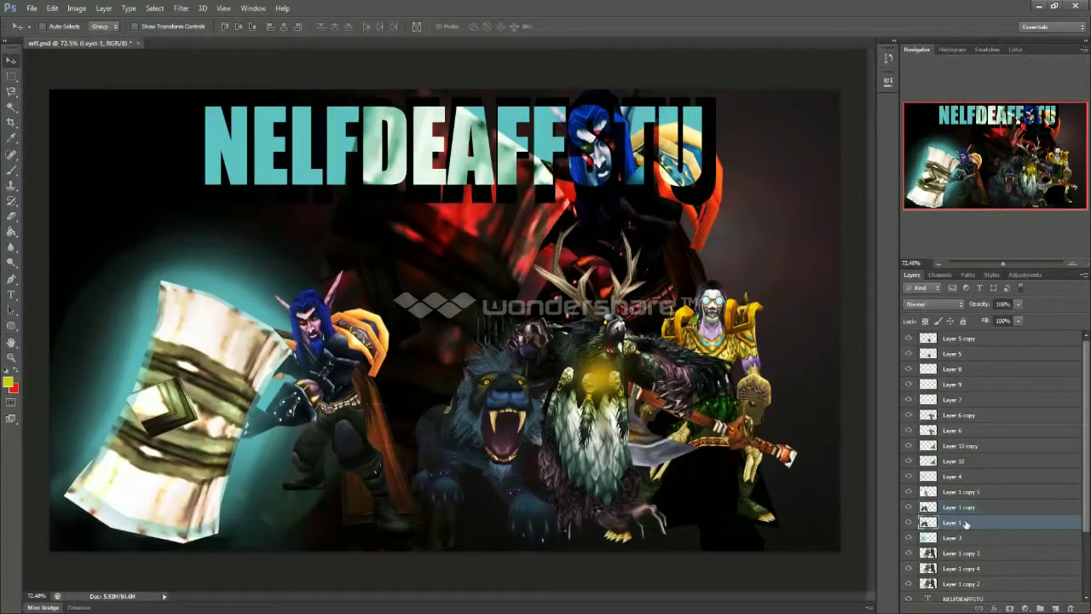
ctrl+click(951, 462)
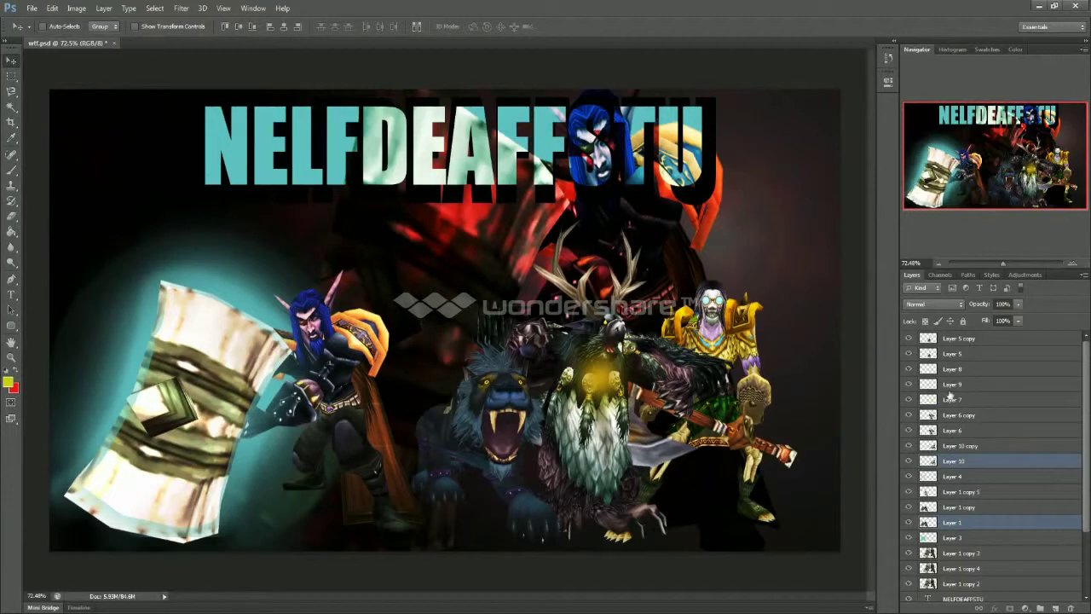
ctrl+click(950, 430)
ctrl+click(951, 354)
right_click(954, 354)
click(826, 202)
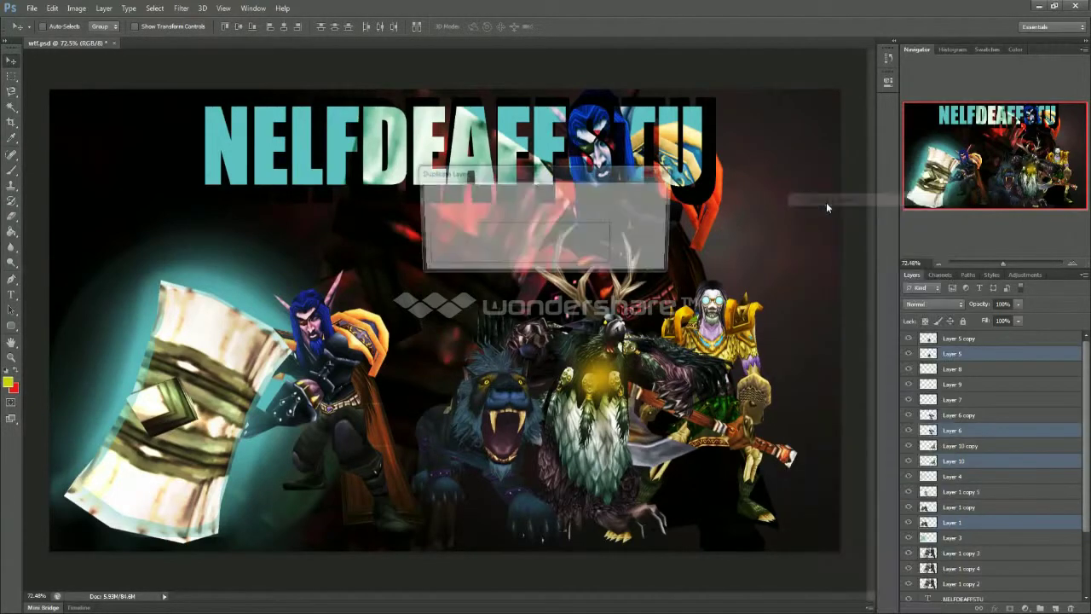
click(648, 193)
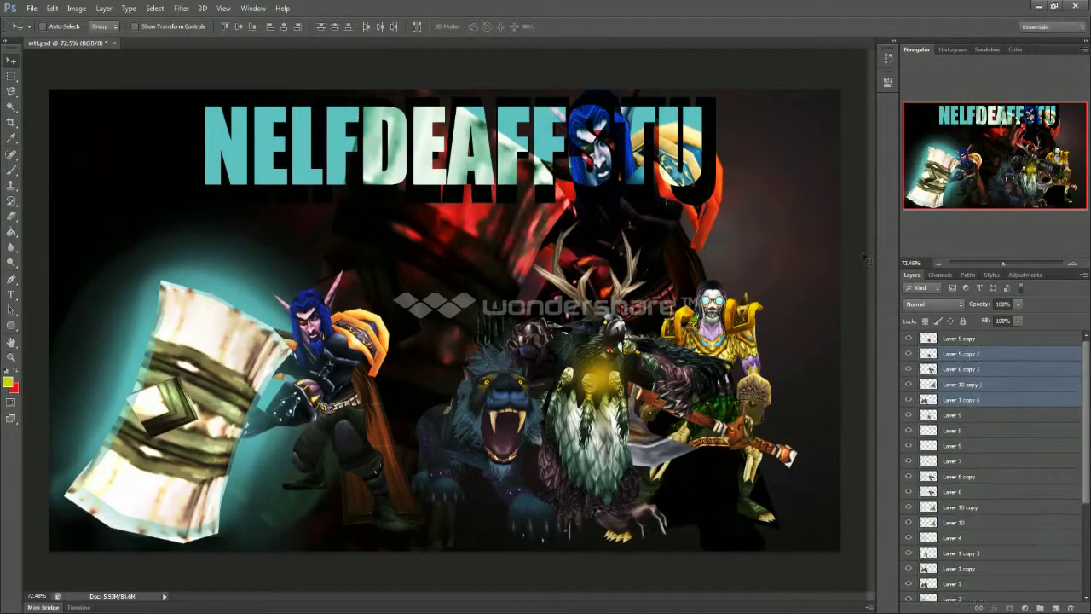
Merge the four duplicates into one layer, place it between Layer 1 and Layer 3, and offset it upward behind the characters
click(955, 356)
drag(950, 359, 965, 555)
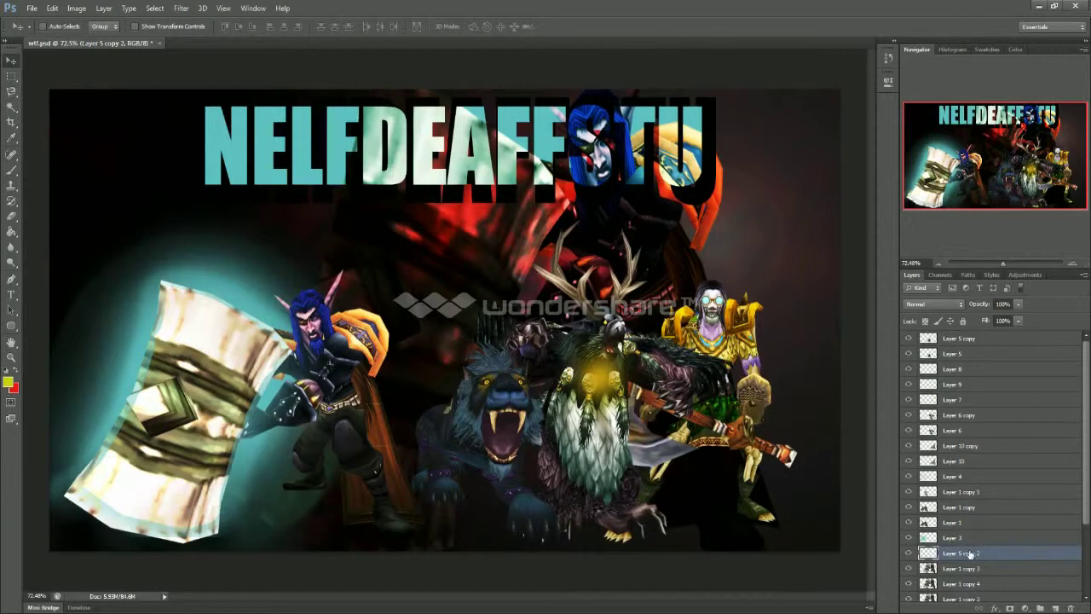
key(ctrl+bracketright)
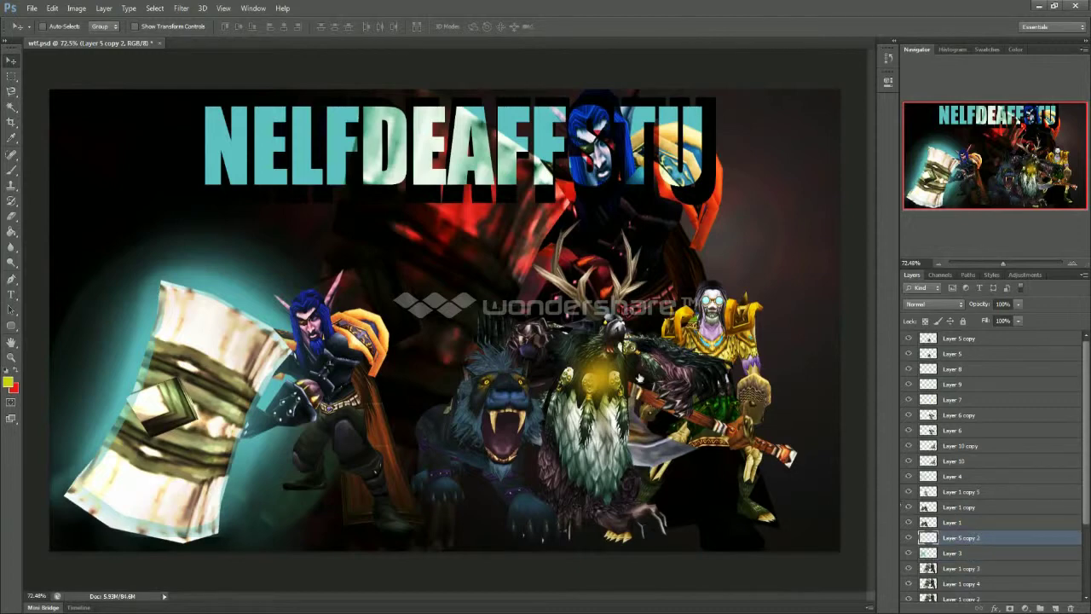
drag(475, 320, 479, 257)
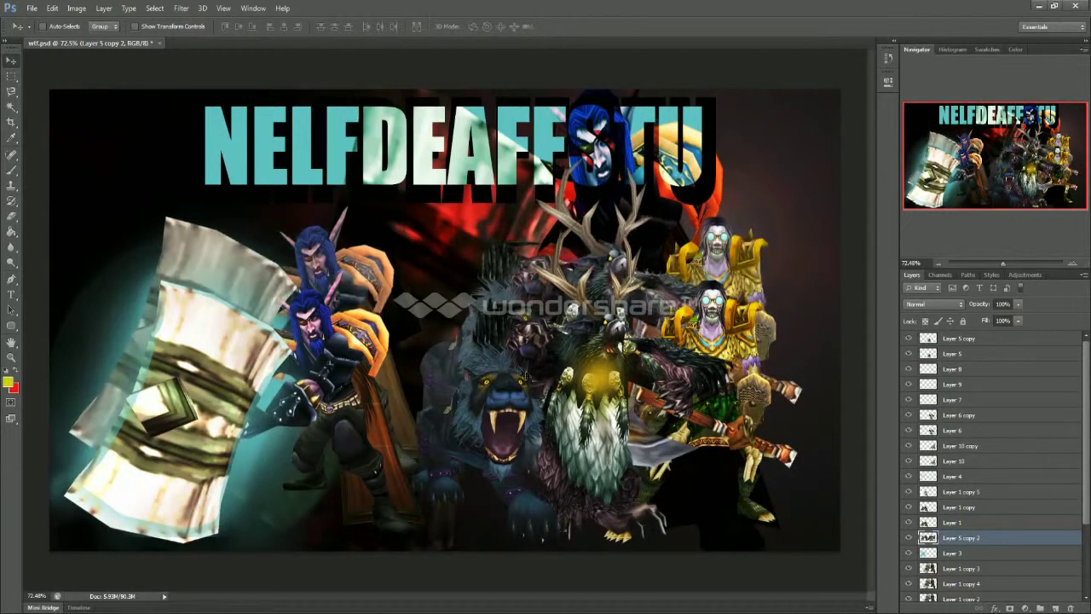
Undo the merged character copy's upward offset, and add a new black-filled layer directly above it, clipped to that copy
key(ctrl+z)
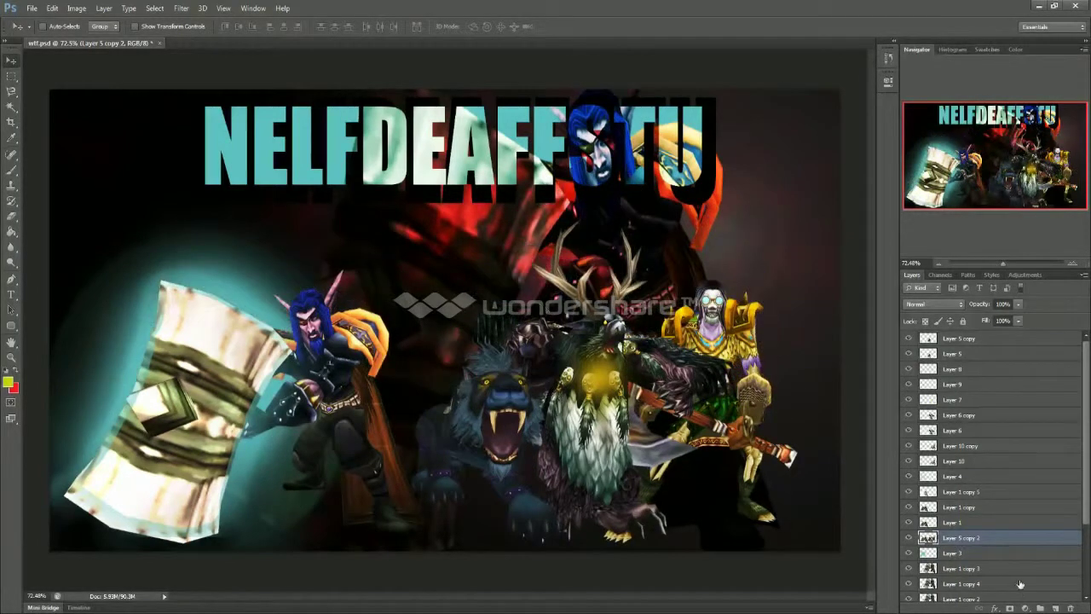
click(1056, 608)
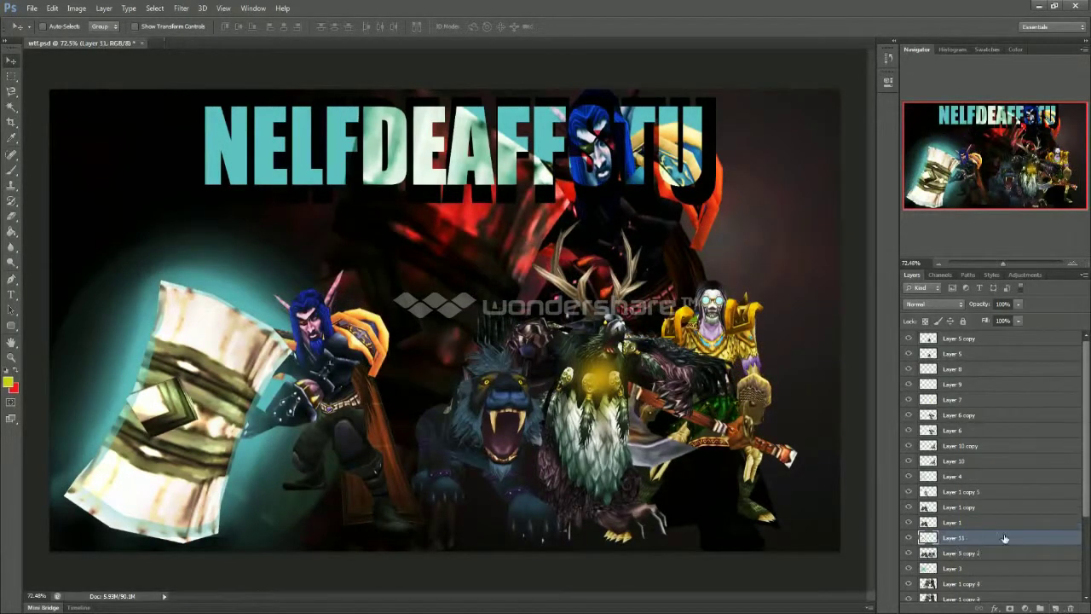
click(9, 383)
click(394, 318)
key(Return)
key(g)
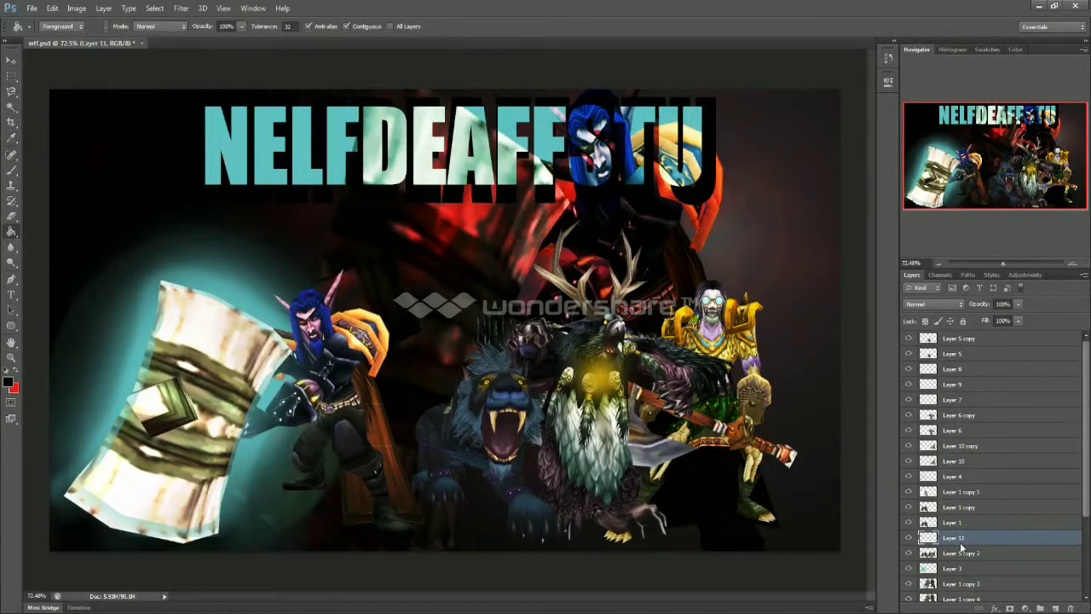
key(alt+BackSpace)
alt+click(962, 546)
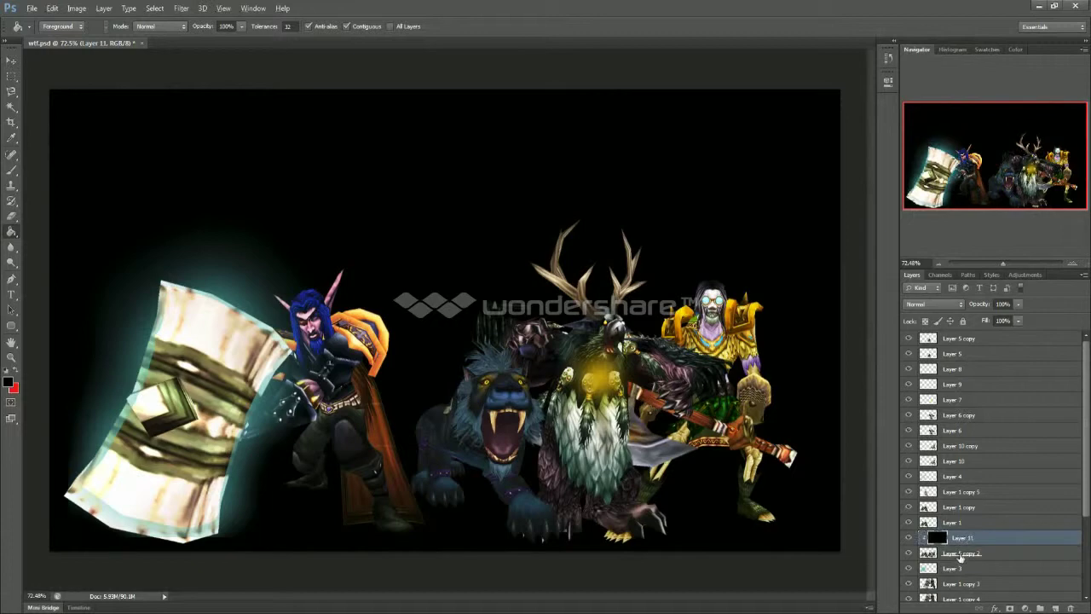
Stretch Layer 5 copy 2 to about 104% width and 111% height so it forms a black outline around the characters
click(961, 555)
key(ctrl+t)
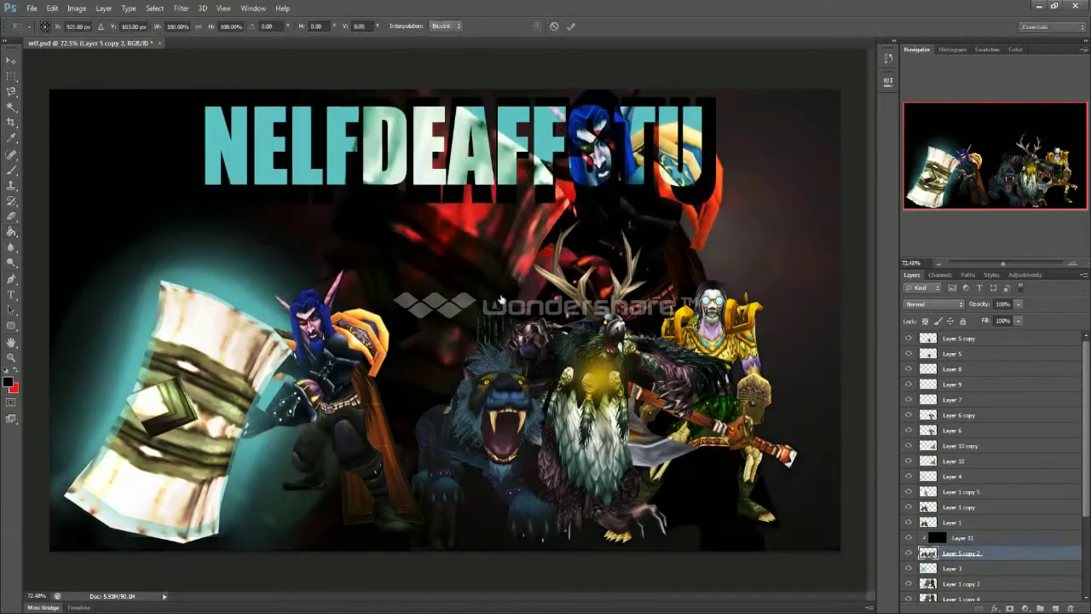
drag(431, 219, 429, 203)
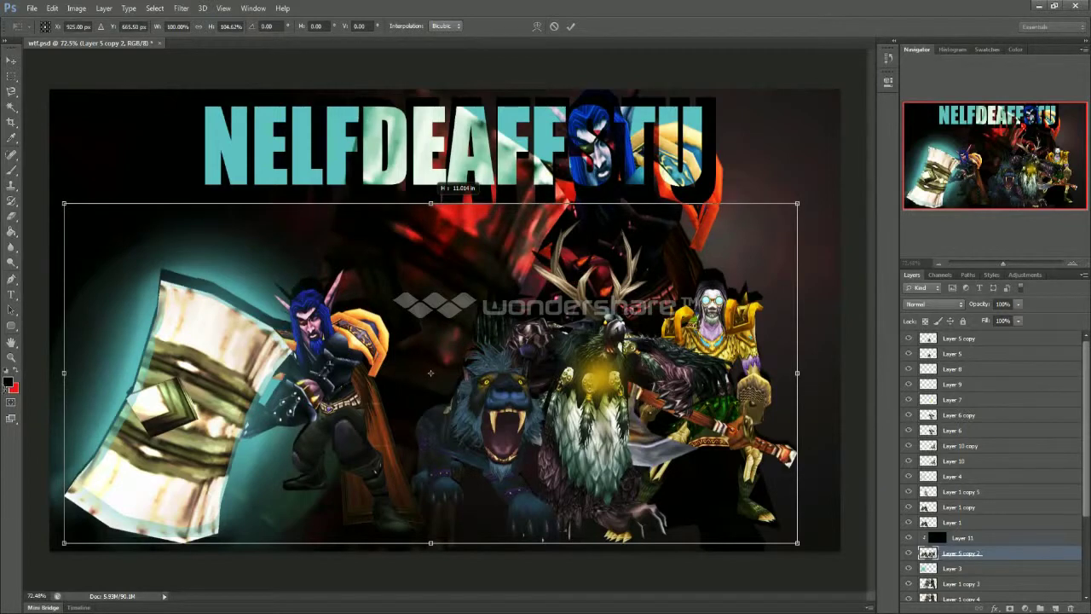
drag(64, 373, 49, 372)
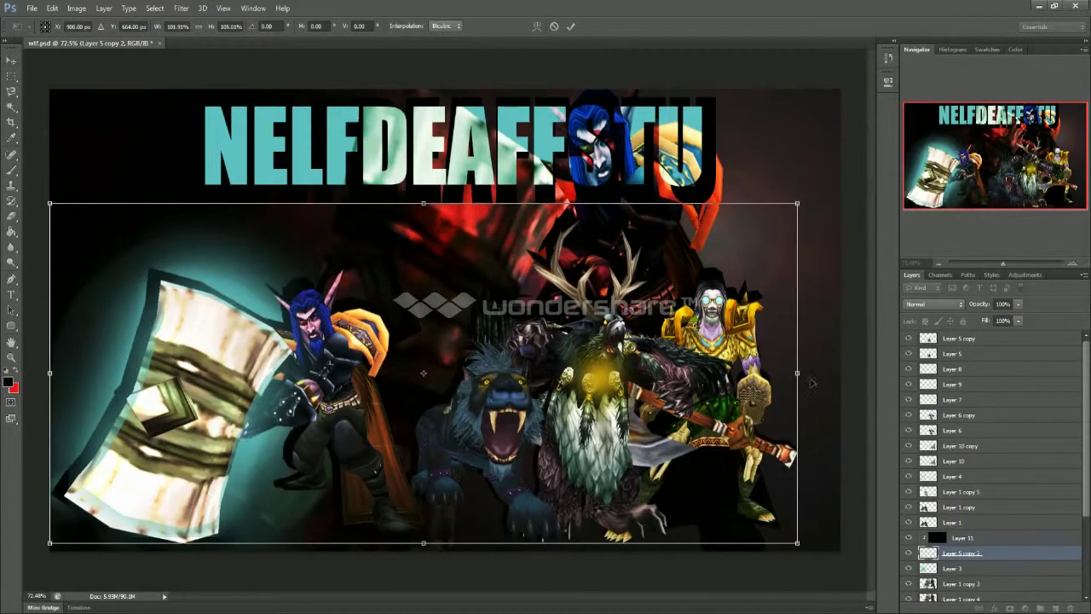
drag(797, 372, 824, 373)
drag(432, 554, 431, 556)
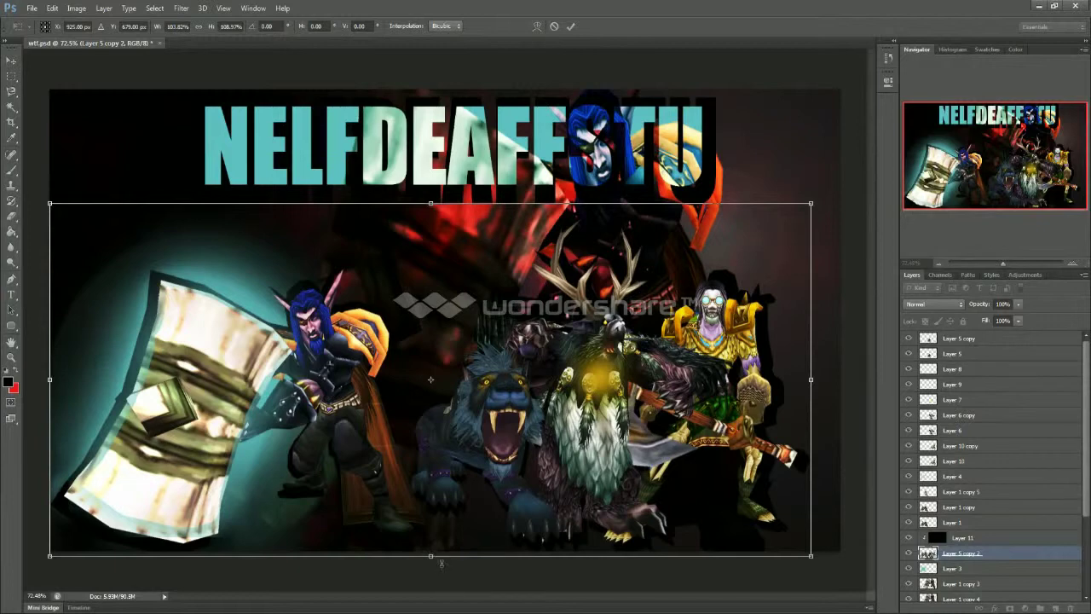
drag(431, 205, 431, 201)
key(v)
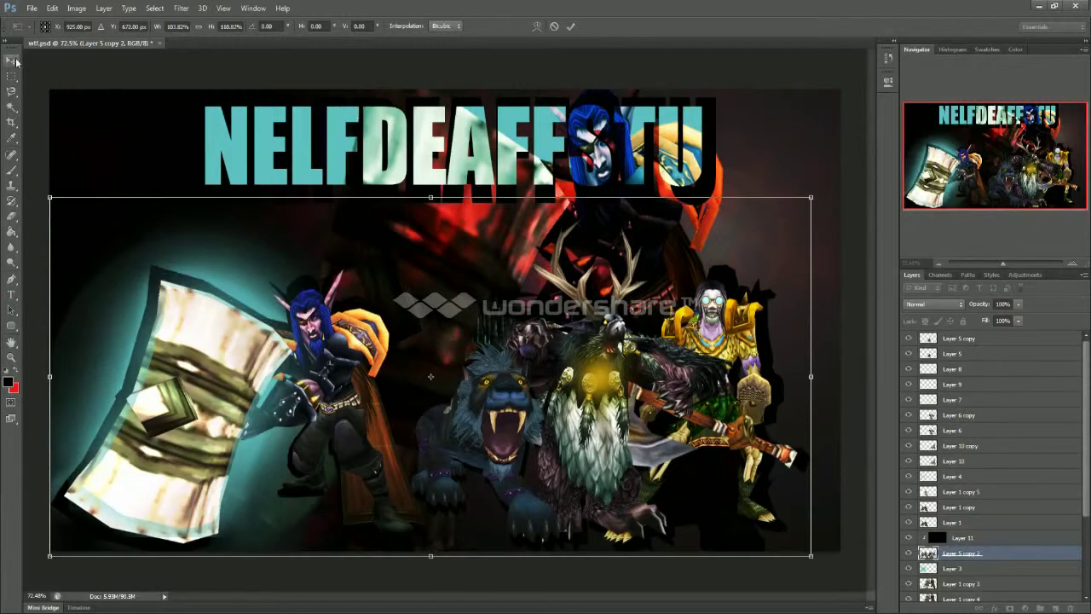
click(506, 239)
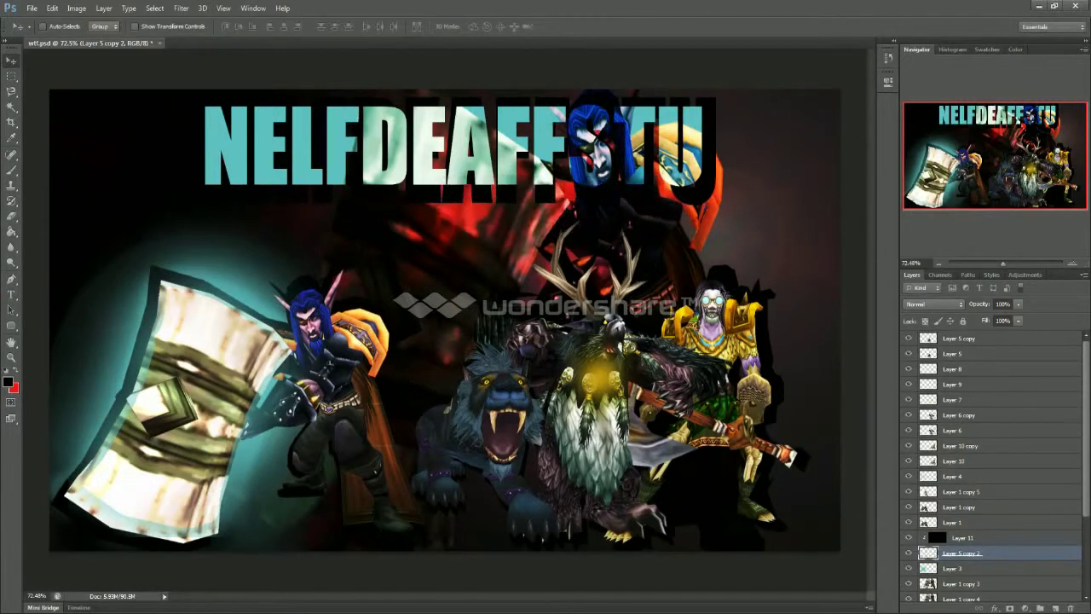
Save the banner document wtf.psd
key(ctrl+s)
click(534, 242)
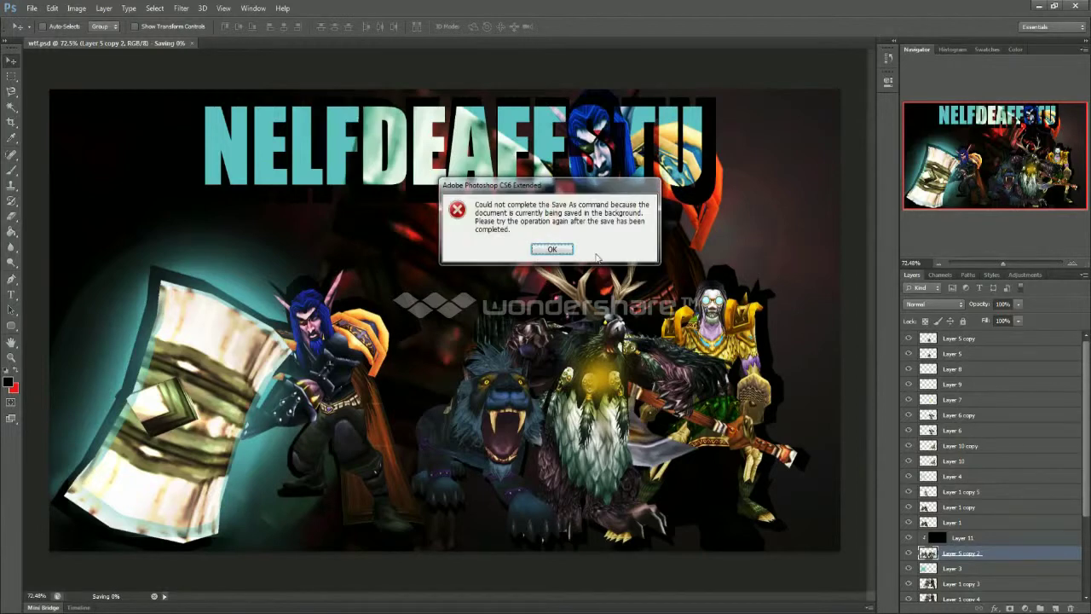
click(556, 248)
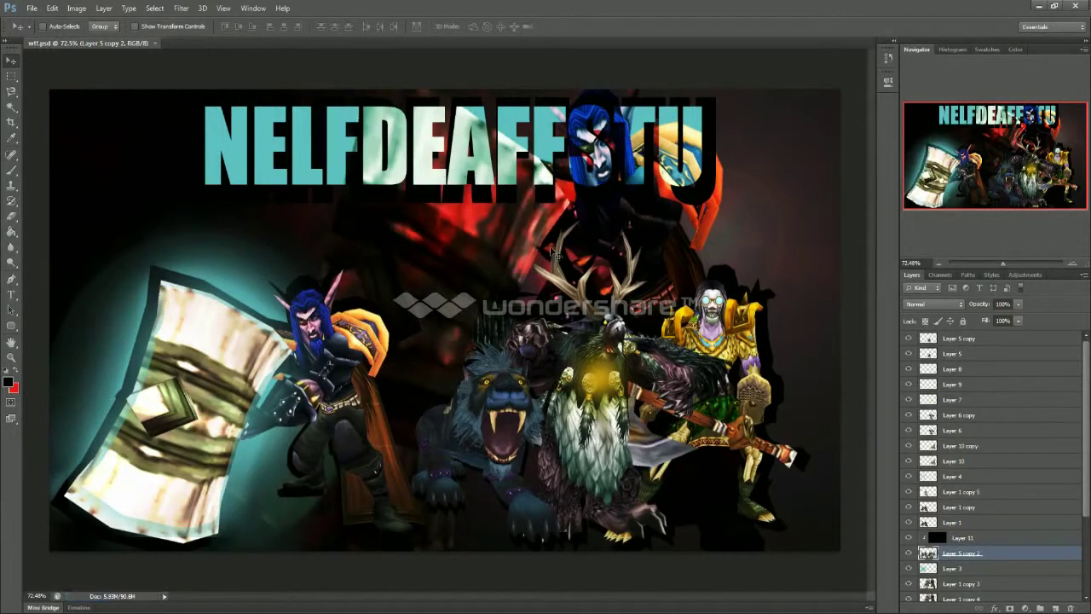
Save a copy of the banner in another file format with Save As
key(ctrl+shift+s)
scroll(578, 231, down, 3)
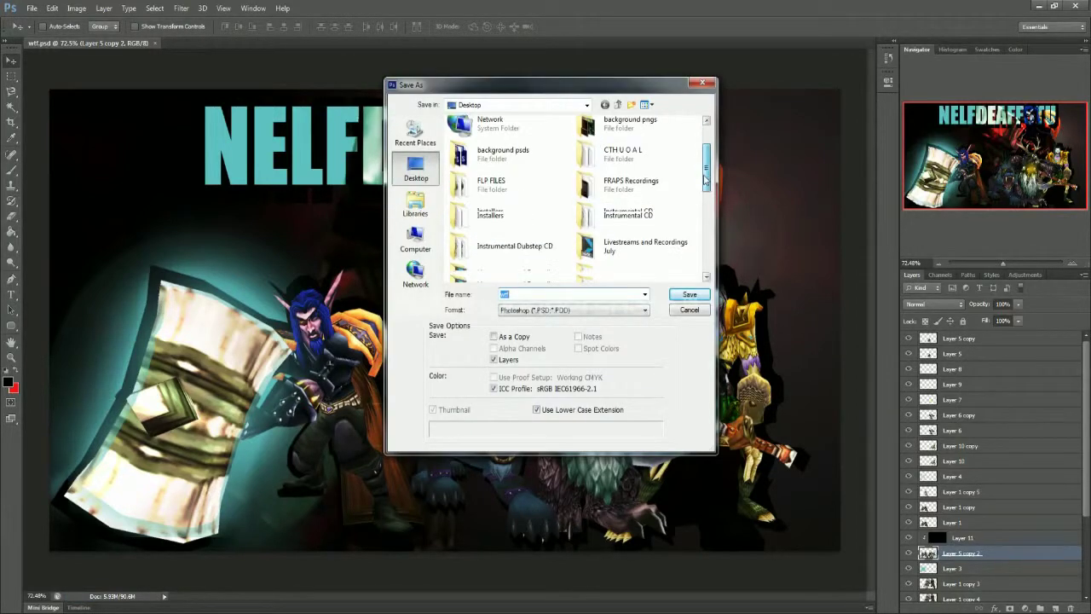
click(580, 309)
click(592, 400)
click(689, 295)
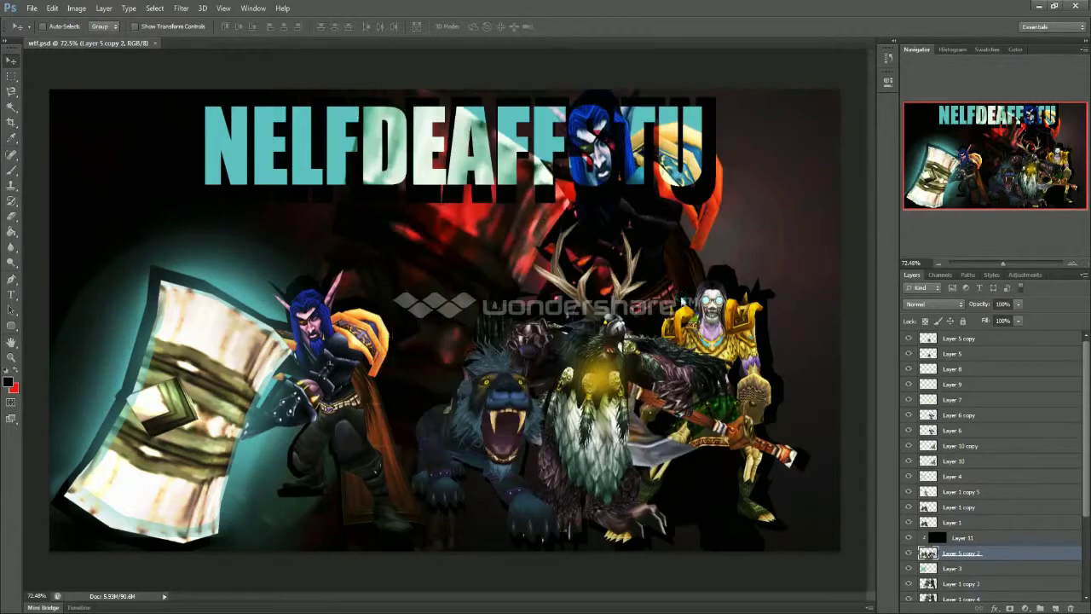
click(583, 197)
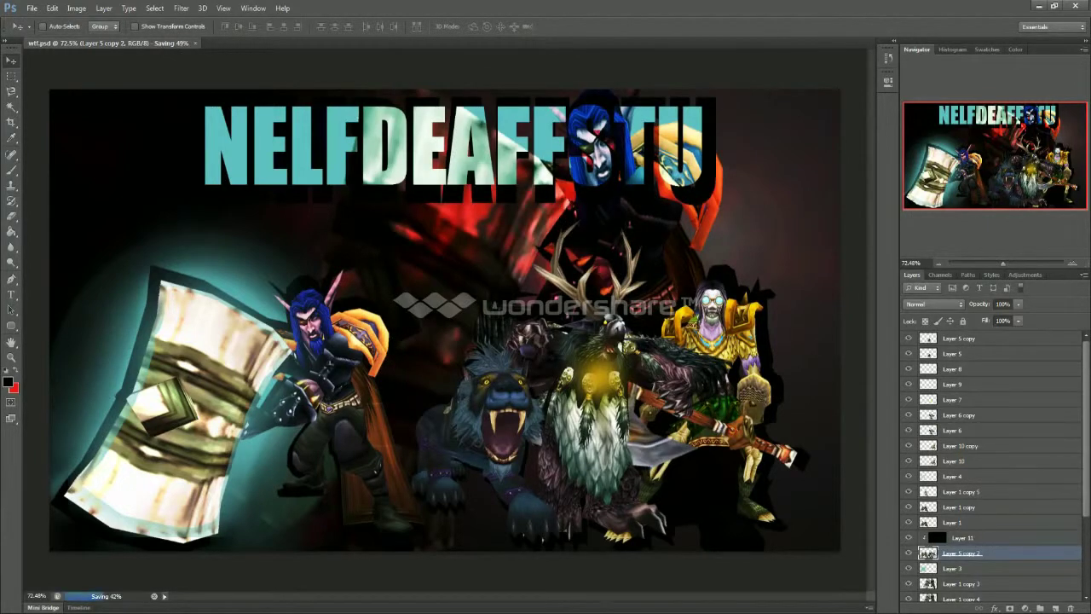
click(573, 612)
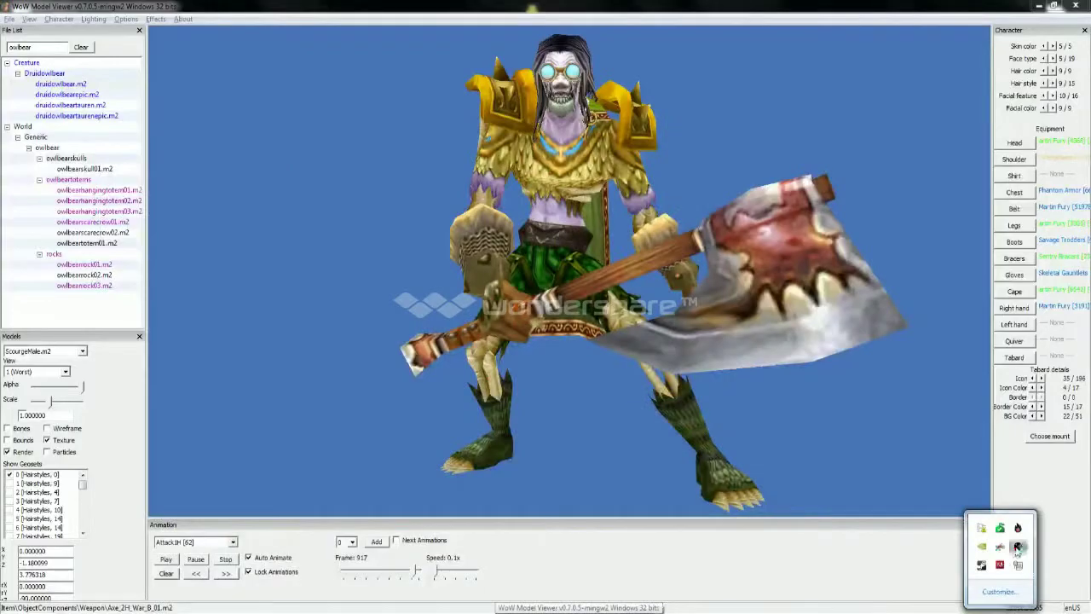
click(1018, 546)
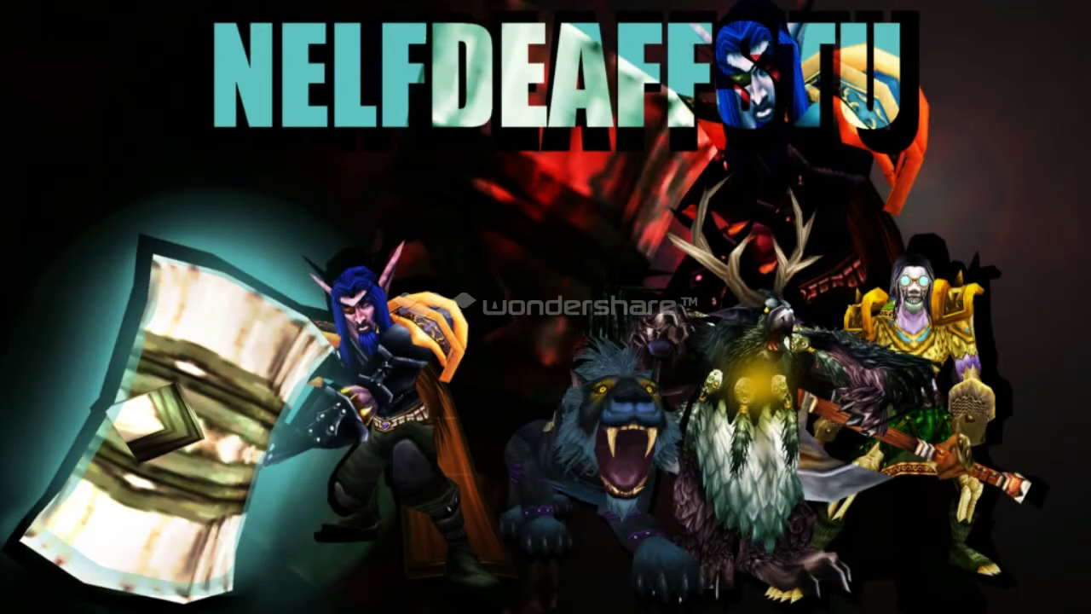